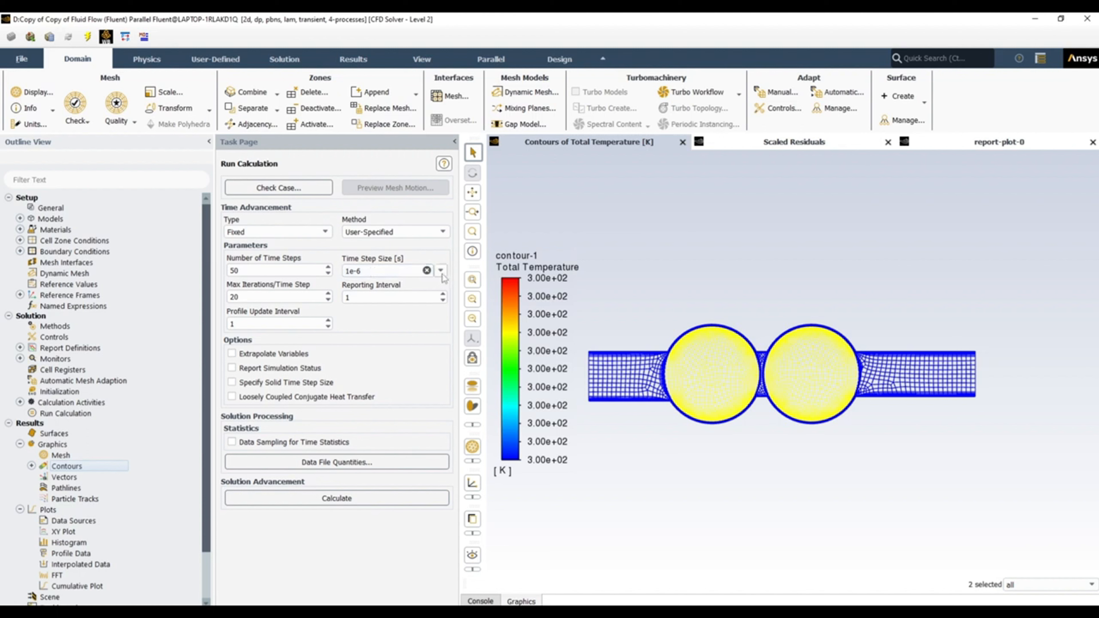
Create a new named expression for the time step size and name it delta_t
left_click(441, 271)
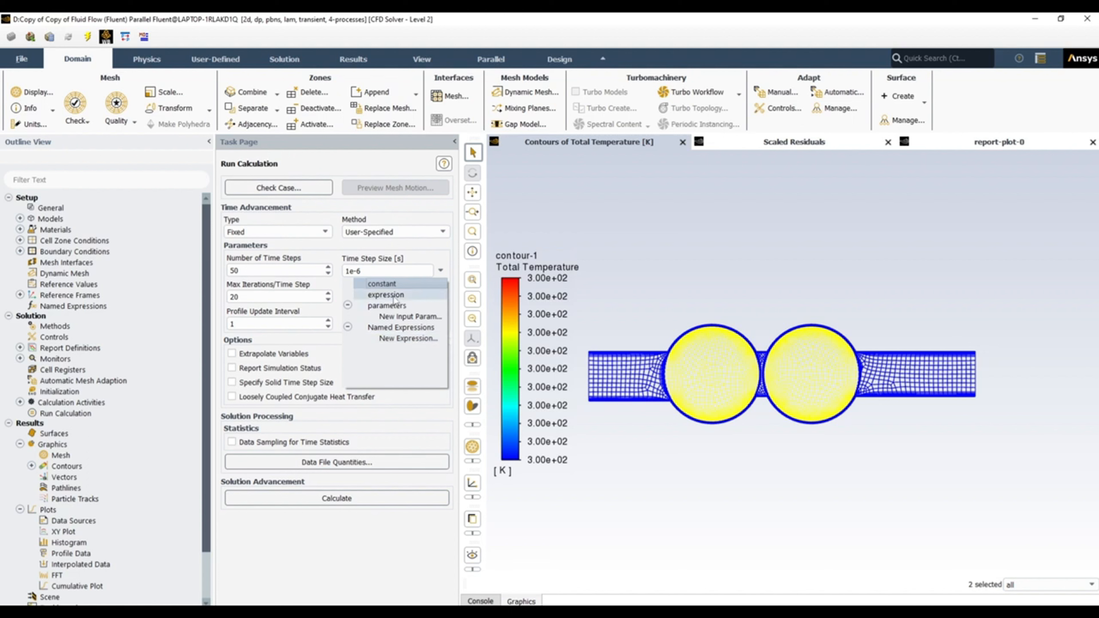
left_click(410, 339)
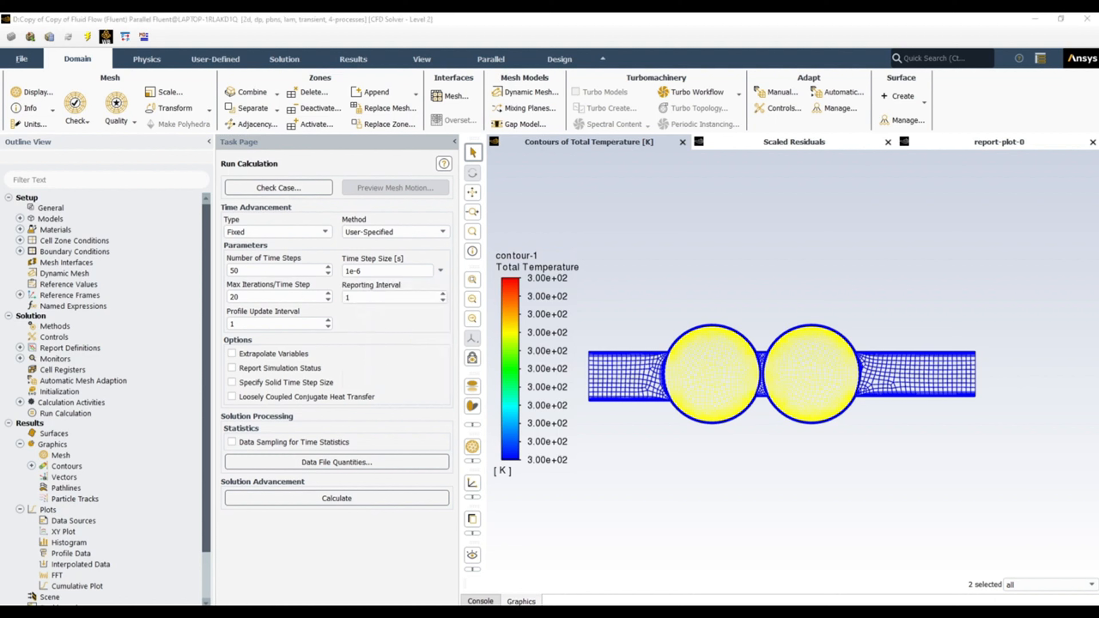
left_click_drag(697, 363, 478, 162)
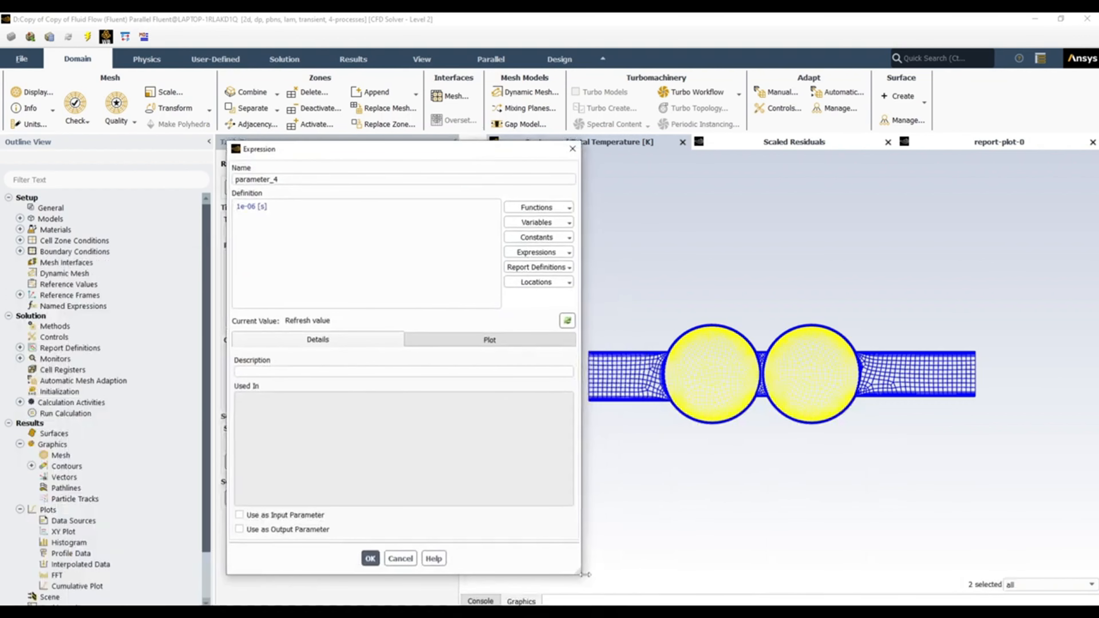
left_click_drag(578, 573, 739, 560)
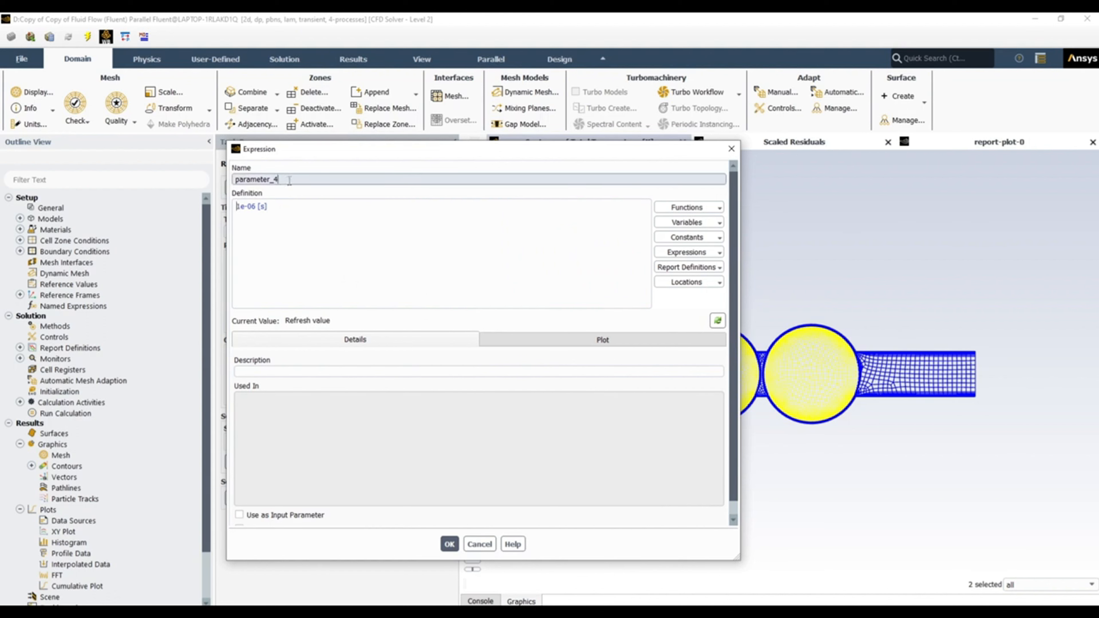
left_click_drag(290, 181, 214, 180)
key("Tab")
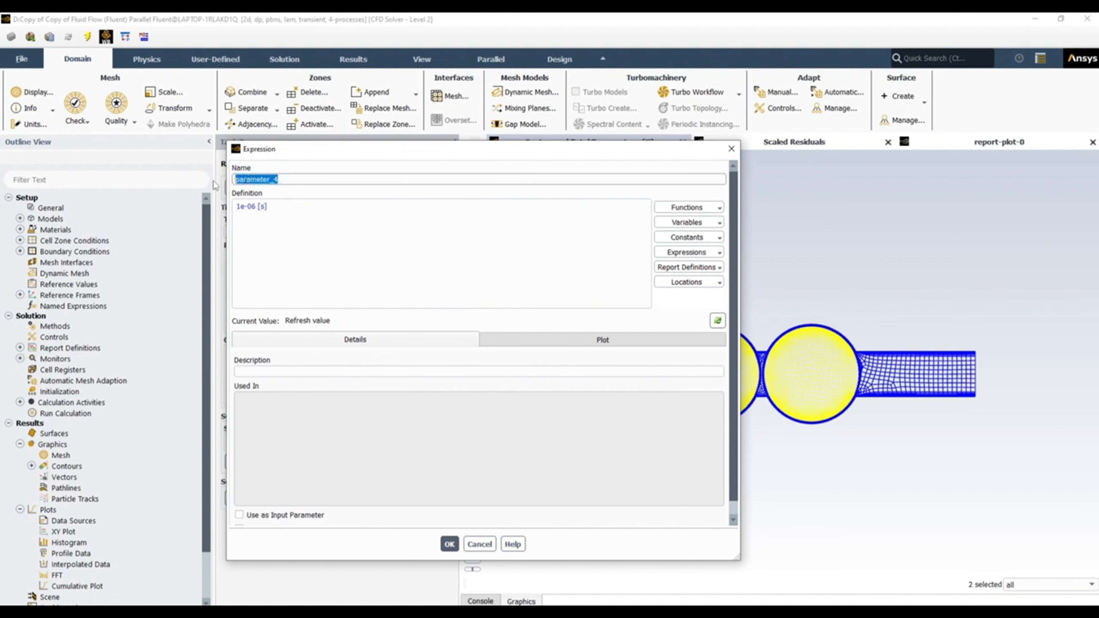
type("delta_t")
Replace the default definition of delta_t with an empty IF() function
left_click_drag(272, 209, 208, 207)
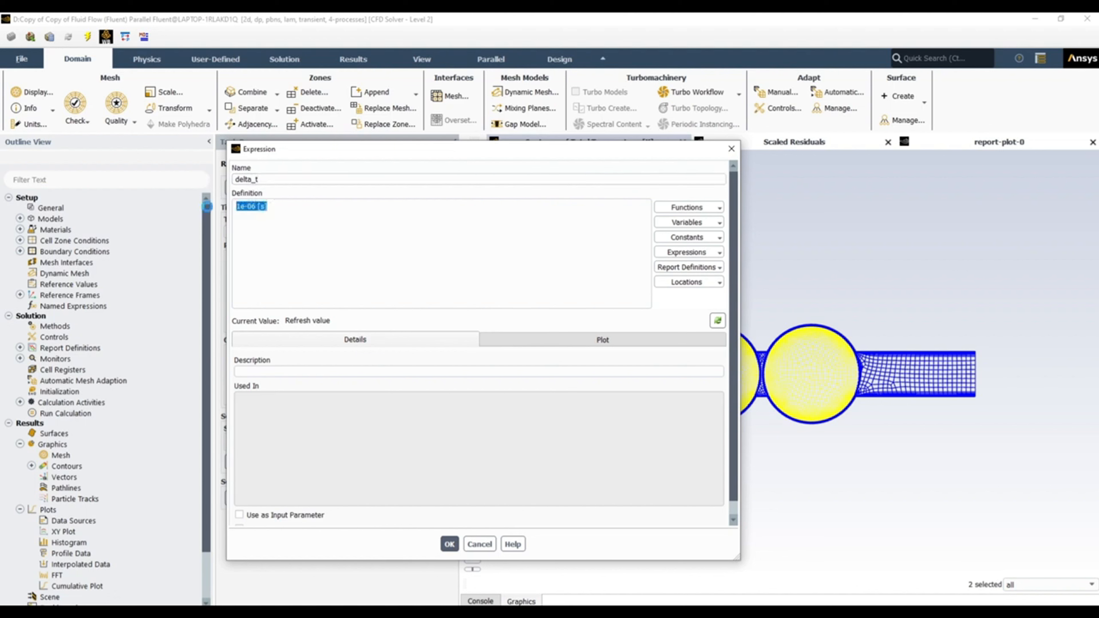
left_click(358, 300)
key("BackSpace")
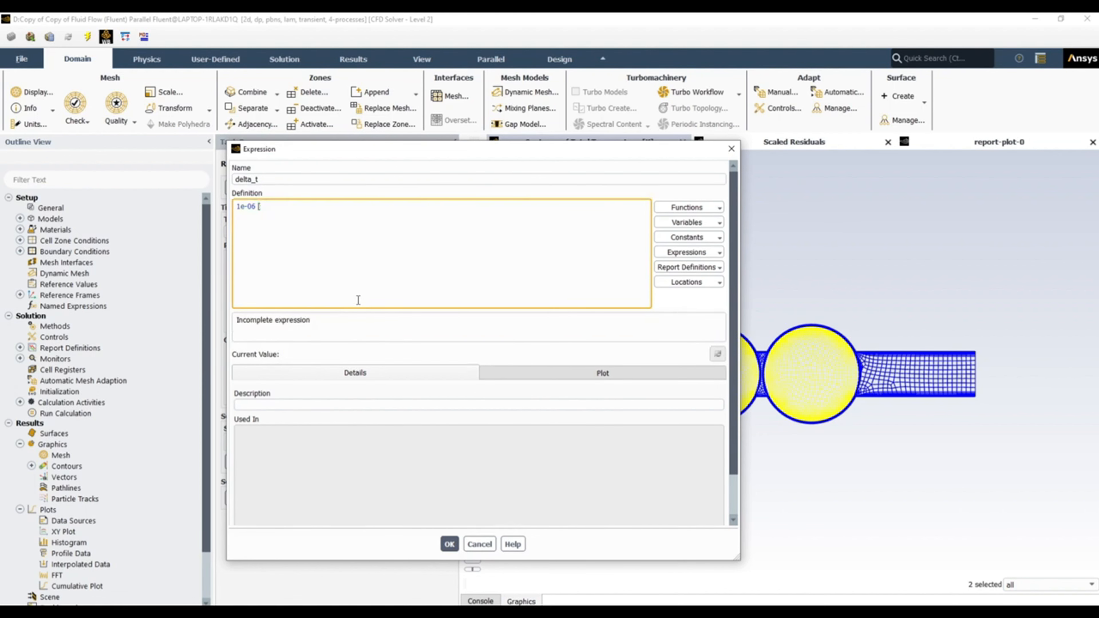
key("BackSpace")
key("BackSpace")
key("BackSpace")
key("BackSpace")
key("BackSpace")
key("BackSpace")
key("BackSpace")
type("IF")
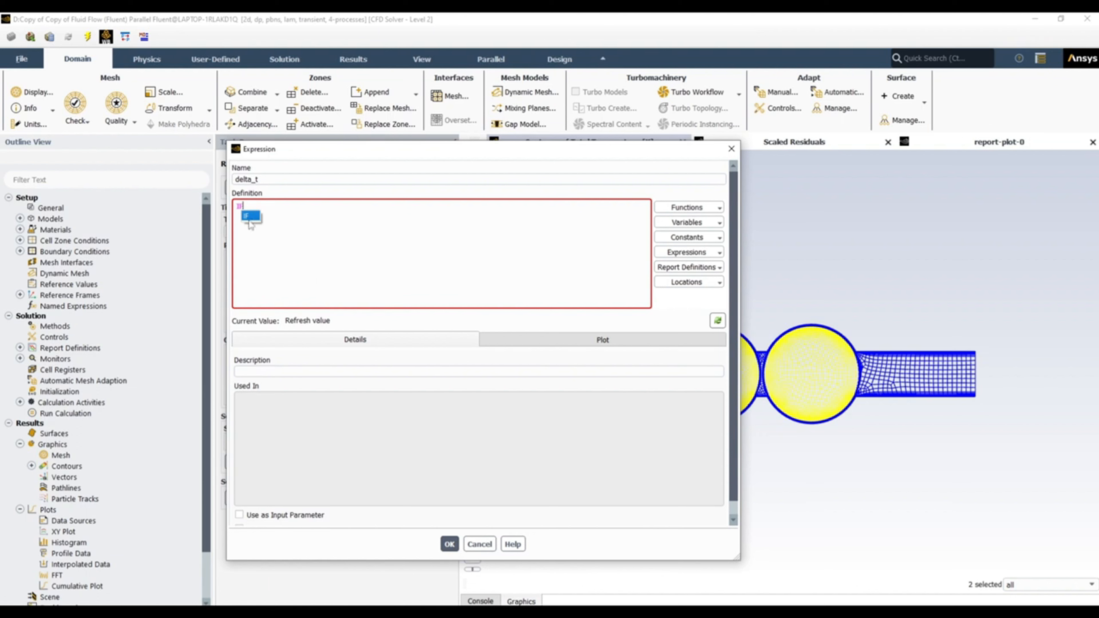
left_click(251, 218)
type("()")
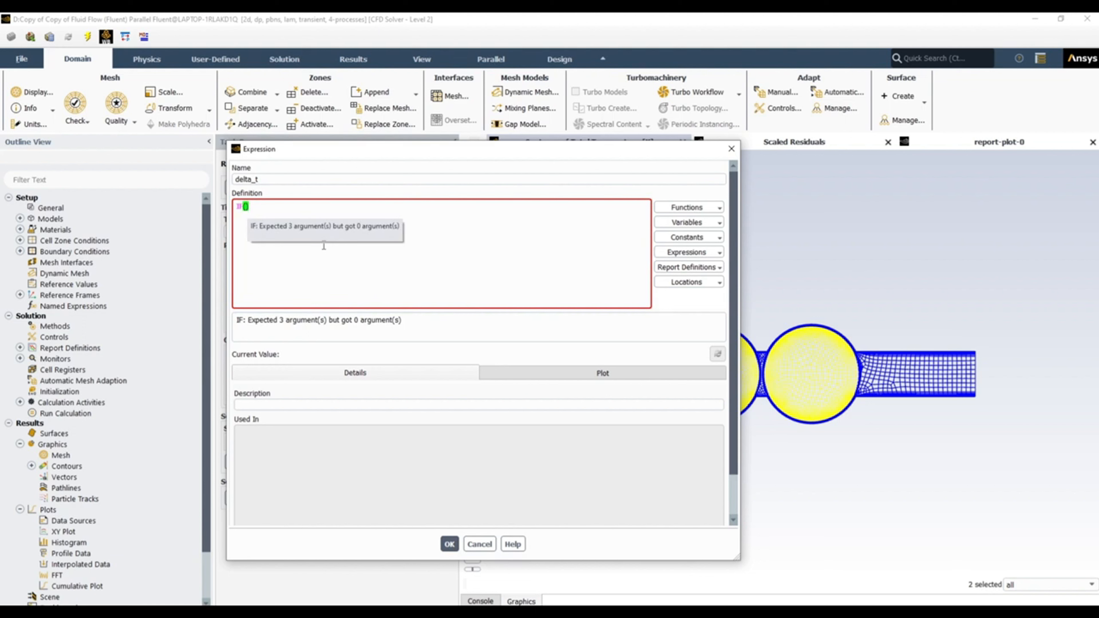
Enter t<3[s] as the condition of the IF function, using the time variable t
type("t")
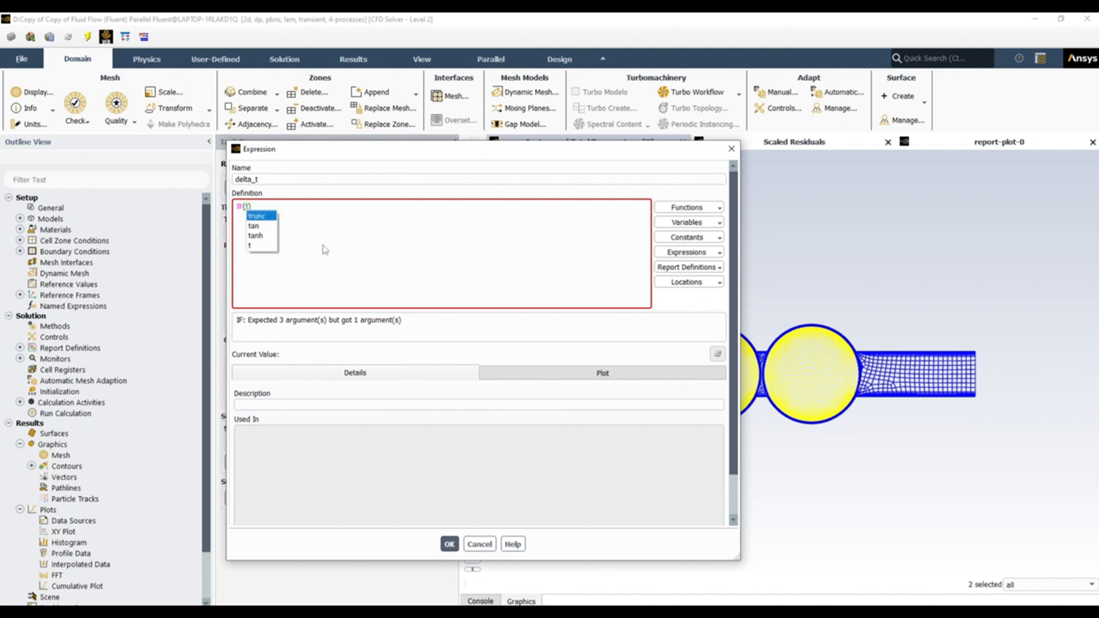
left_click(256, 246)
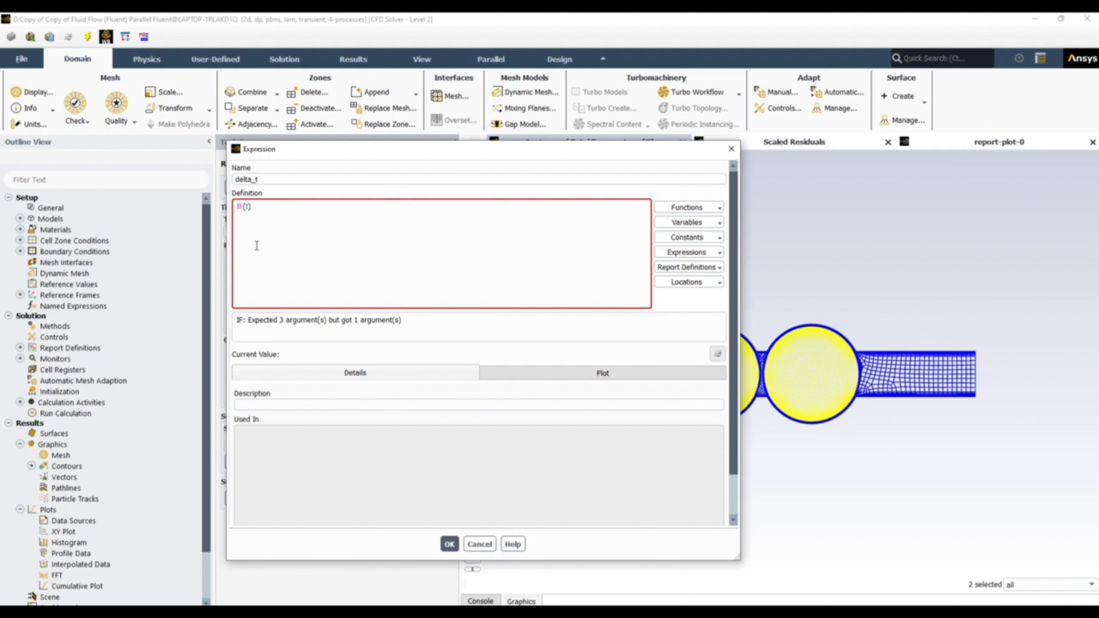
type("<3")
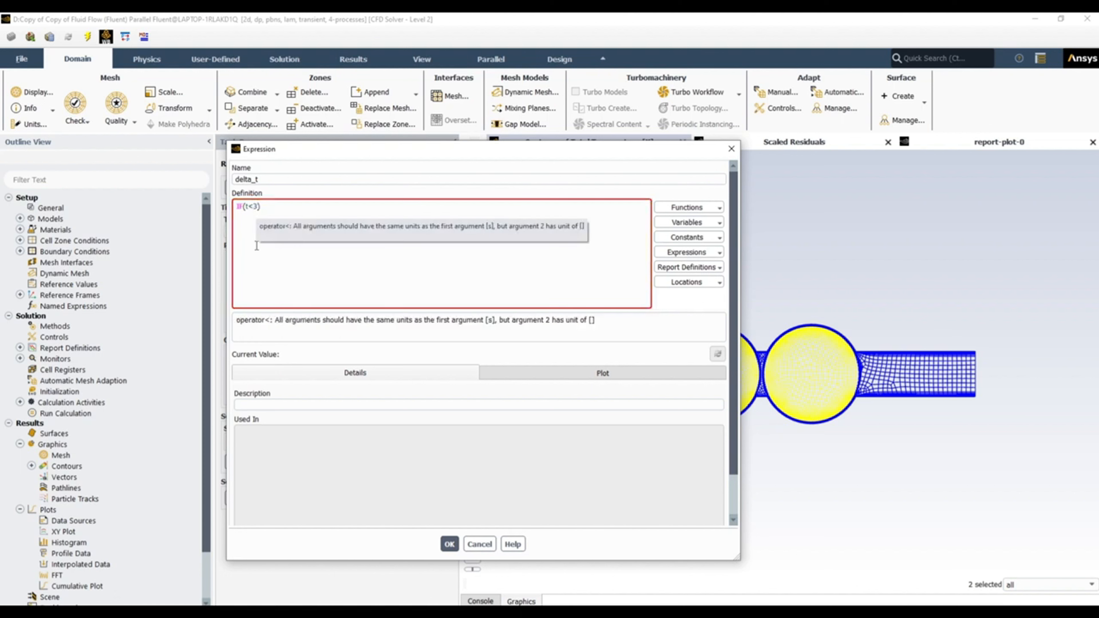
type("[")
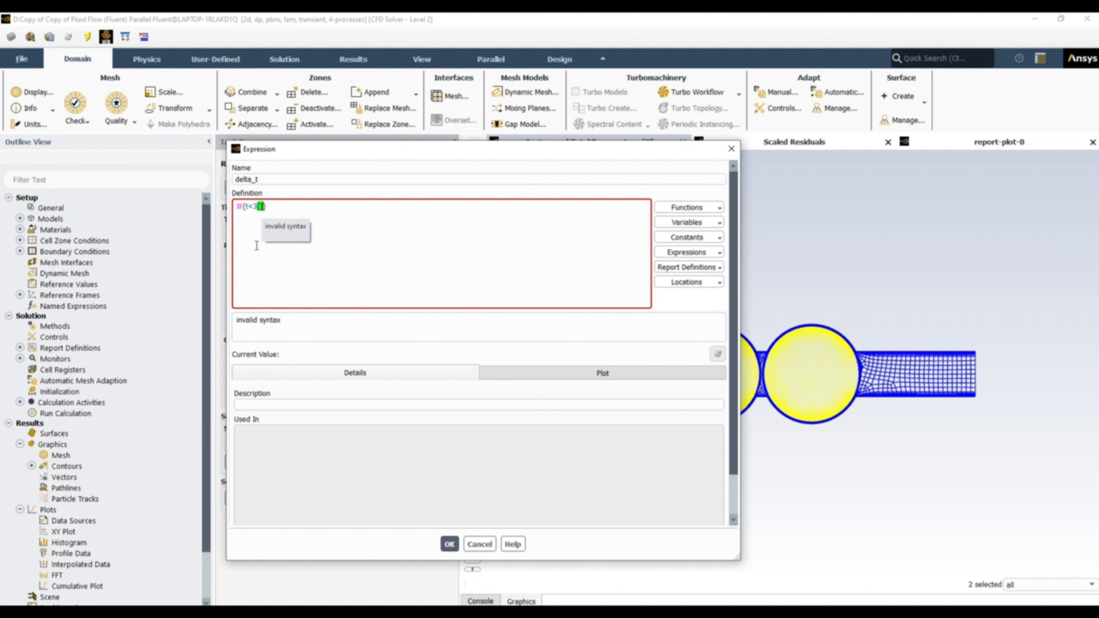
type("s")
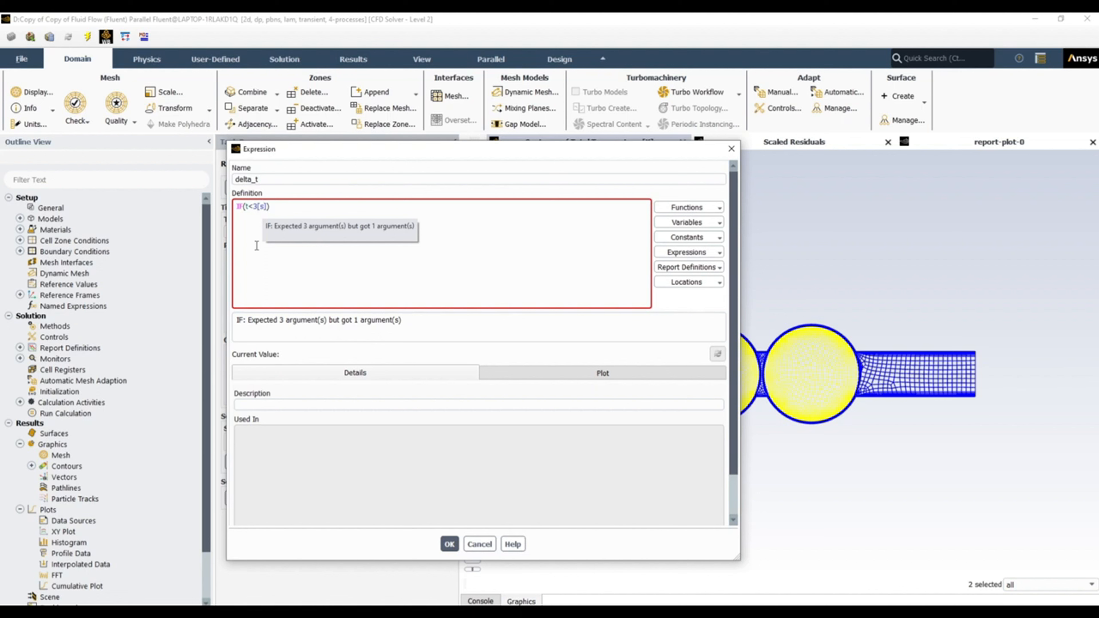
Change the time limit in the IF condition to 1[min]
key("BackSpace")
type("1")
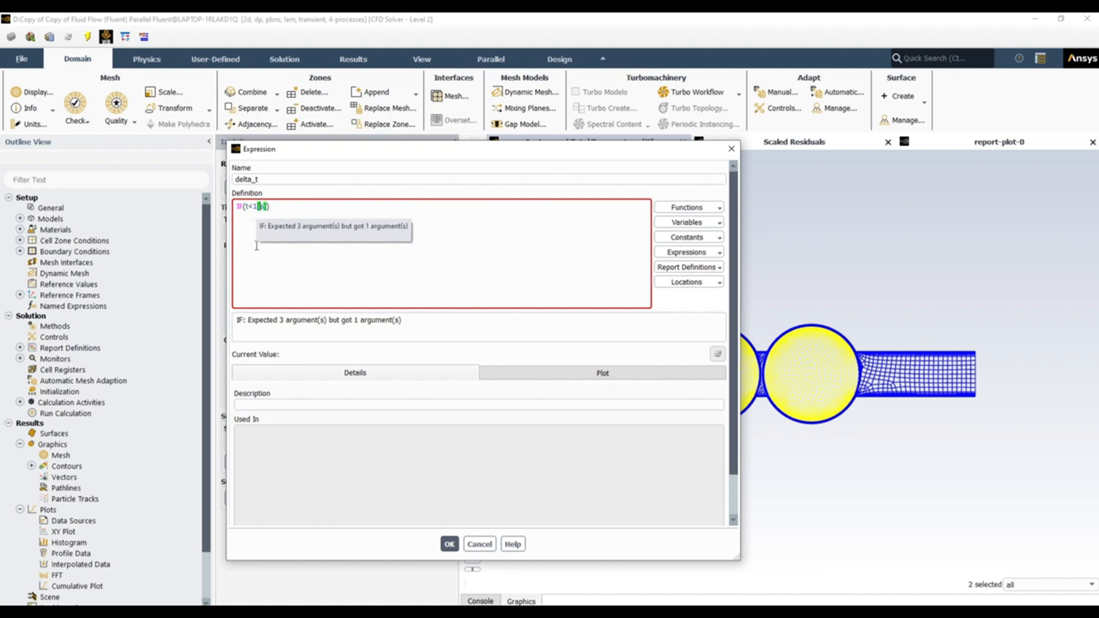
key("BackSpace")
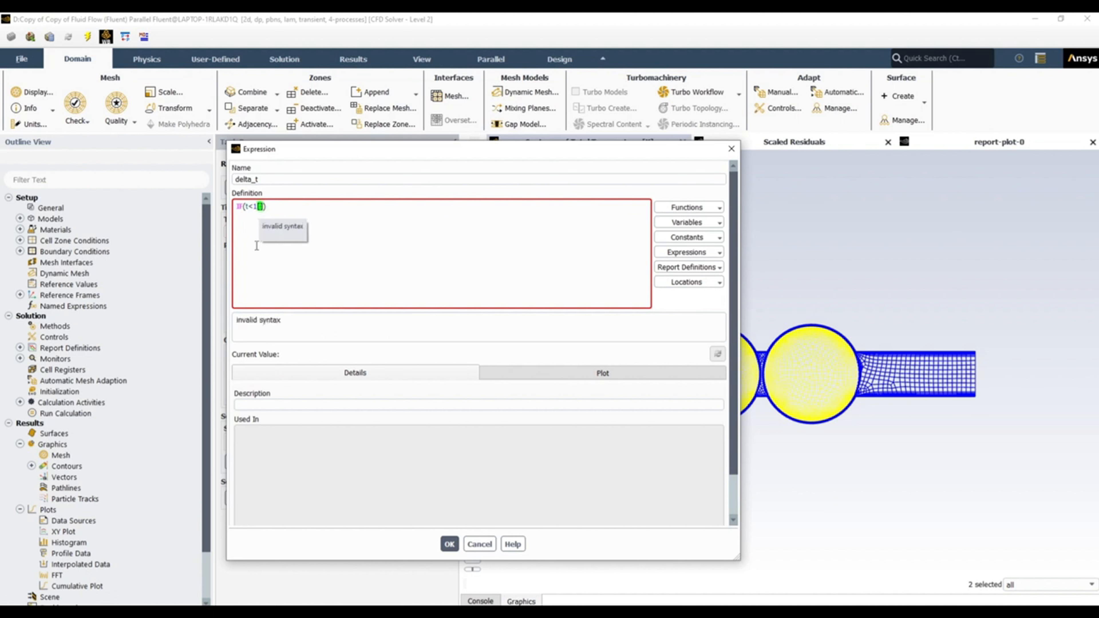
type("min")
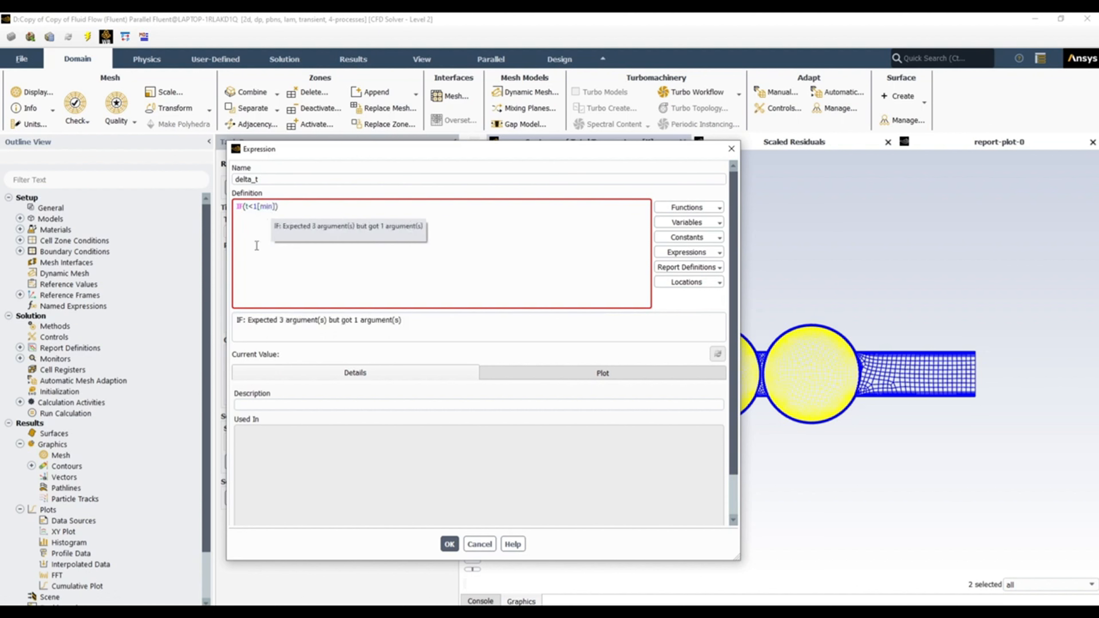
Set the time limit in the IF condition back to 3[s]
key("Left")
key("Left")
key("Left")
key("BackSpace")
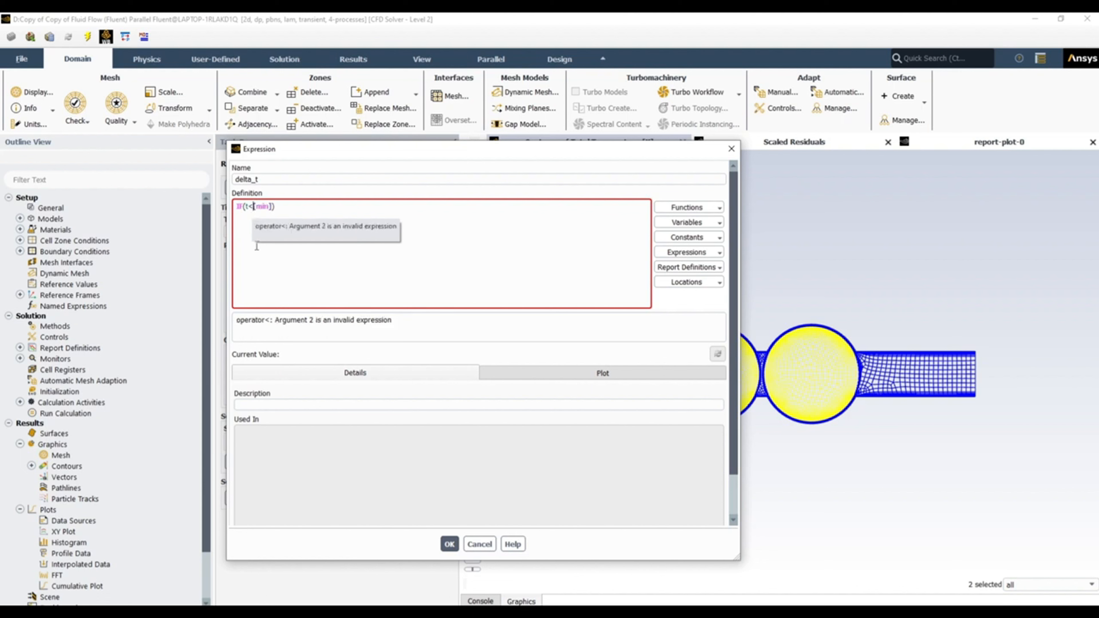
type("3")
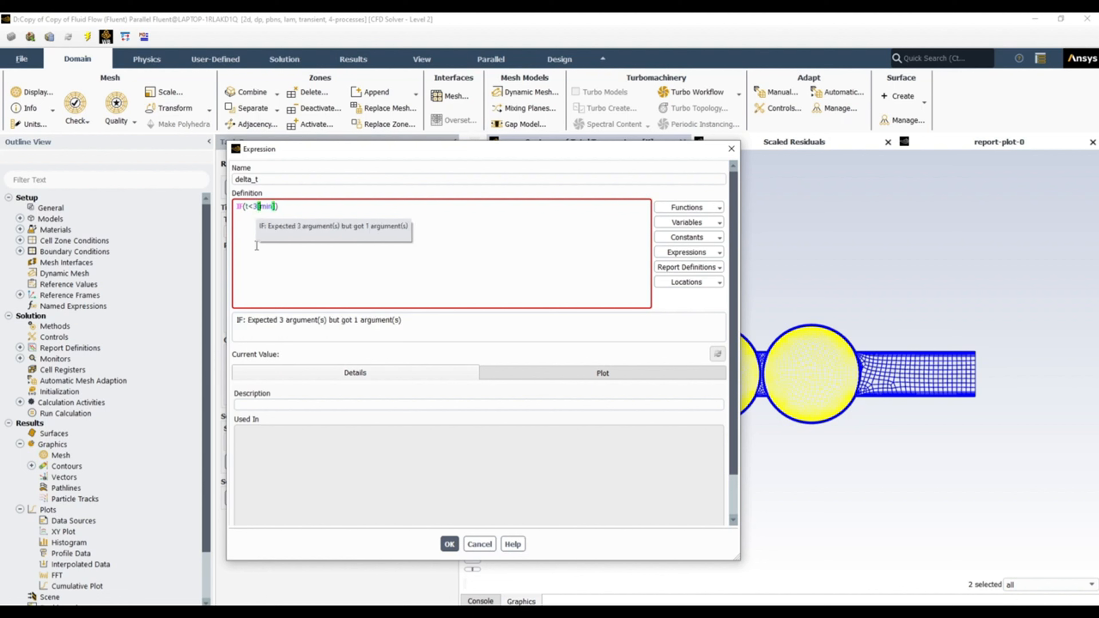
key("Right")
key("shift+Right")
key("shift+Right")
key("shift+Right")
type("s")
Complete the IF function with 0.1 [s] as the true value and 0.5 [s] as the false value
key("Right")
type(", 0.1")
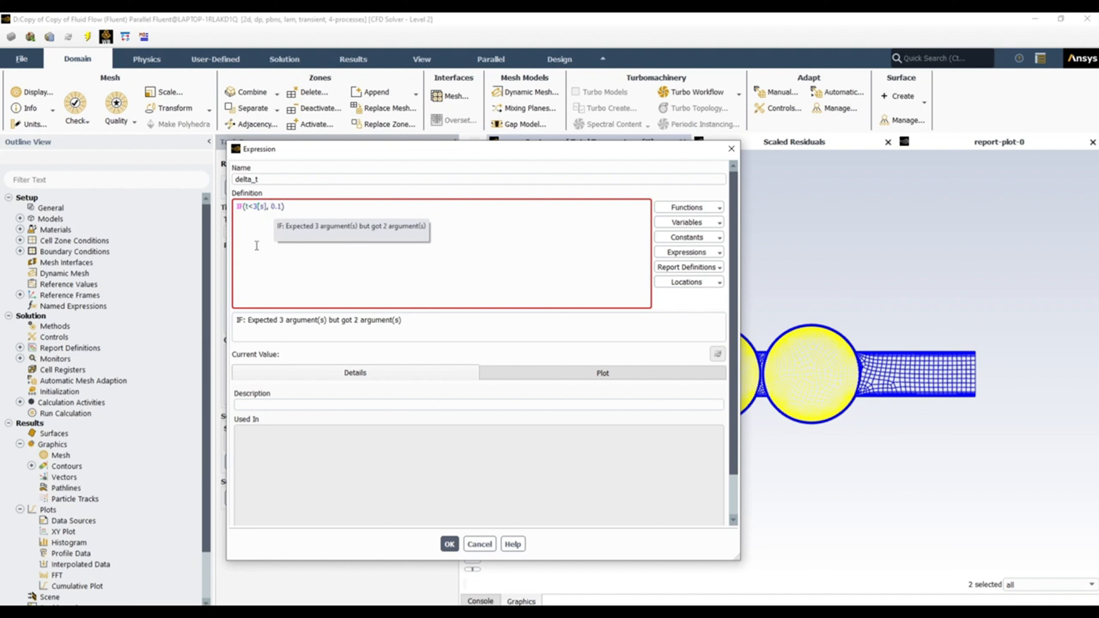
type(" [s]")
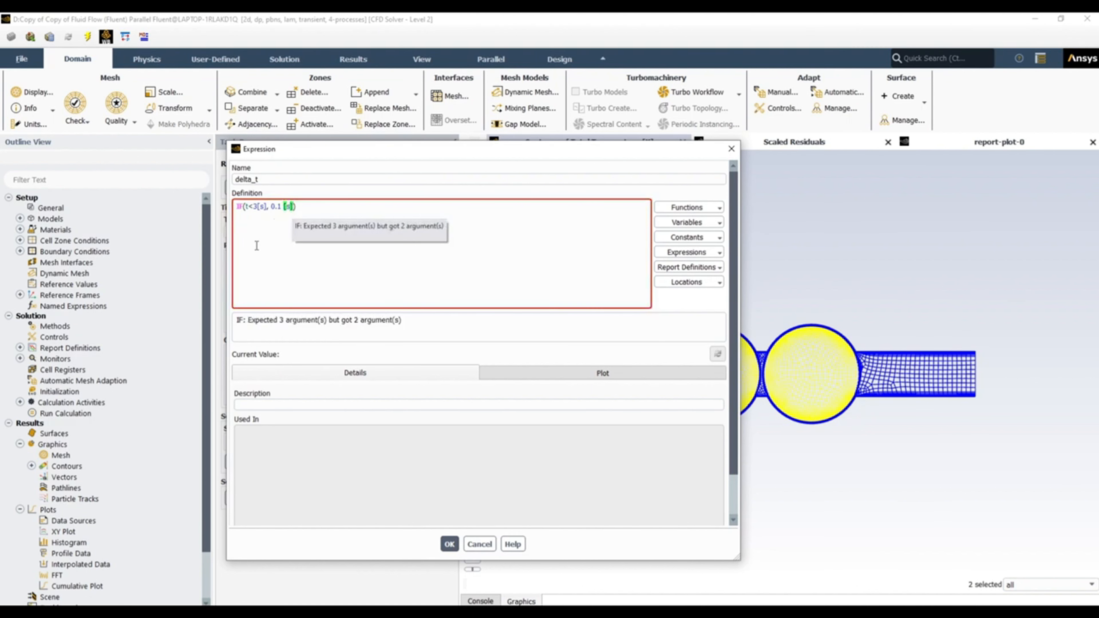
type(",")
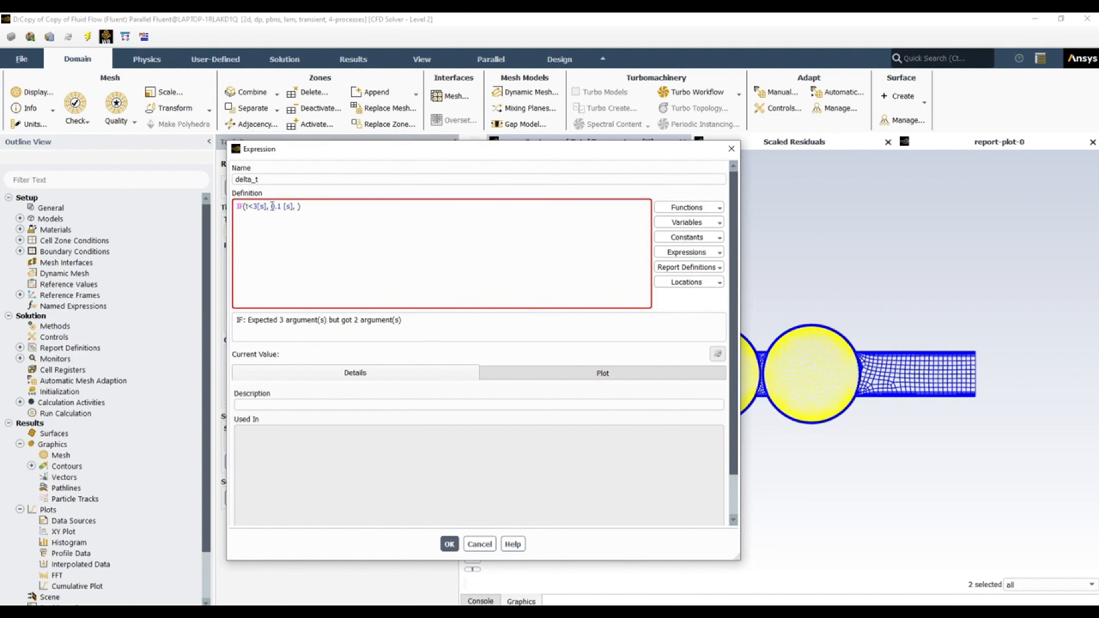
left_click_drag(270, 206, 282, 209)
left_click(297, 208)
type("0.5")
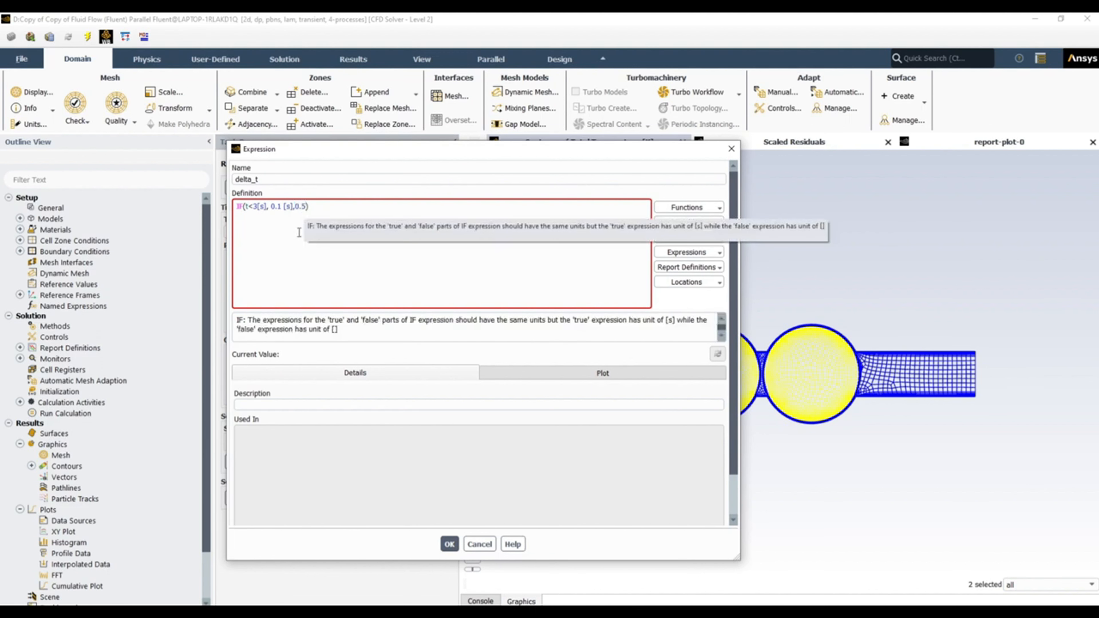
type(" [s")
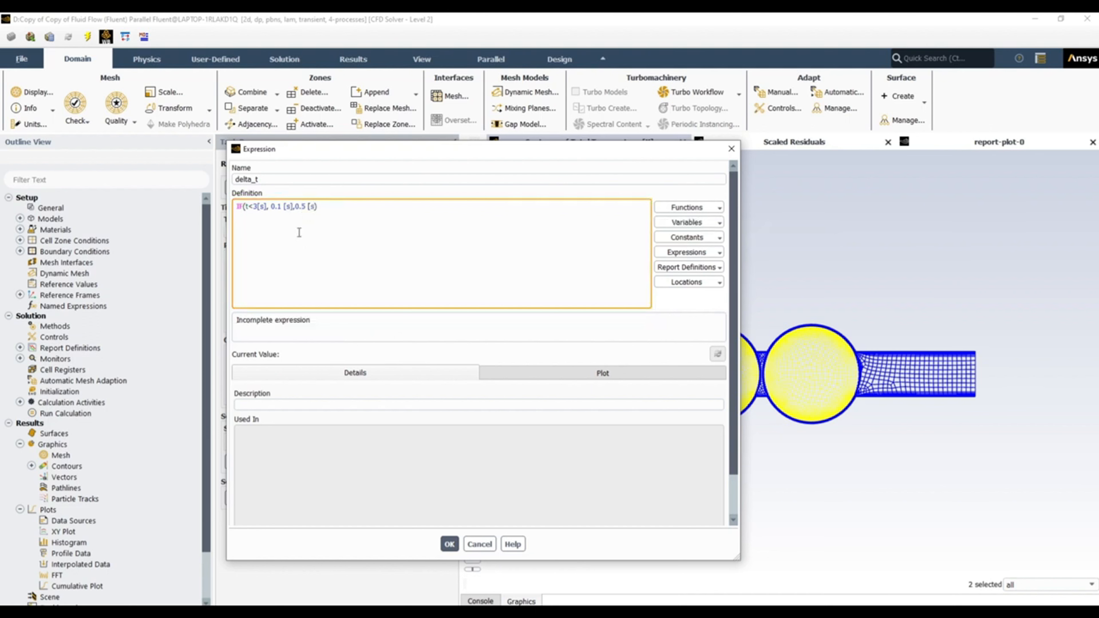
type("]")
left_click(363, 253)
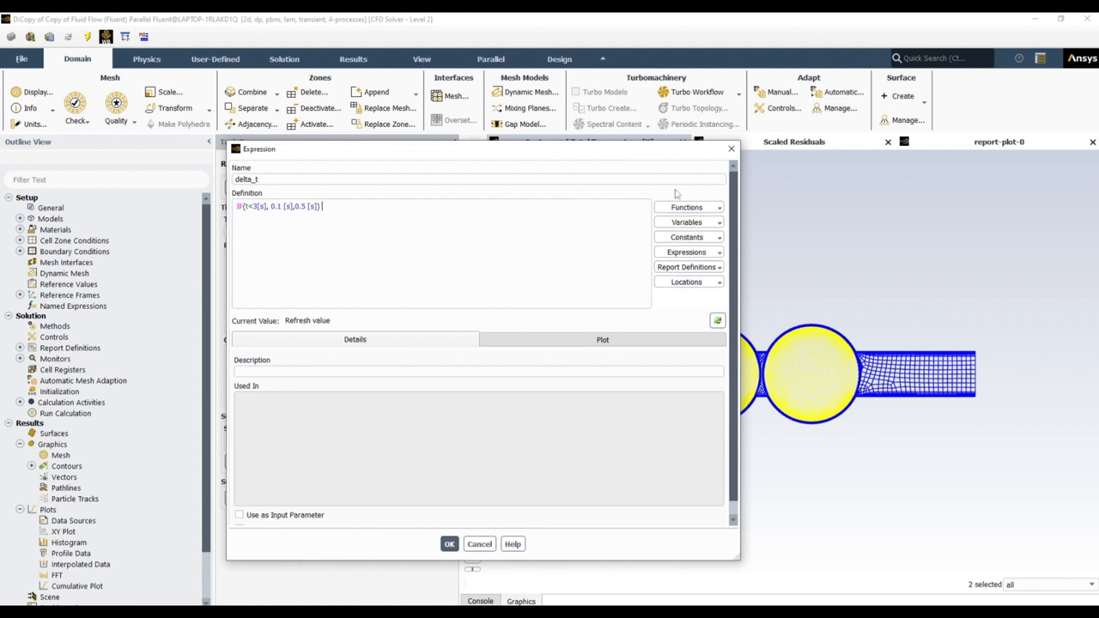
Examine the functions, variables, constants and existing expressions available for building the delta_t definition
left_click(718, 209)
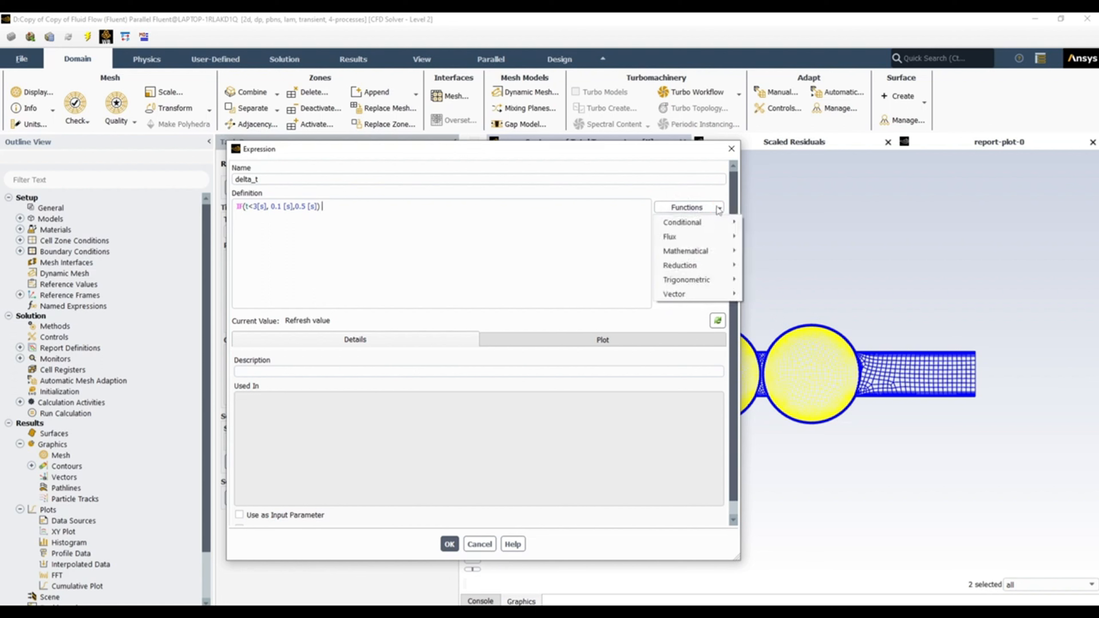
mouse_move(723, 229)
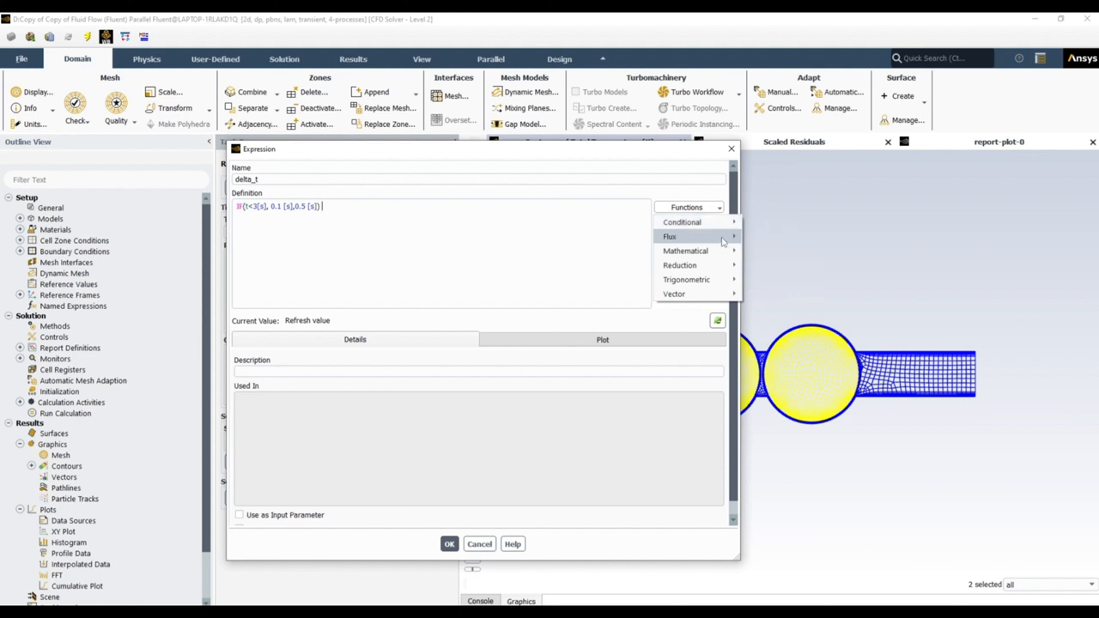
mouse_move(723, 258)
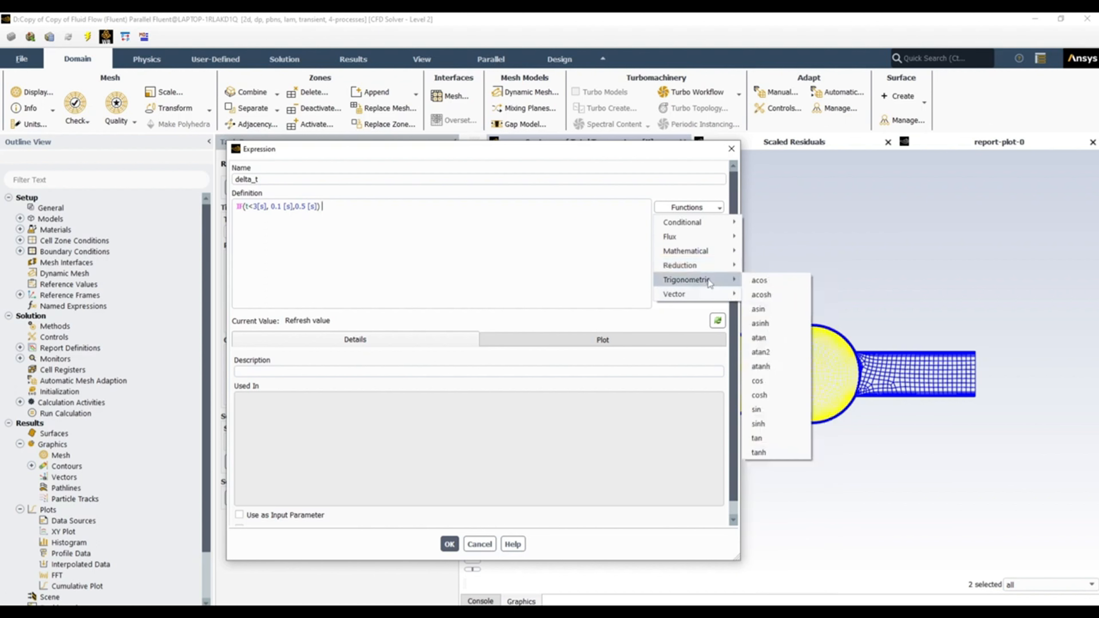
left_click(535, 262)
left_click(701, 222)
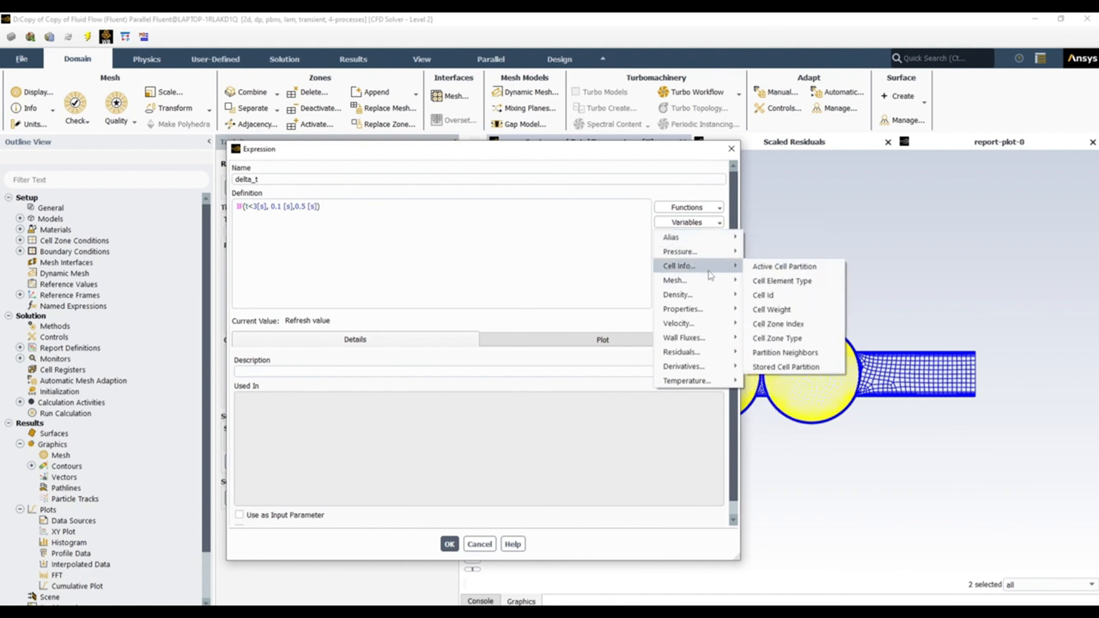
mouse_move(716, 295)
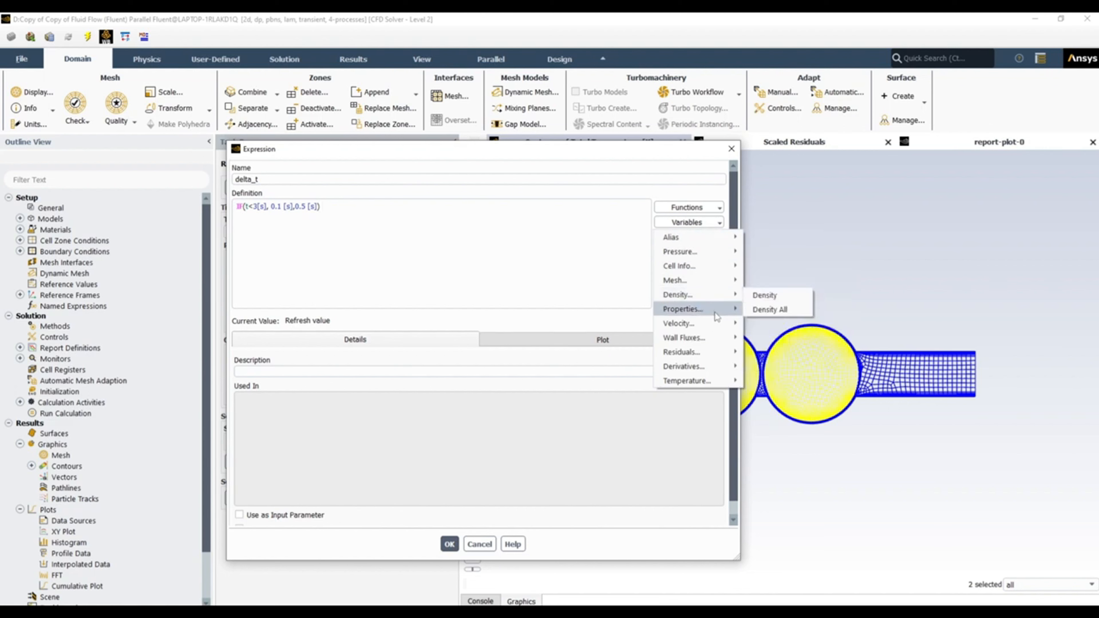
mouse_move(713, 326)
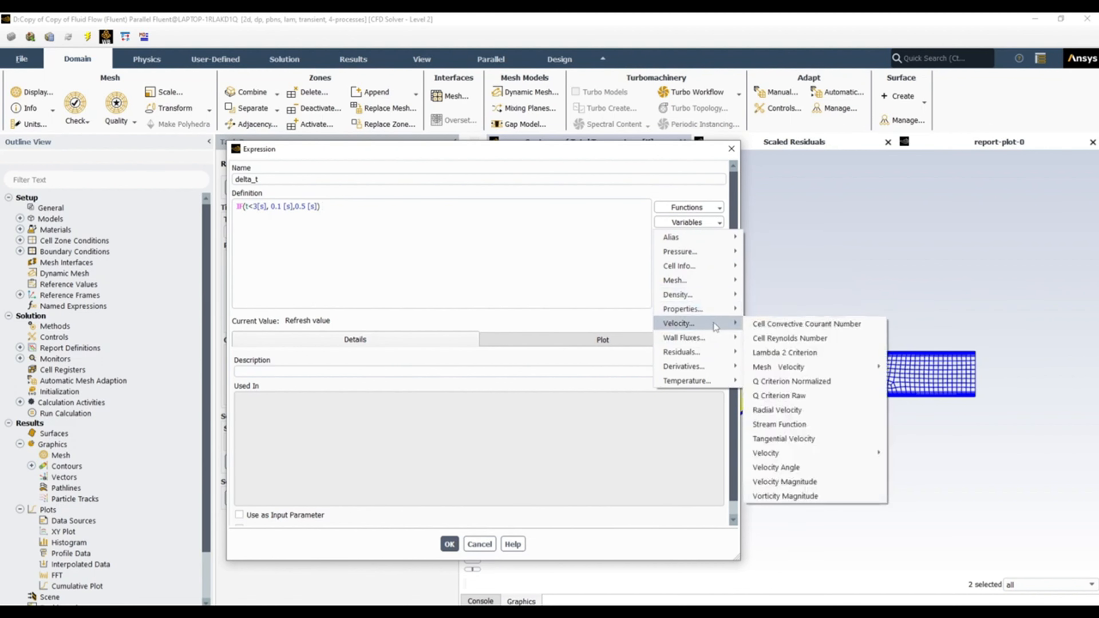
left_click(541, 275)
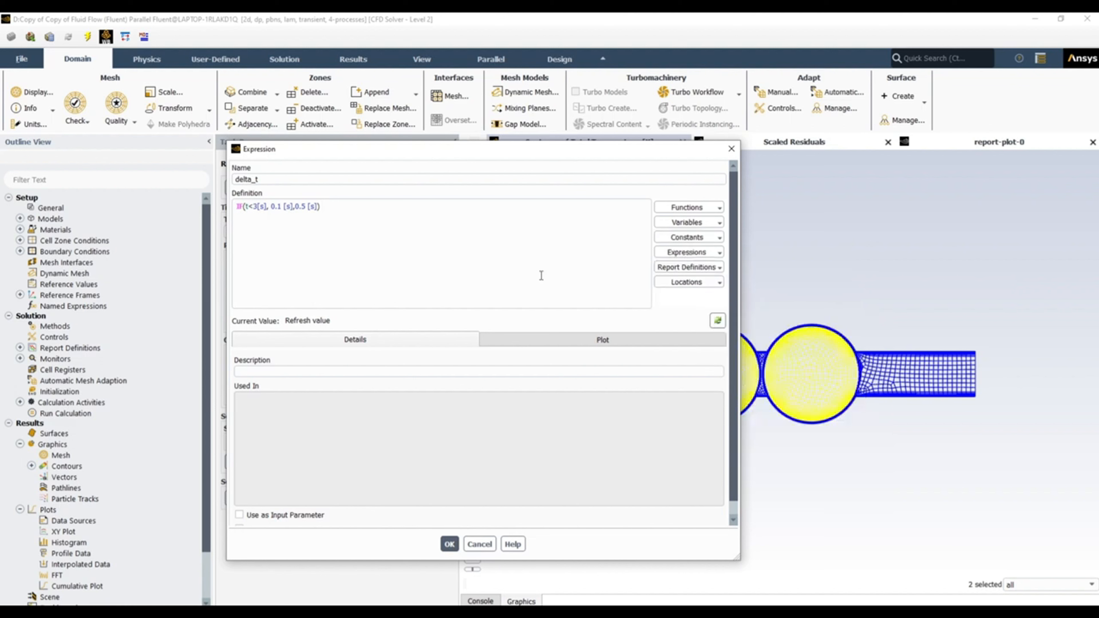
left_click(718, 237)
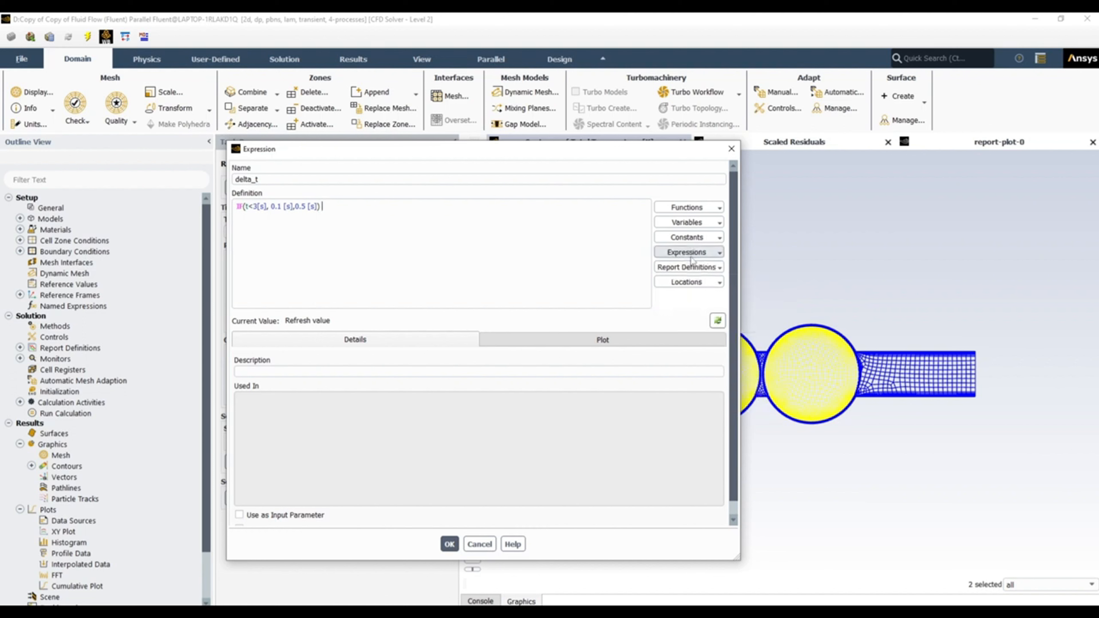
left_click(714, 253)
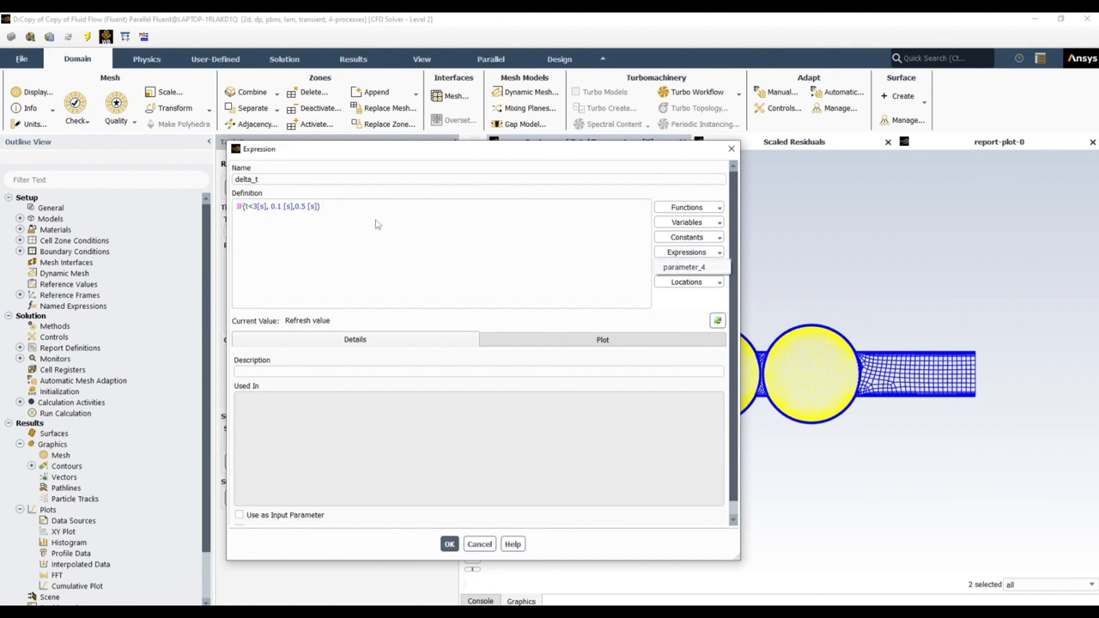
left_click(328, 220)
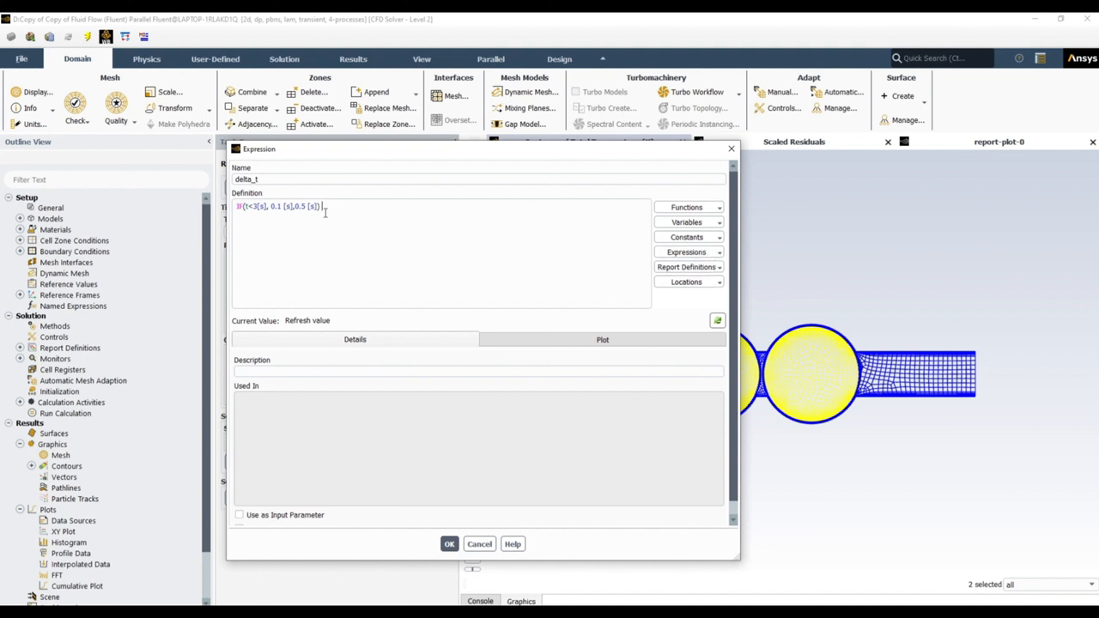
Review the available report definitions and the finished IF expression, and apply delta_t as the time step size
left_click(719, 268)
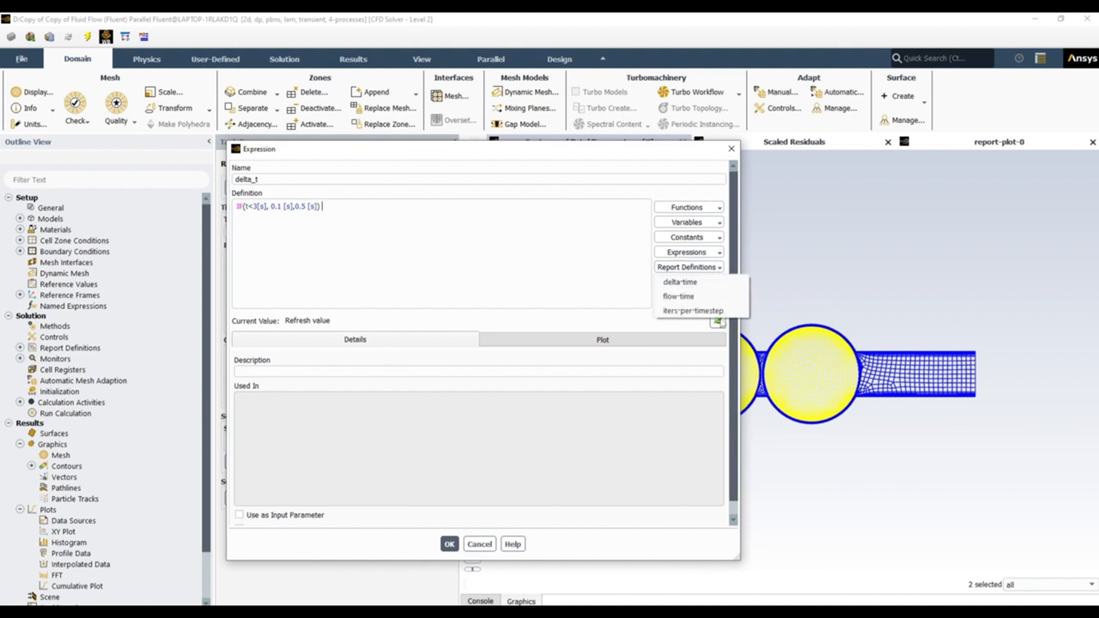
left_click(528, 261)
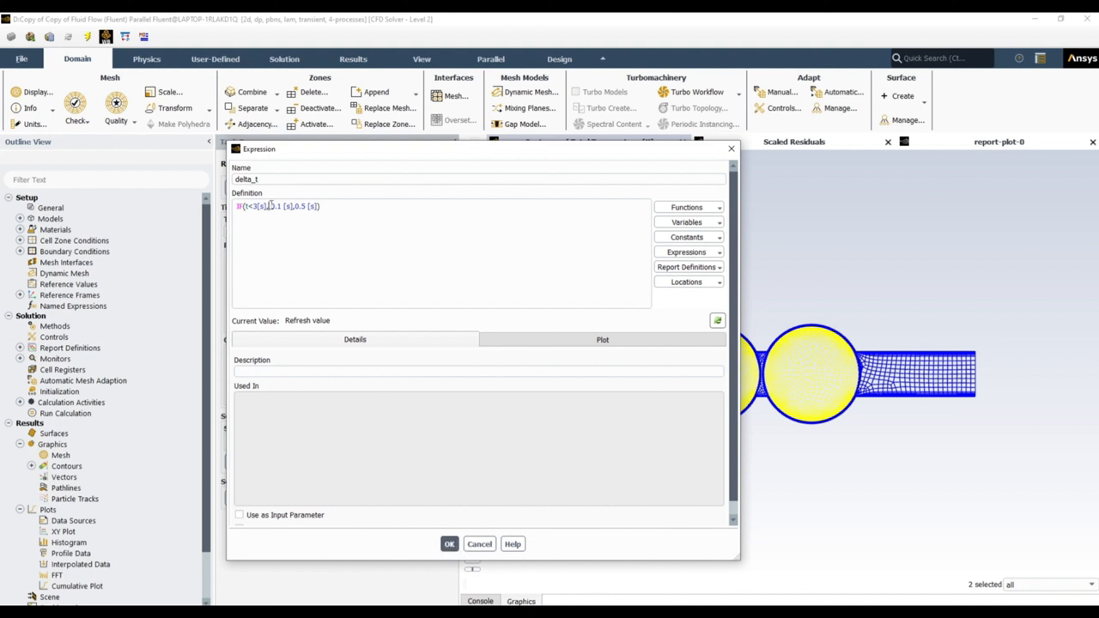
left_click_drag(269, 206, 315, 211)
left_click(314, 219)
left_click(448, 546)
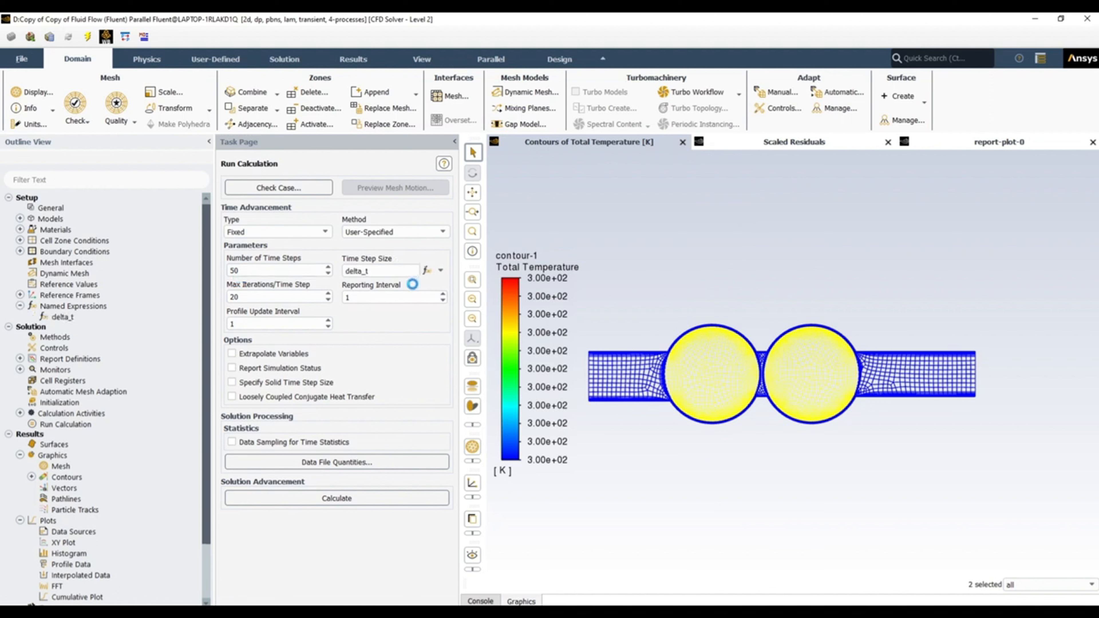
left_click(241, 271)
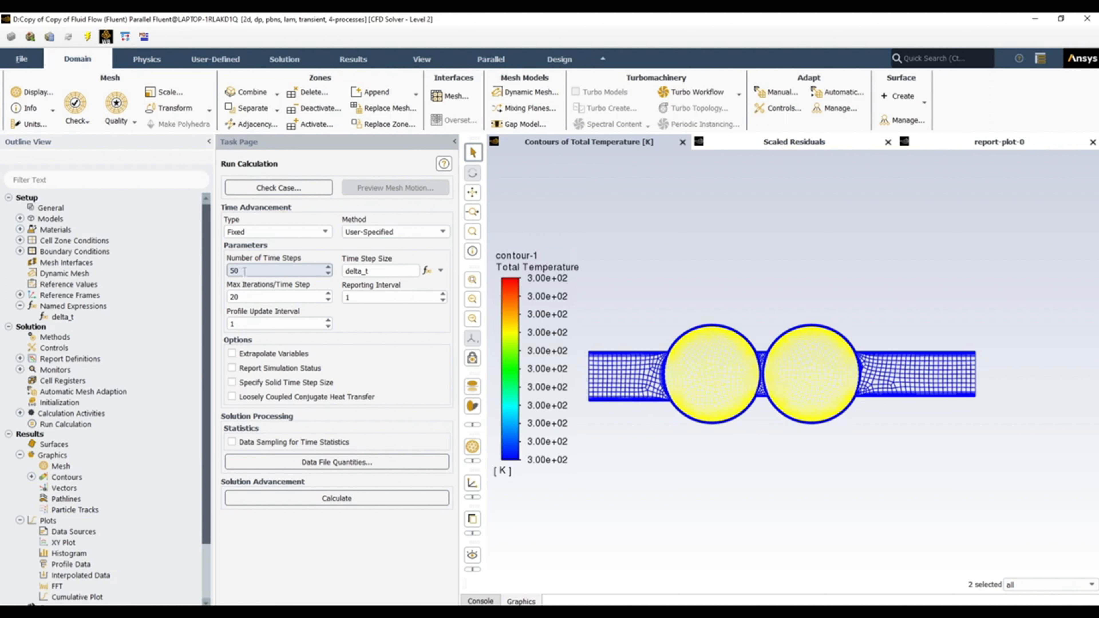
left_click_drag(244, 271, 219, 272)
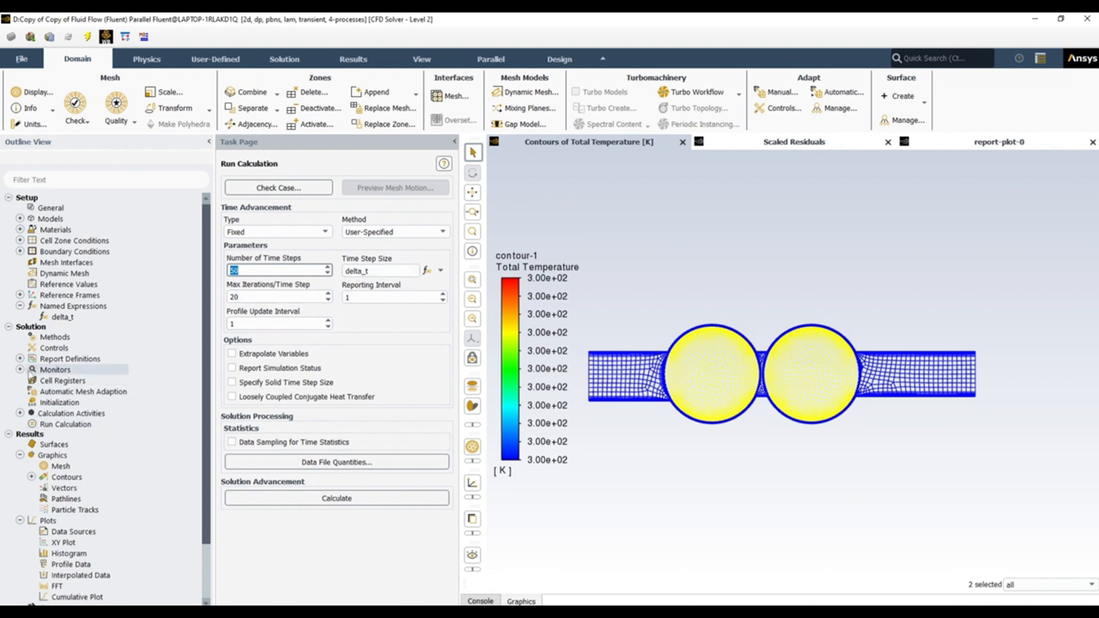
Check where the delta-time report definition is included and review the settings of report-plot-0
left_click(20, 358)
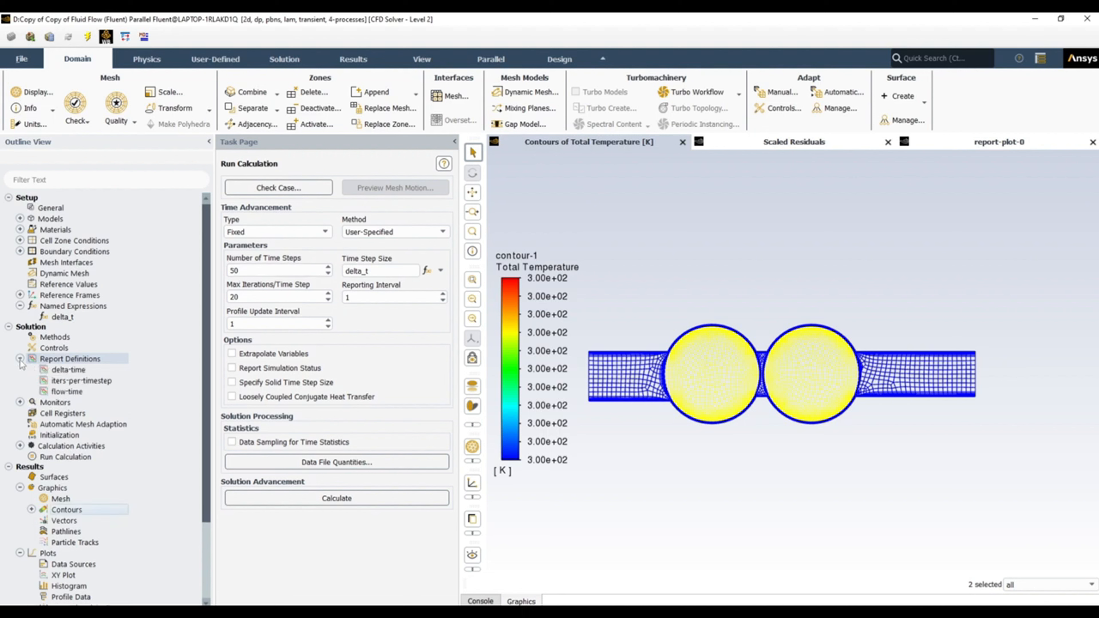
right_click(72, 376)
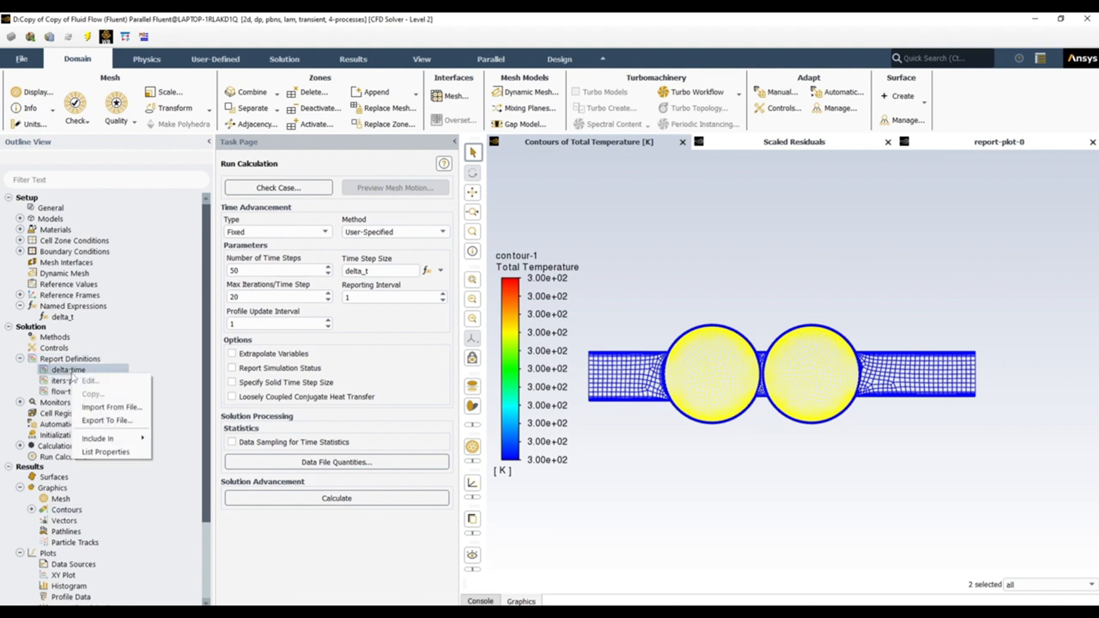
mouse_move(113, 439)
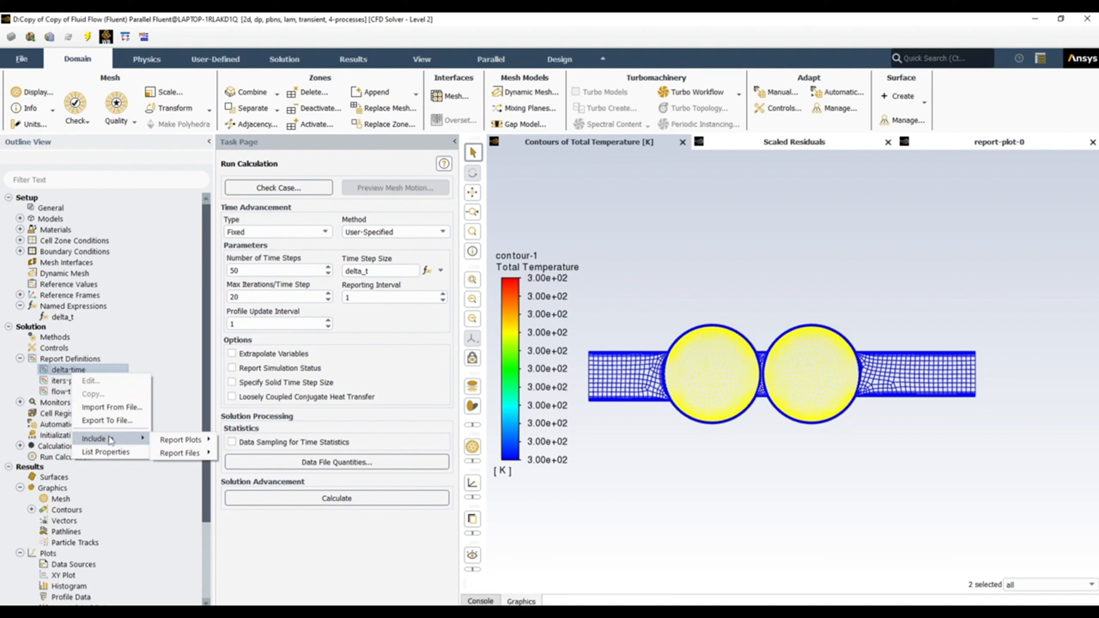
mouse_move(208, 440)
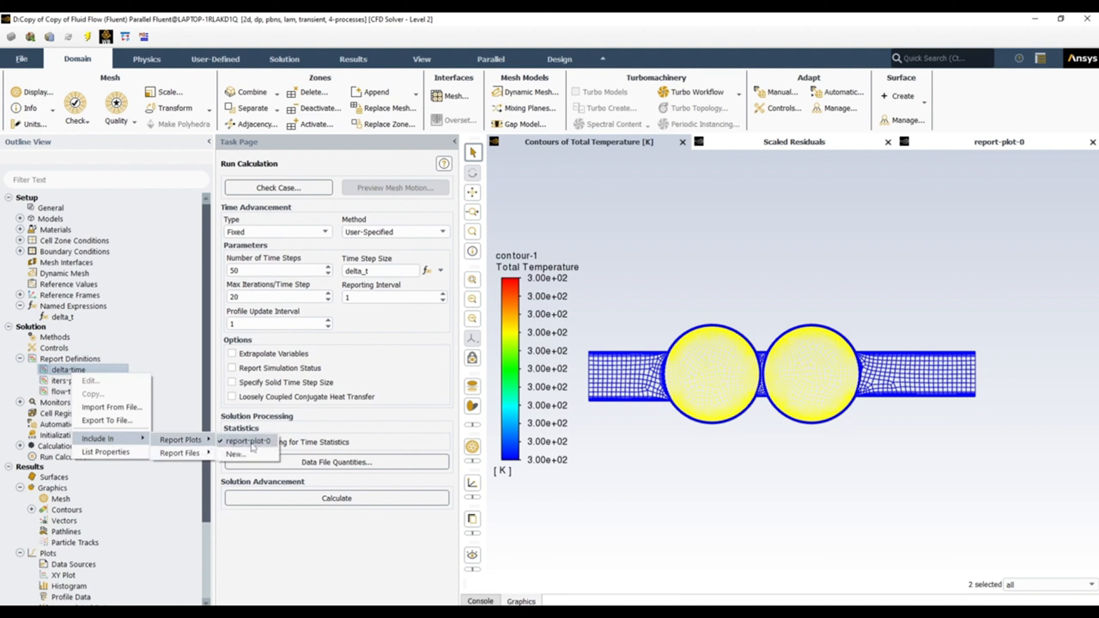
left_click(20, 401)
left_click(20, 402)
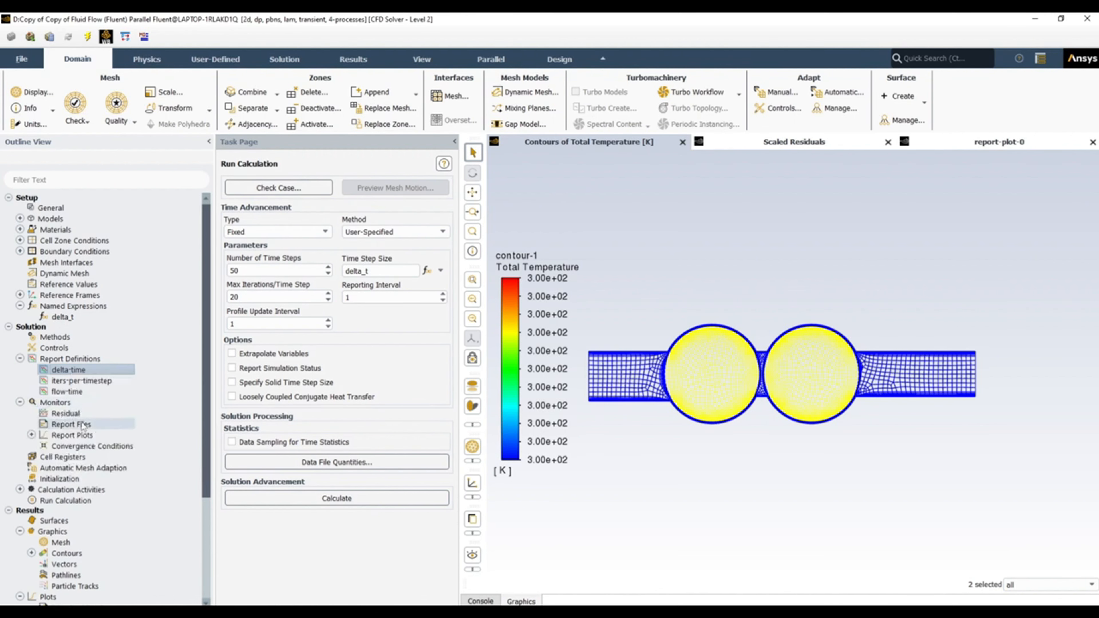
left_click(31, 434)
double_click(84, 446)
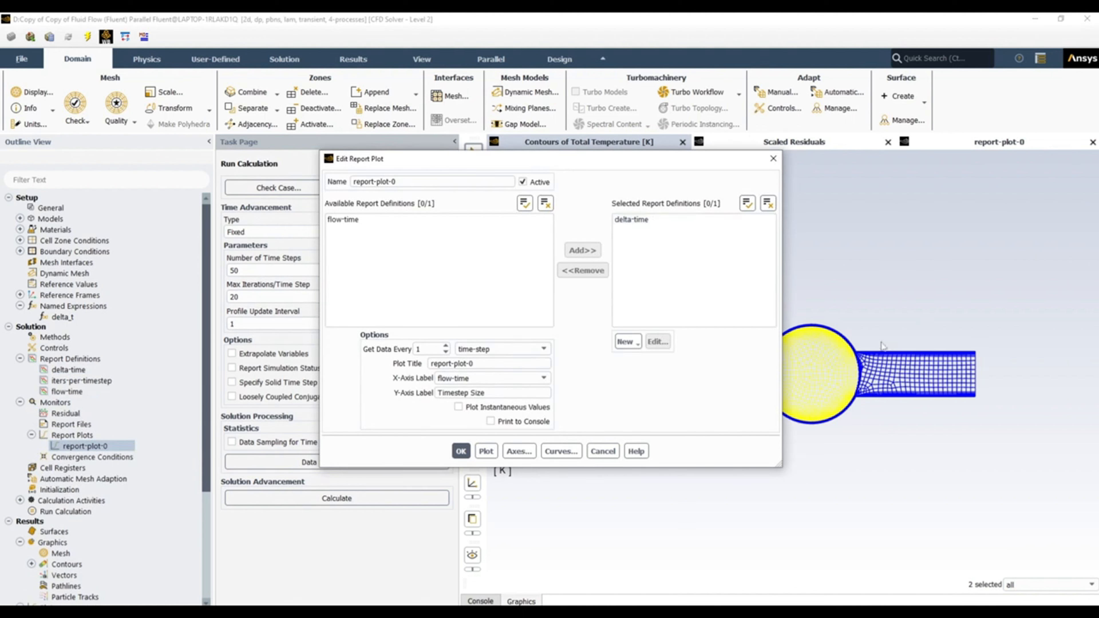
left_click(461, 452)
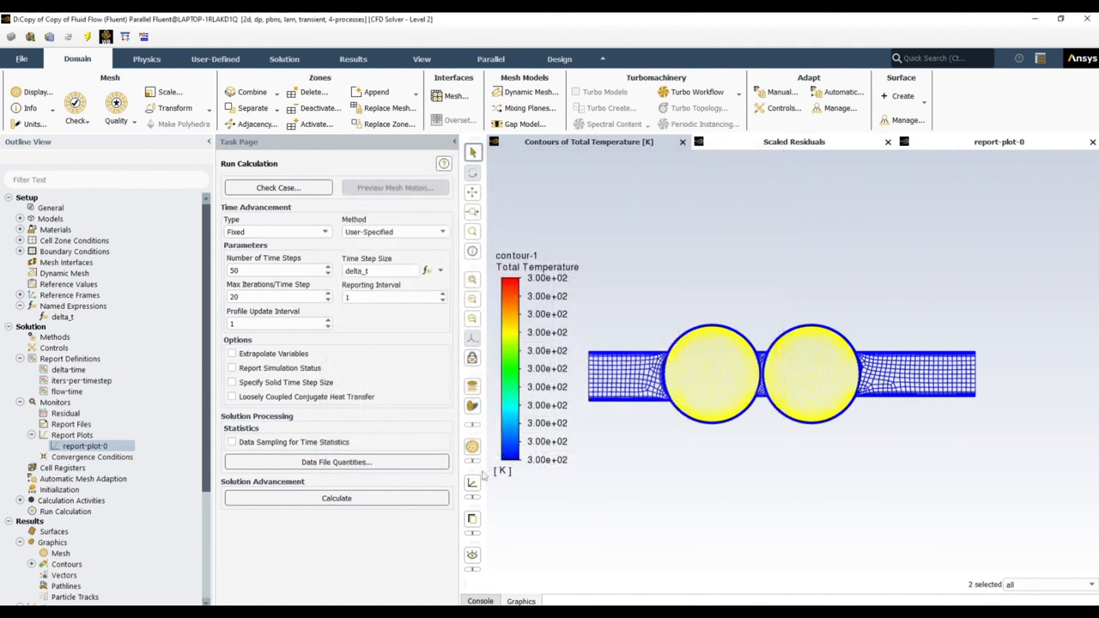
Initialize the solution, run the calculation for the 50 time steps, and show the graphics view
right_click(82, 515)
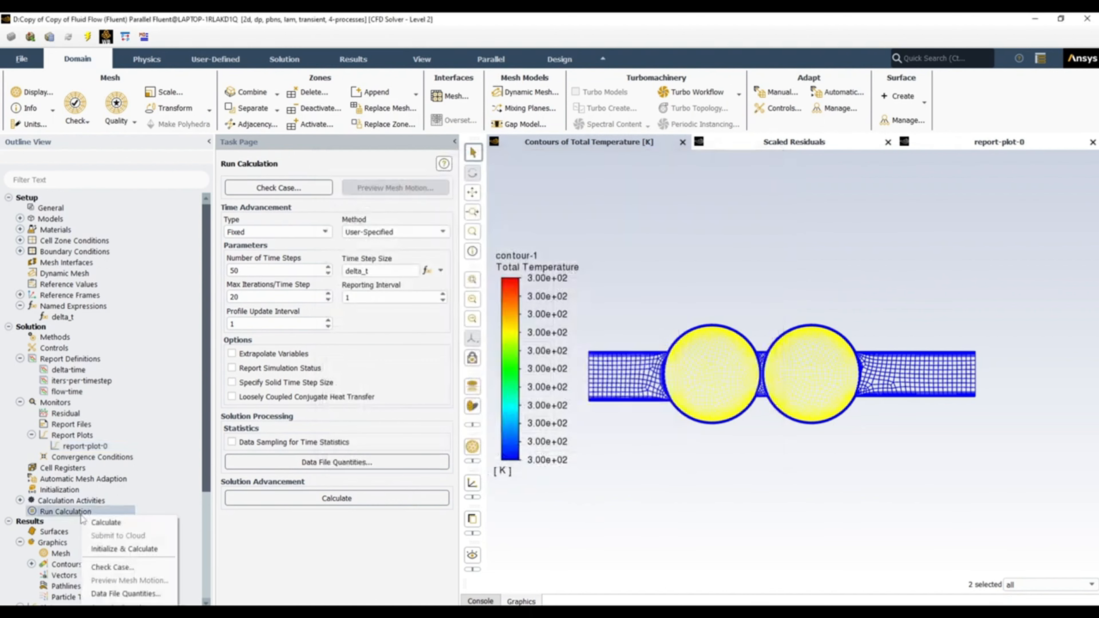
left_click(156, 550)
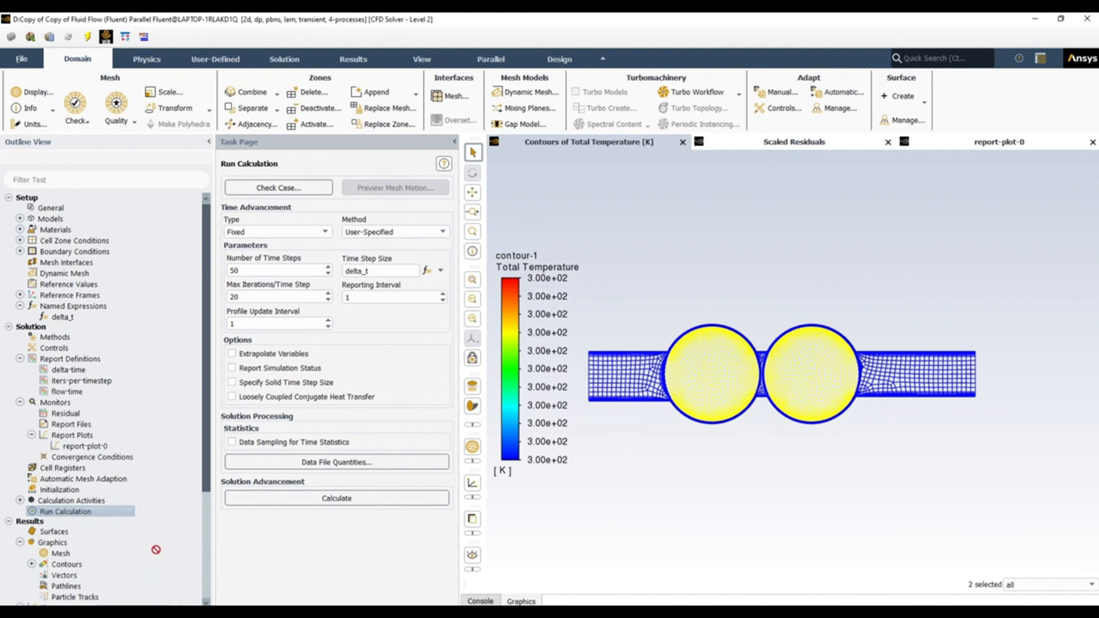
left_click(599, 337)
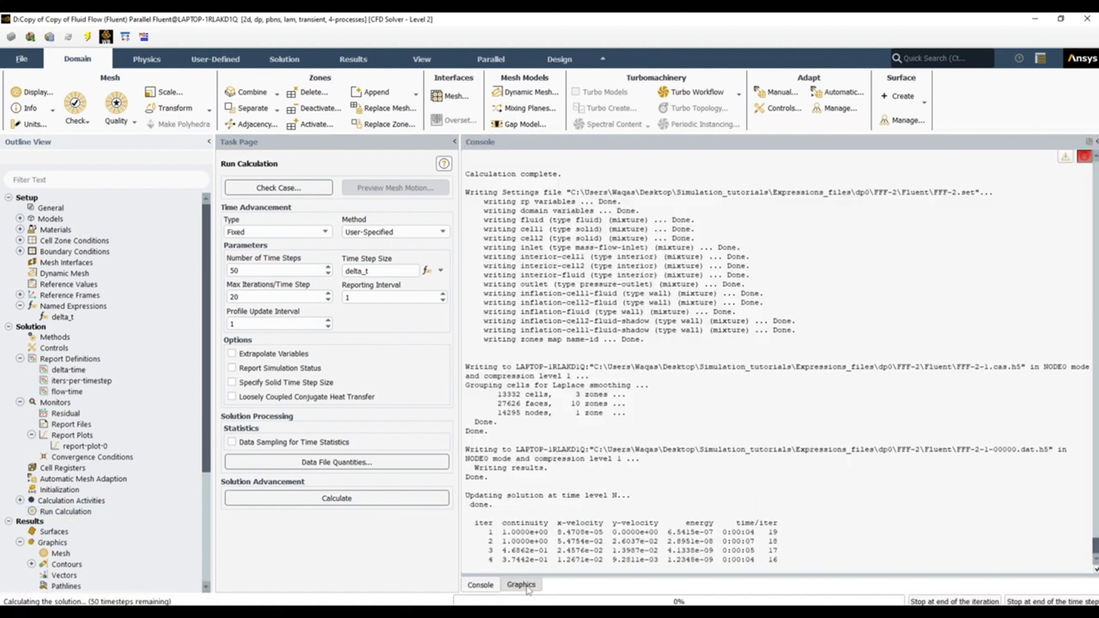
left_click(526, 587)
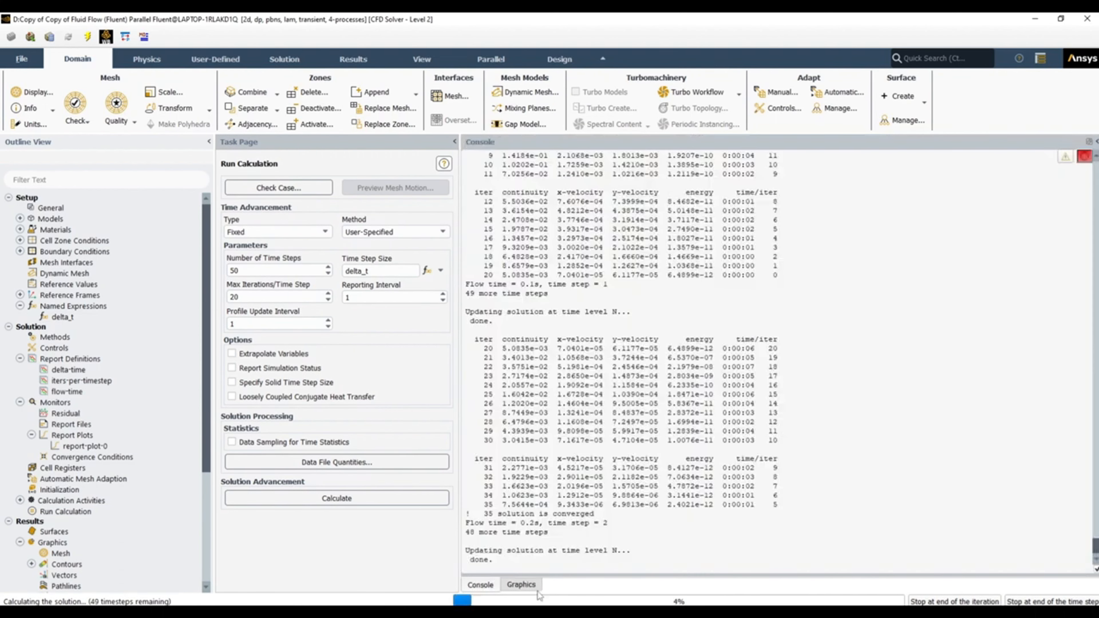
left_click(523, 586)
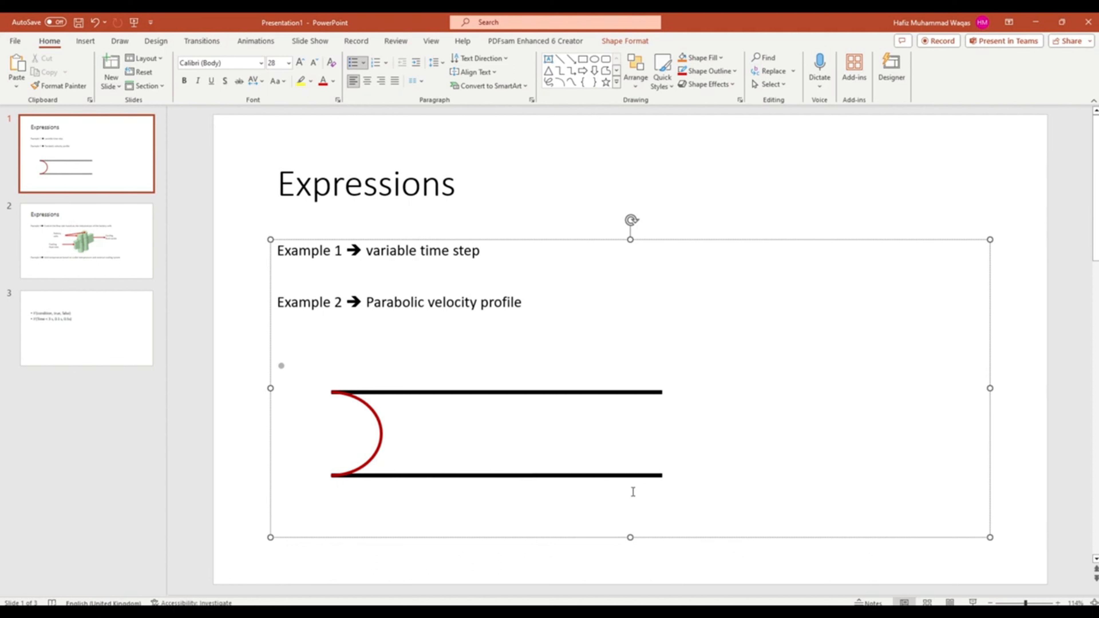
In PowerPoint, write the start of the parabolic profile formula below the pipe sketch: "U_profile = Umax (1-r/R"
key("BackSpace")
key("Return")
key("Return")
key("Return")
type("M")
key("BackSpace")
type("U_pro")
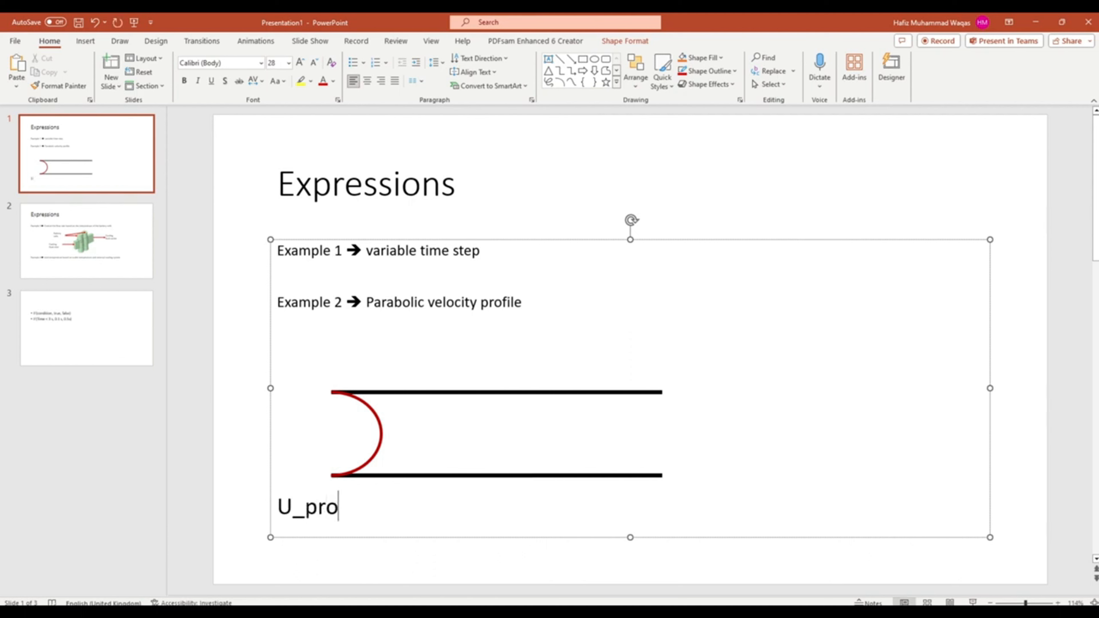
type("file = ")
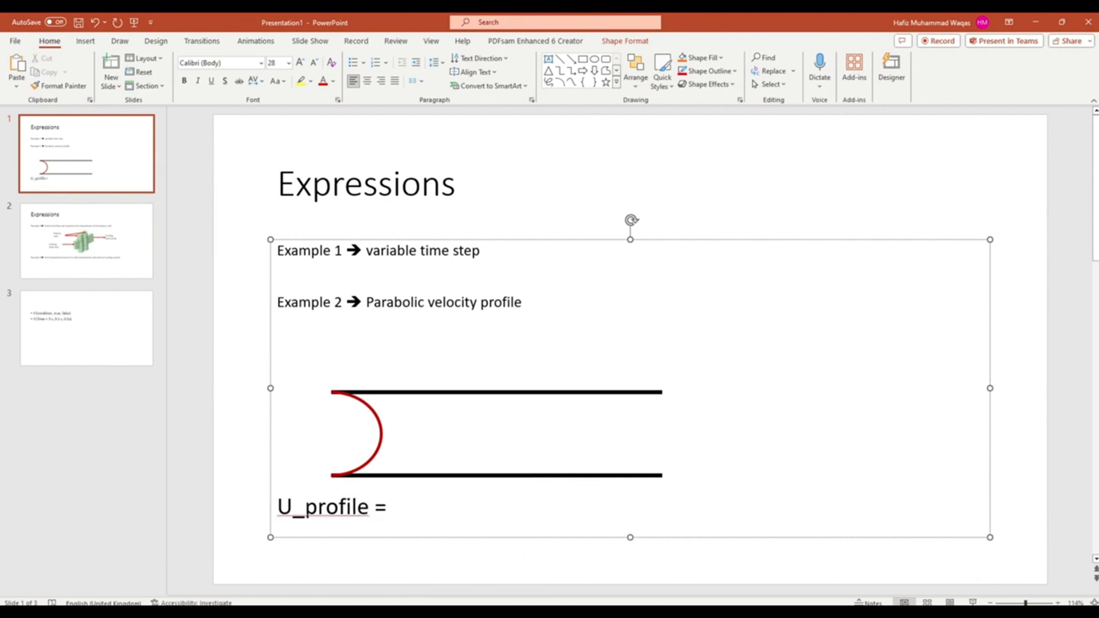
type("Umax (1")
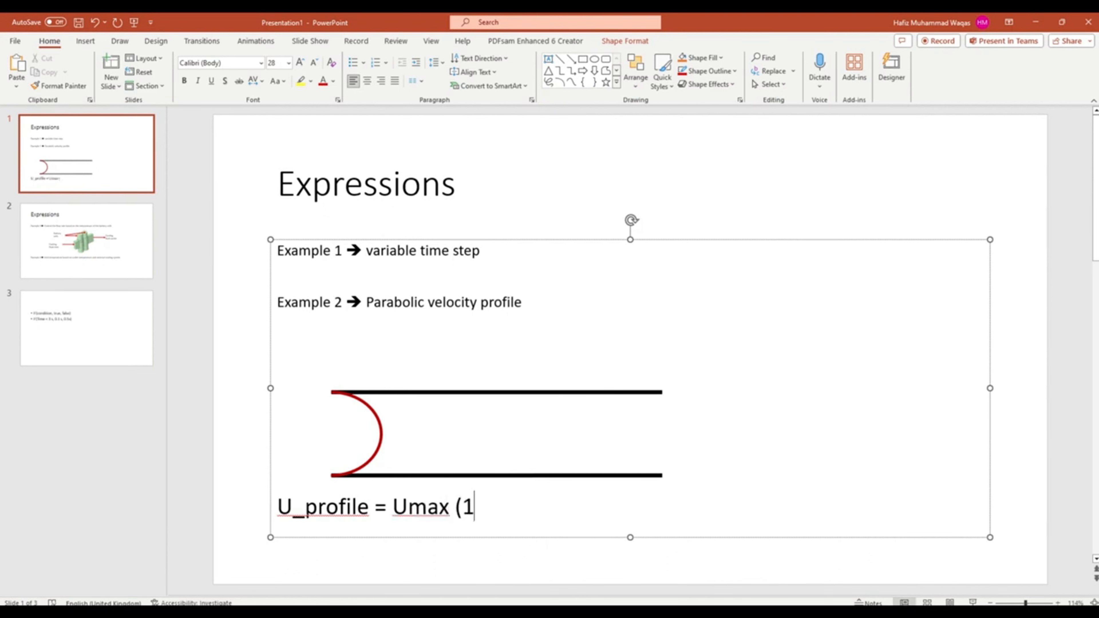
type("-r/R")
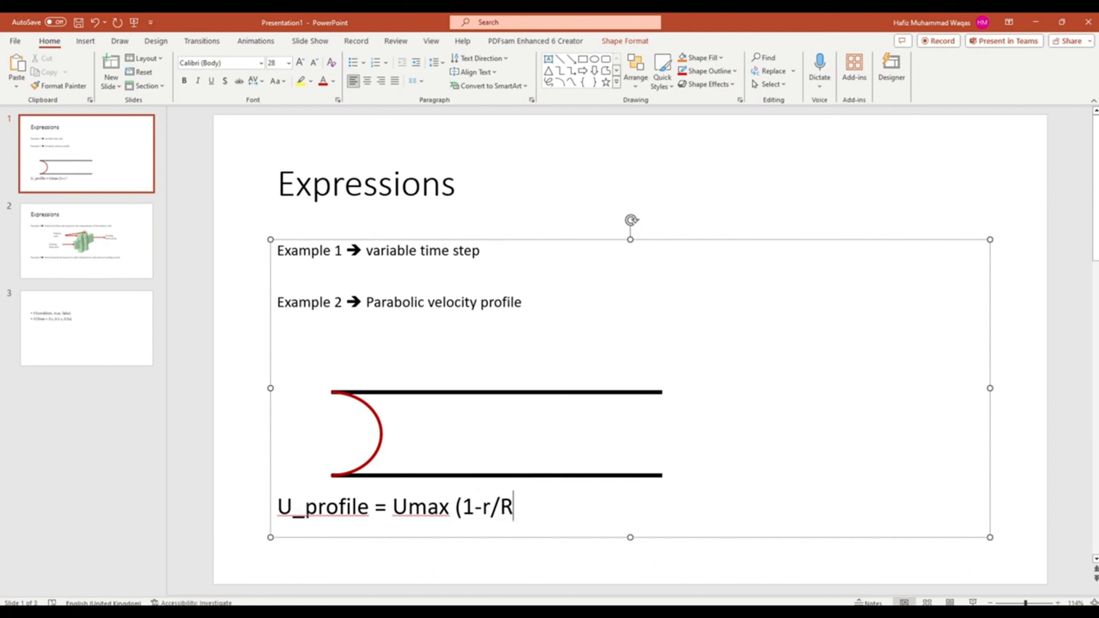
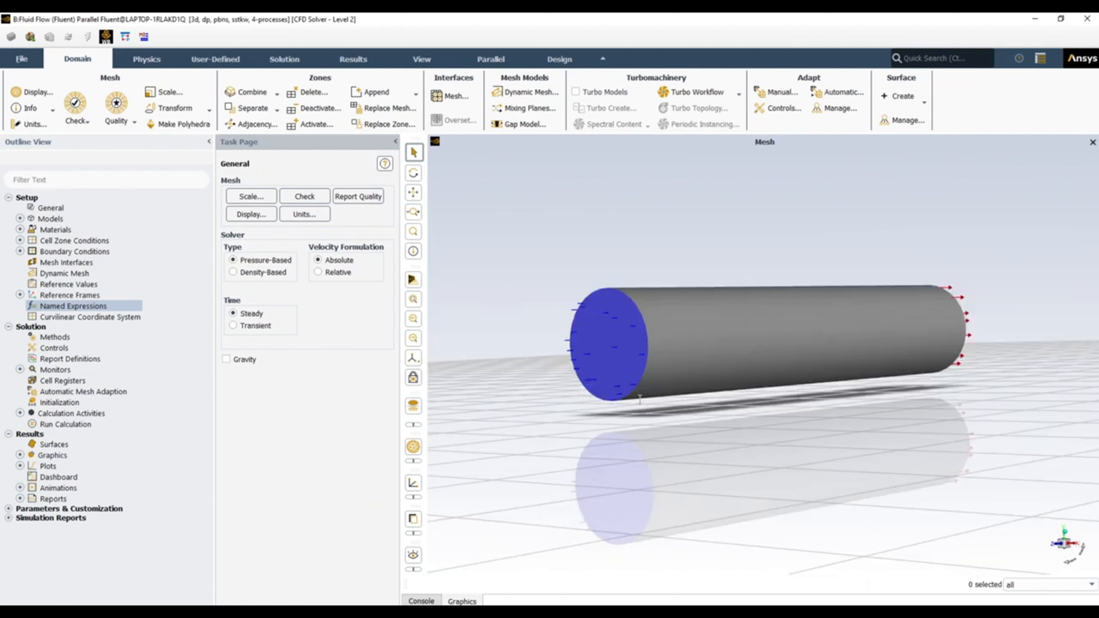
Inspect the 3D pipe model in Fluent, then examine the Umax and r terms of the U_profile formula in PowerPoint
mouse_move(612, 359)
middle_mouse_down()
mouse_move(696, 412)
mouse_move(926, 333)
mouse_move(643, 383)
mouse_move(593, 360)
middle_mouse_up()
scroll(926, 333, "down", 3)
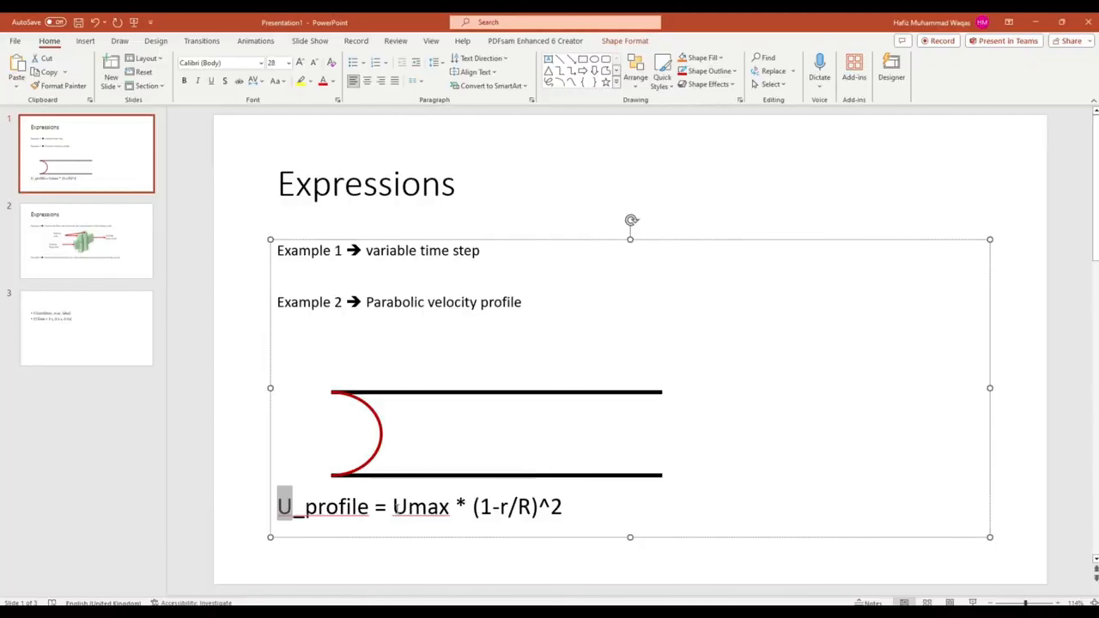
left_click(393, 507)
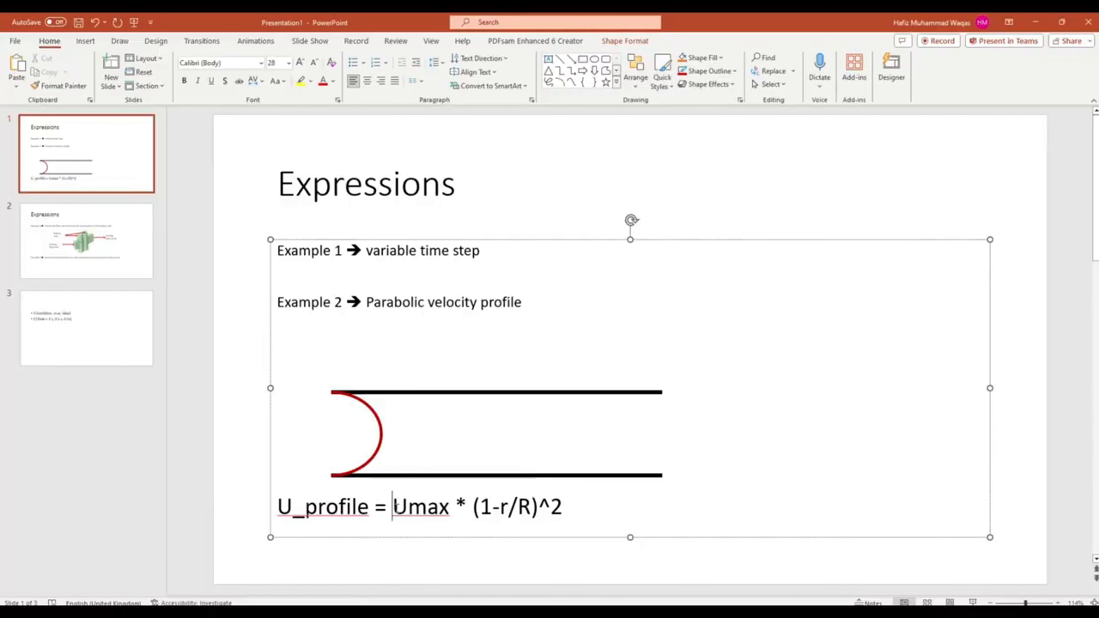
left_click_drag(394, 507, 449, 509)
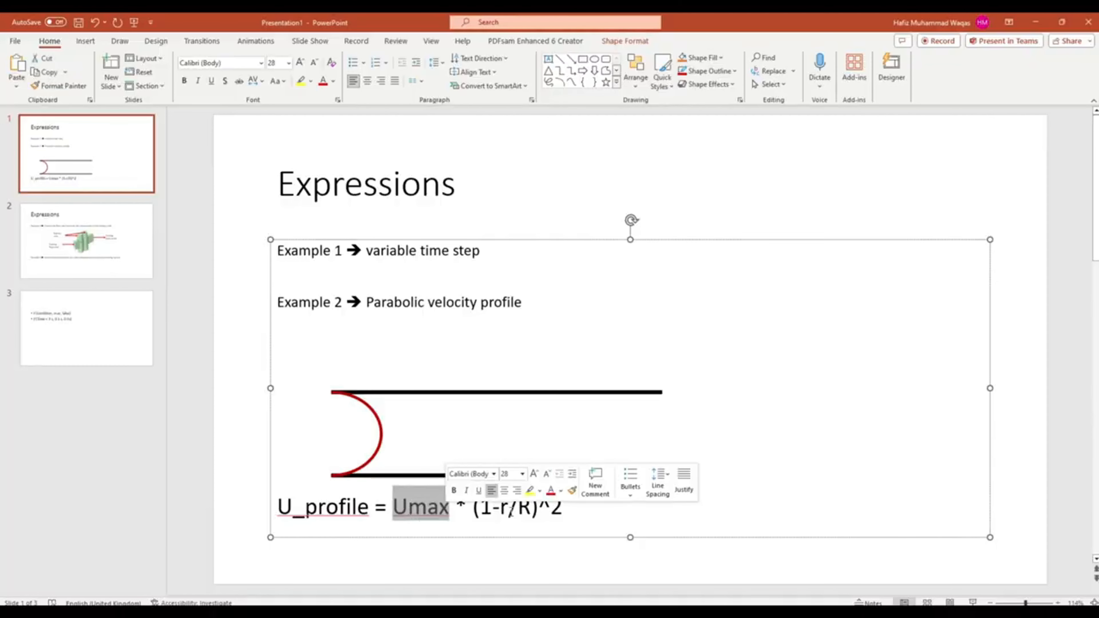
left_click(500, 510)
double_click(504, 509)
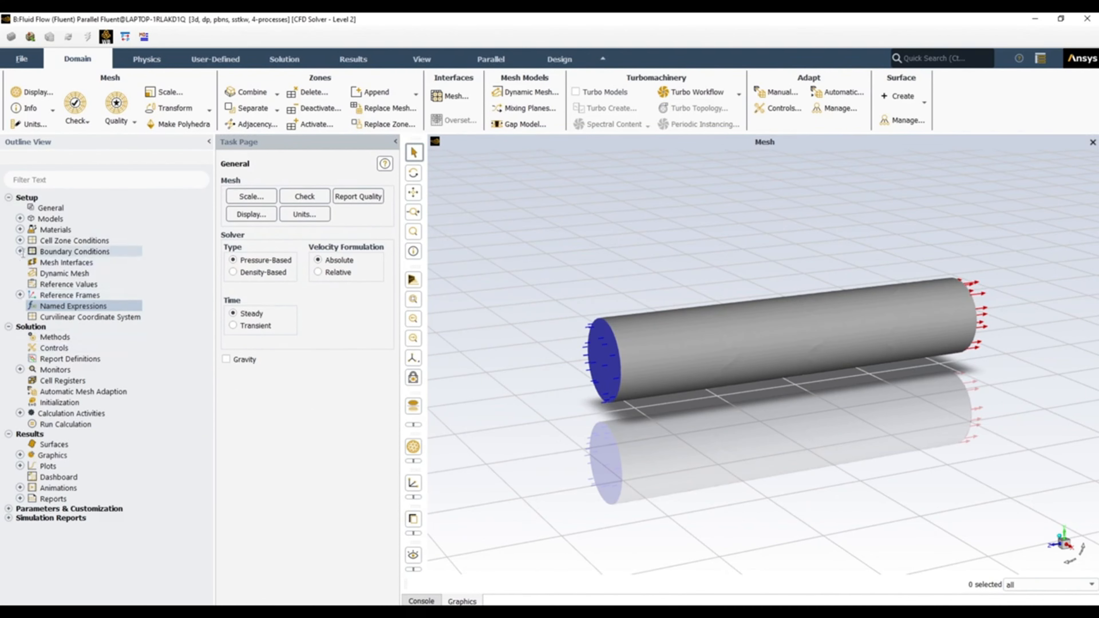
In Fluent, open the velocity-inlet boundary condition of the inlet zone for editing
left_click(20, 240)
left_click(32, 251)
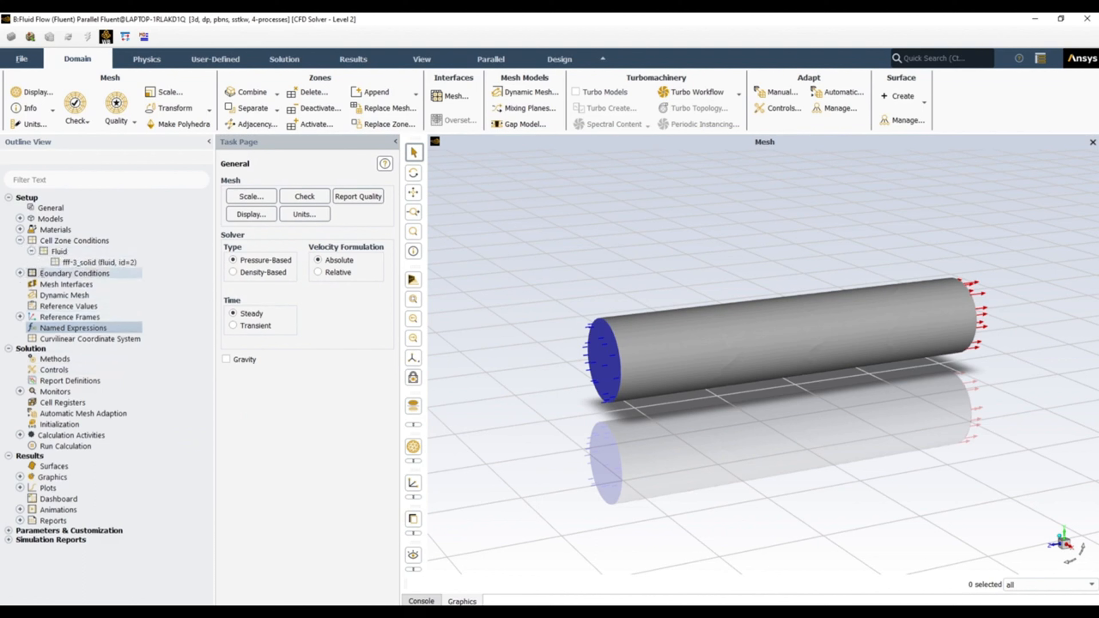
left_click(20, 273)
left_click(31, 284)
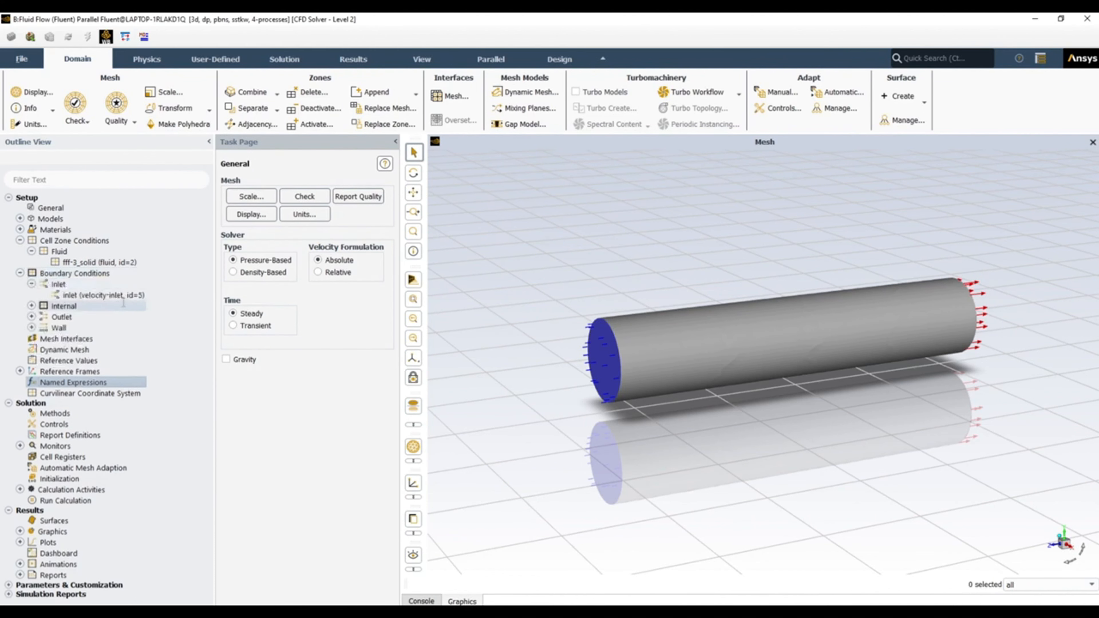
right_click(124, 296)
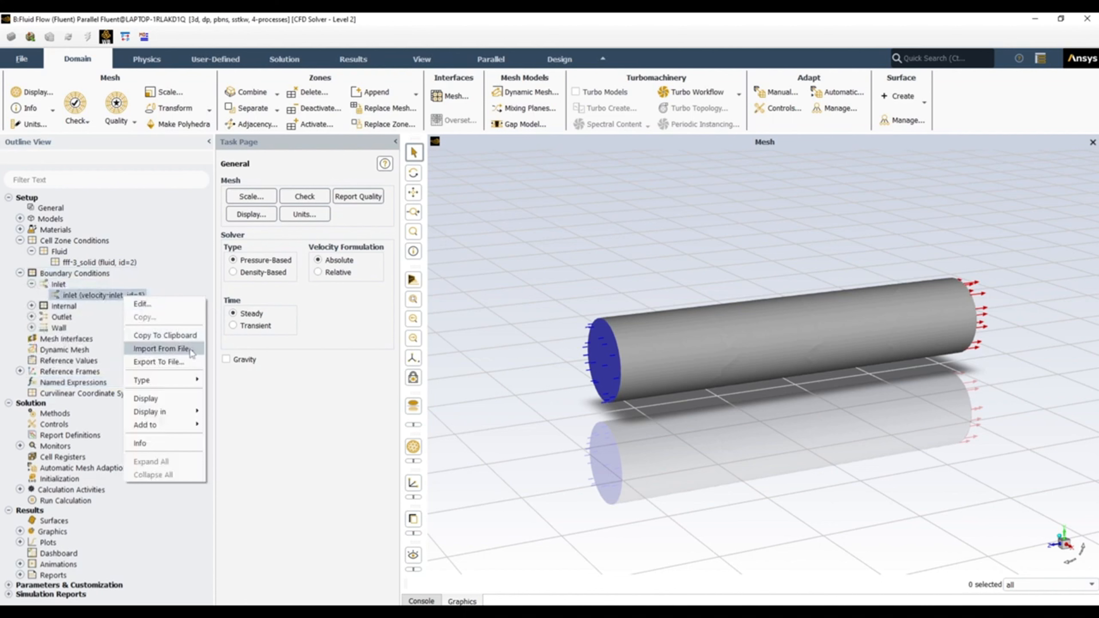
left_click(138, 303)
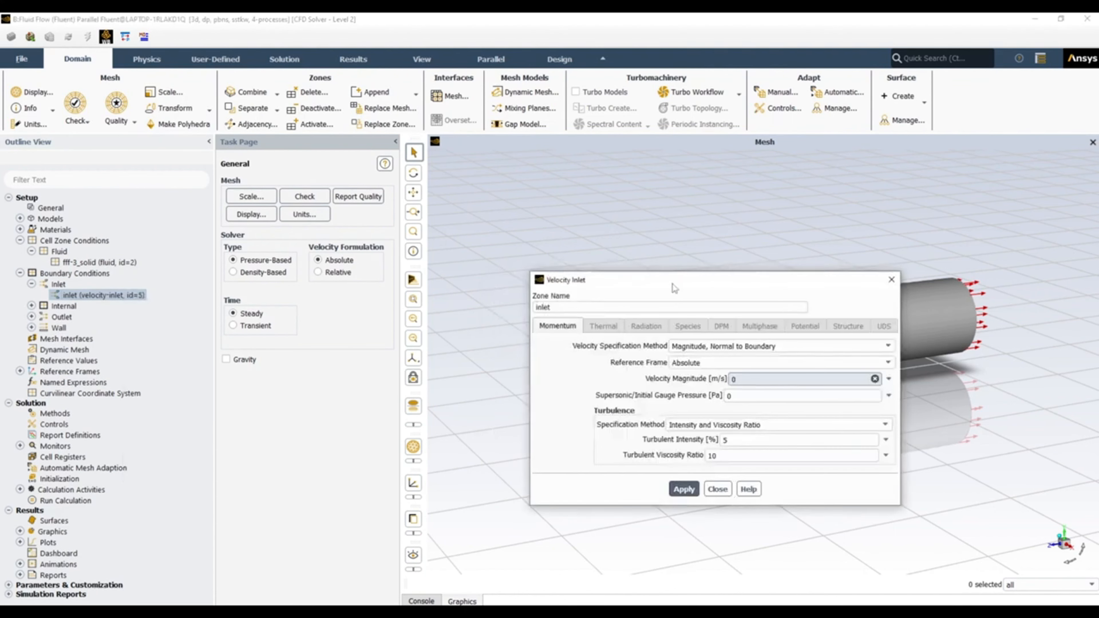
left_click_drag(671, 281, 485, 237)
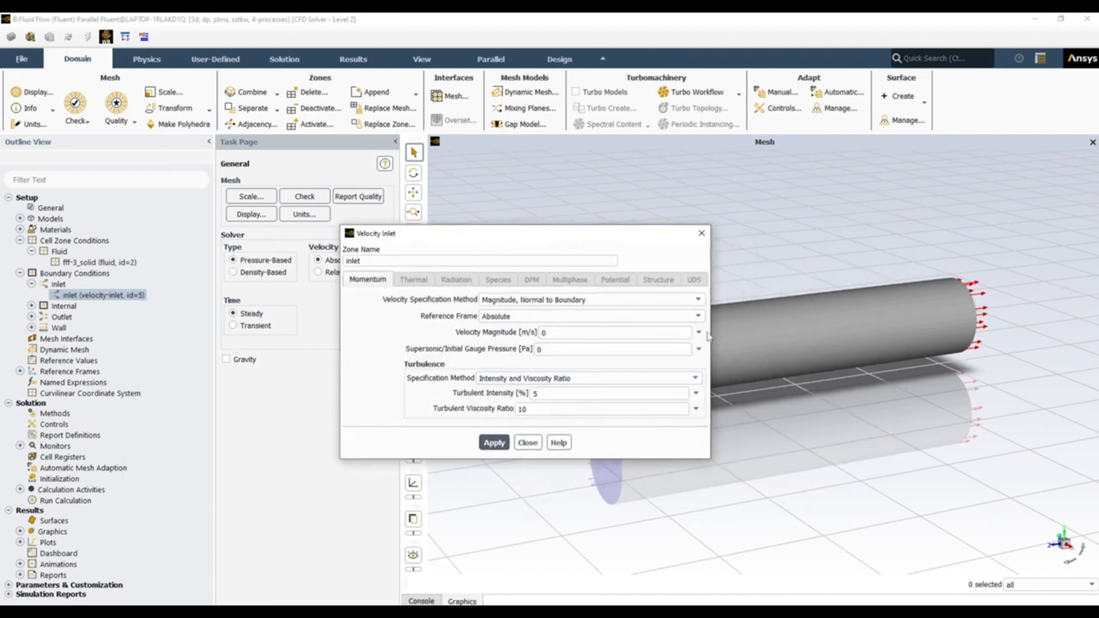
Create a new named expression called U_profile for the inlet's velocity magnitude
left_click(698, 333)
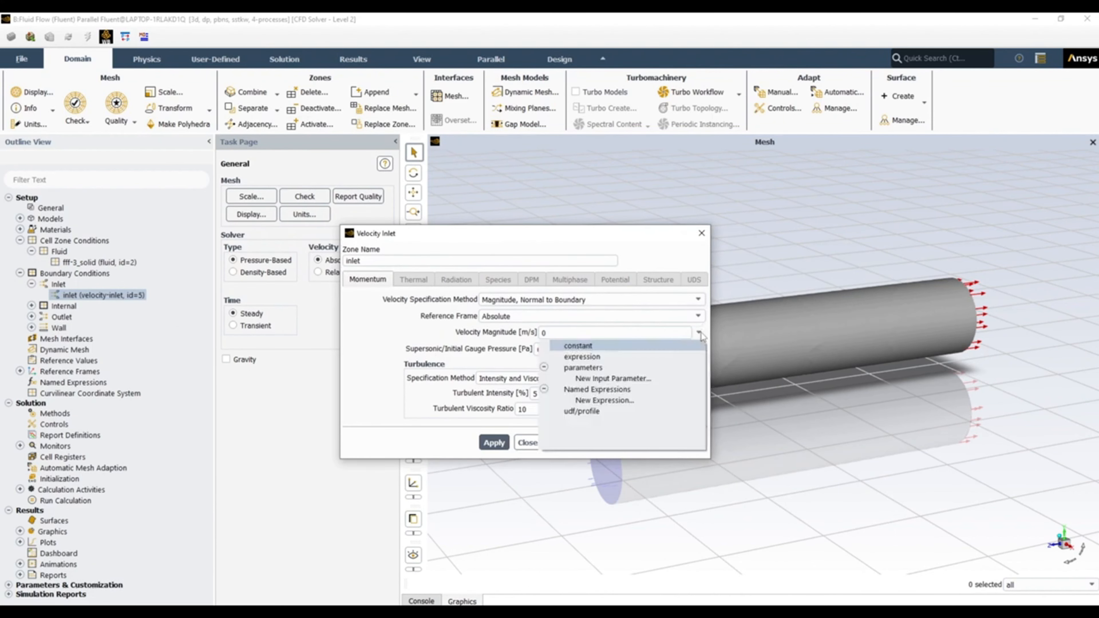
left_click(636, 398)
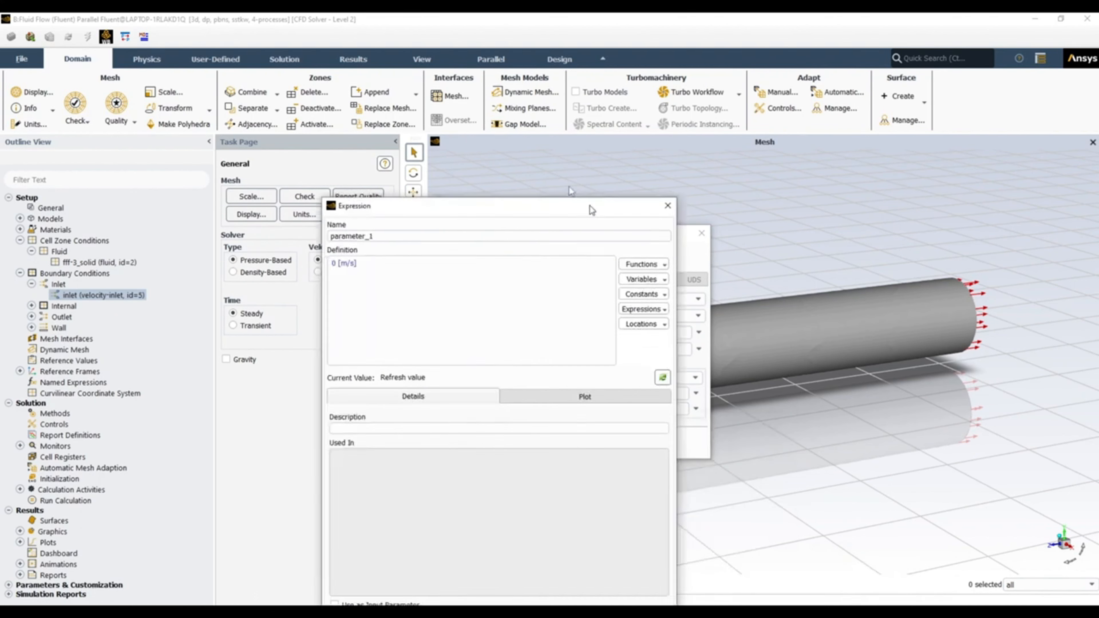
left_click_drag(590, 206, 476, 121)
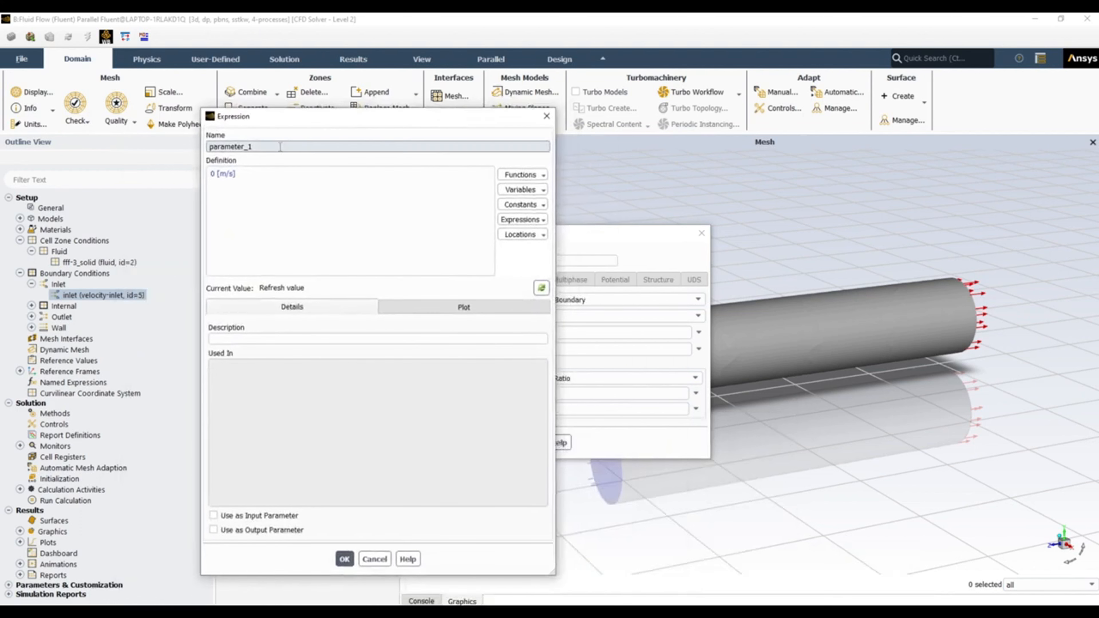
left_click_drag(283, 148, 134, 155)
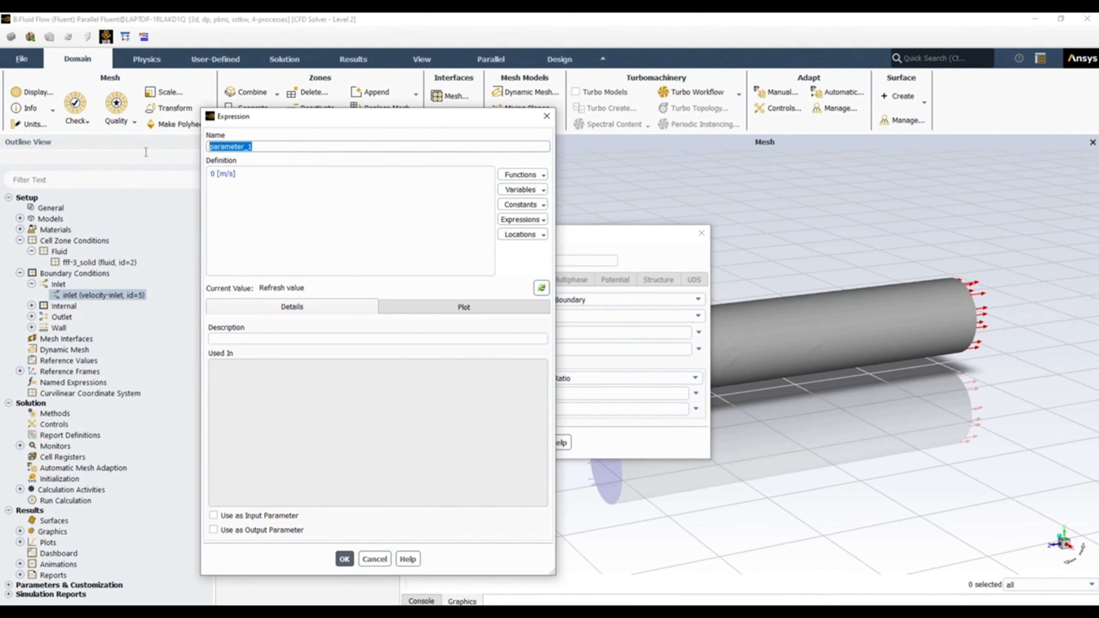
type("U_profile")
key("Tab")
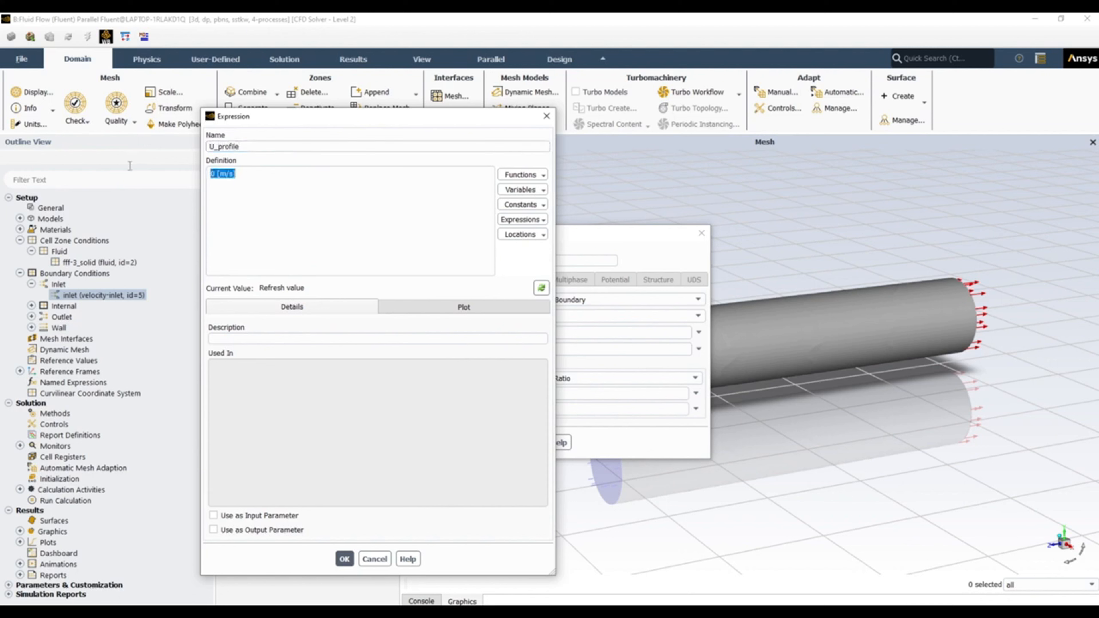
Define U_profile as Umax*(1-radius/Radius)^2 and save the expression
type("Um")
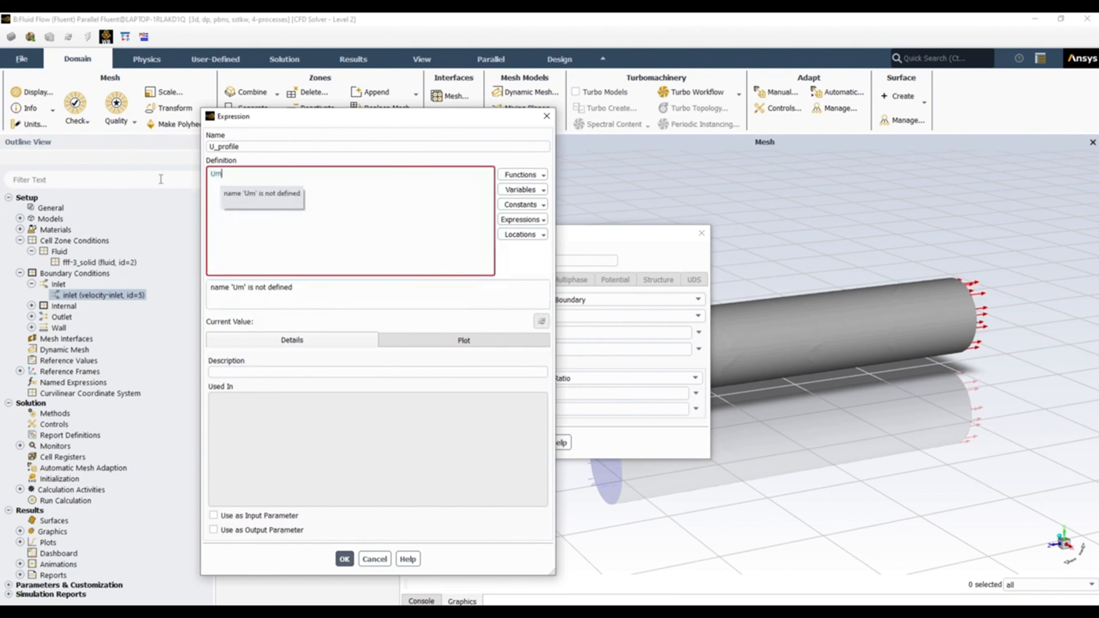
type("ax+")
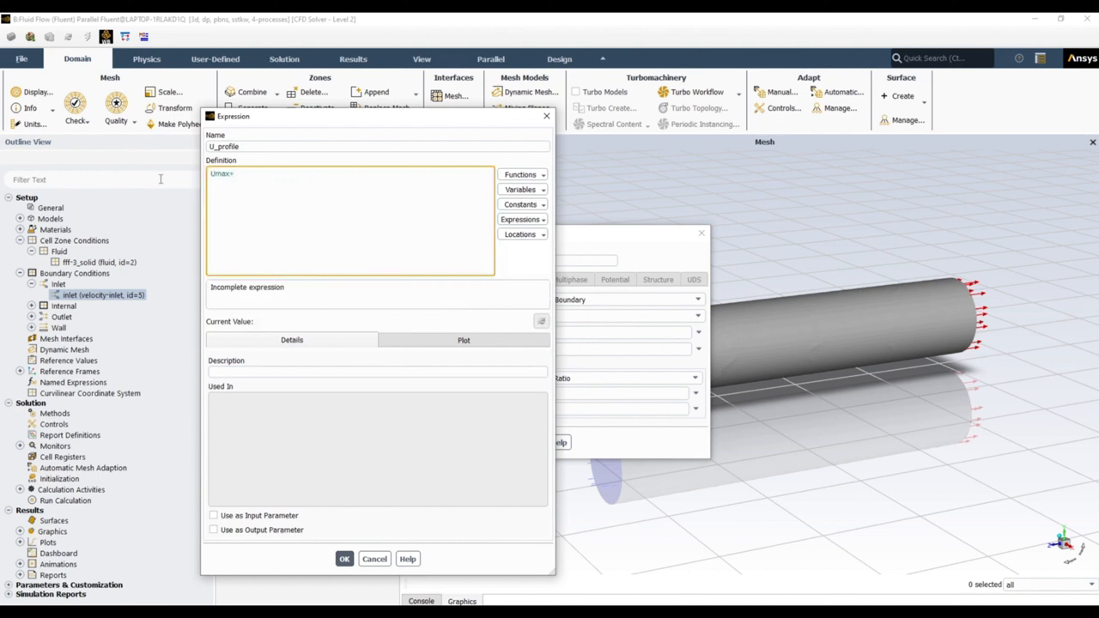
type("(")
key("BackSpace")
key("BackSpace")
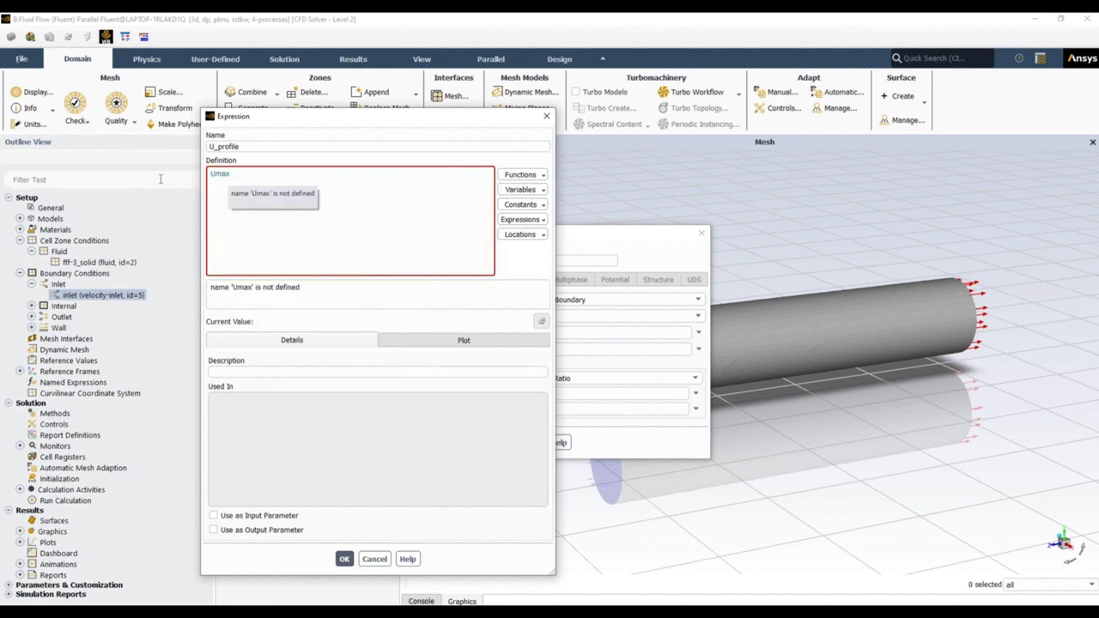
type("*")
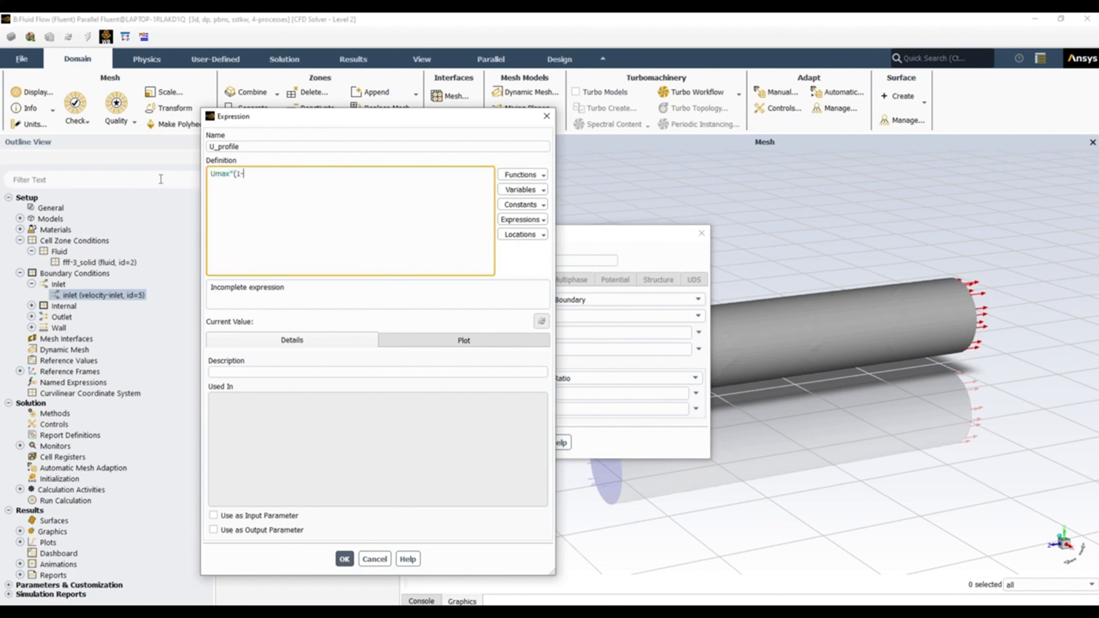
type("(1-ra")
type("dius")
type("(Radius")
key("BackSpace")
key("BackSpace")
key("BackSpace")
key("BackSpace")
key("BackSpace")
key("BackSpace")
key("BackSpace")
type("/Radius)^^")
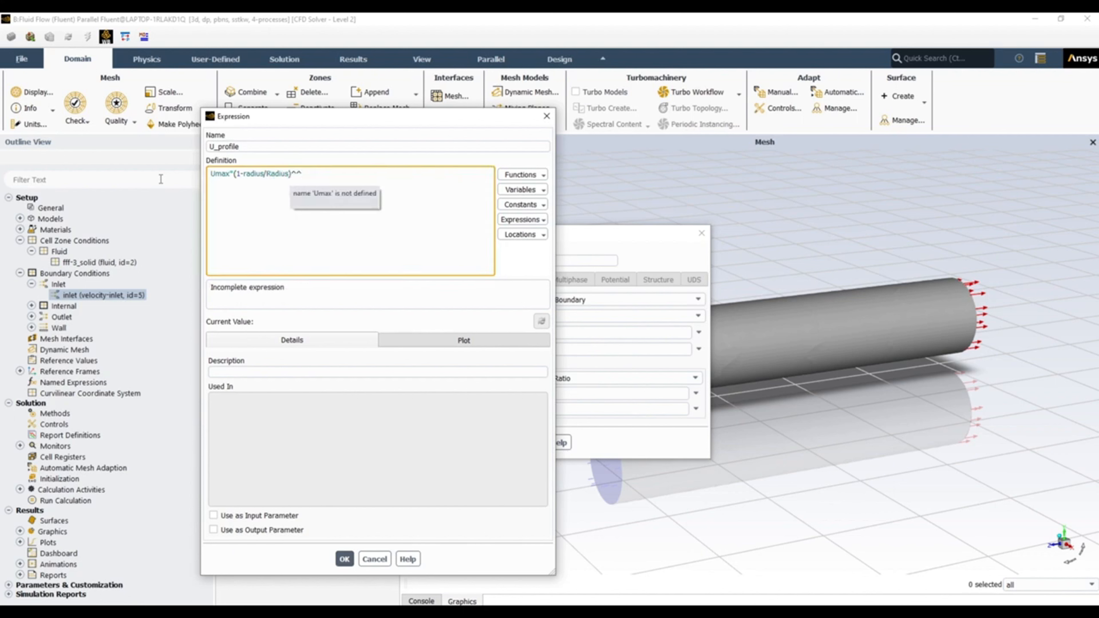
key("BackSpace")
type("2")
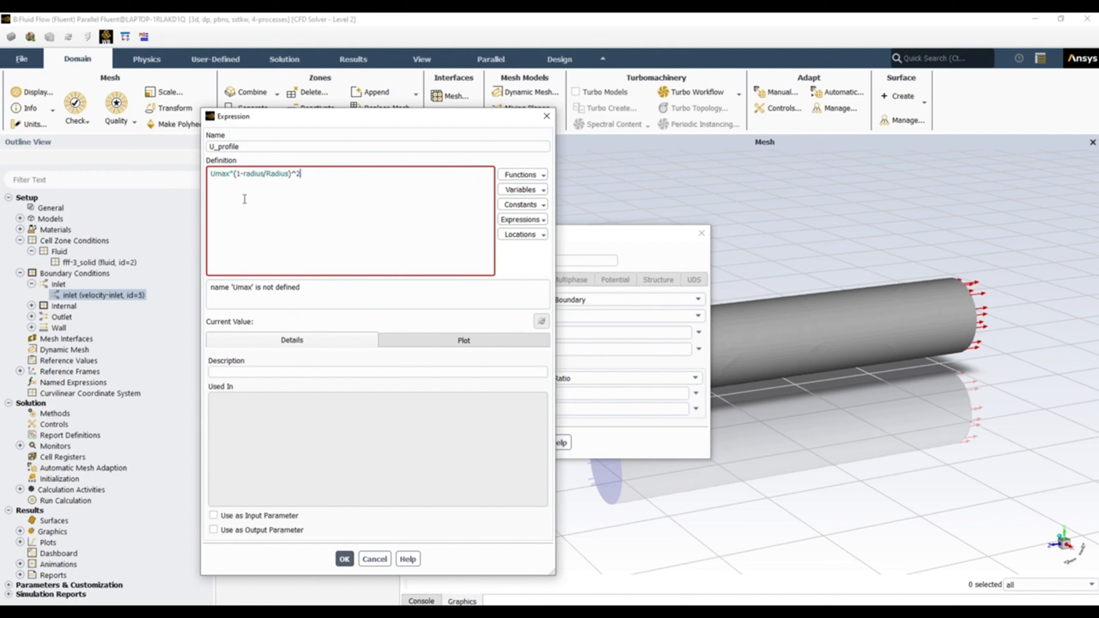
left_click(211, 174)
left_click_drag(212, 173, 304, 173)
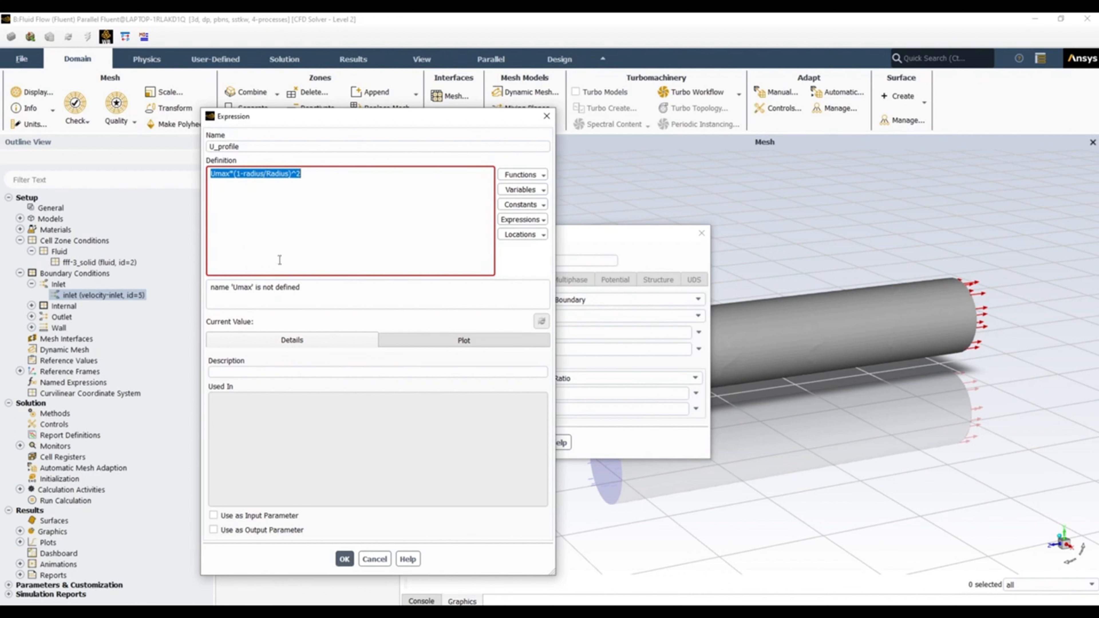
left_click(344, 563)
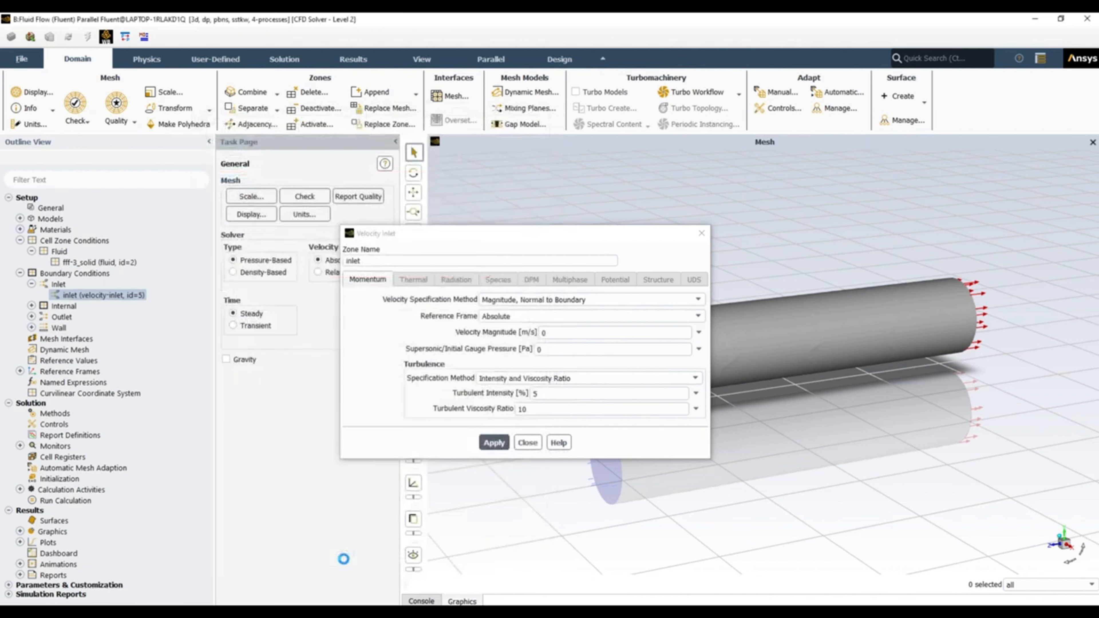
Try to apply U_profile as the inlet's velocity magnitude, then close the boundary condition
left_click(494, 442)
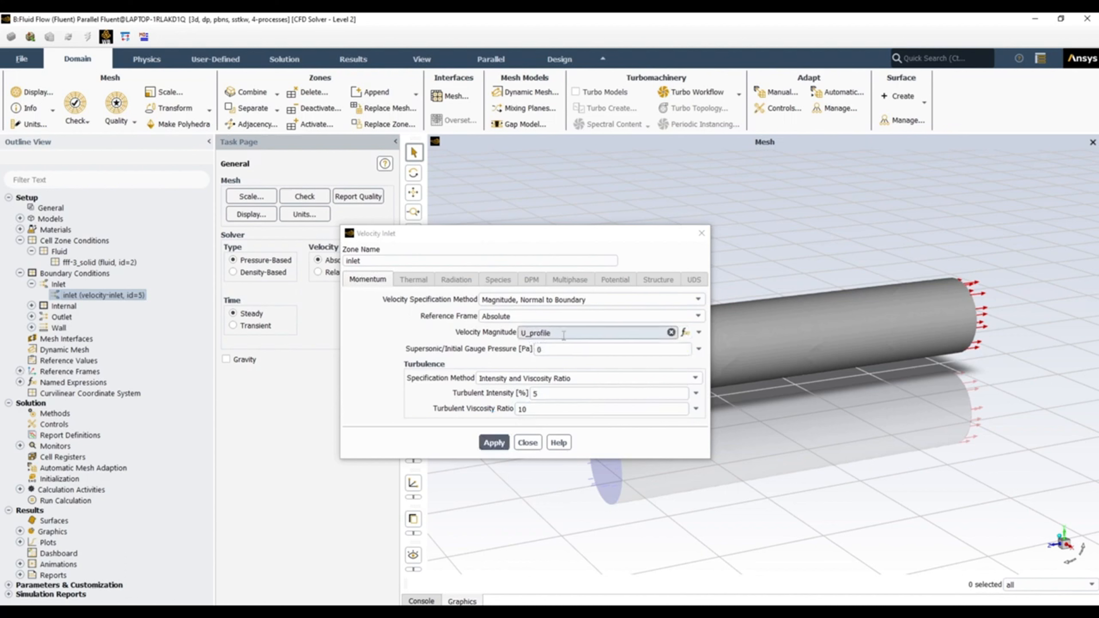
left_click(498, 446)
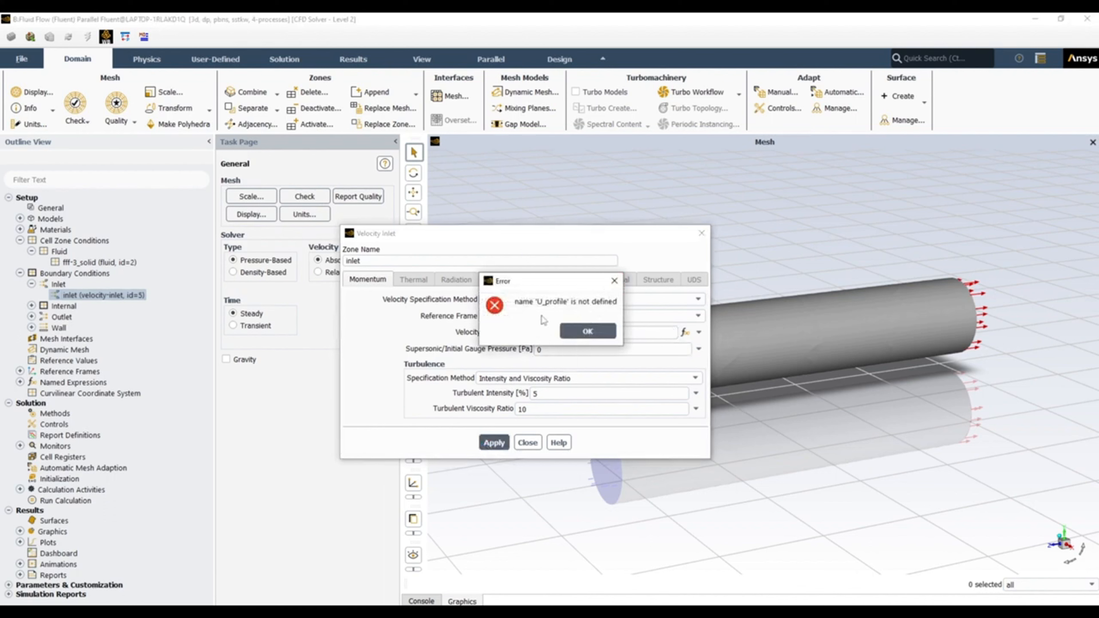
left_click(588, 331)
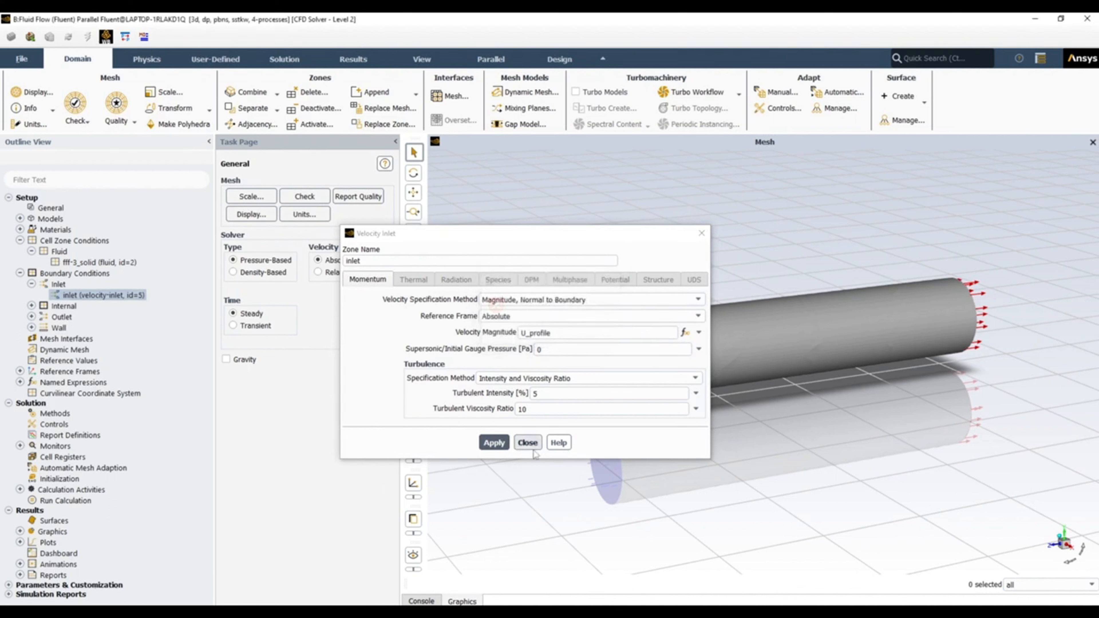
left_click(529, 443)
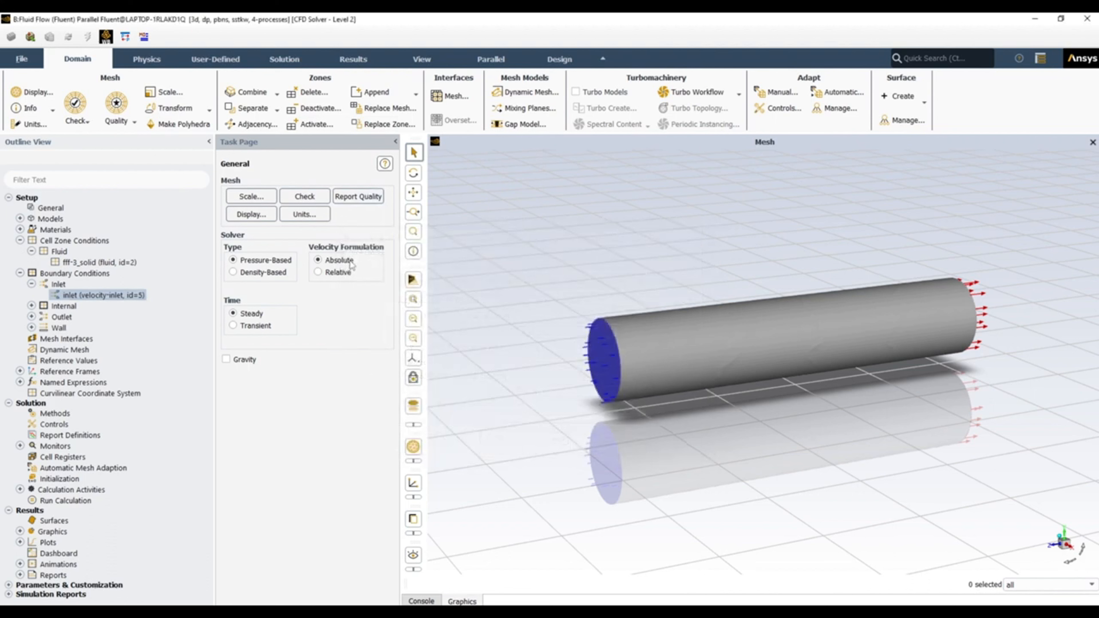
Examine the status and definition of the U_profile named expression
left_click(108, 382)
left_click(20, 382)
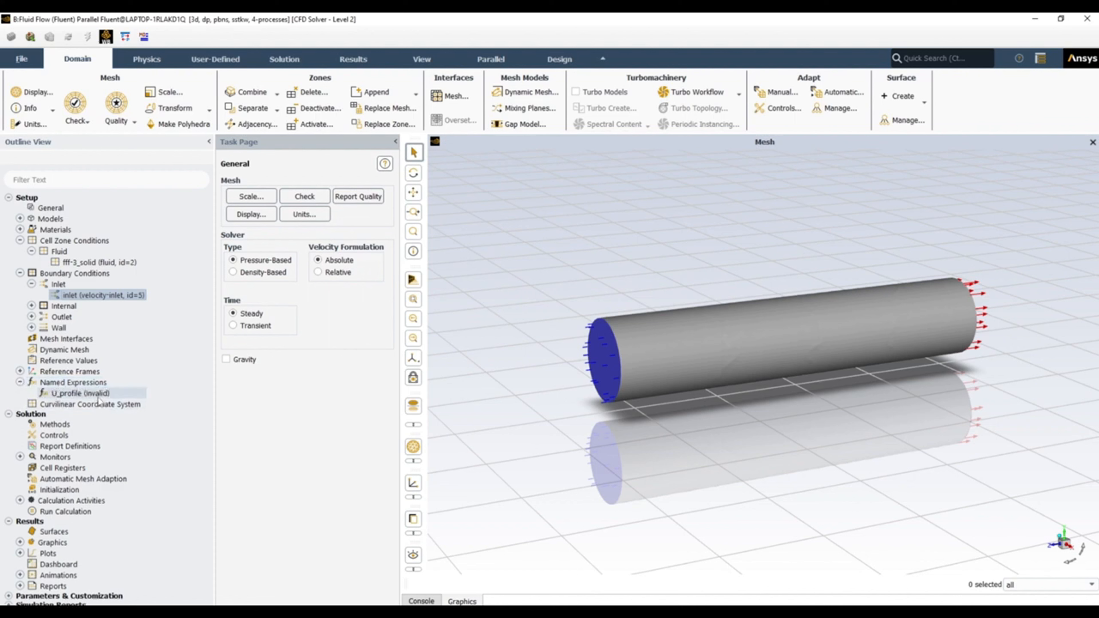
mouse_move(108, 401)
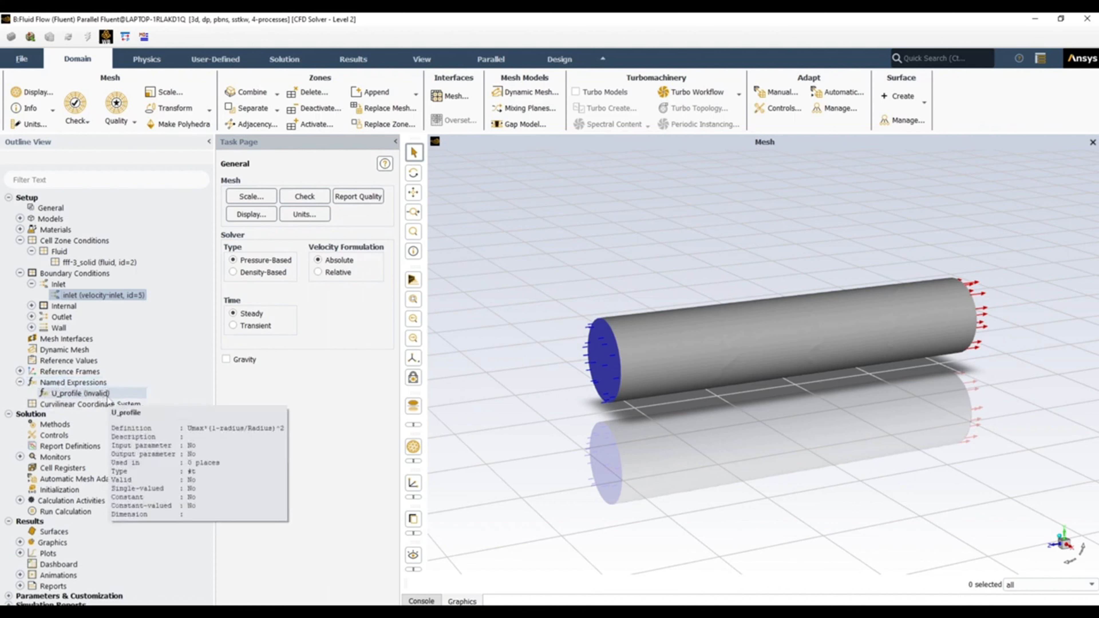
left_click(108, 396)
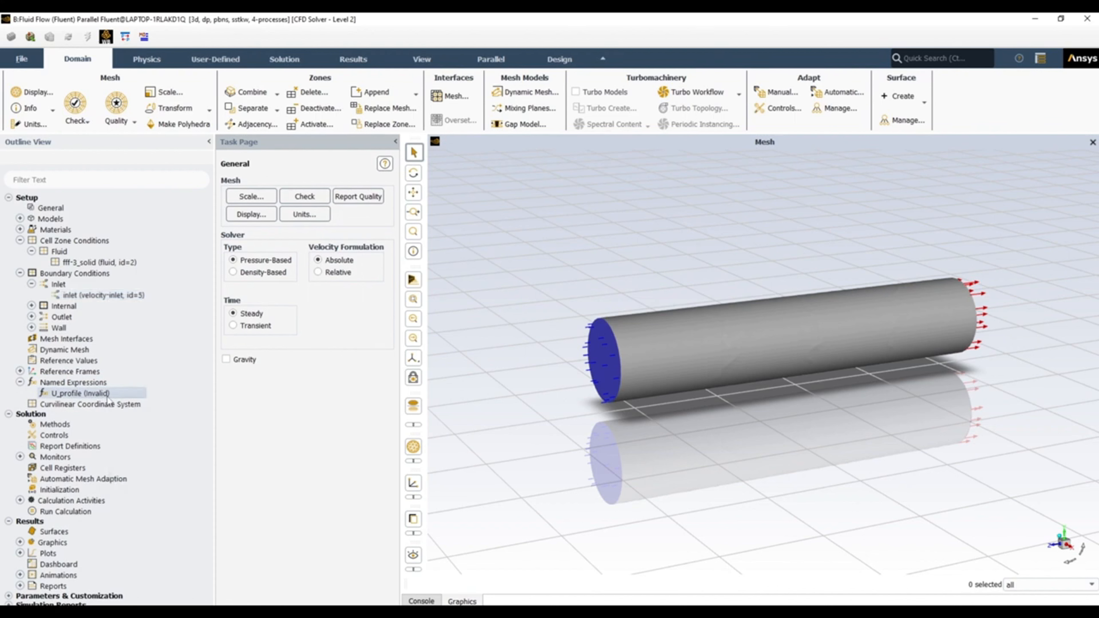
double_click(108, 397)
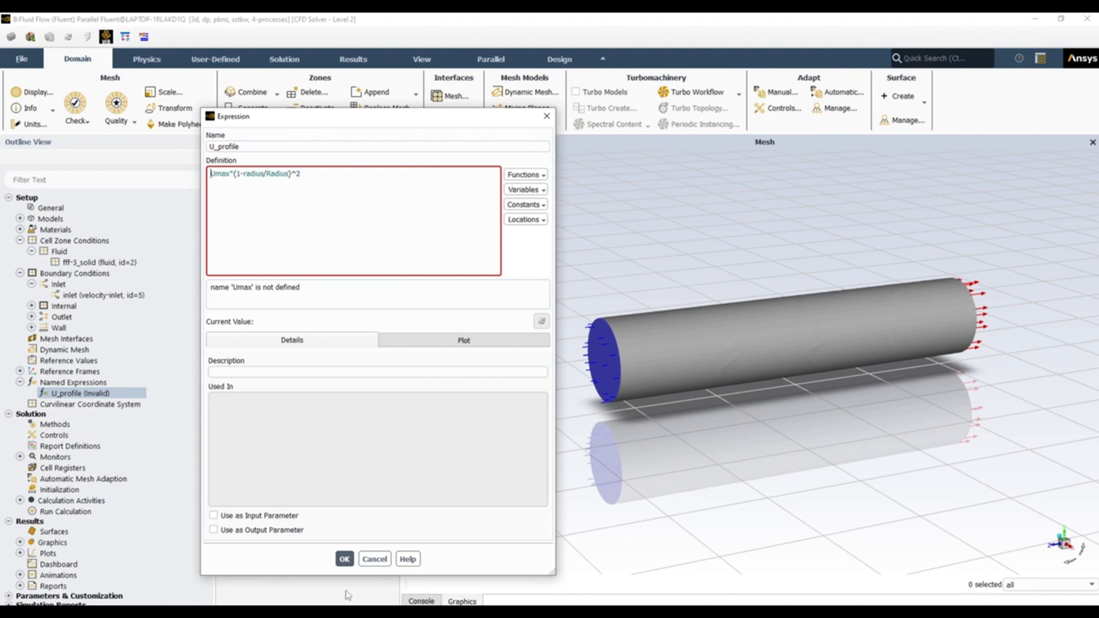
left_click(344, 559)
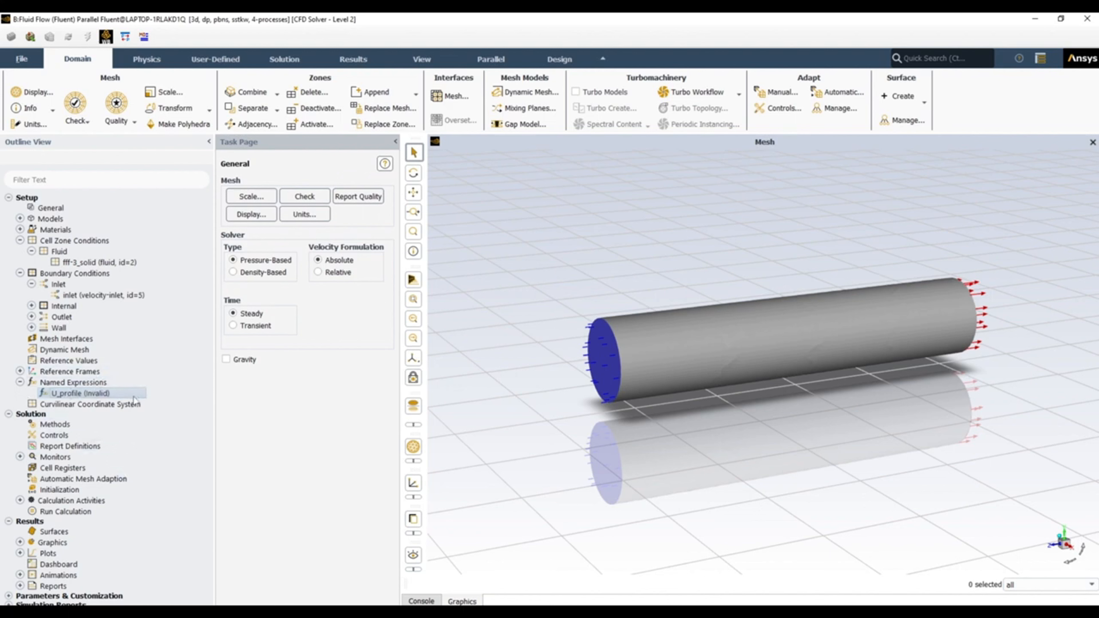
Create a named expression called Umax with the definition 0.2 [m/s]
right_click(90, 384)
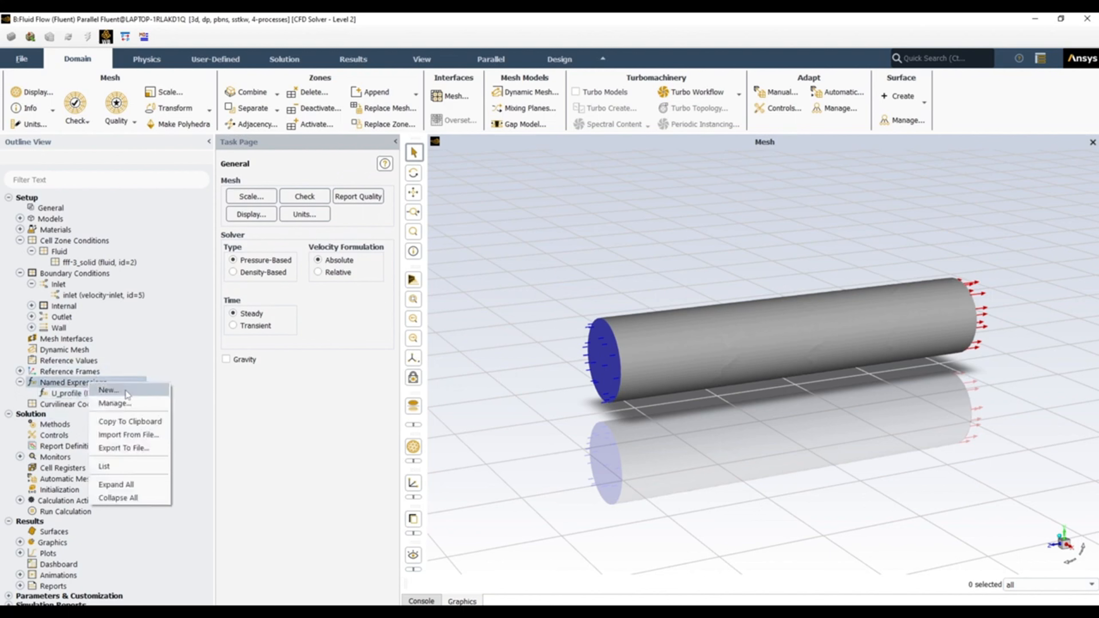
left_click(125, 389)
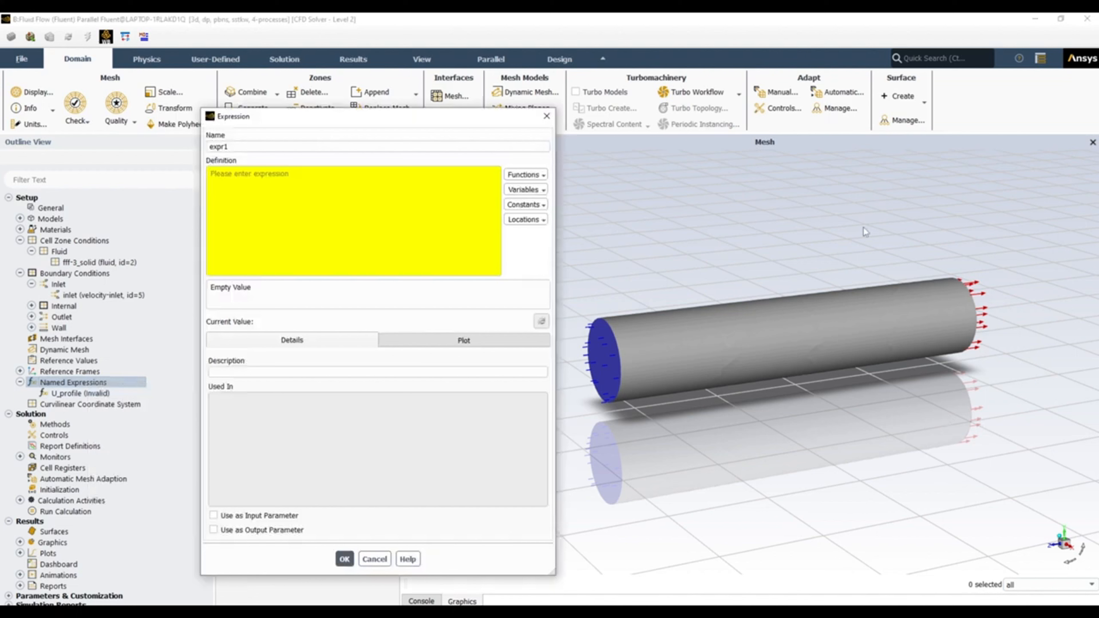
double_click(218, 146)
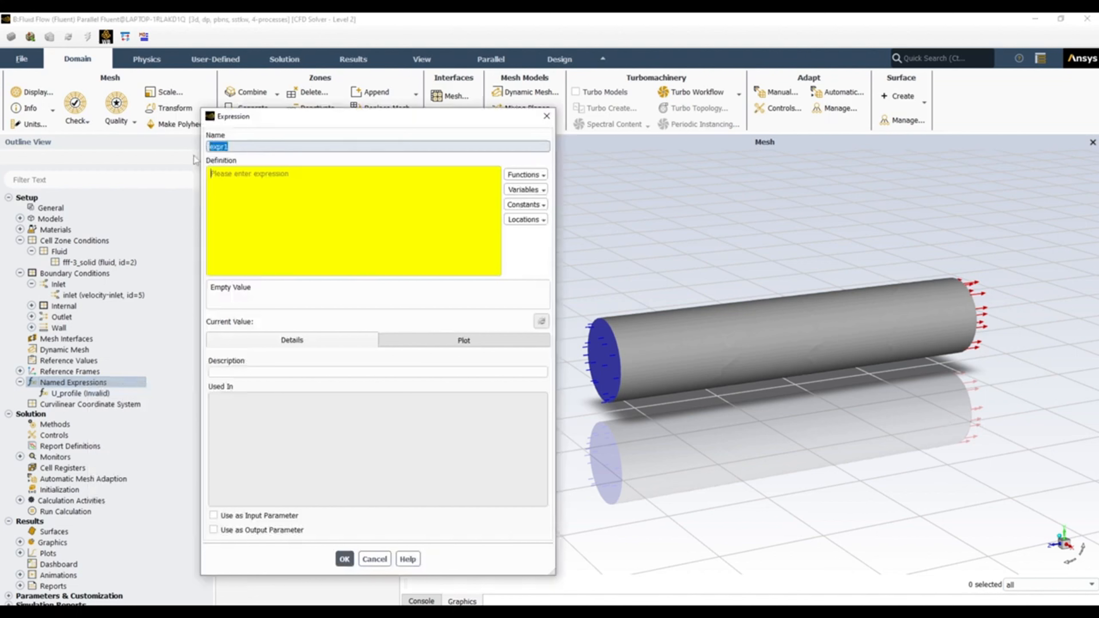
type("Umax")
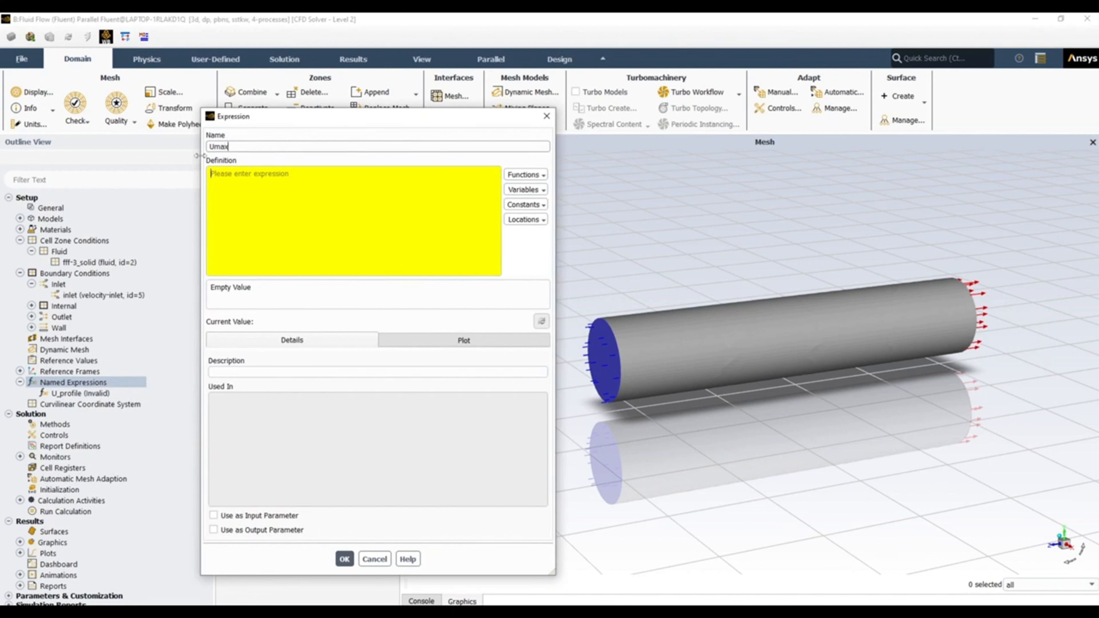
left_click(243, 180)
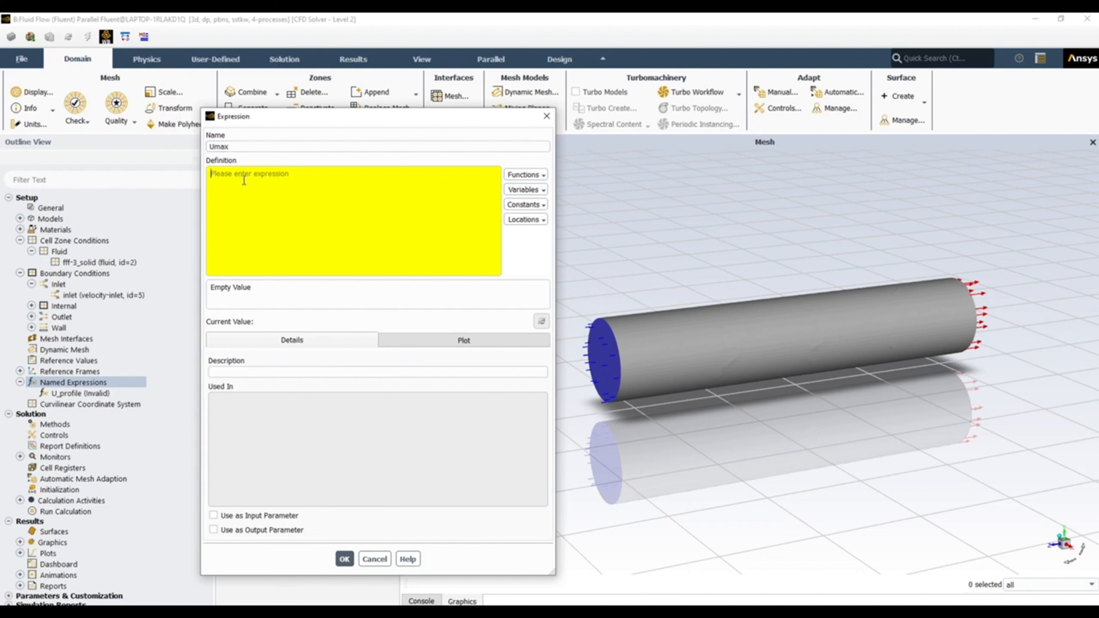
type("0.2")
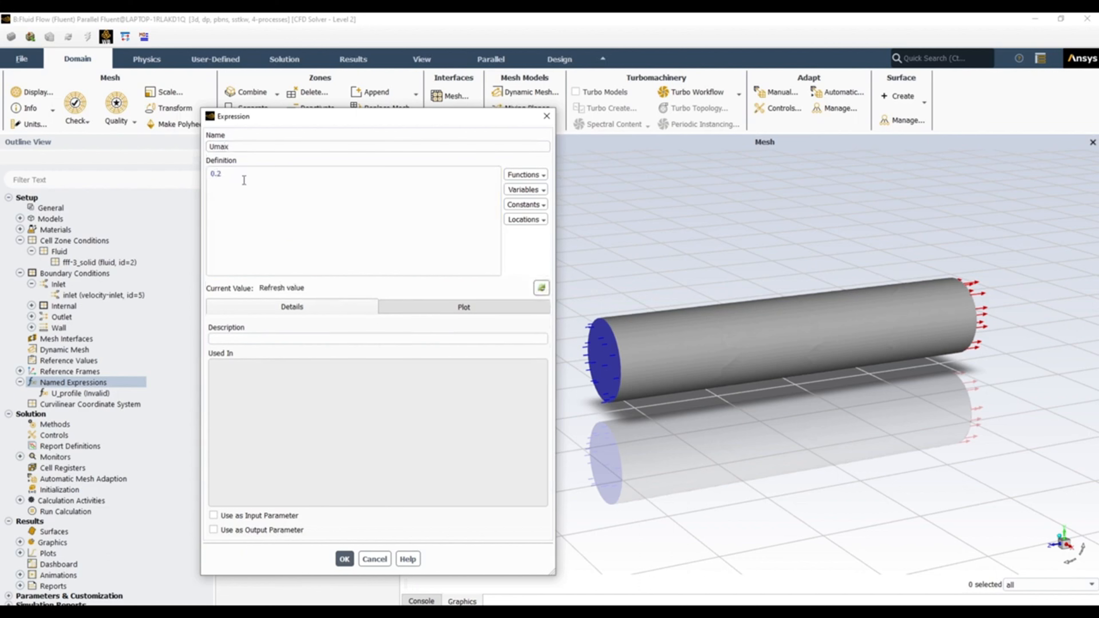
type(" [")
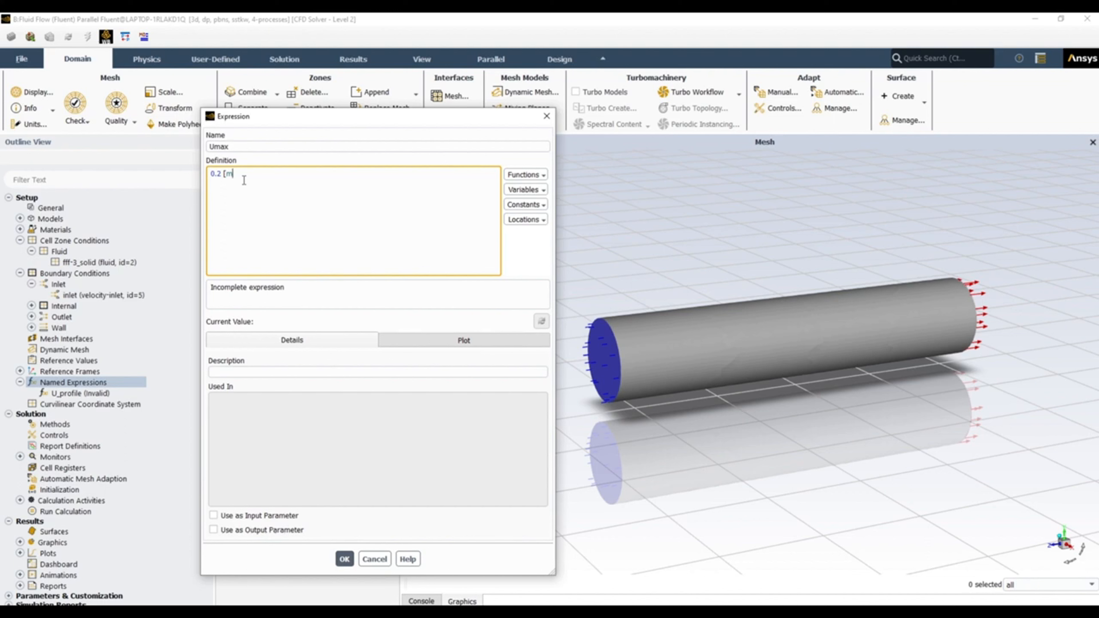
type("m/s]")
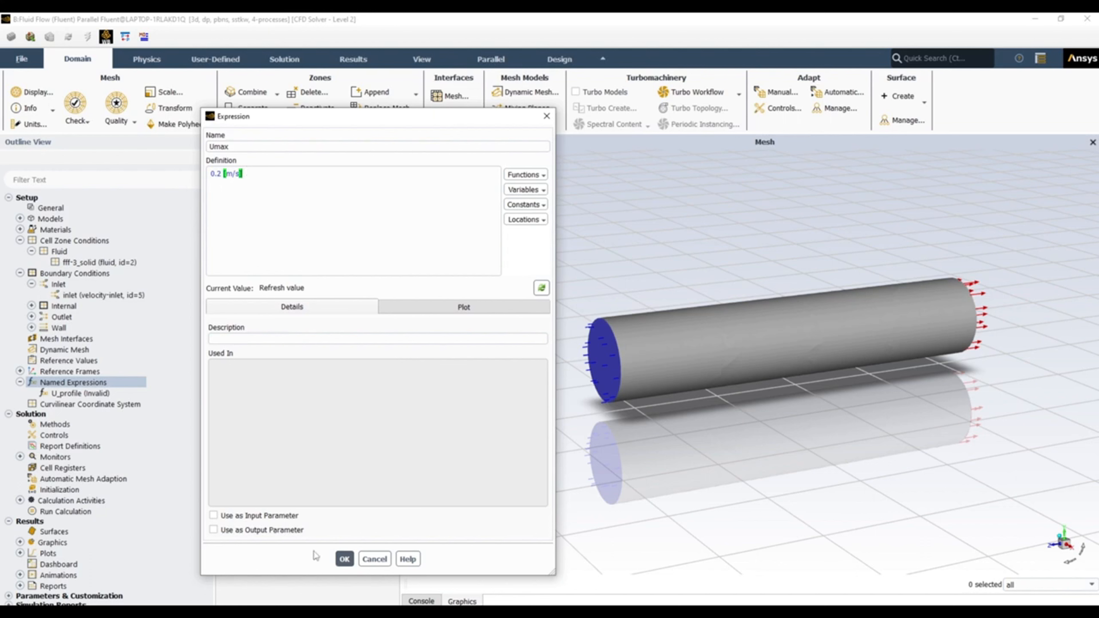
left_click(342, 559)
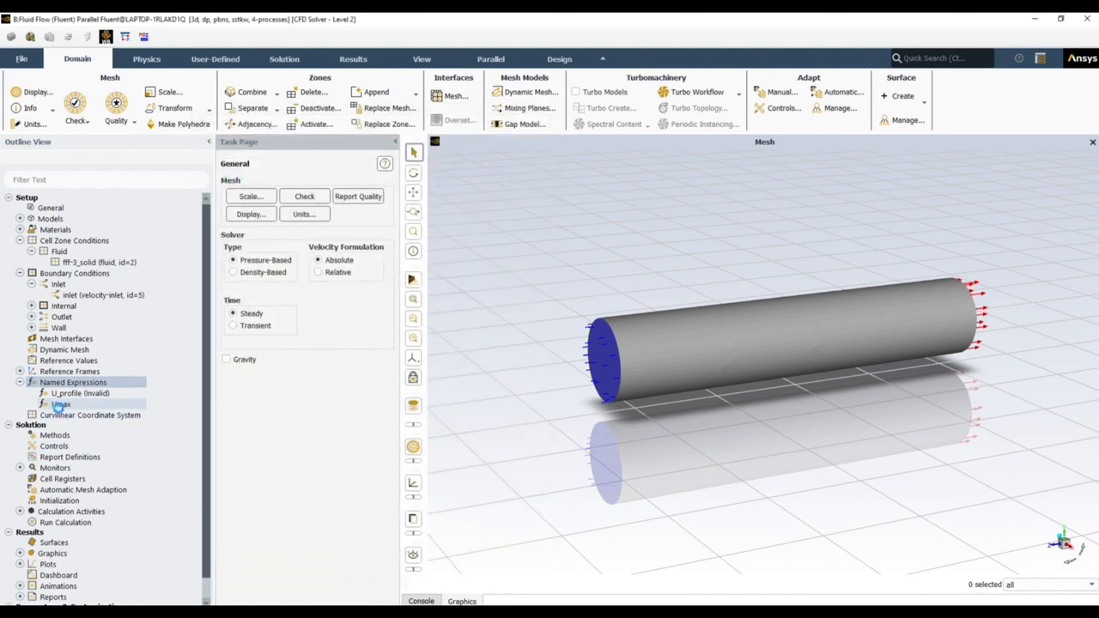
Create a named expression called Radius with the definition 10 [mm]
right_click(98, 385)
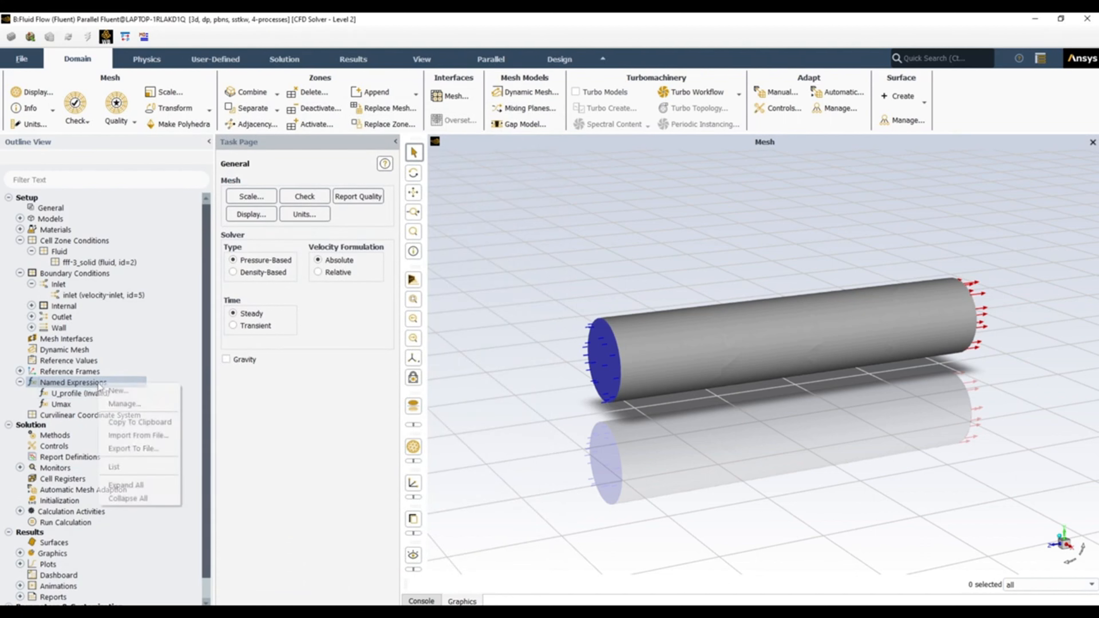
left_click(125, 392)
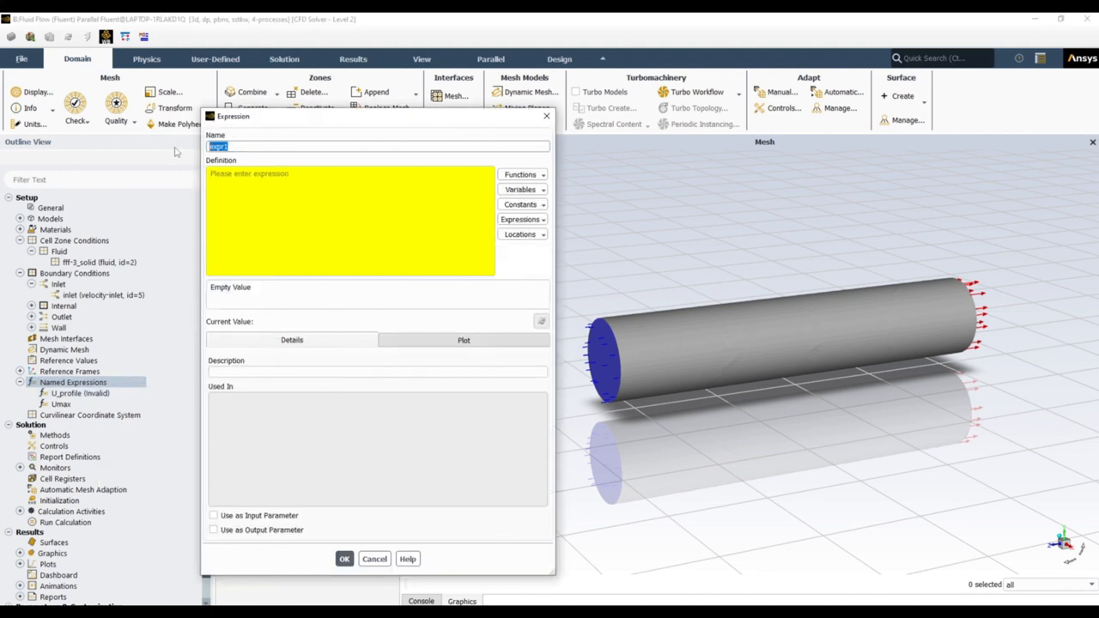
key("BackSpace")
type("rad")
key("BackSpace")
key("BackSpace")
key("BackSpace")
type("Radius")
left_click(226, 174)
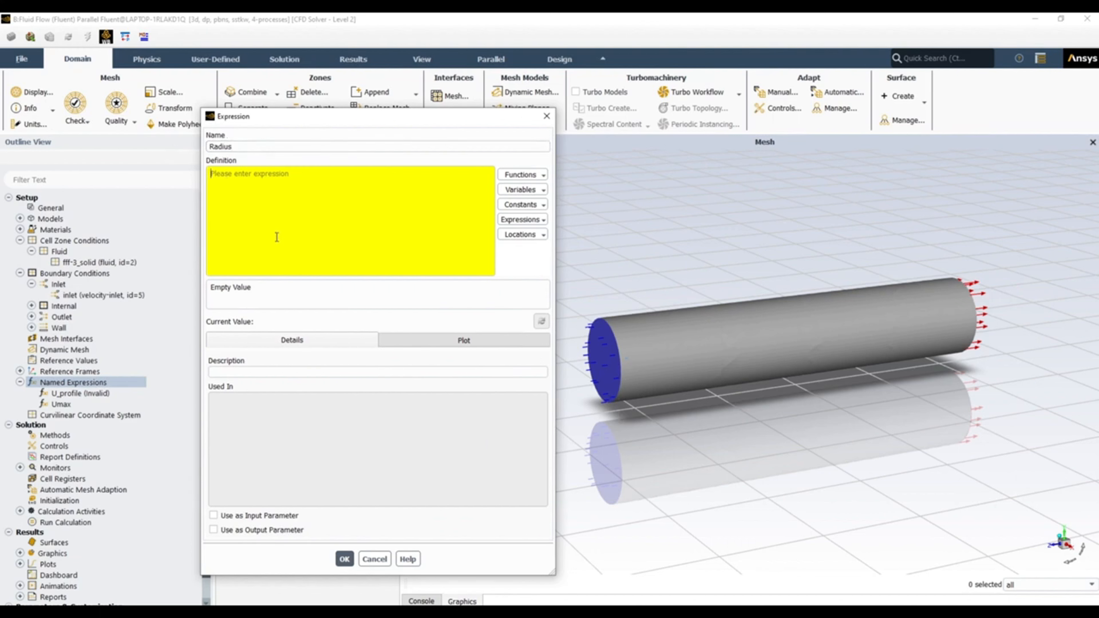
type("10")
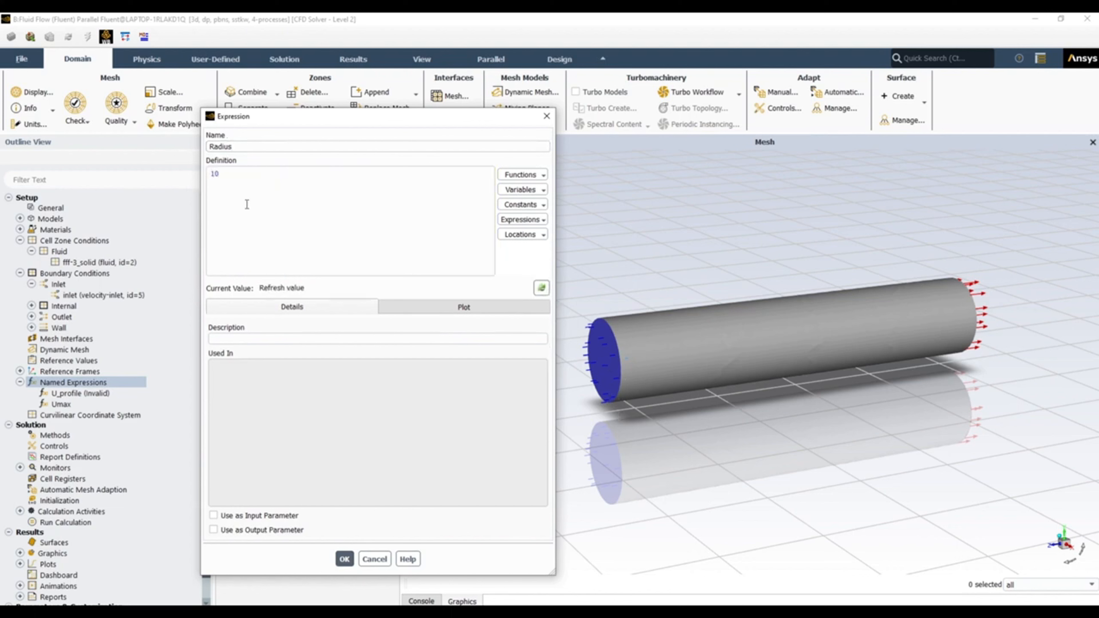
type(" [?mm]")
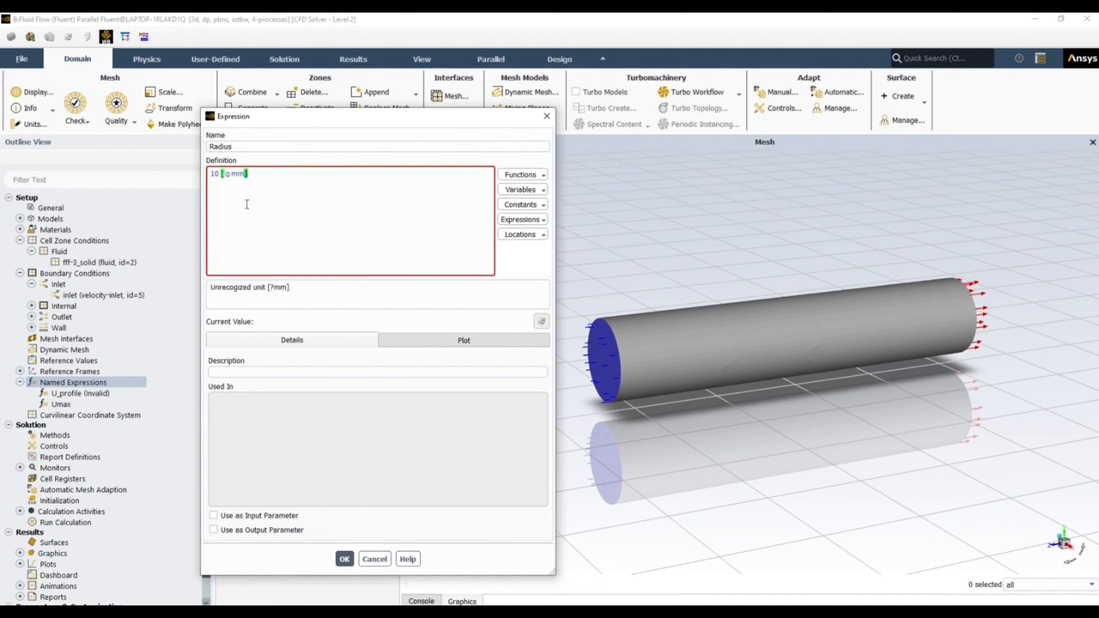
left_click(230, 174)
key("BackSpace")
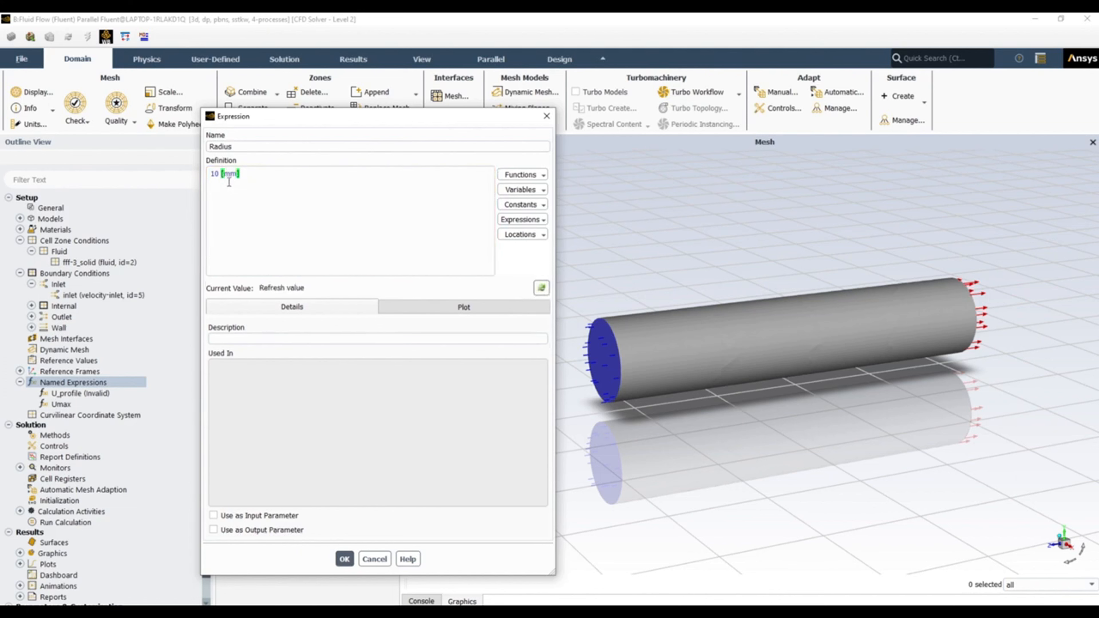
left_click(345, 559)
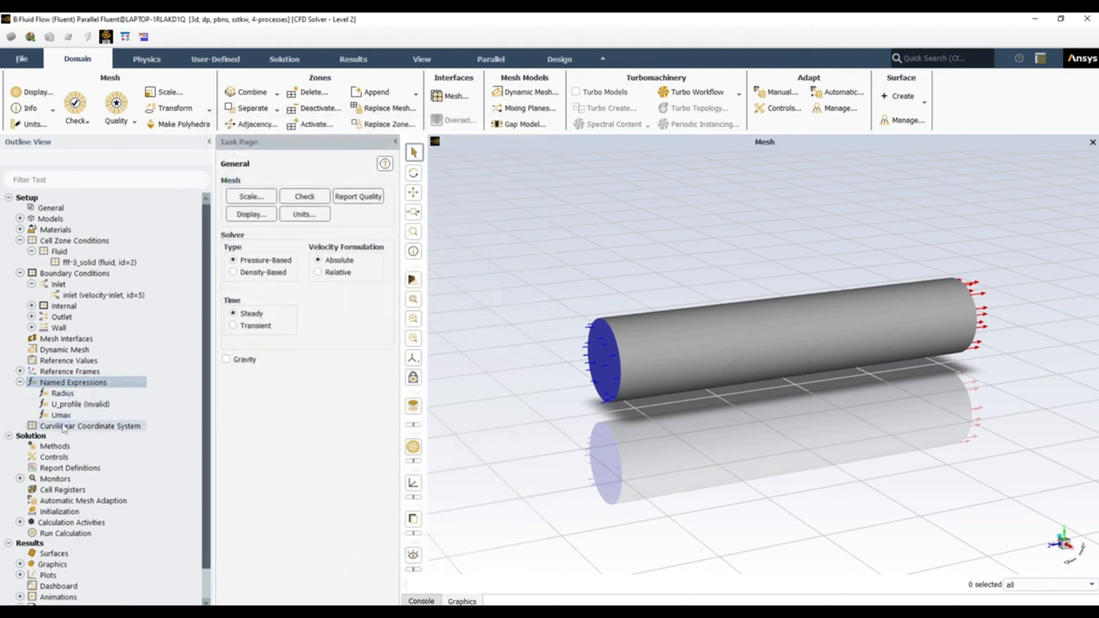
Examine the Umax expression's details and the pipe's inlet face with its velocity-inlet settings
mouse_move(67, 419)
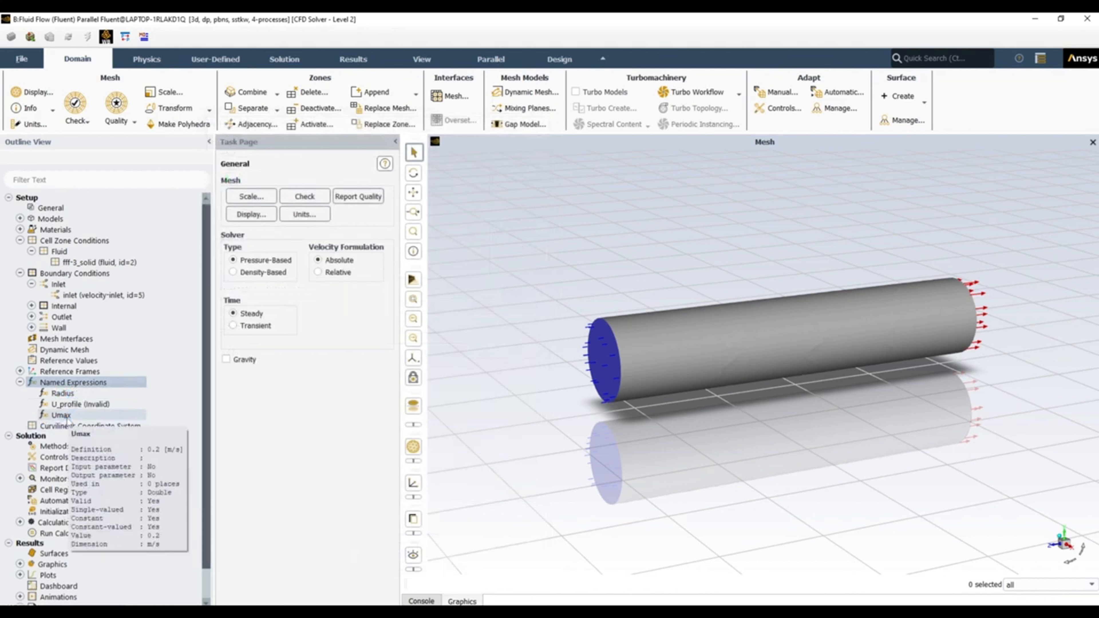
scroll(600, 372, "up", 3)
middle_click_drag(600, 373, 671, 366)
left_click_drag(671, 368, 680, 364)
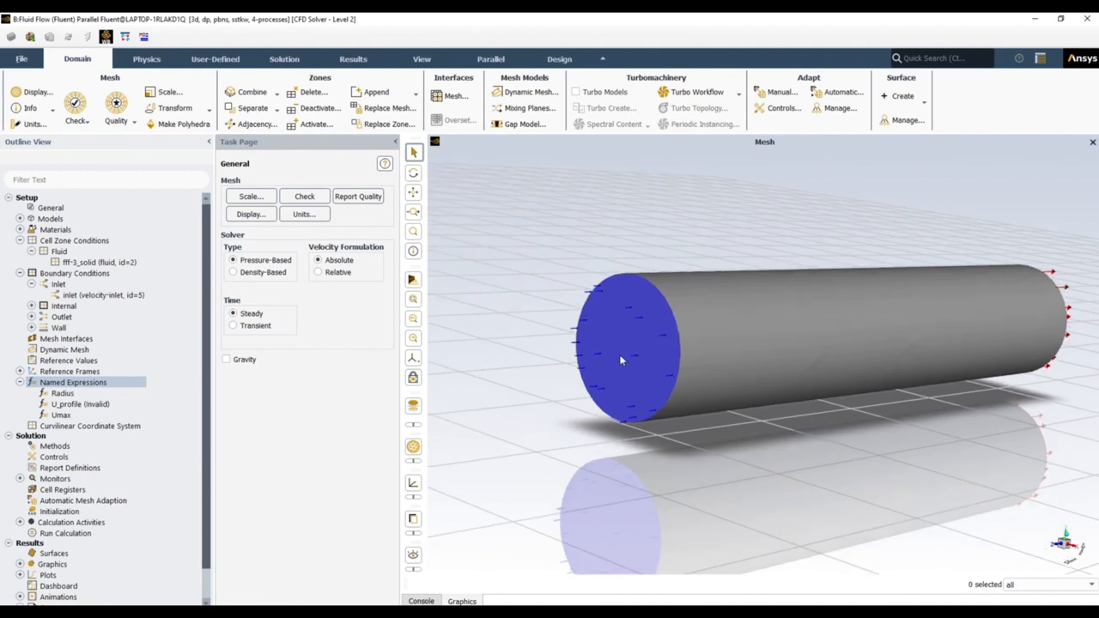
left_click_drag(638, 385, 656, 336)
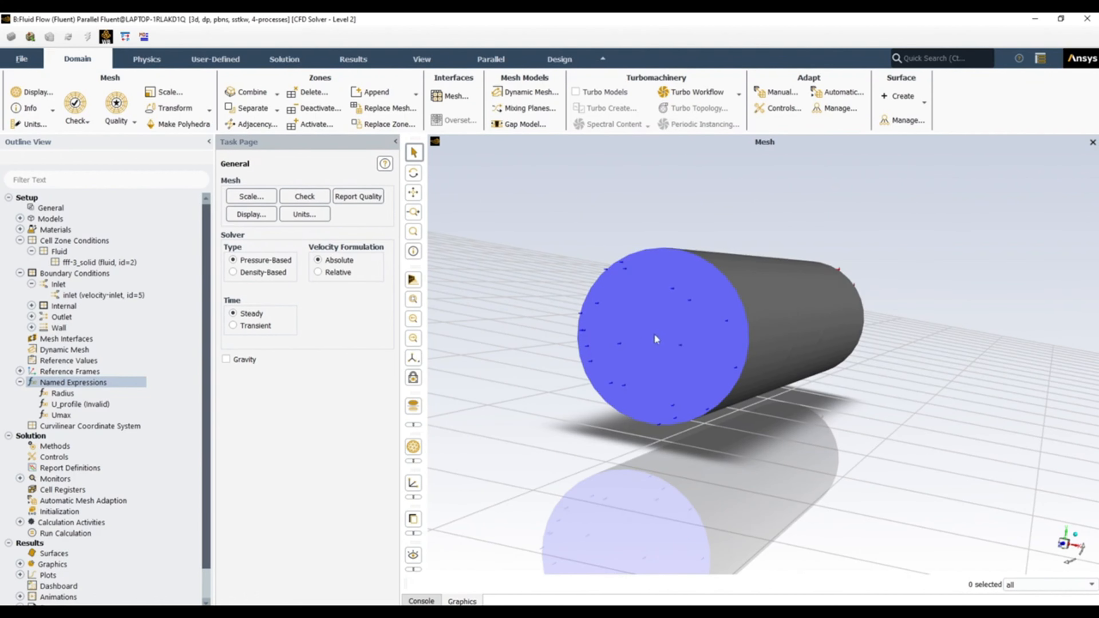
left_click(658, 335)
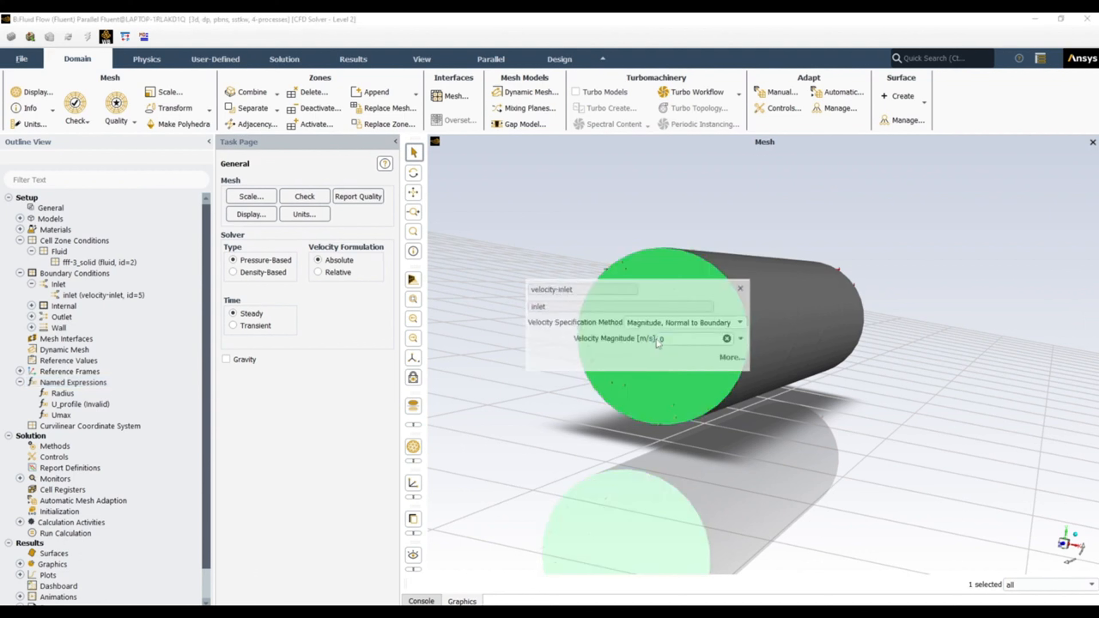
left_click(740, 288)
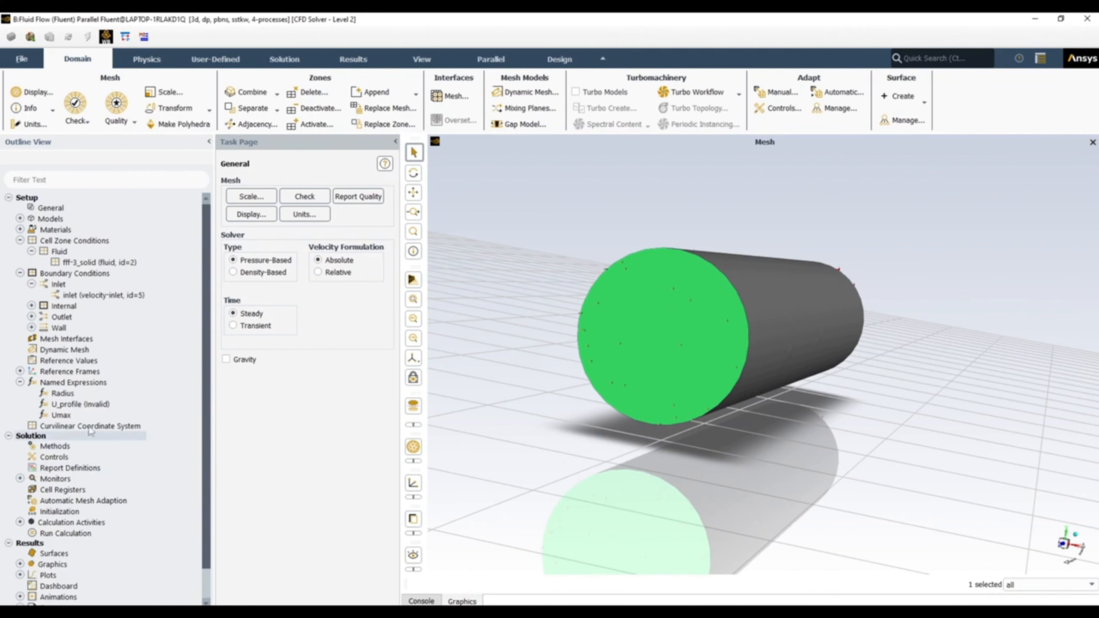
Create a named expression called radius with the definition sqrt(x^2+y^2)
right_click(85, 385)
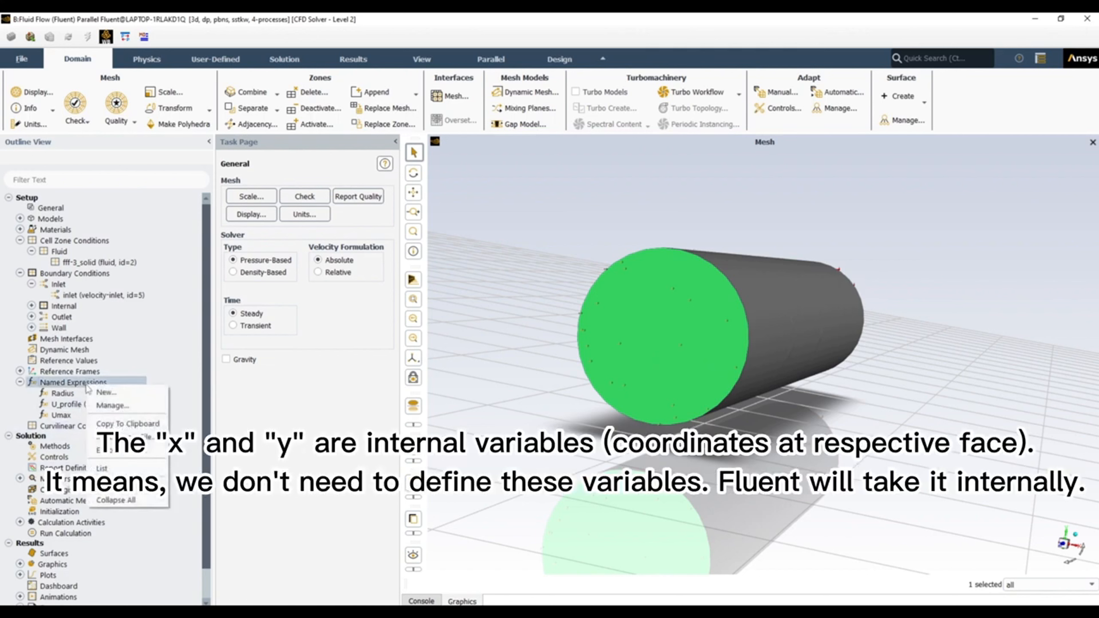
left_click(124, 392)
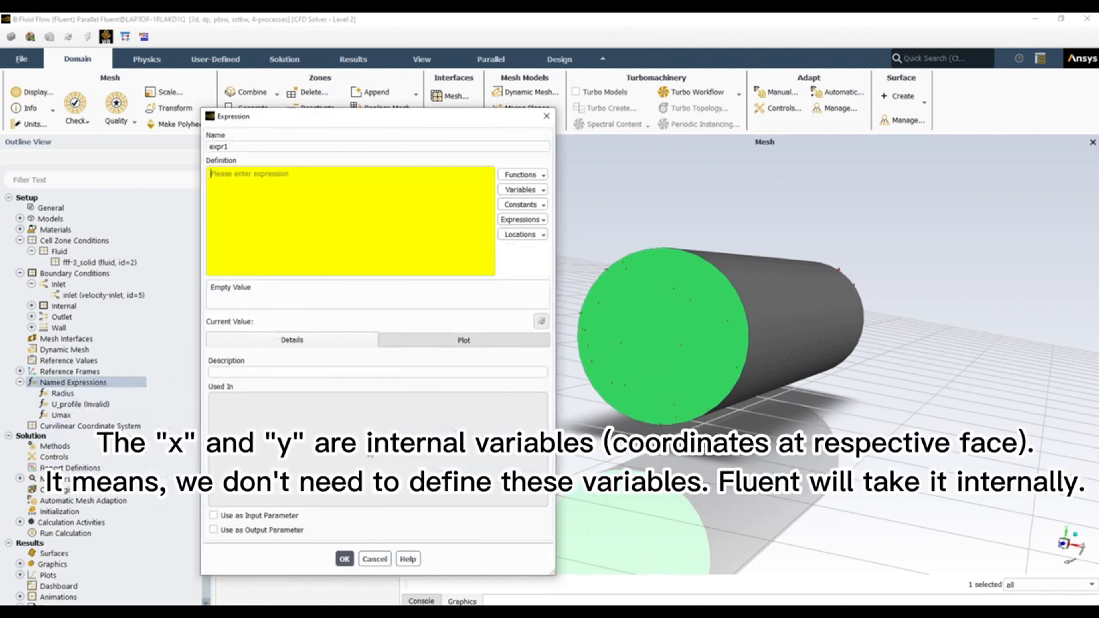
left_click_drag(262, 147, 170, 154)
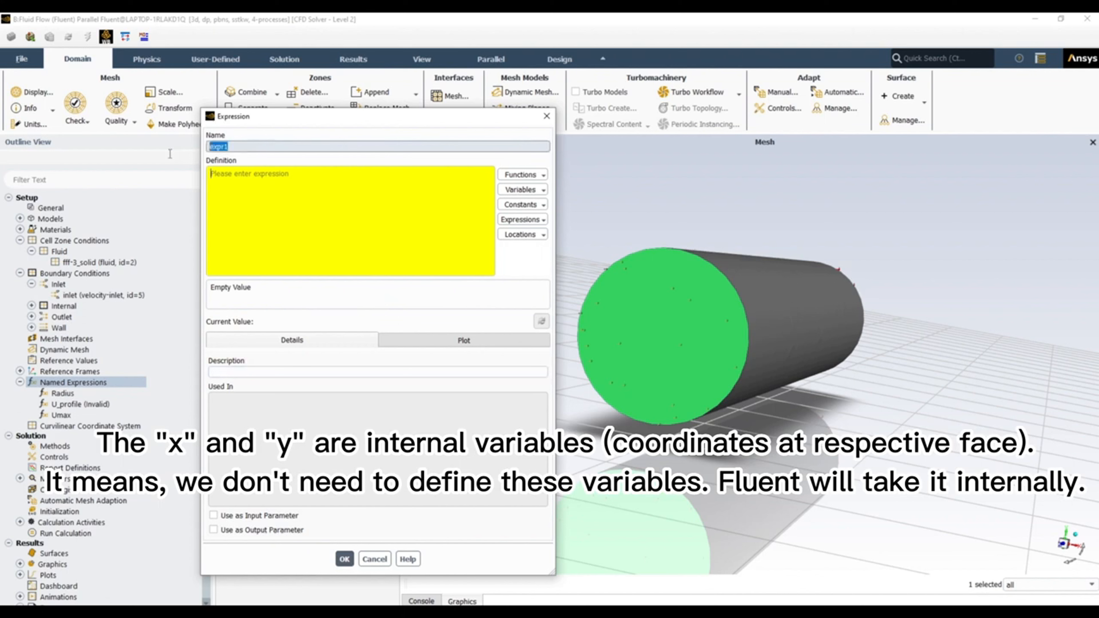
type("radius")
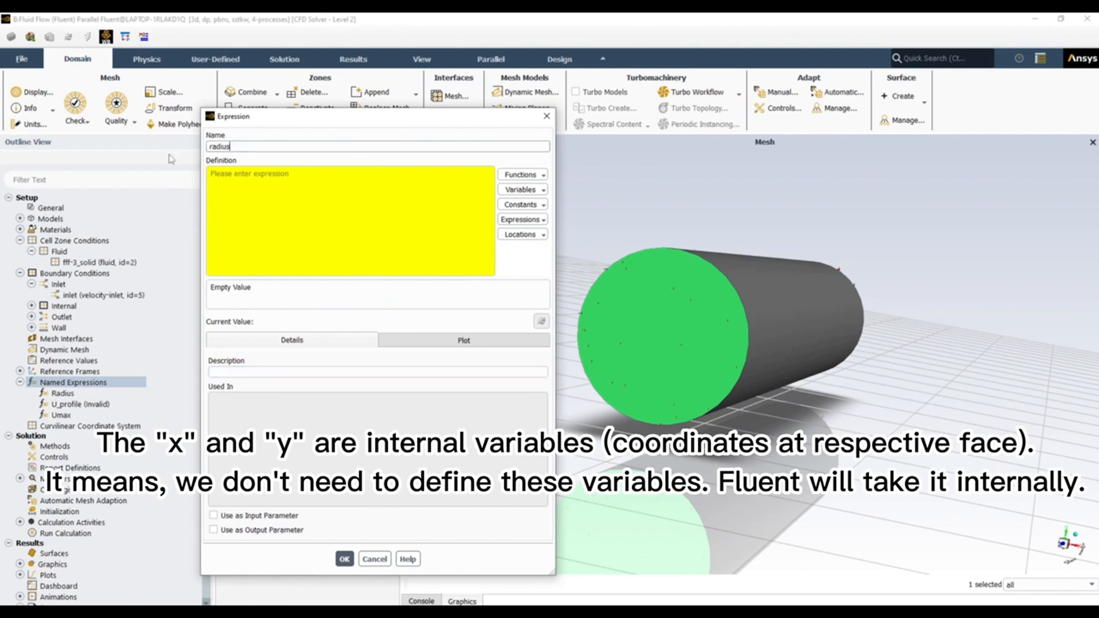
left_click(244, 184)
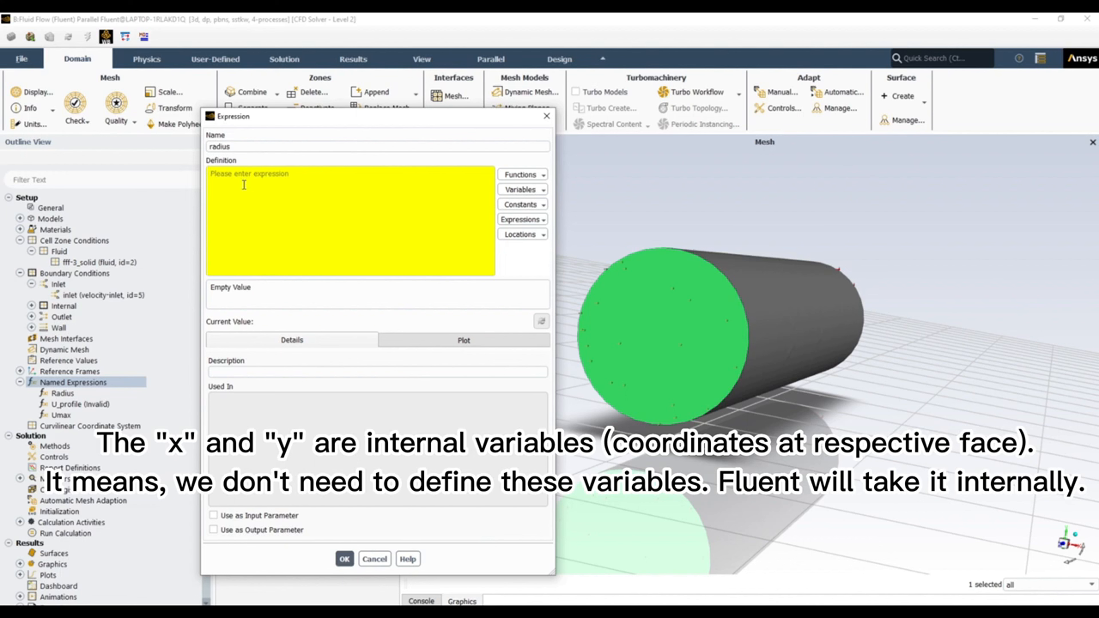
type("(")
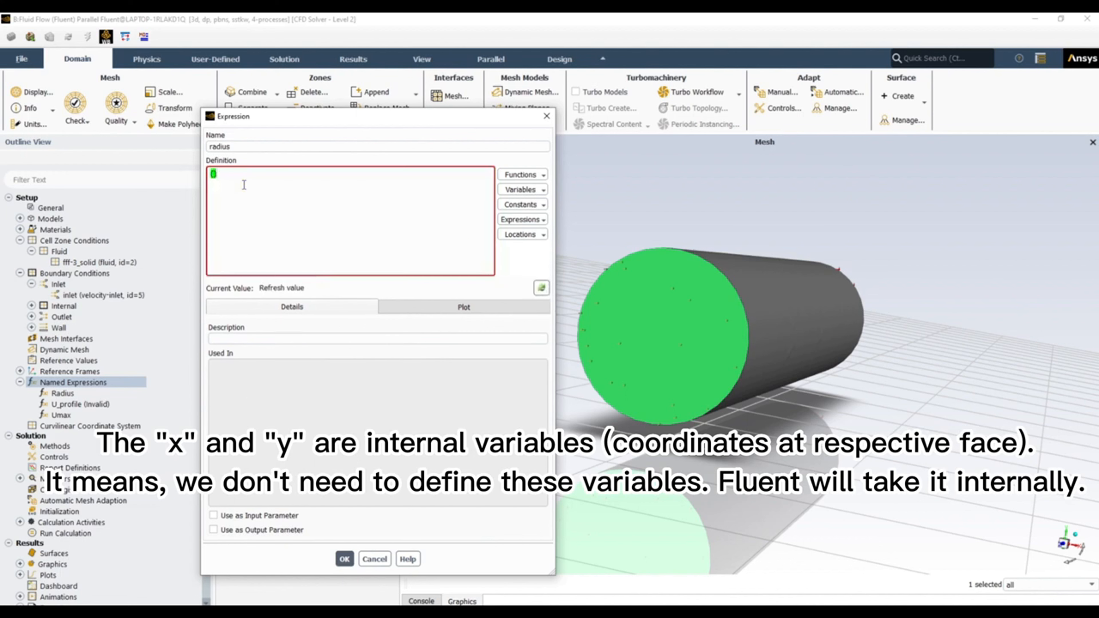
type("xx")
key("BackSpace")
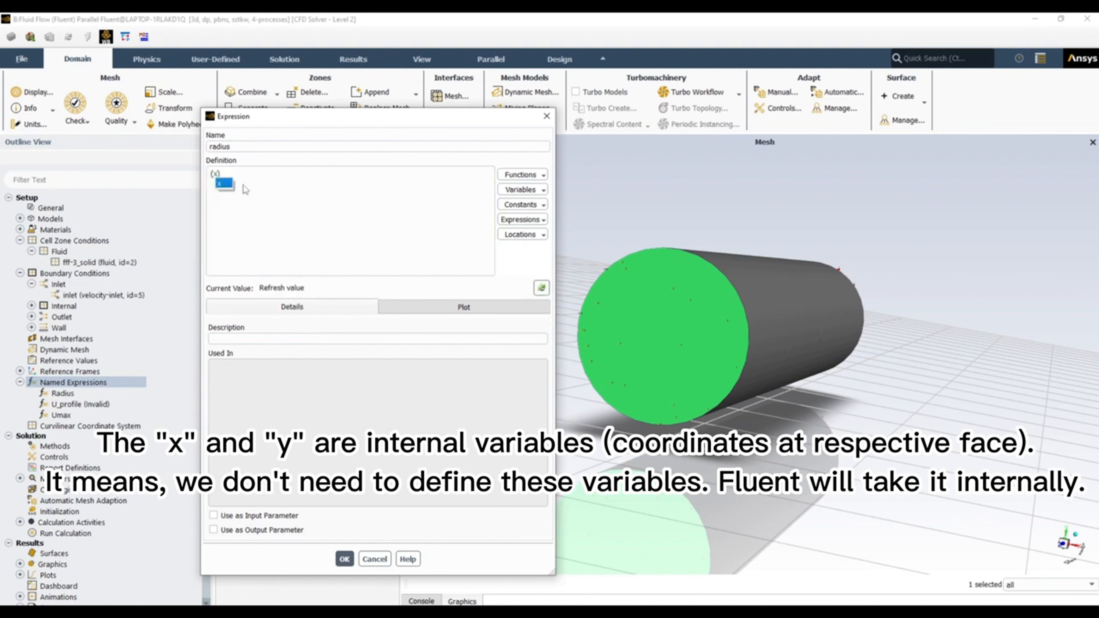
type("^2+y")
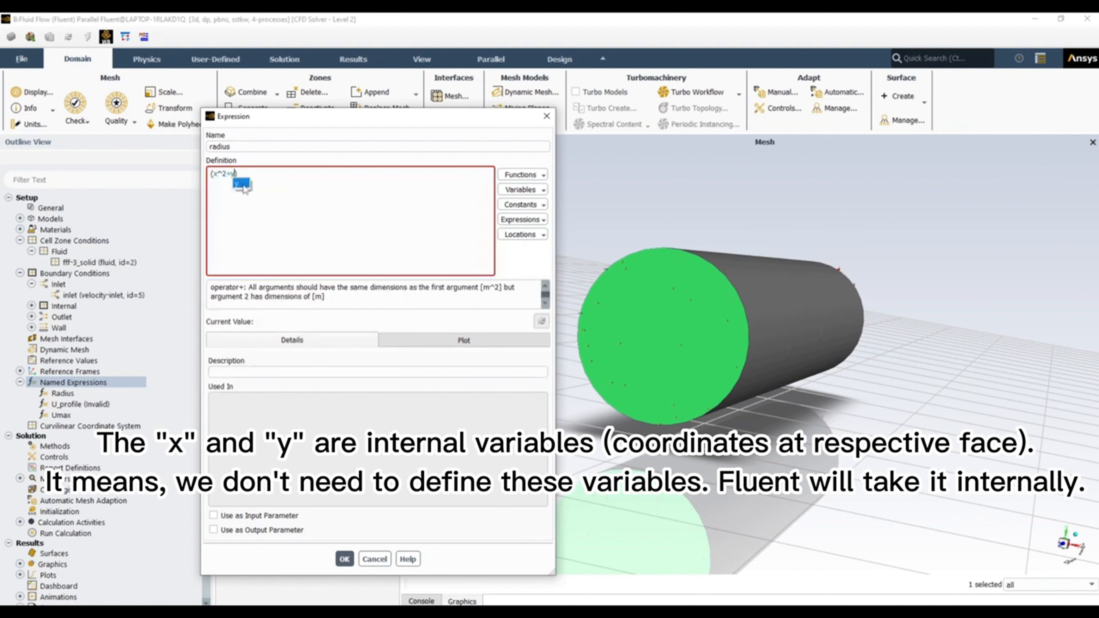
type("^2")
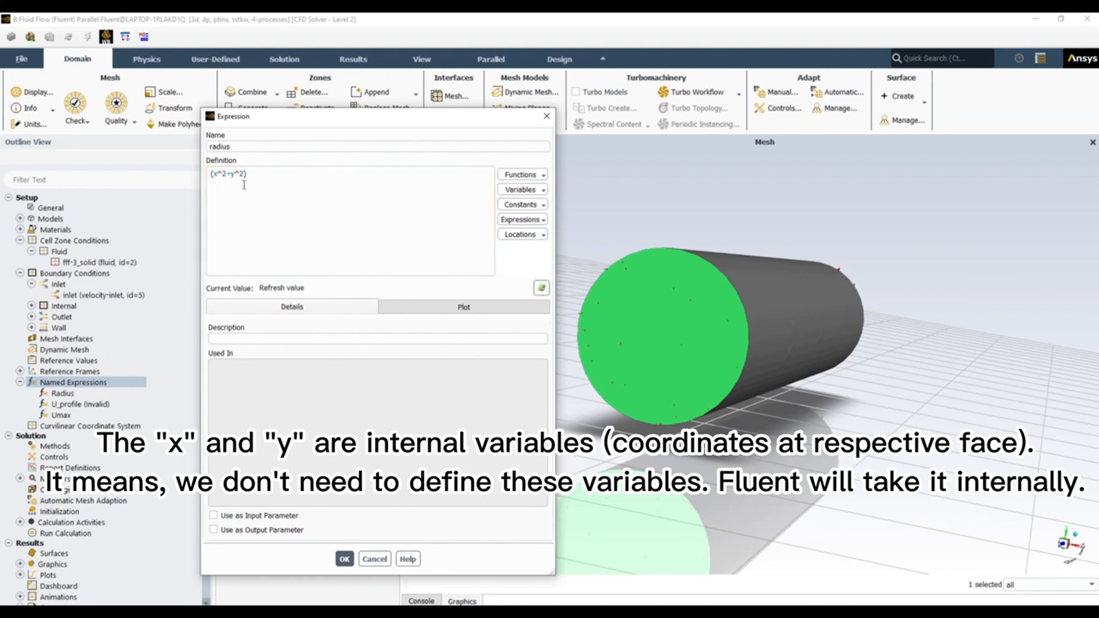
type("sqrt")
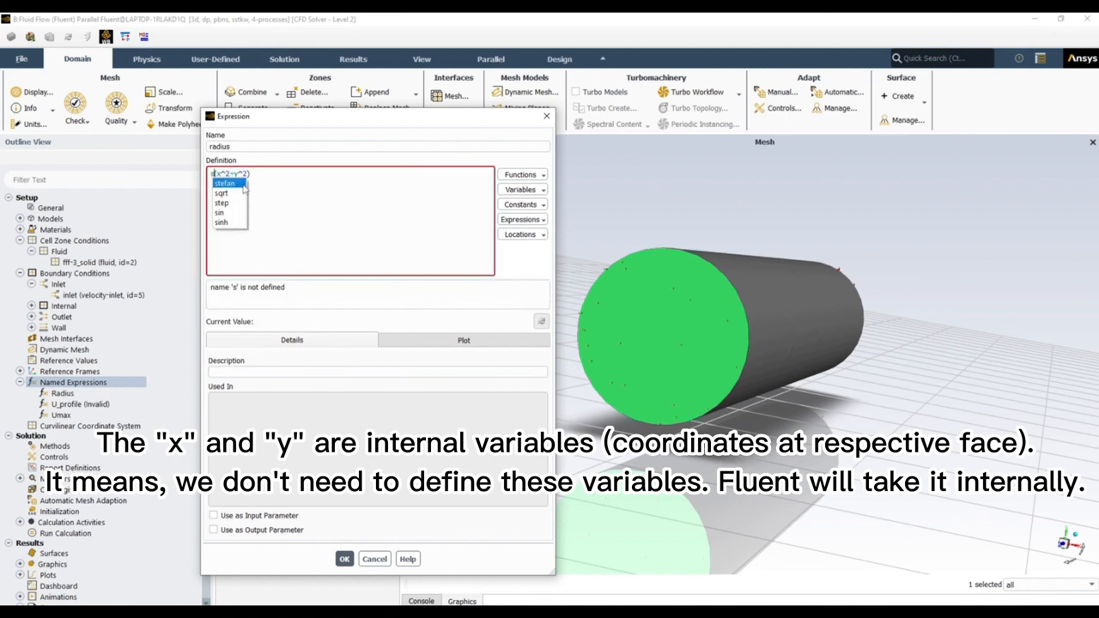
left_click(277, 237)
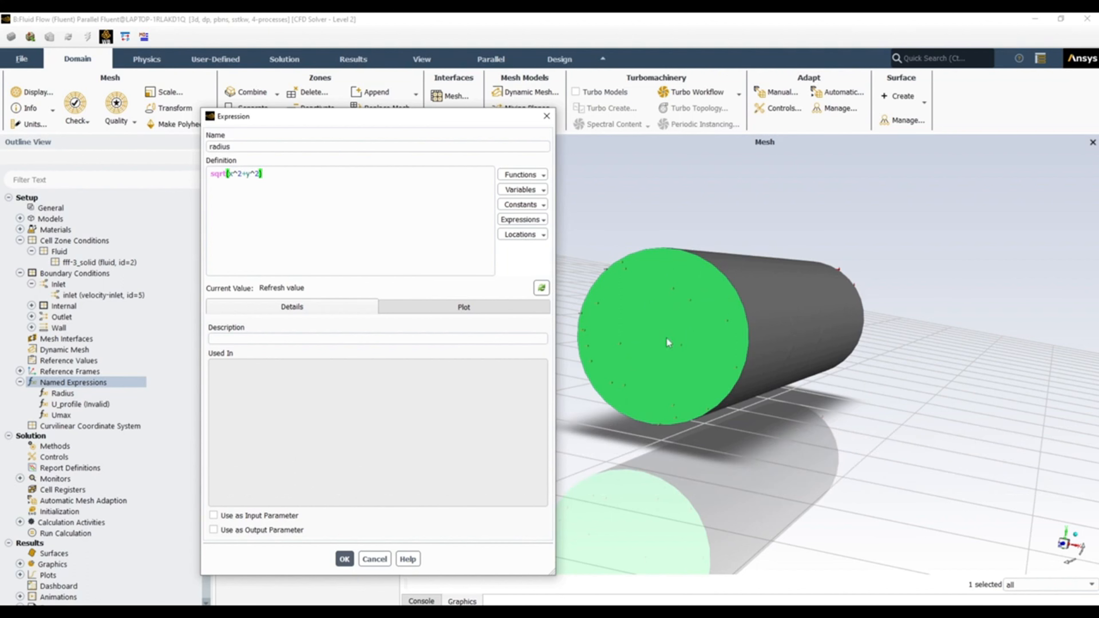
left_click(658, 347)
left_click_drag(659, 348, 670, 348)
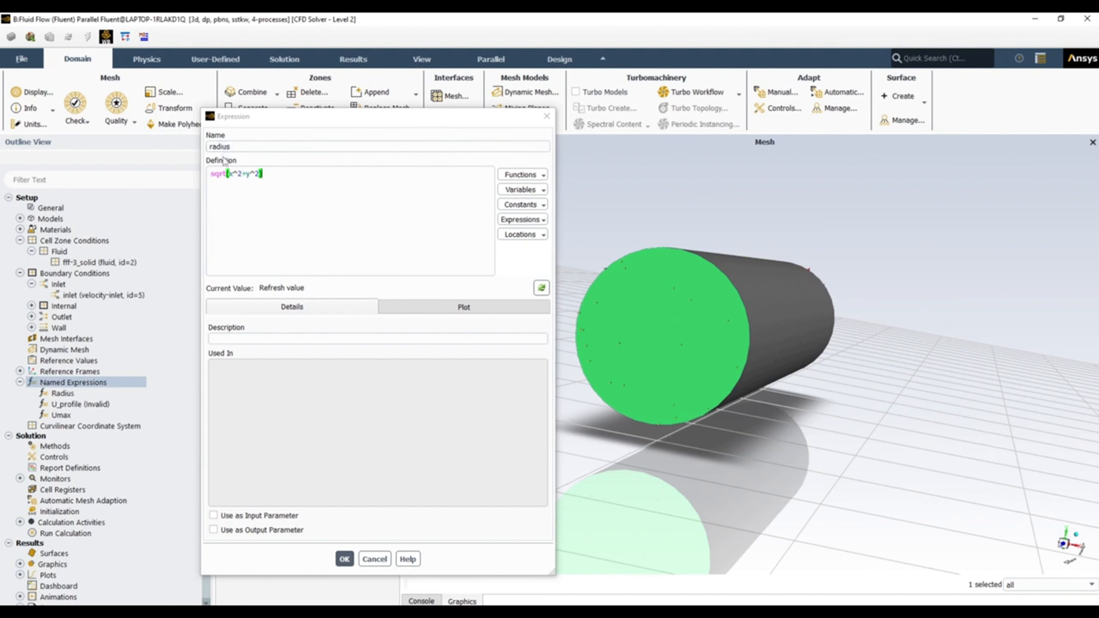
left_click(343, 559)
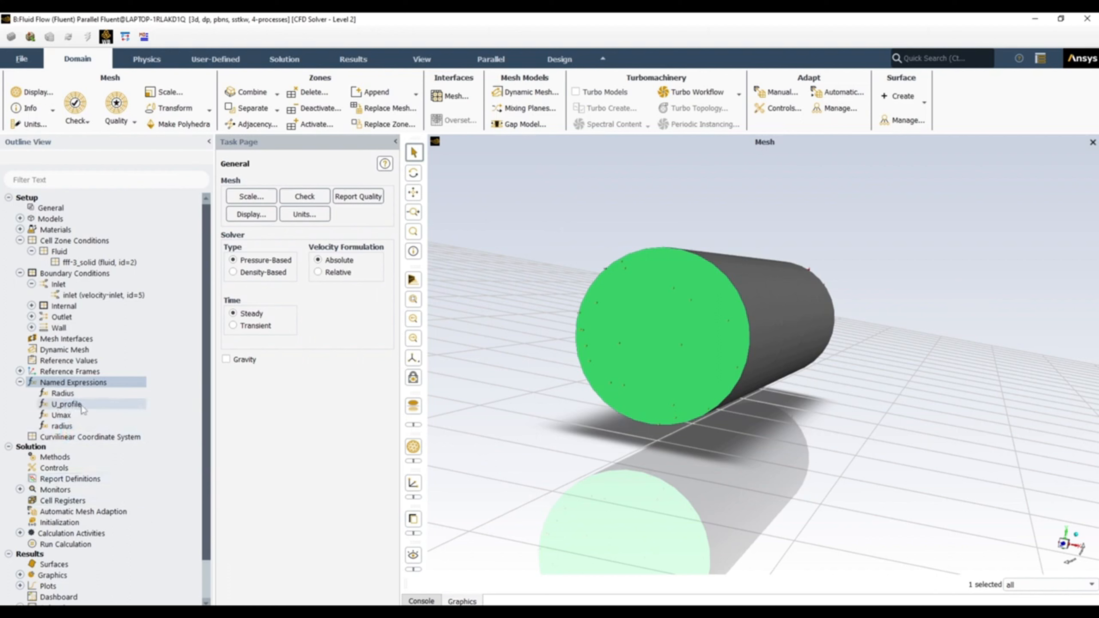
Apply the U_profile named expression as the inlet's velocity magnitude and close the boundary condition
mouse_move(81, 406)
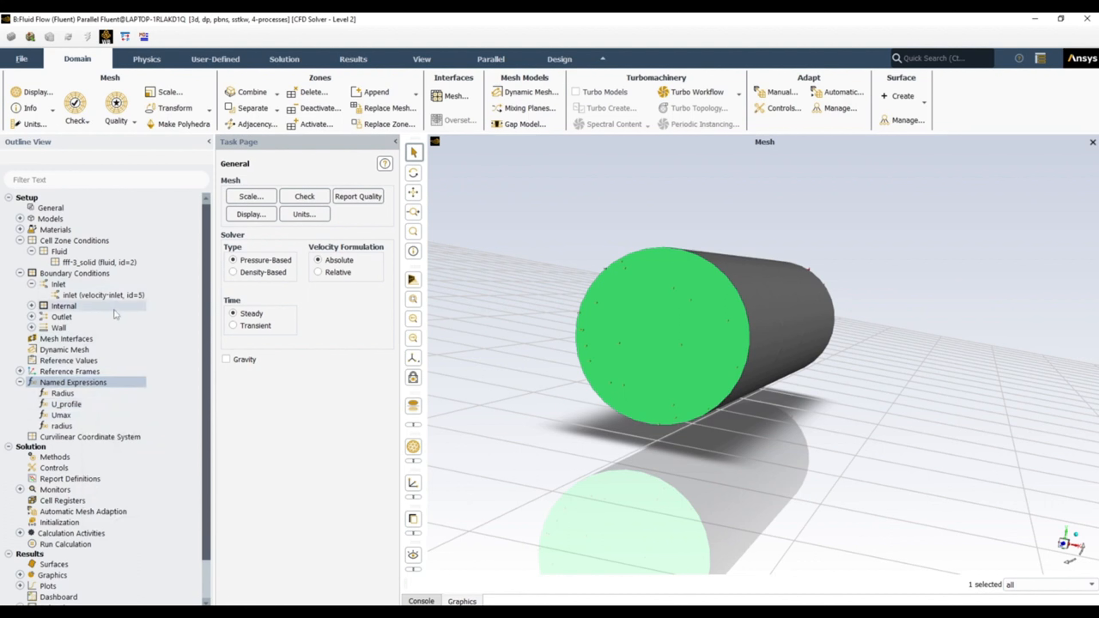
left_click(120, 297)
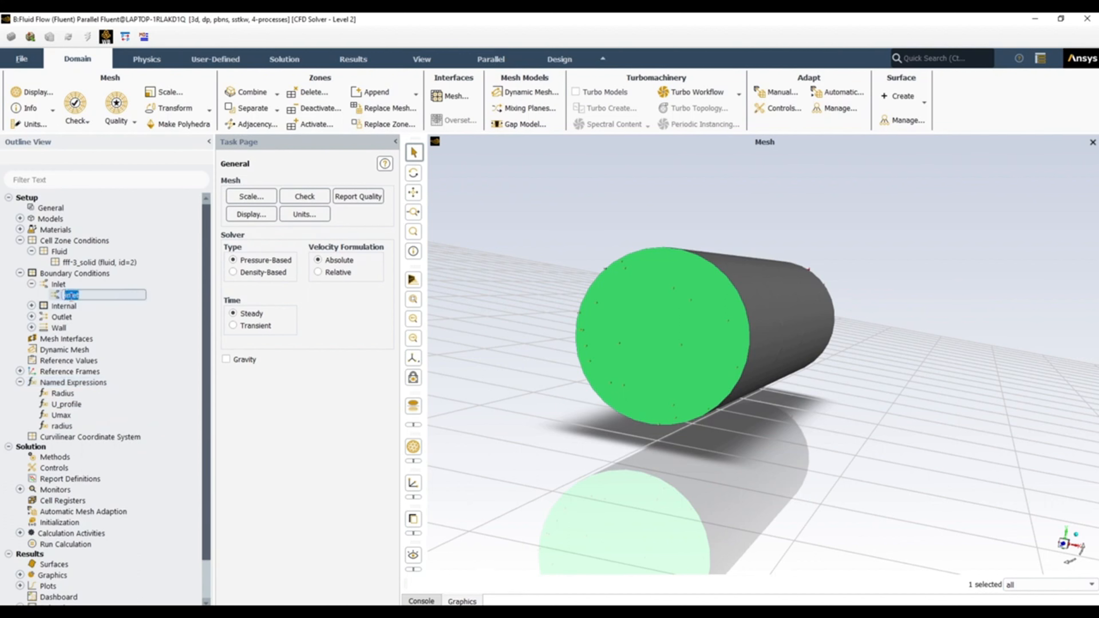
double_click(54, 295)
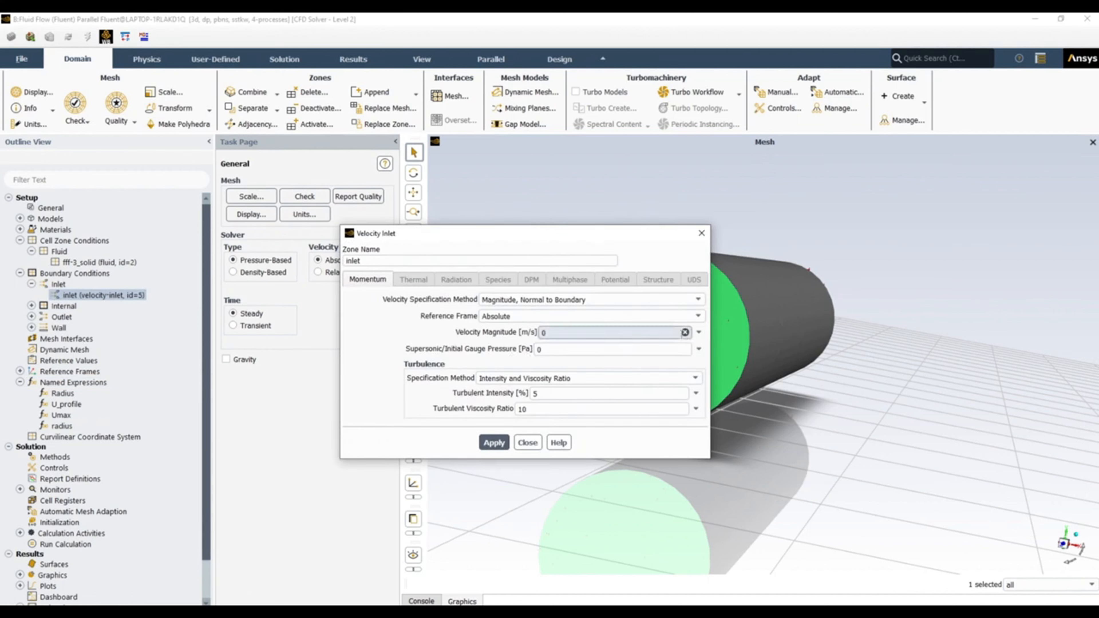
left_click(698, 332)
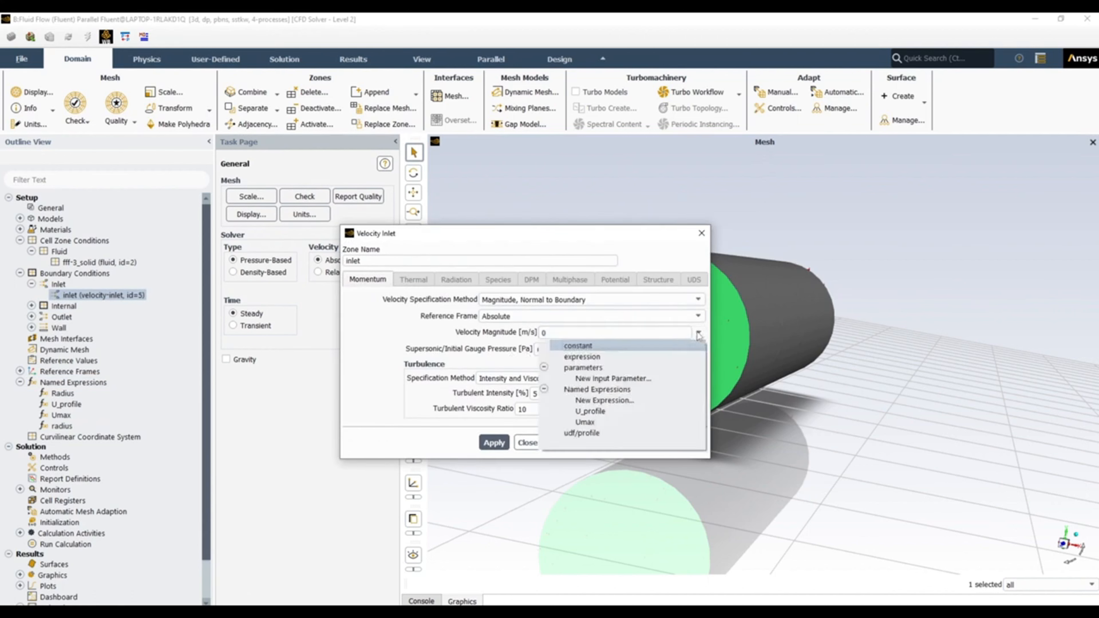
left_click(645, 413)
left_click(493, 443)
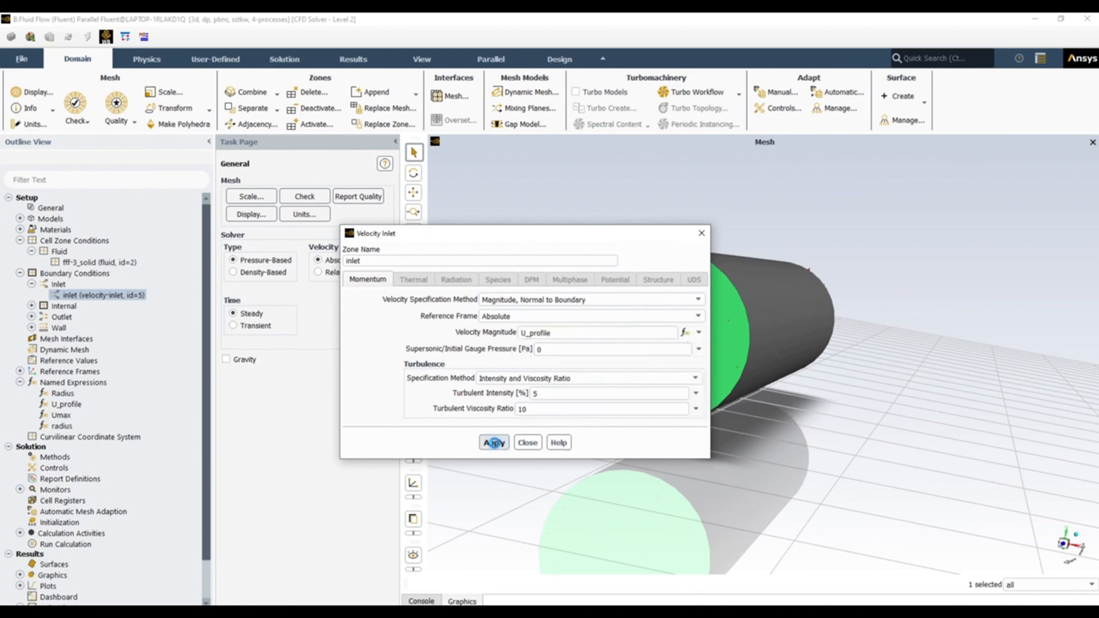
left_click(527, 442)
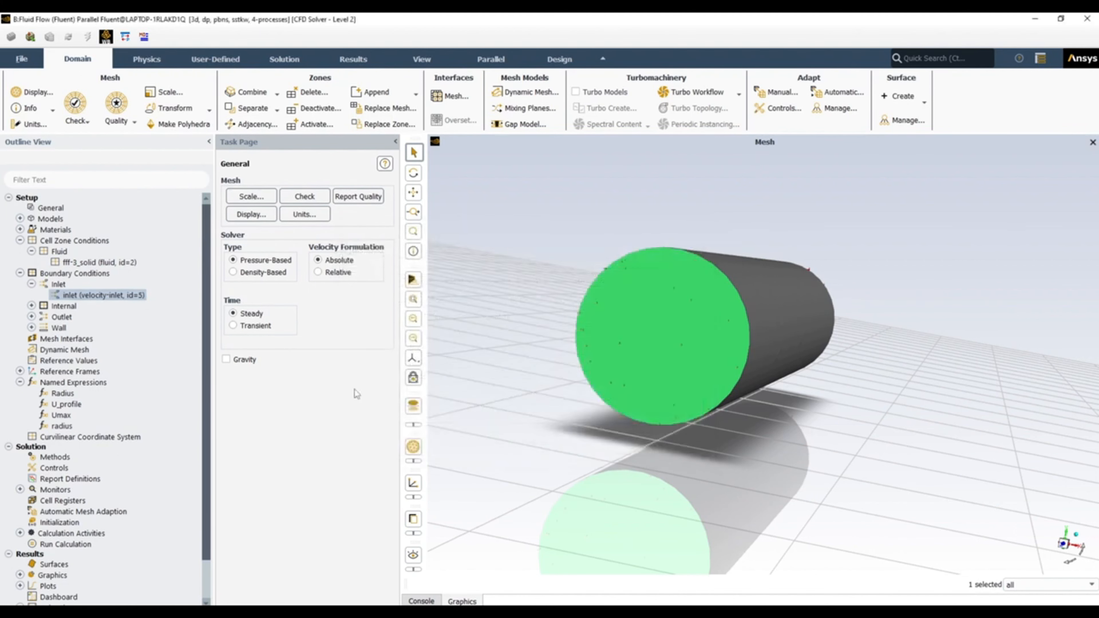
Collapse the fluid and inlet branches in the outline and set the run calculation's number of iterations to 10
left_click(32, 251)
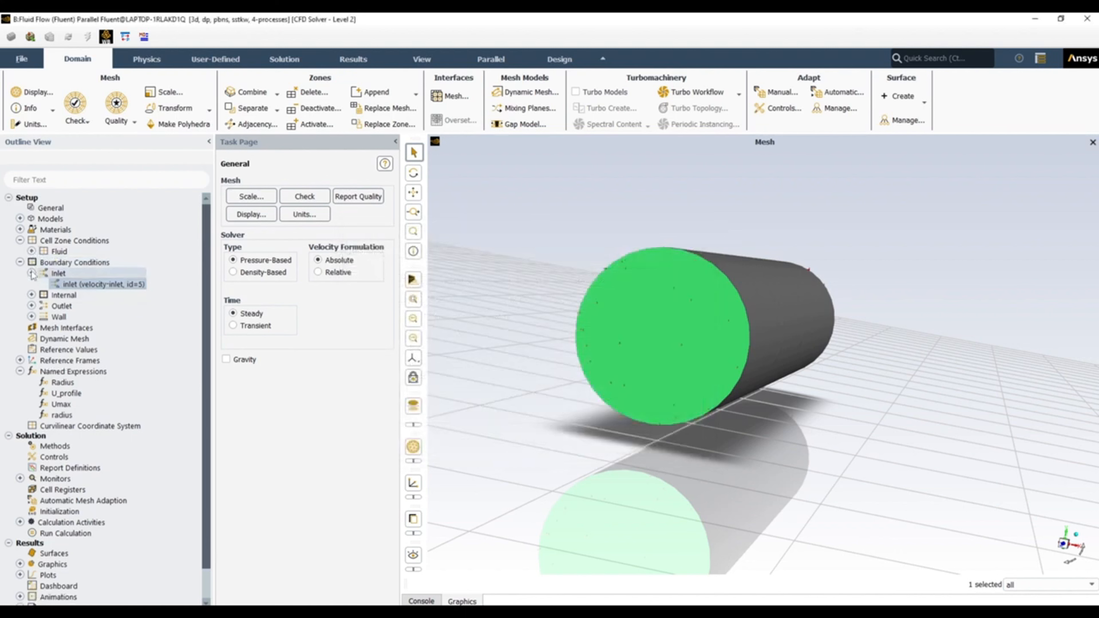
left_click(31, 272)
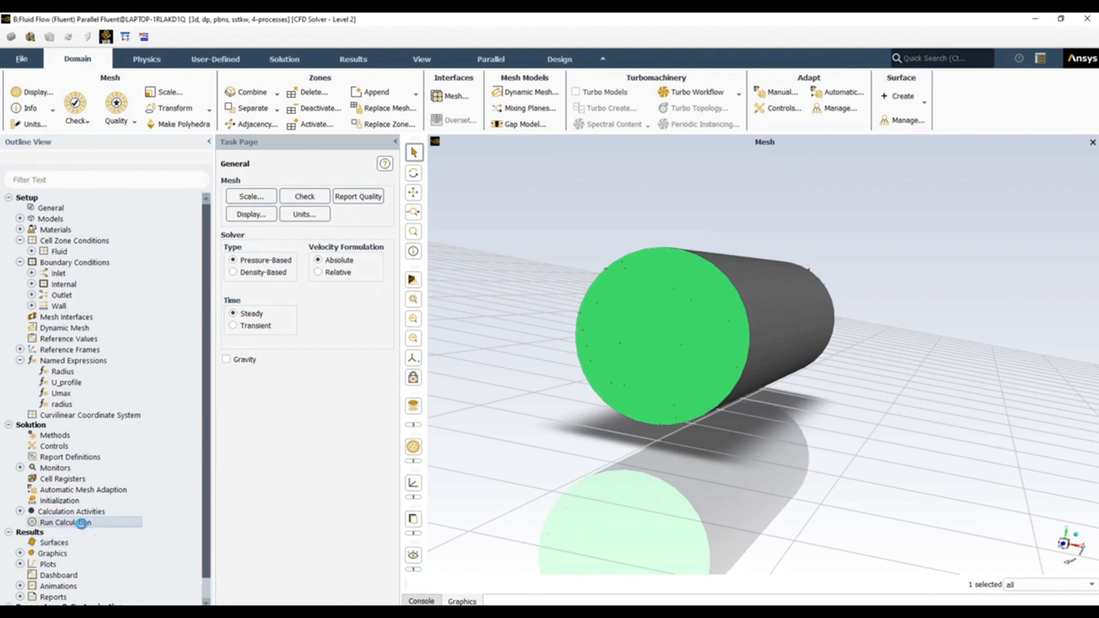
left_click(81, 522)
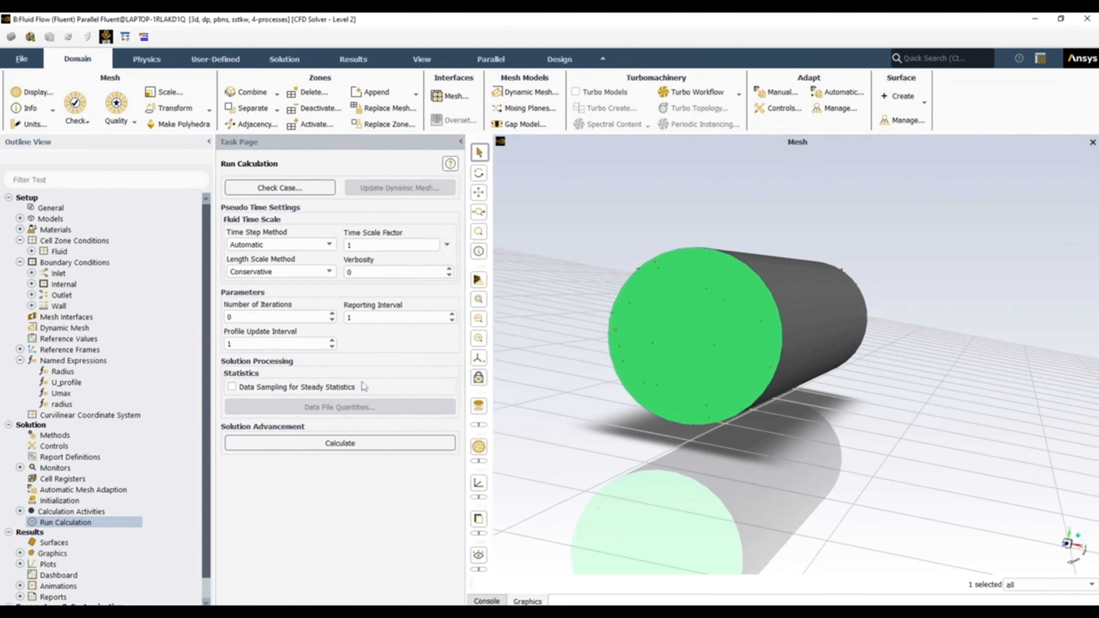
double_click(246, 318)
type("10")
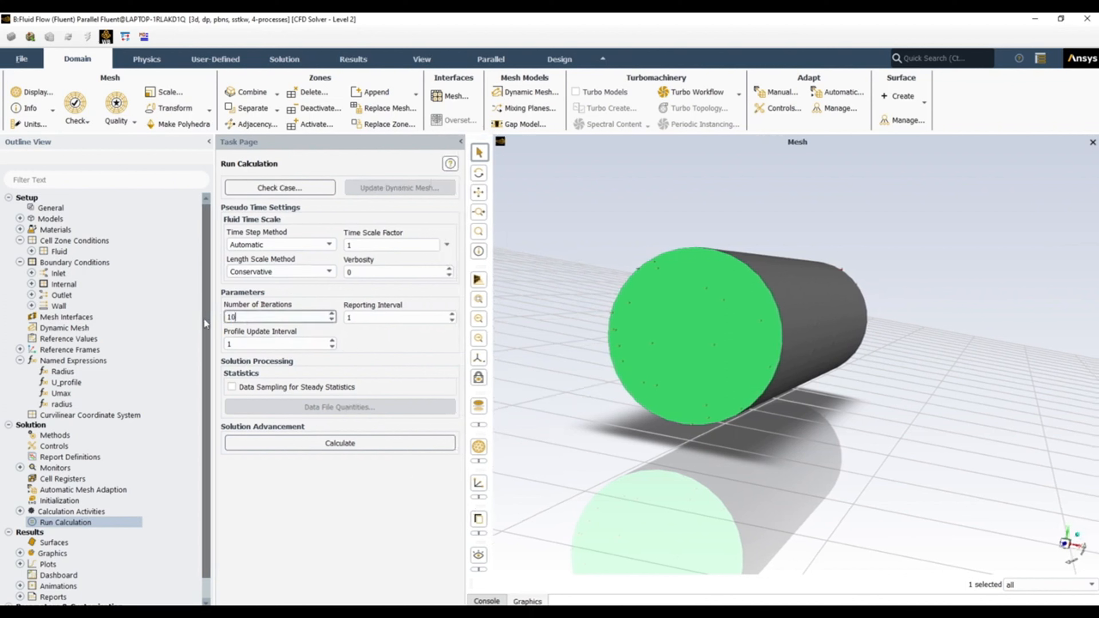
Run the 10-iteration calculation, follow its progress in the console and acknowledge its completion
right_click(85, 524)
left_click(129, 556)
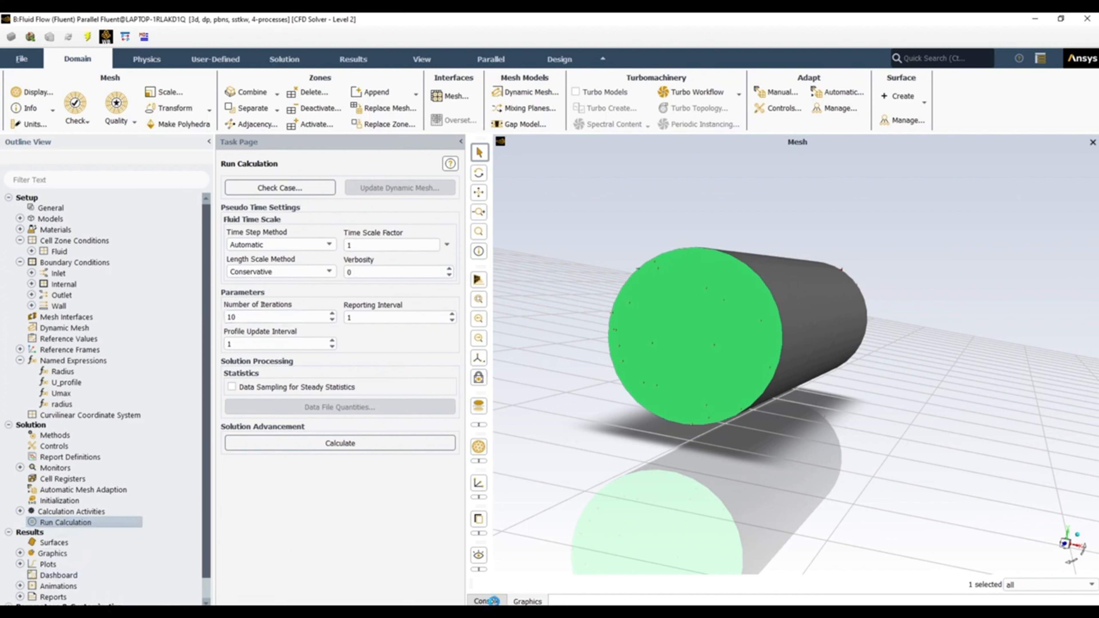
left_click(488, 601)
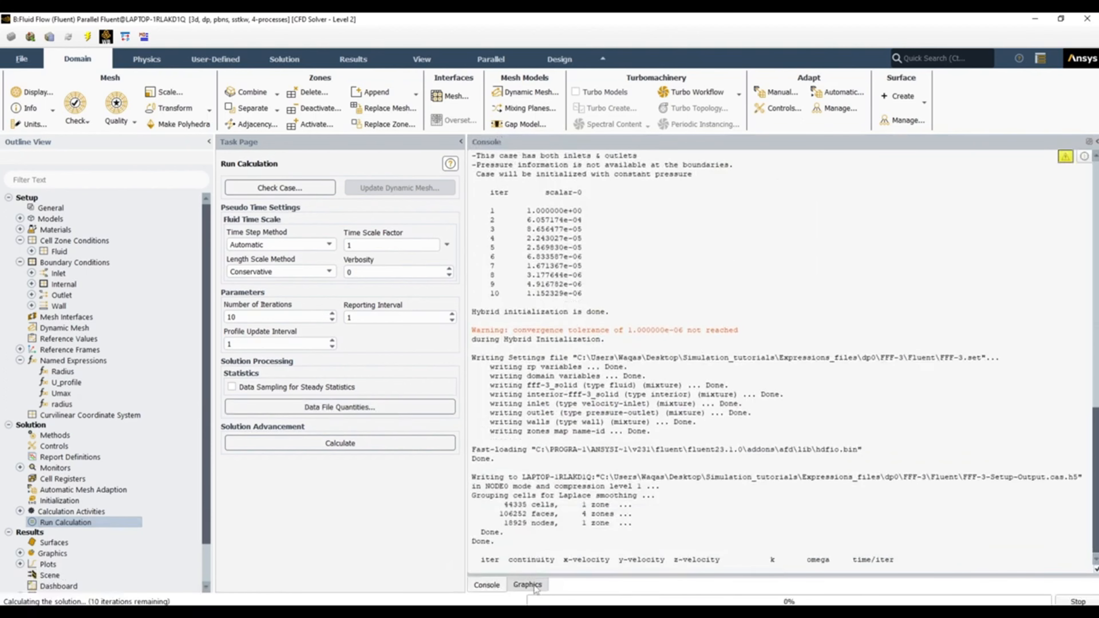
left_click(488, 584)
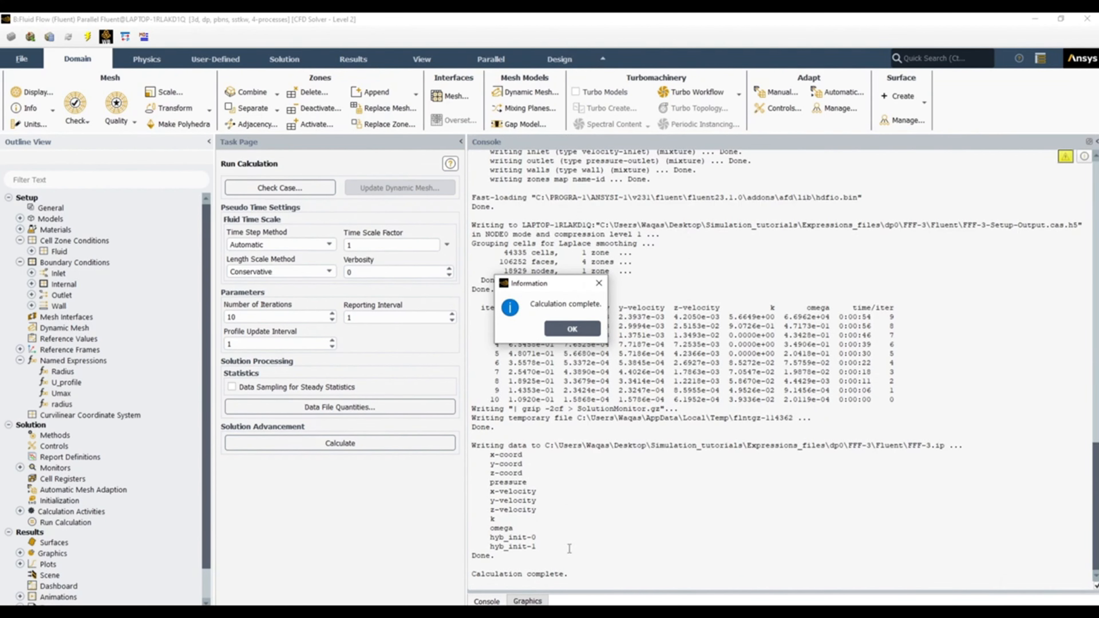
left_click(587, 325)
key("Return")
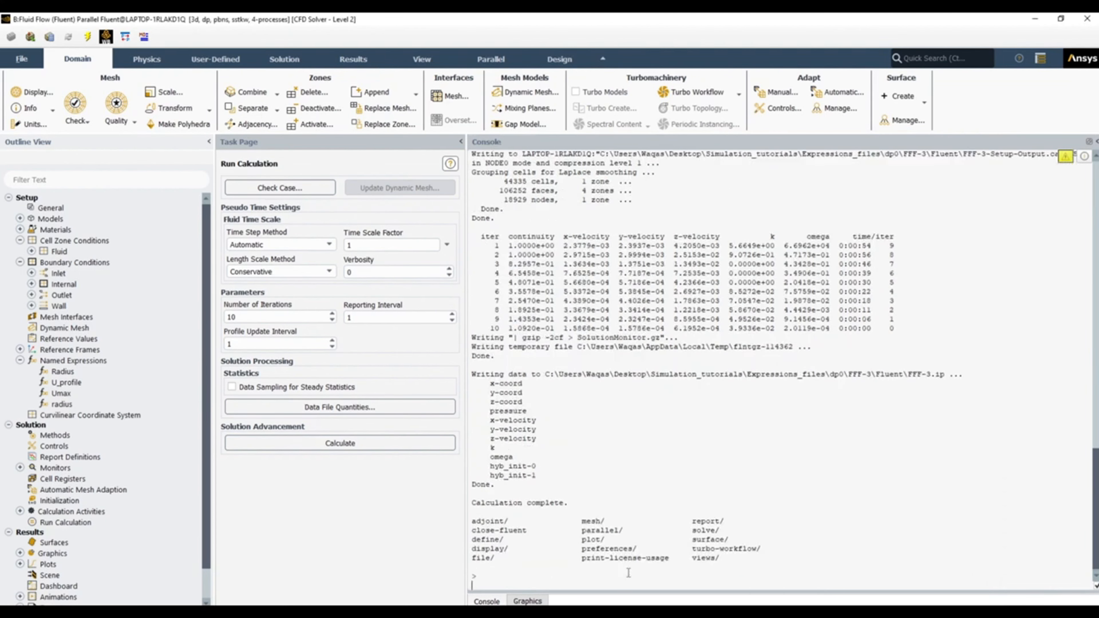
key("Return")
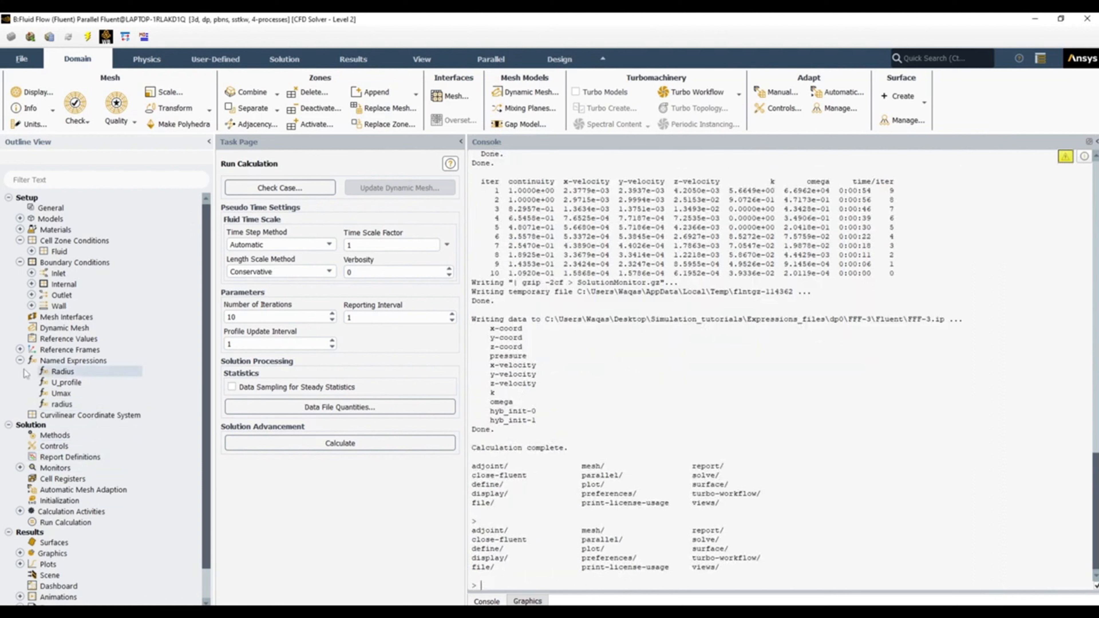
Create and display a filled contour of velocity magnitude on the inlet, outlet and walls surfaces, and close the contour settings
left_click(20, 360)
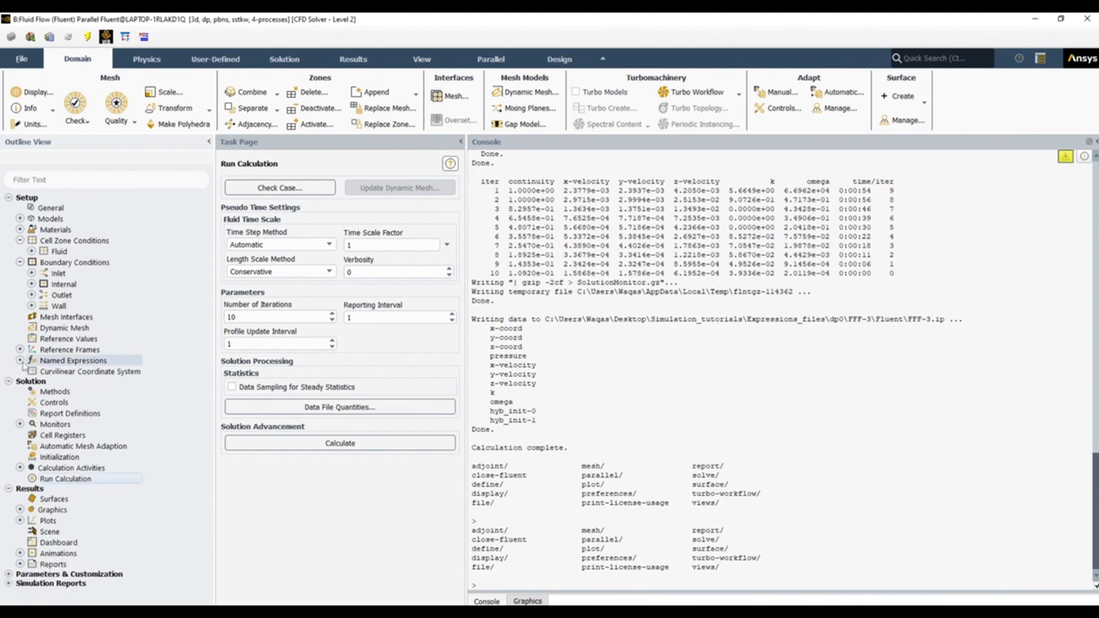
left_click(20, 509)
left_click(65, 532)
double_click(65, 533)
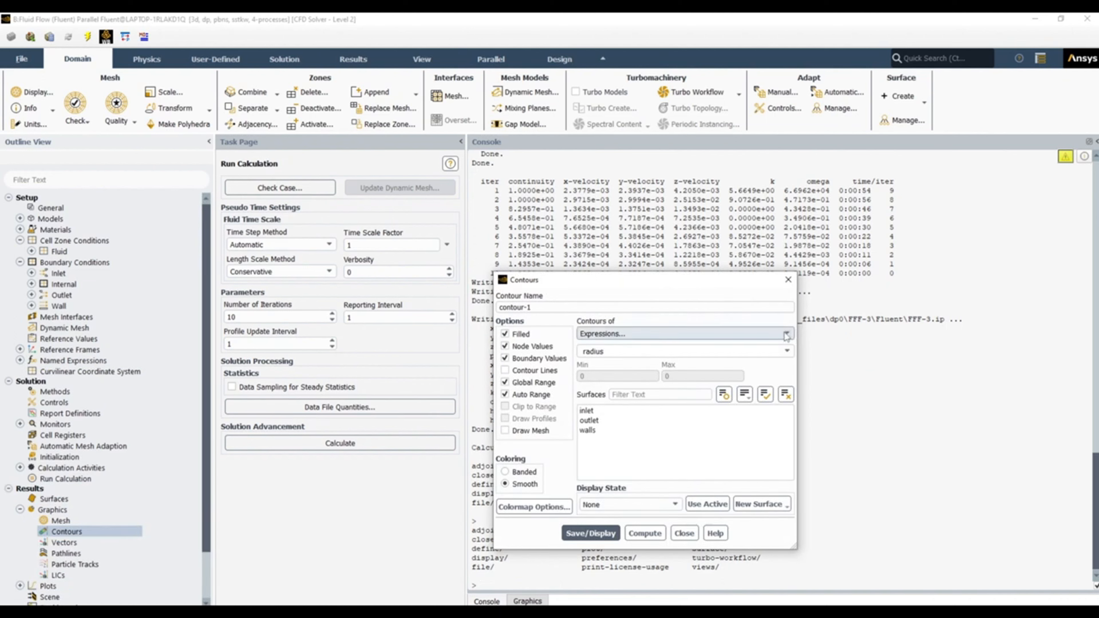
left_click(787, 333)
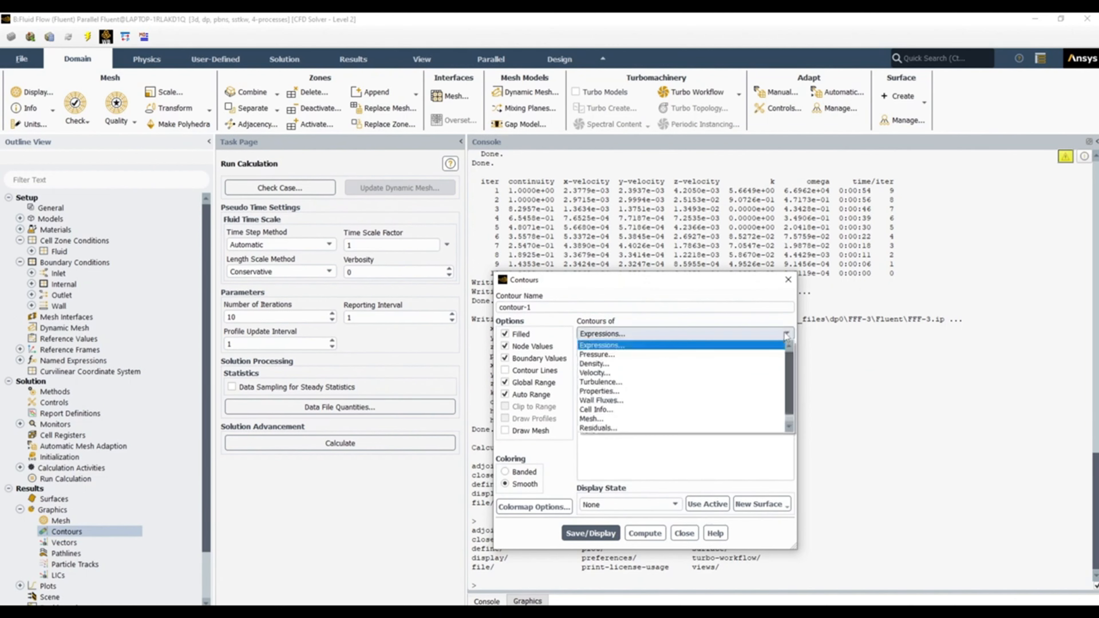
left_click(738, 373)
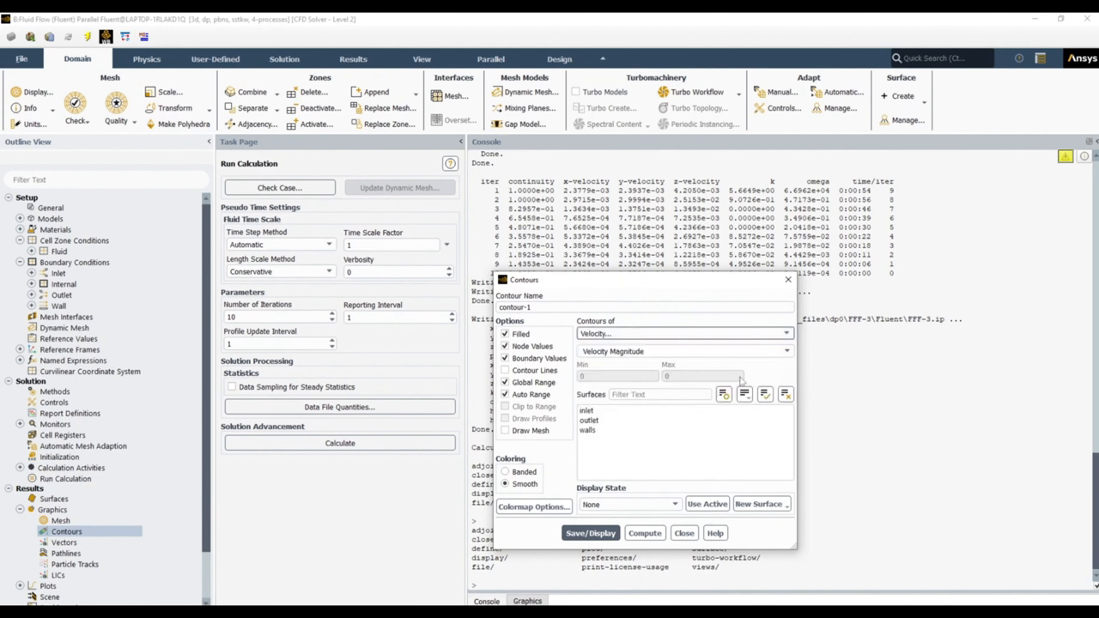
left_click(765, 395)
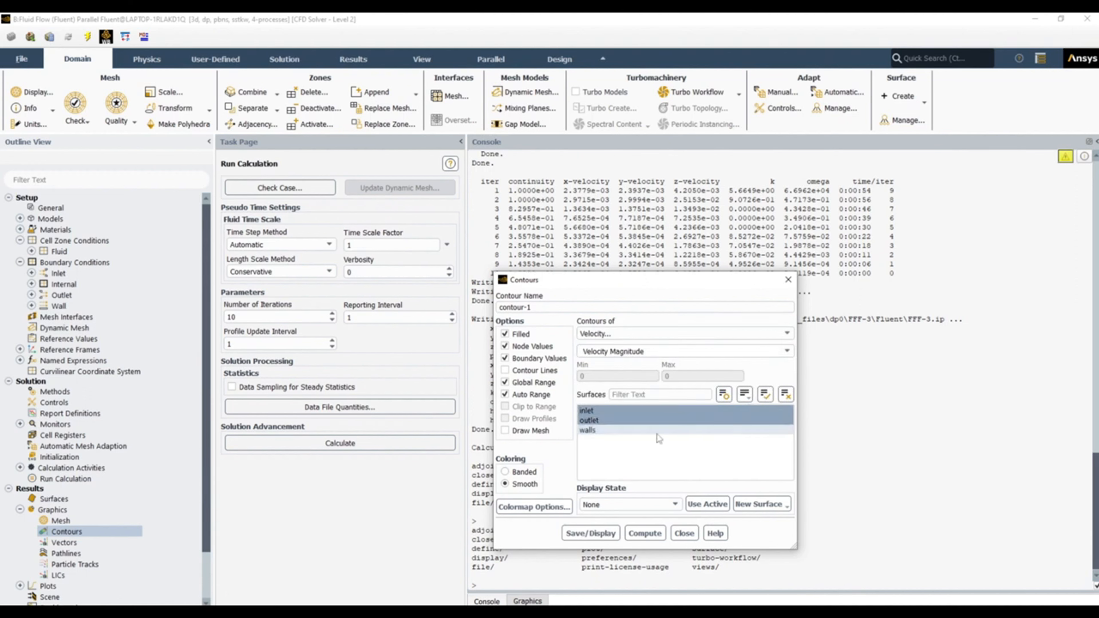
left_click(598, 530)
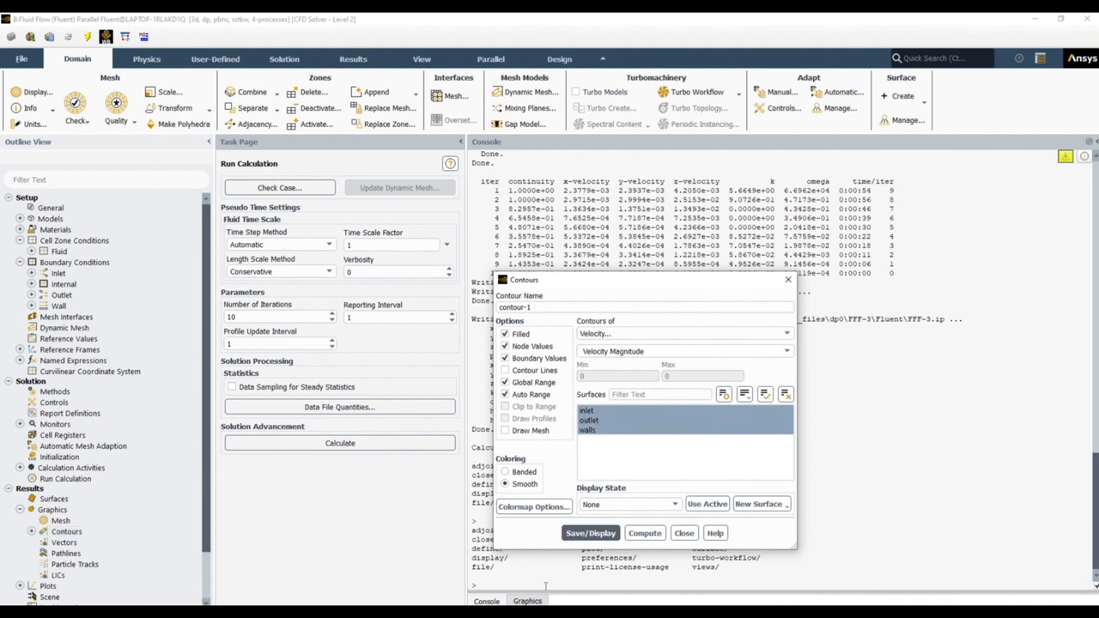
left_click(537, 601)
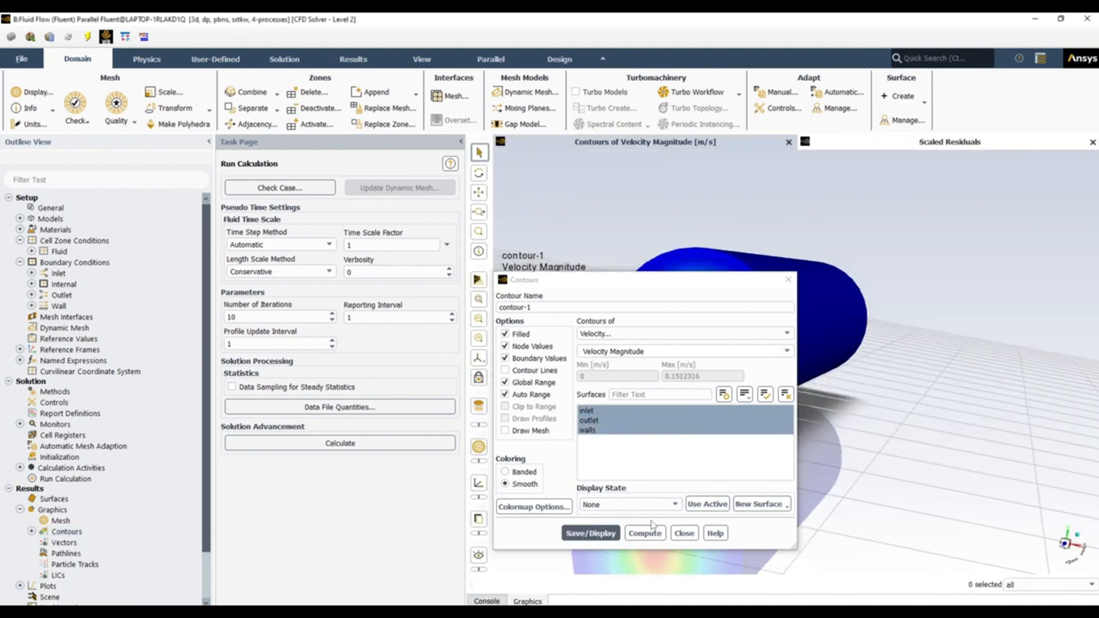
left_click(684, 533)
Examine the velocity magnitude contour on the pipe's inlet face from several angles
scroll(699, 358, "down", 3)
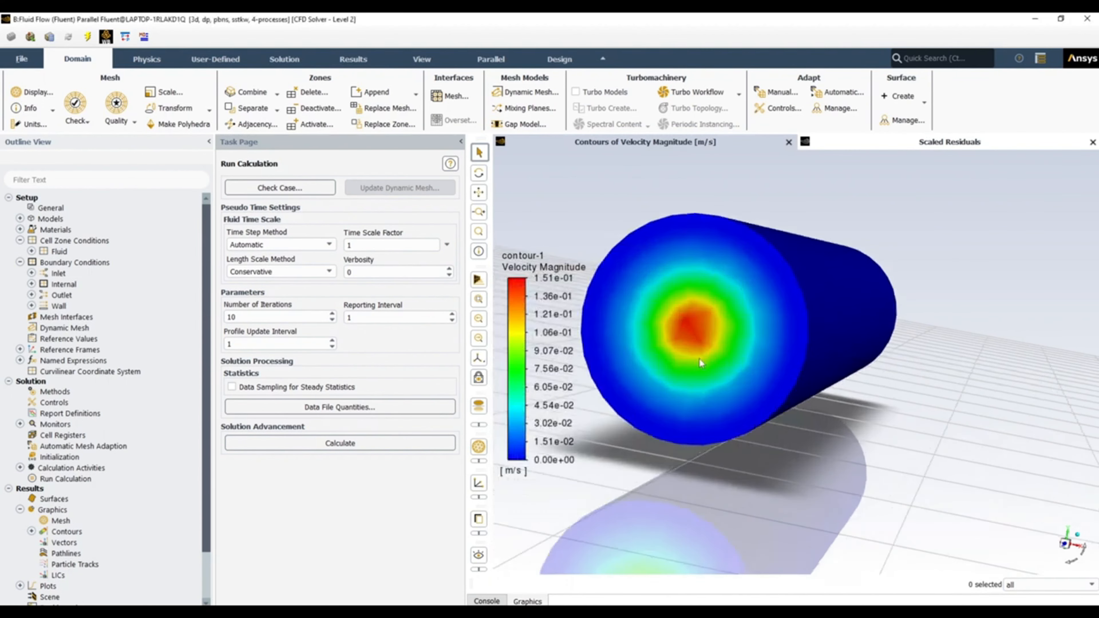
scroll(683, 359, "up", 5)
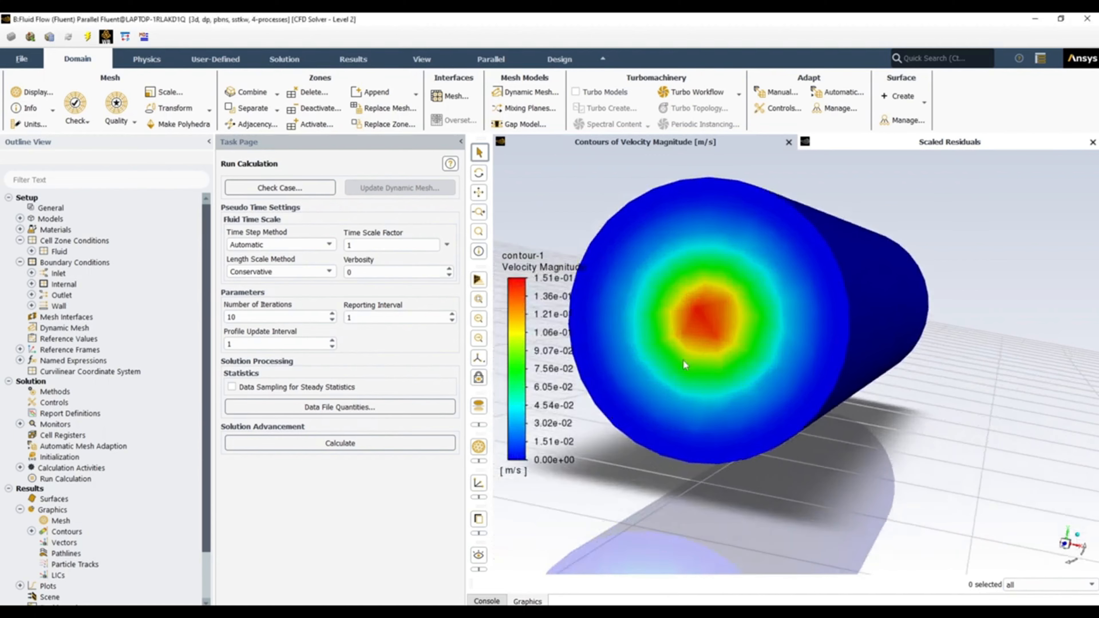
mouse_move(726, 338)
left_mouse_down()
mouse_move(700, 331)
mouse_move(732, 328)
left_mouse_up()
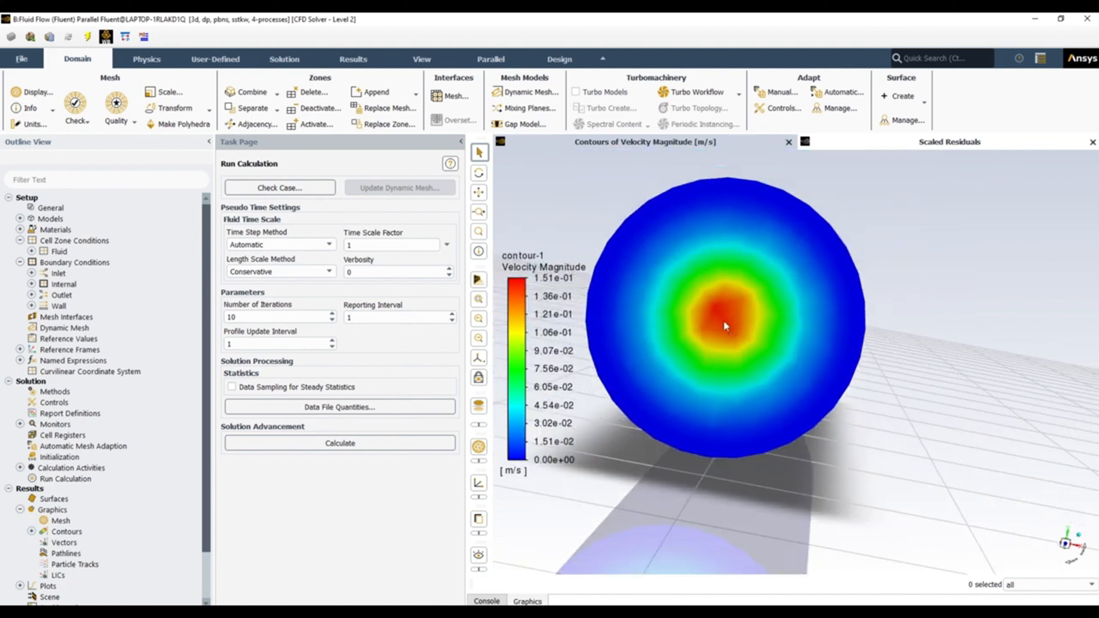
left_click_drag(742, 314, 728, 329)
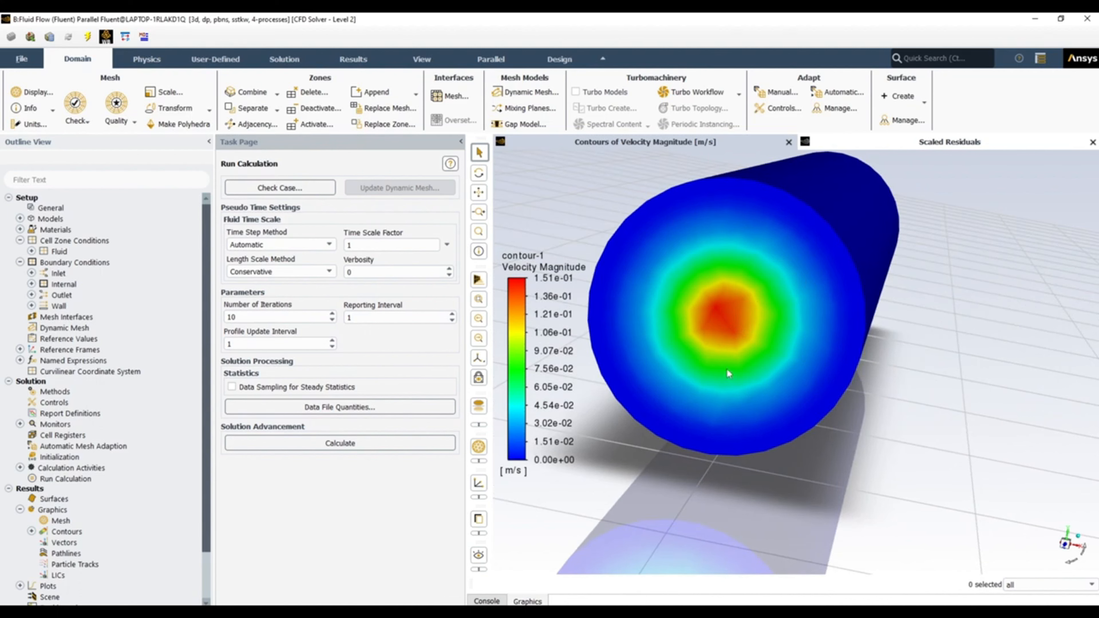
left_click_drag(705, 354, 721, 333)
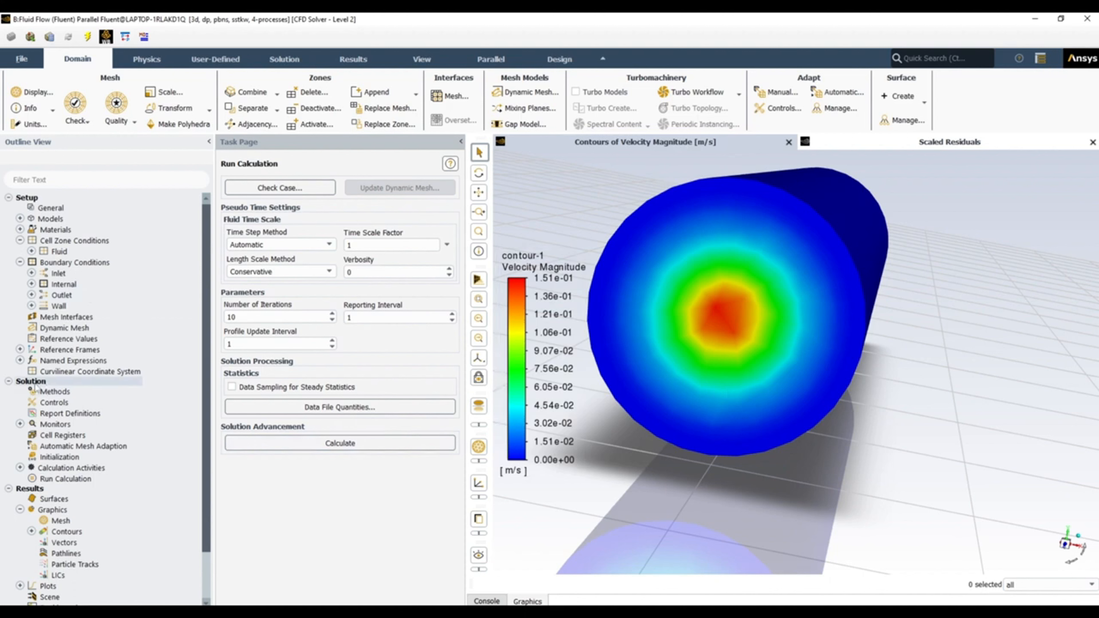
Review the definitions of the lowercase radius and U_profile named expressions behind the inlet velocity
left_click(20, 360)
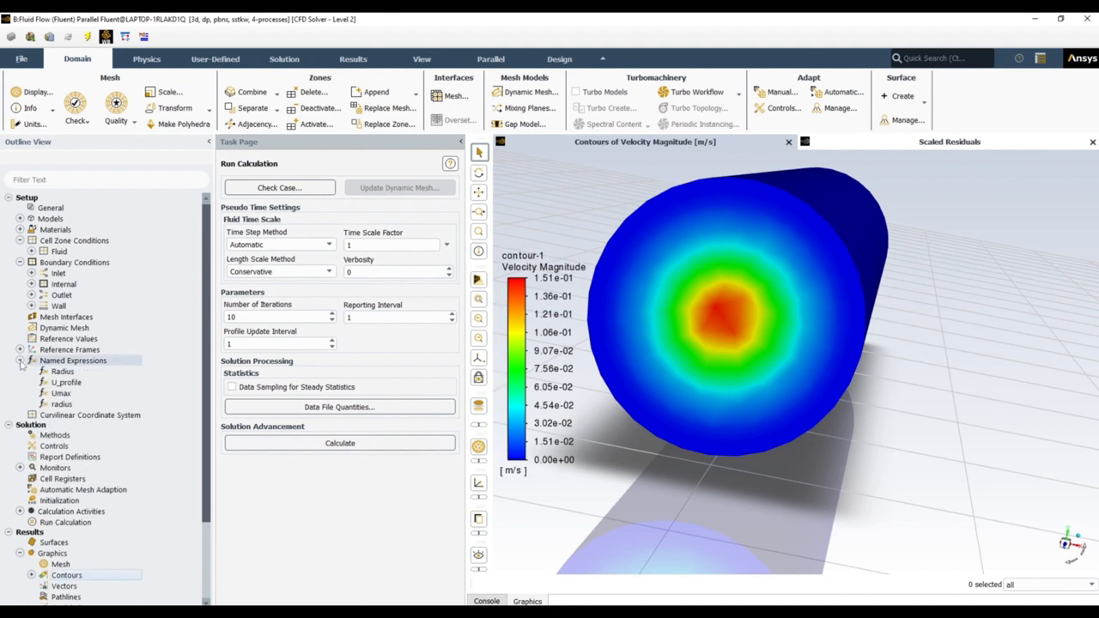
left_click(78, 405)
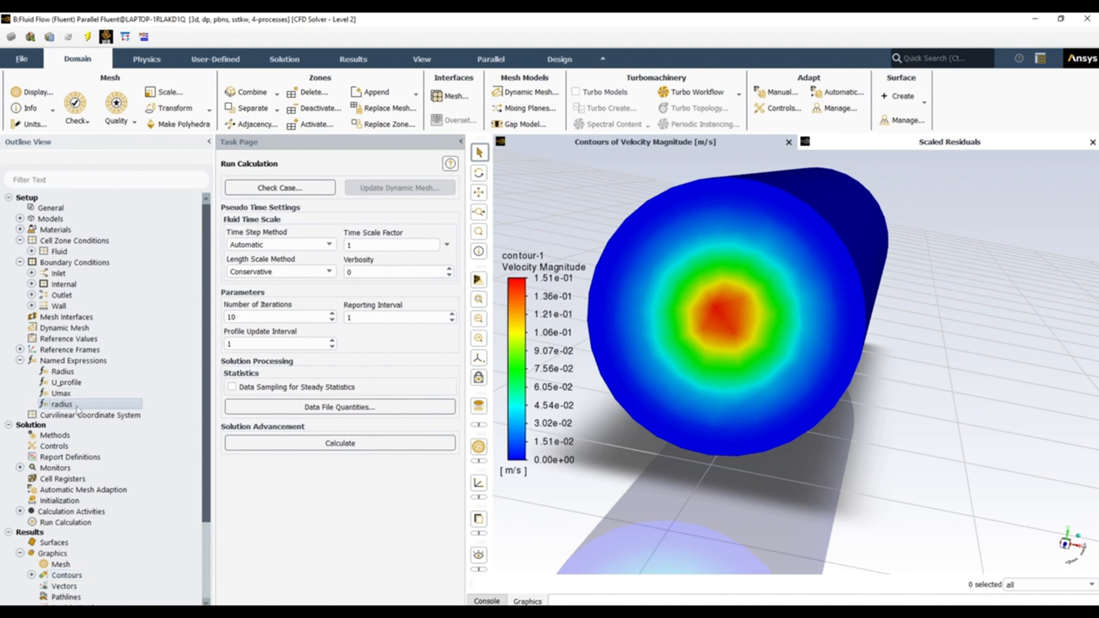
double_click(61, 404)
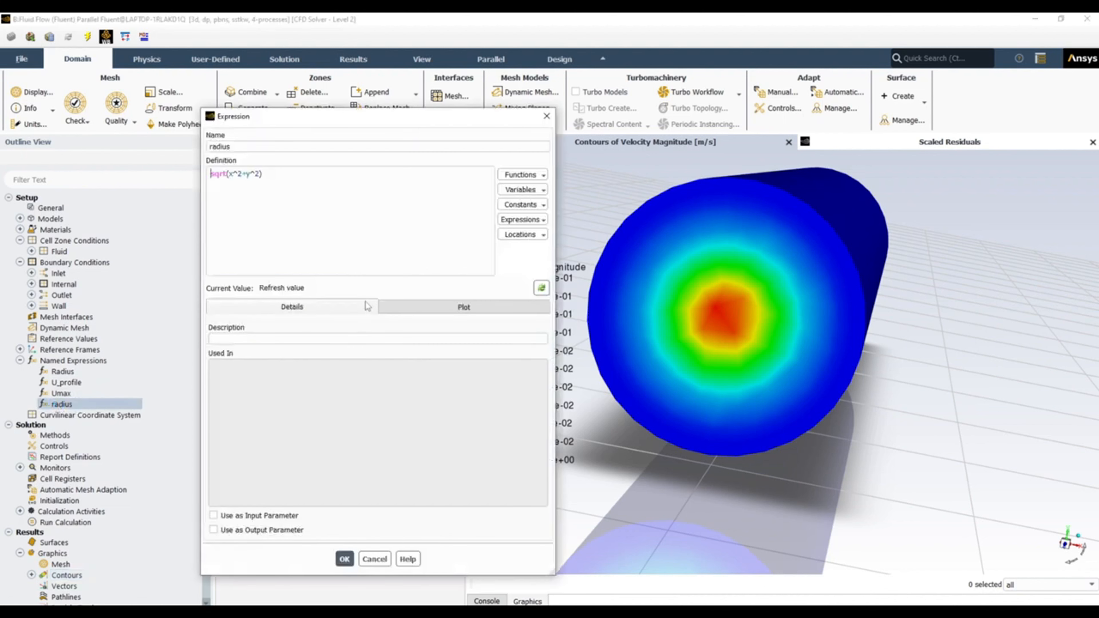
left_click(275, 182)
left_click(212, 174)
left_click(344, 559)
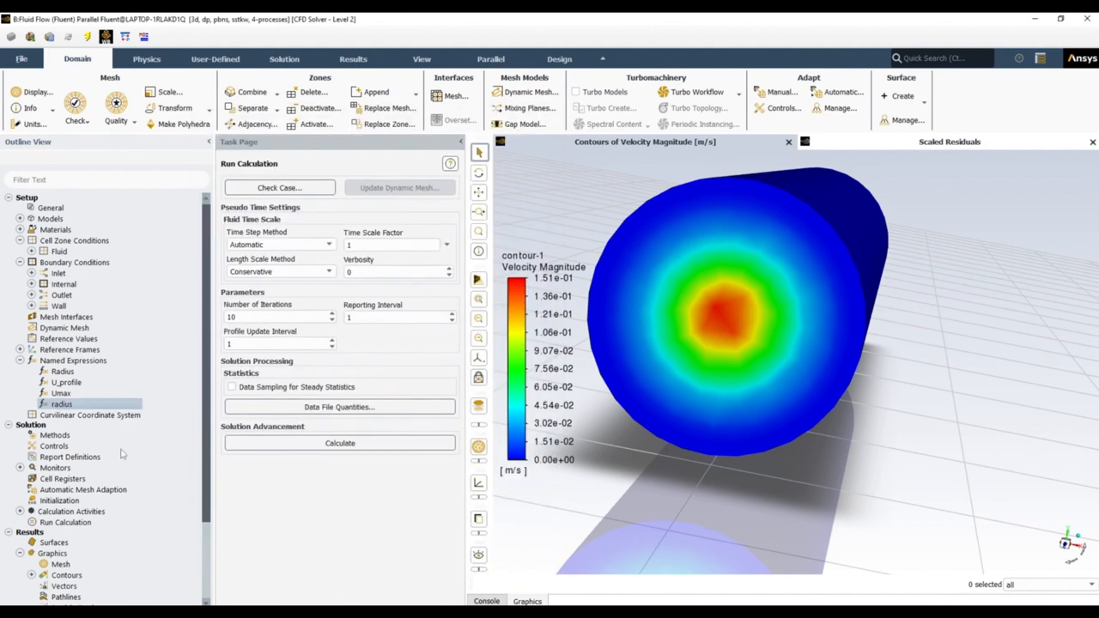
left_click(73, 386)
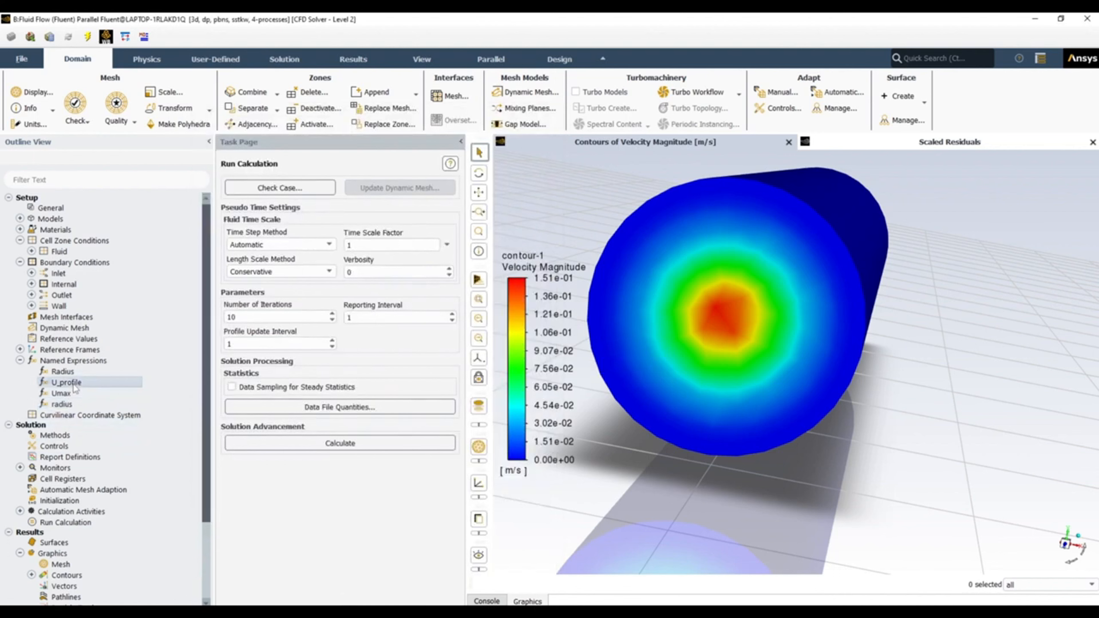
double_click(73, 385)
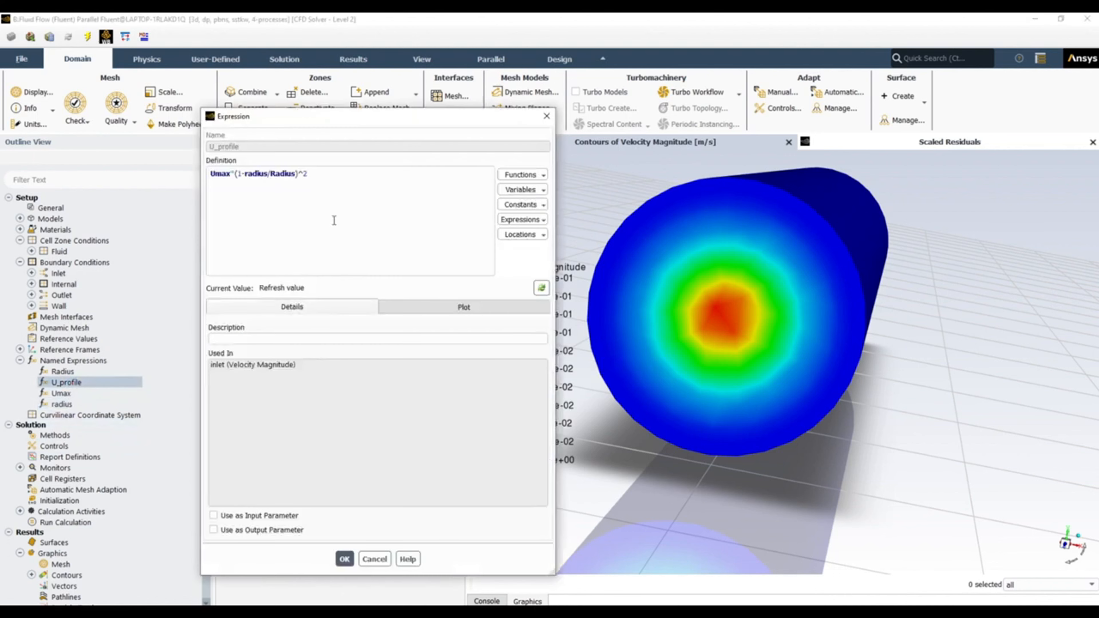
left_click(344, 559)
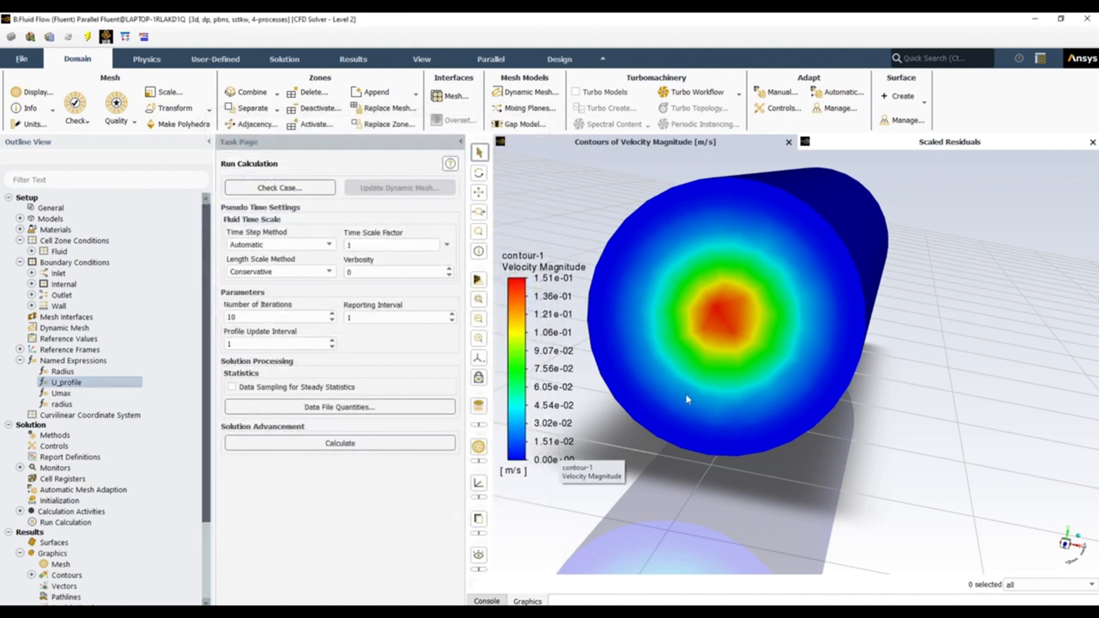
Compare the velocity at the inlet face's centre with its outer edge, close up and along the pipe
left_click_drag(744, 369, 821, 365)
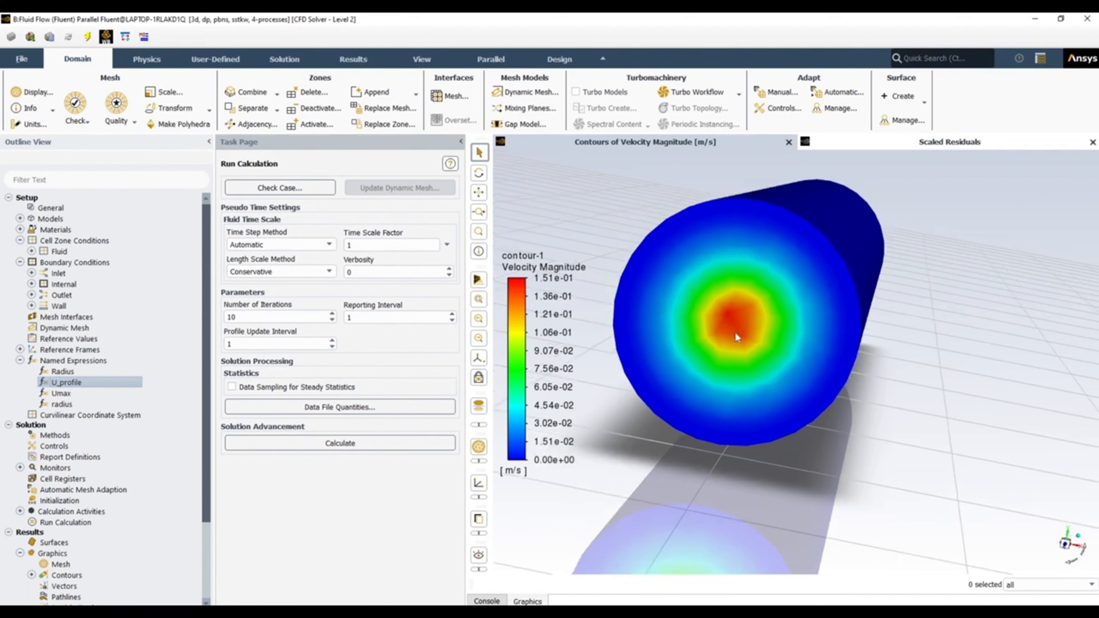
scroll(740, 339, "down", 2)
scroll(739, 338, "up", 5)
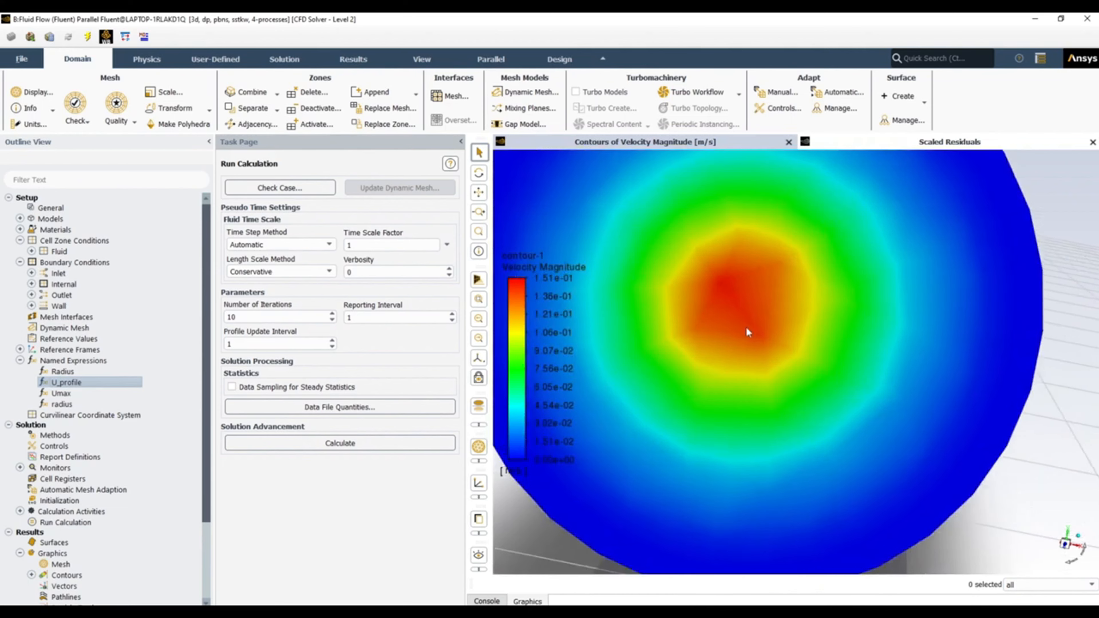
scroll(748, 332, "down", 3)
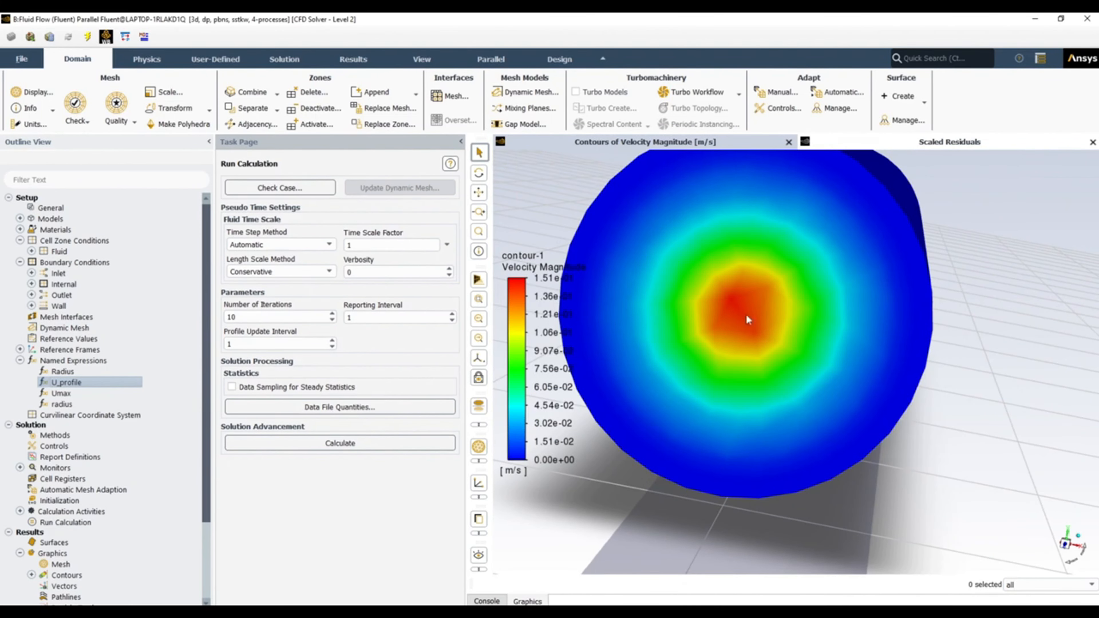
scroll(746, 315, "up", 1)
scroll(747, 315, "down", 2)
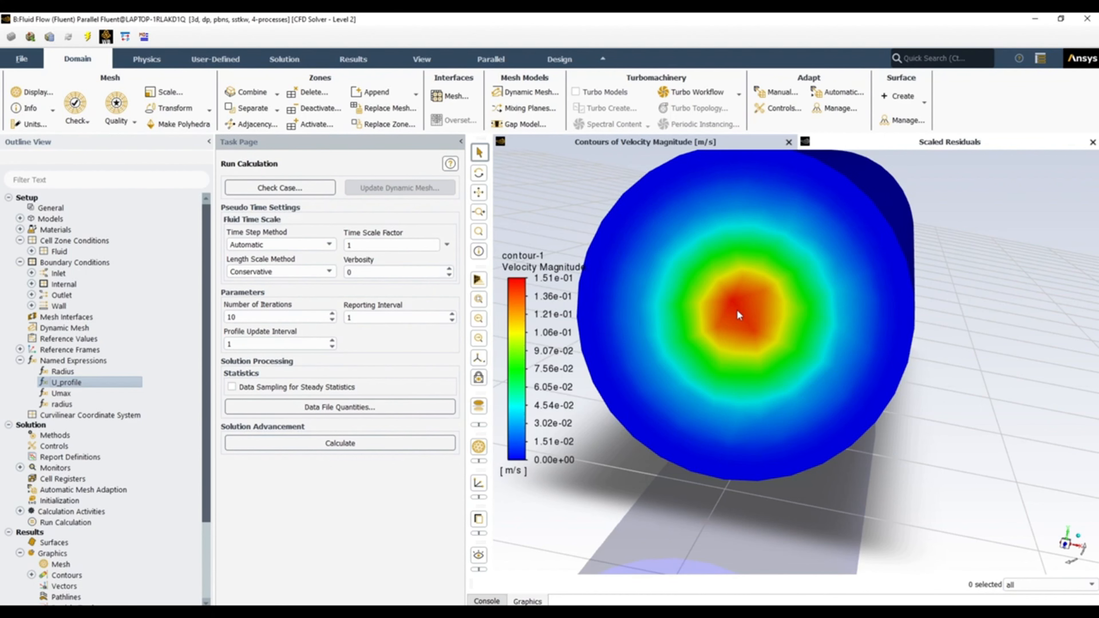
left_click_drag(738, 315, 785, 399)
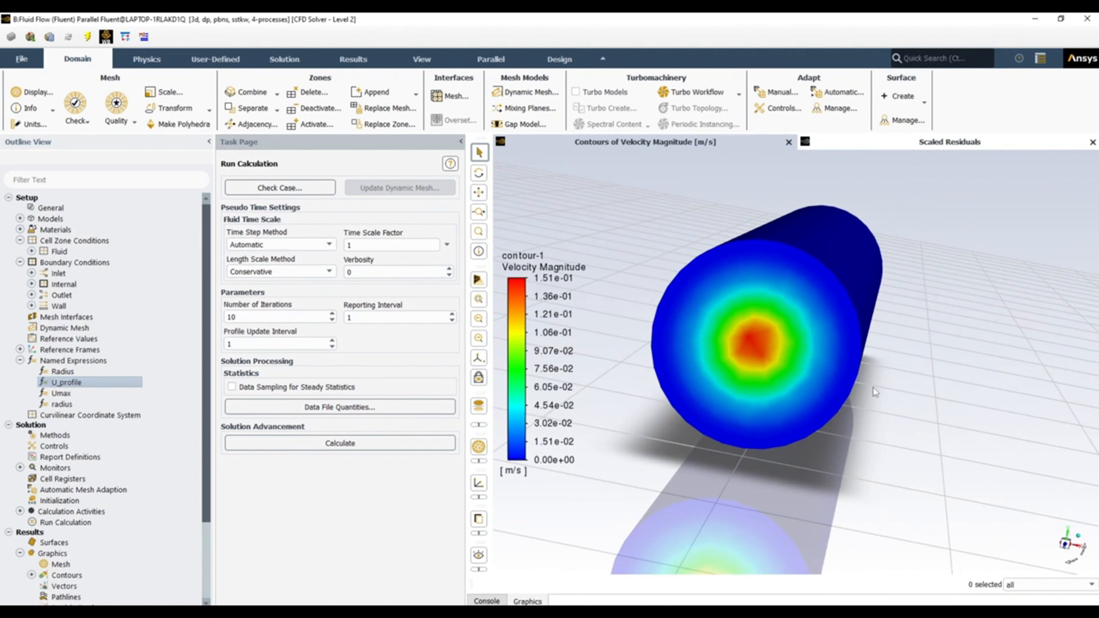
left_click_drag(807, 399, 750, 417)
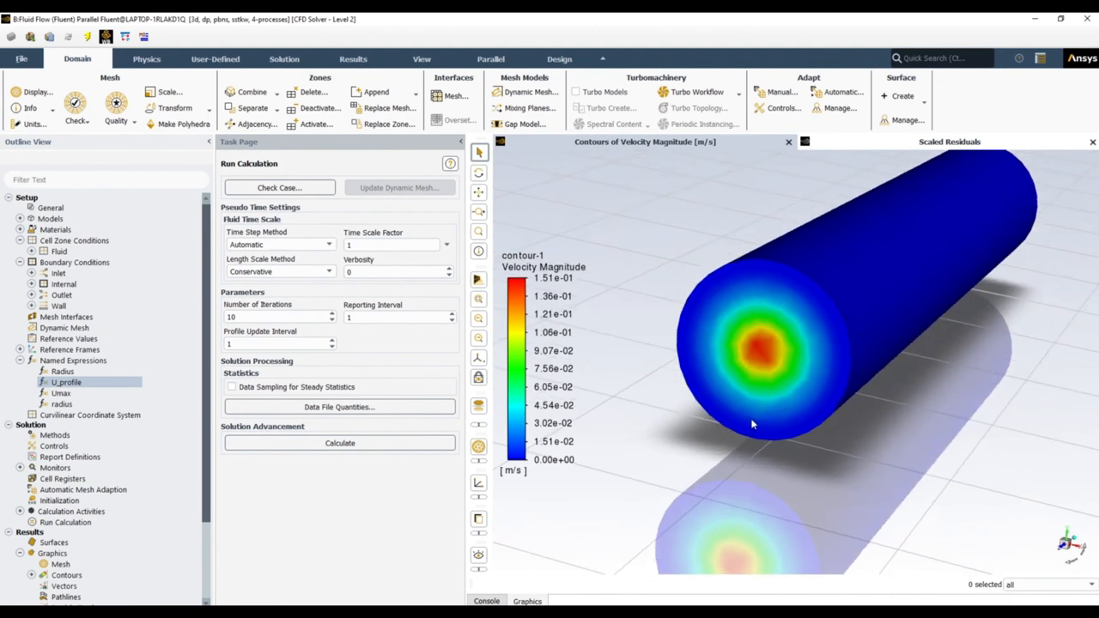
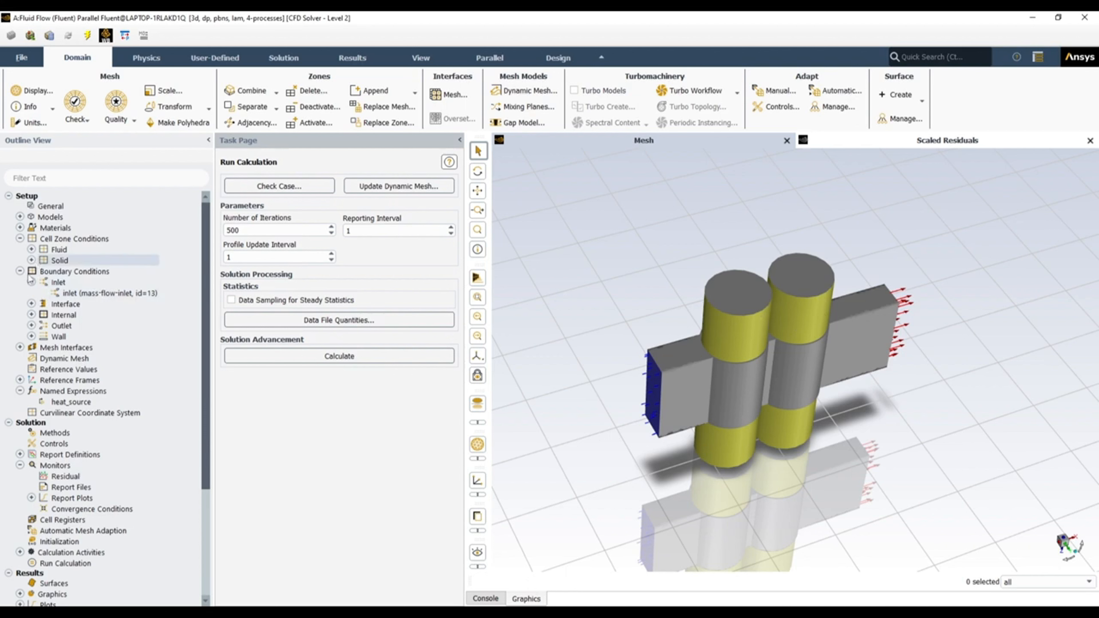
Review the definition and usage of the heat_source parameter expression, and close it
double_click(63, 403)
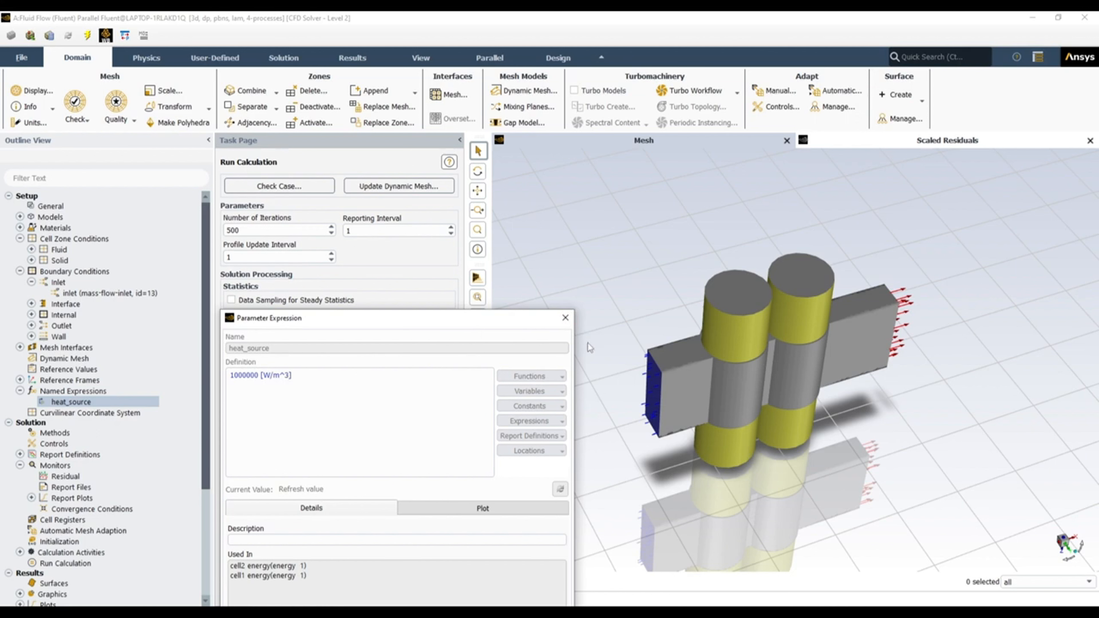
left_click(566, 320)
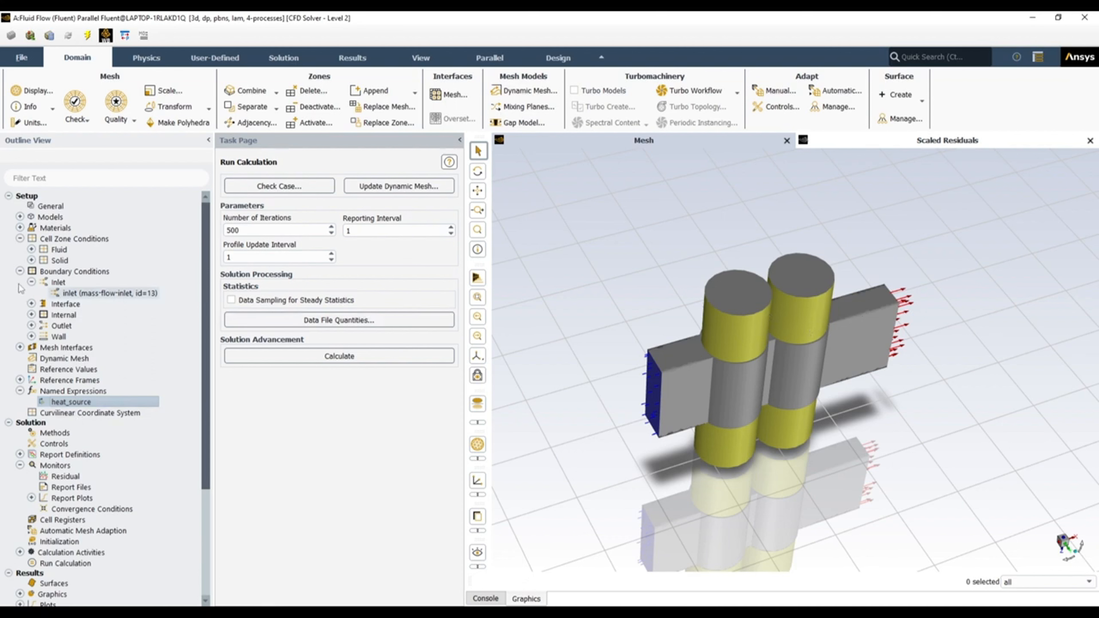
Inspect the energy source term of solid cell zone cell1 and the options available for it, and close the zone settings
left_click(31, 282)
left_click(31, 260)
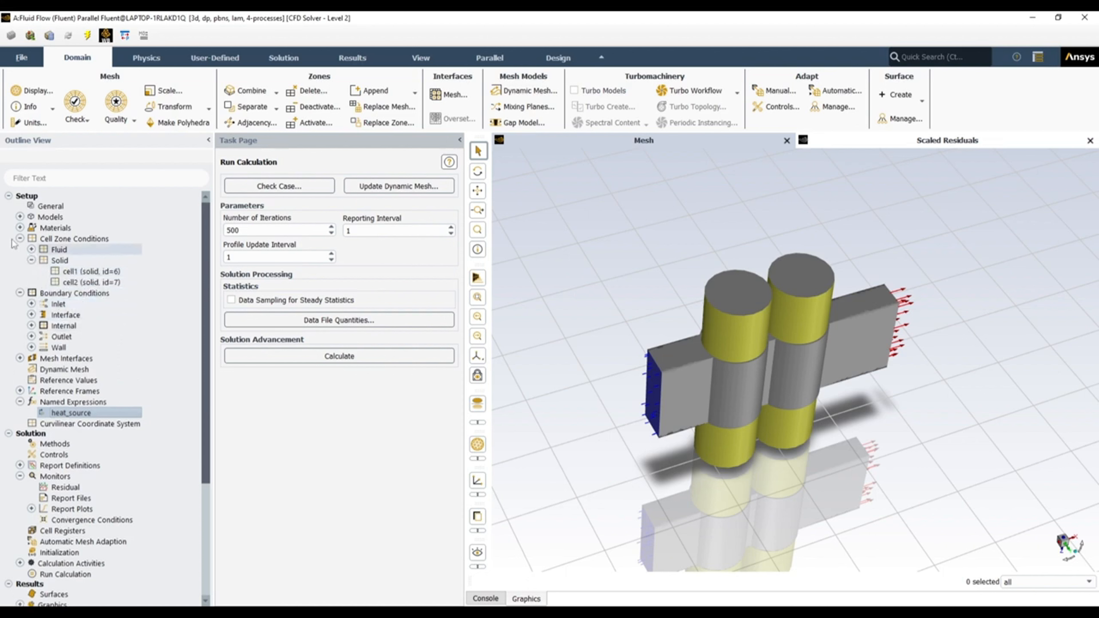
left_click(88, 272)
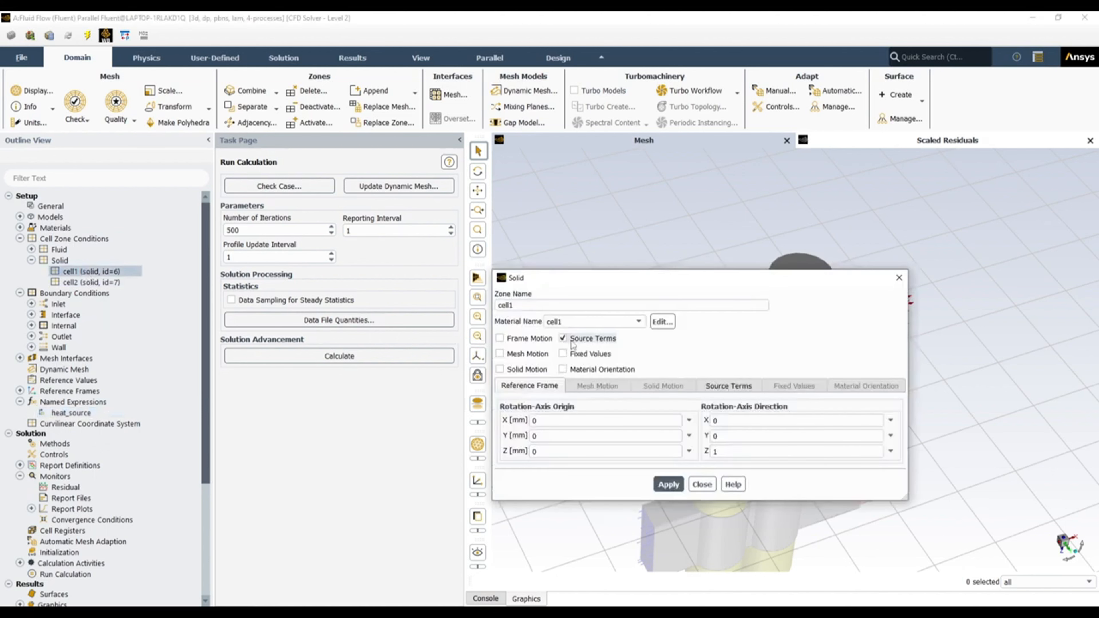
left_click(562, 339)
left_click(562, 339)
left_click(729, 387)
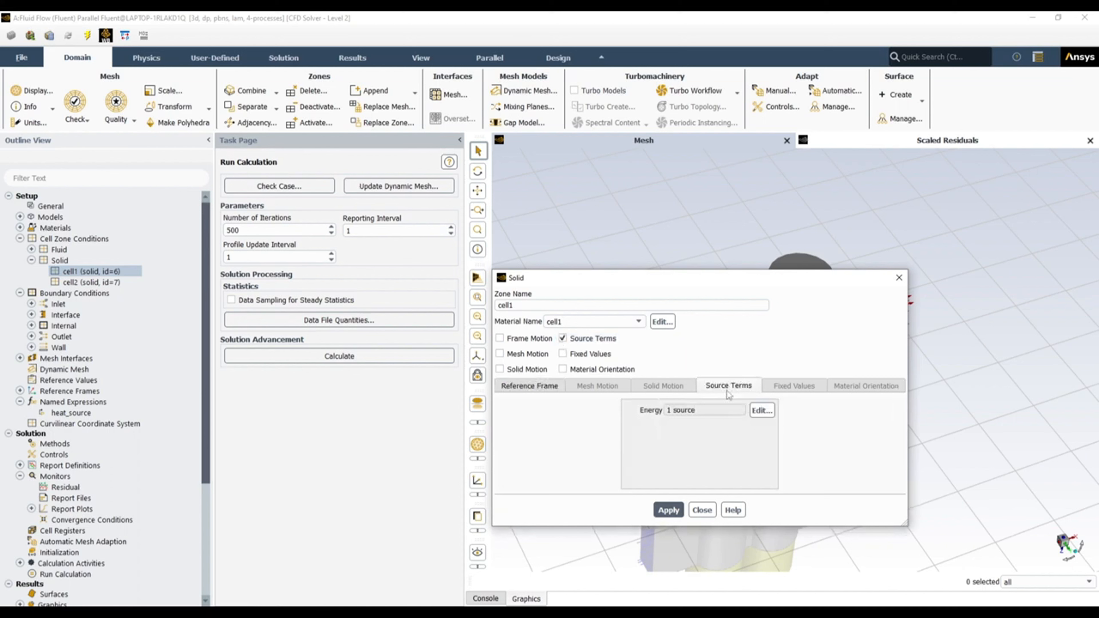
left_click(761, 410)
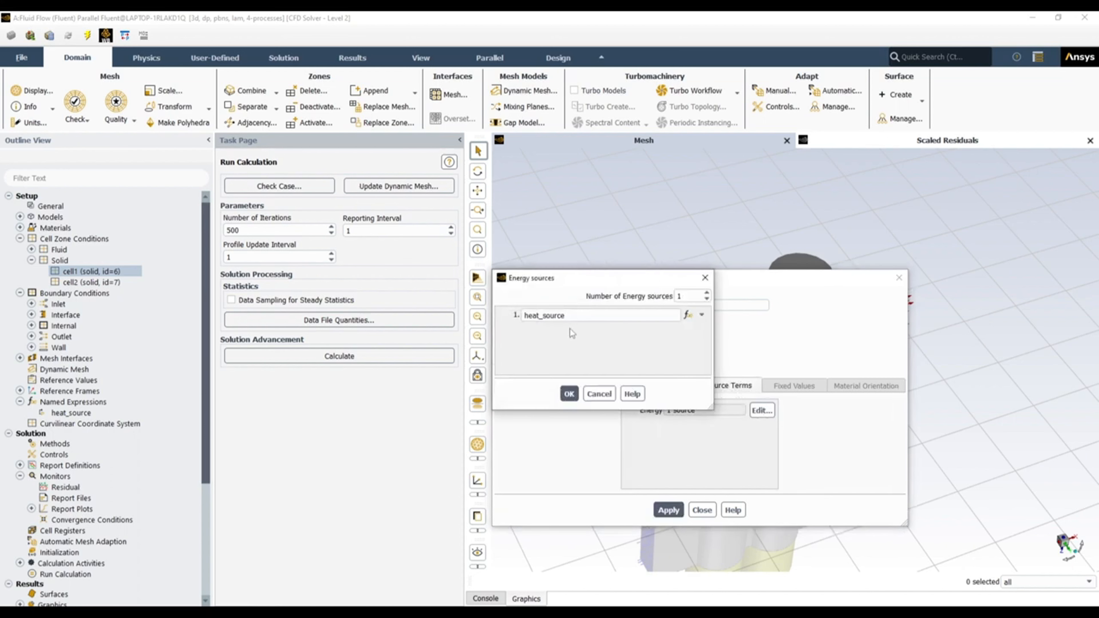
left_click(701, 315)
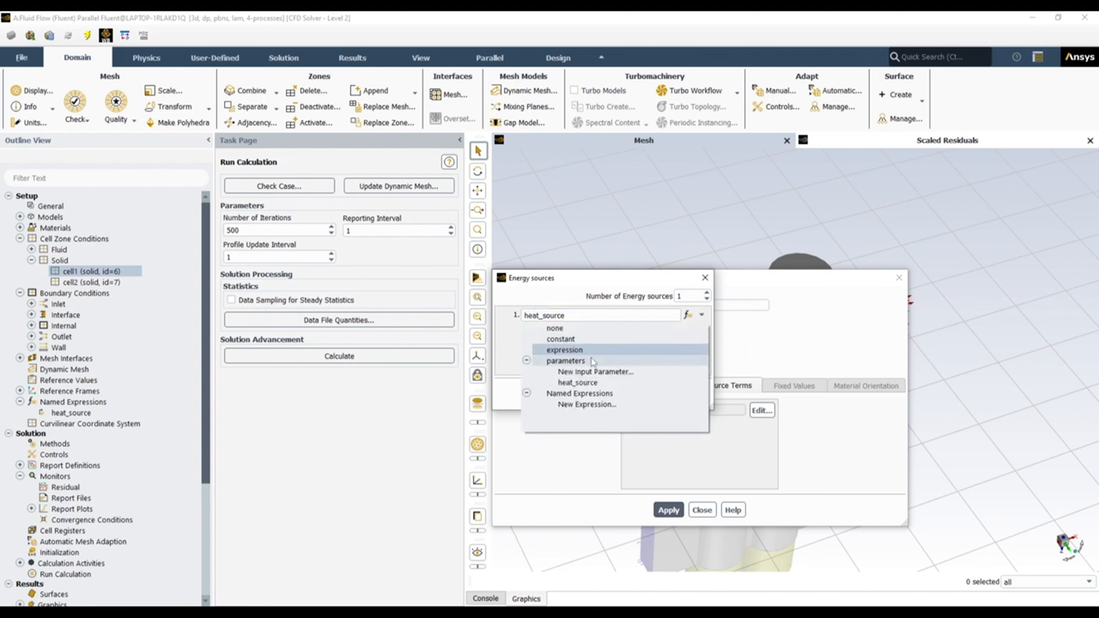
left_click(725, 315)
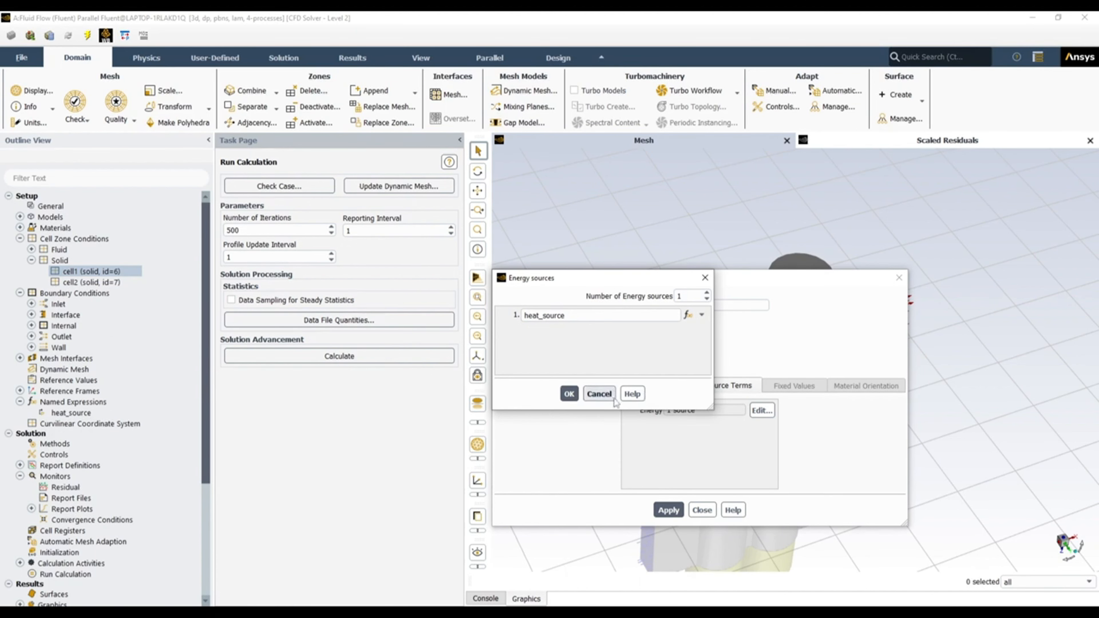
left_click(569, 393)
left_click(701, 510)
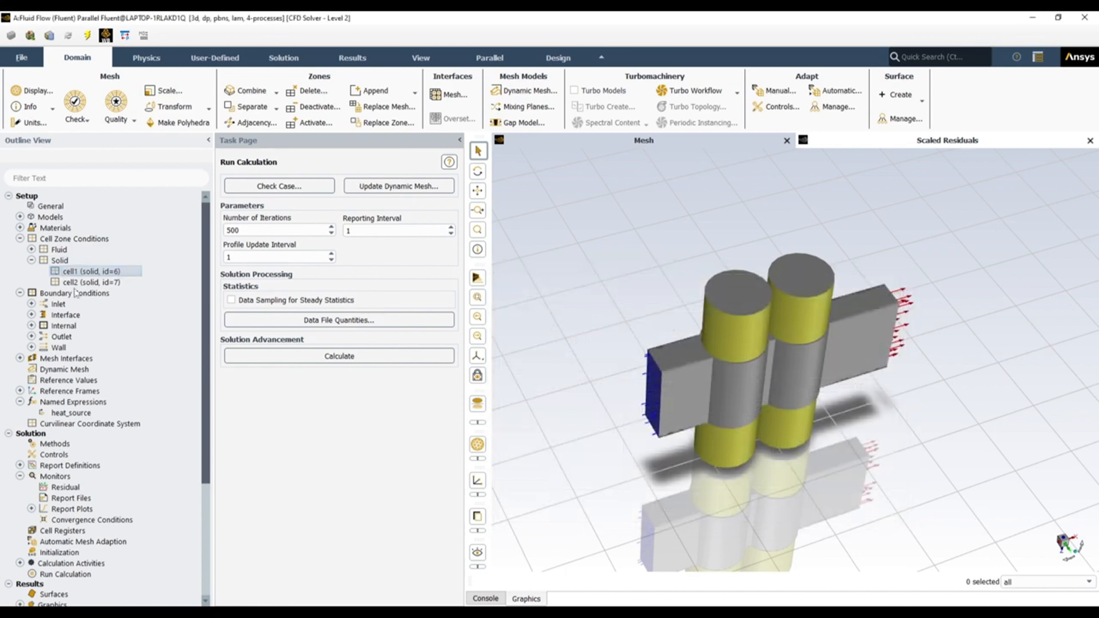
left_click(31, 260)
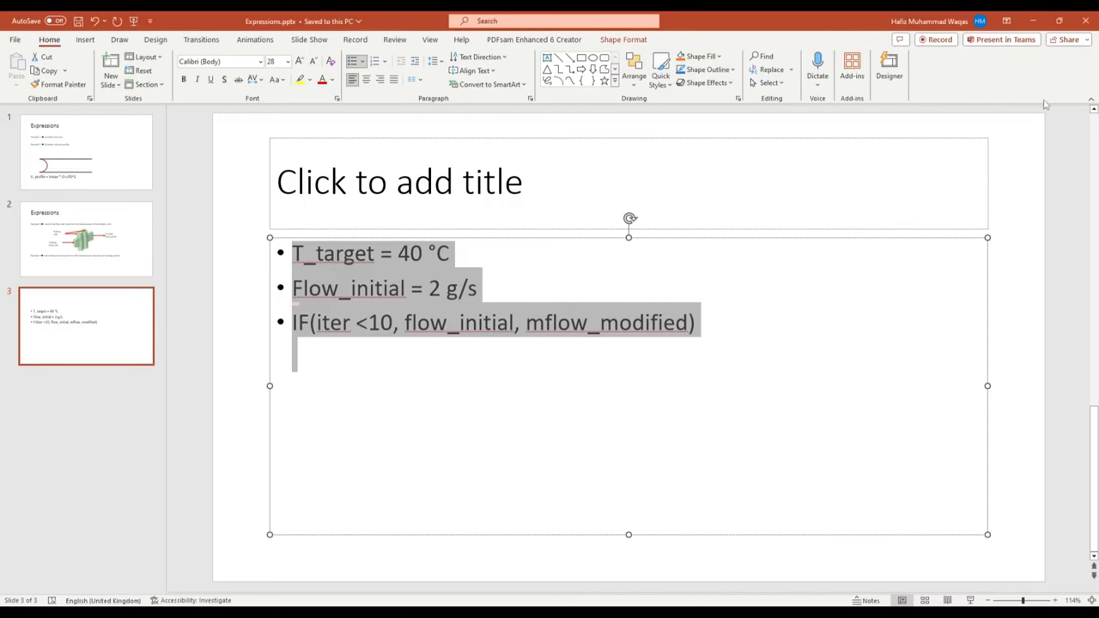
Return from the PowerPoint slide to Fluent and start a new named expression called T_target
left_click(1032, 25)
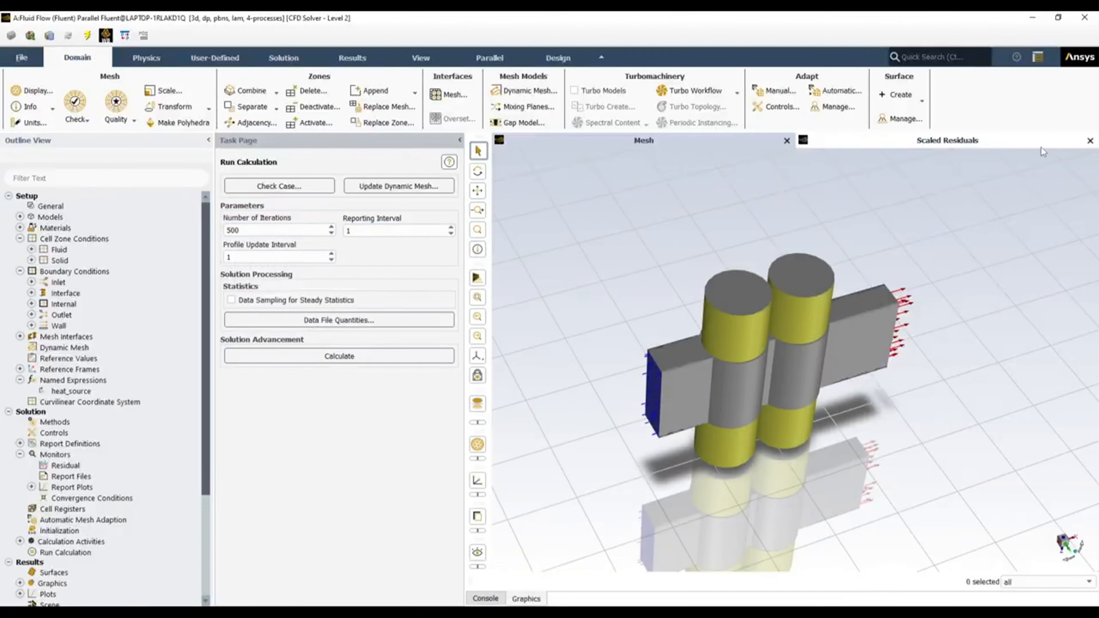
right_click(83, 384)
left_click(105, 385)
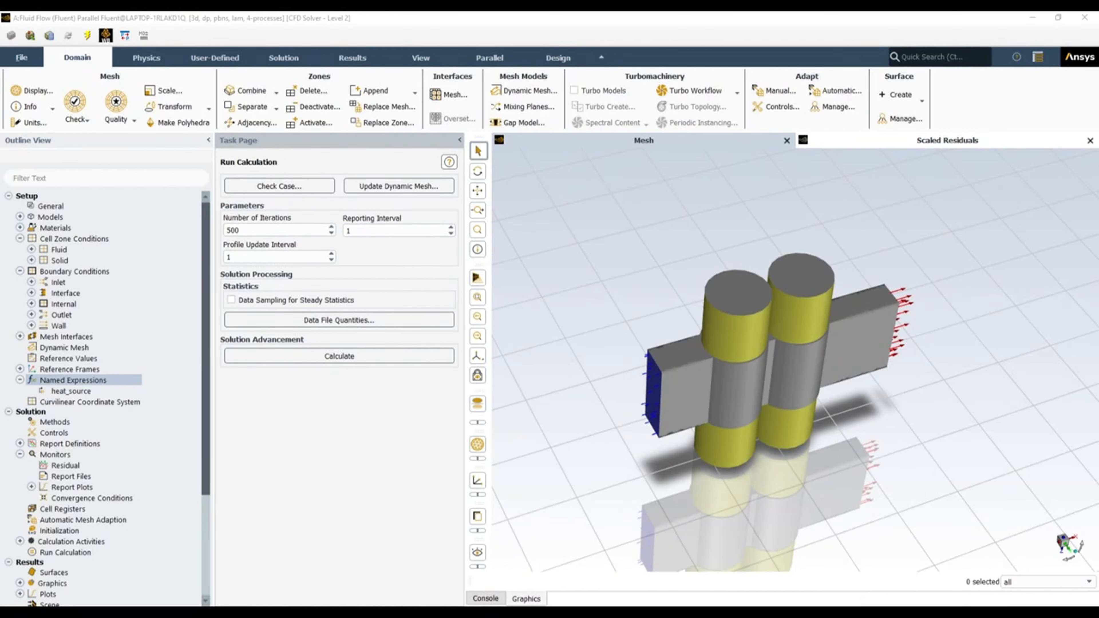
left_click_drag(595, 597, 730, 173)
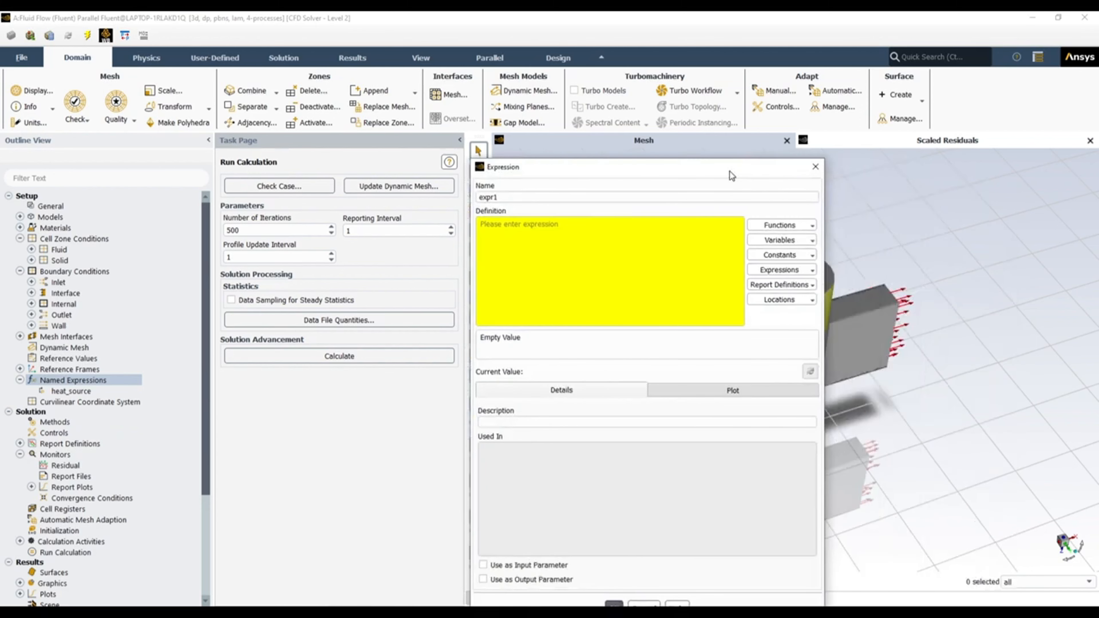
double_click(562, 198)
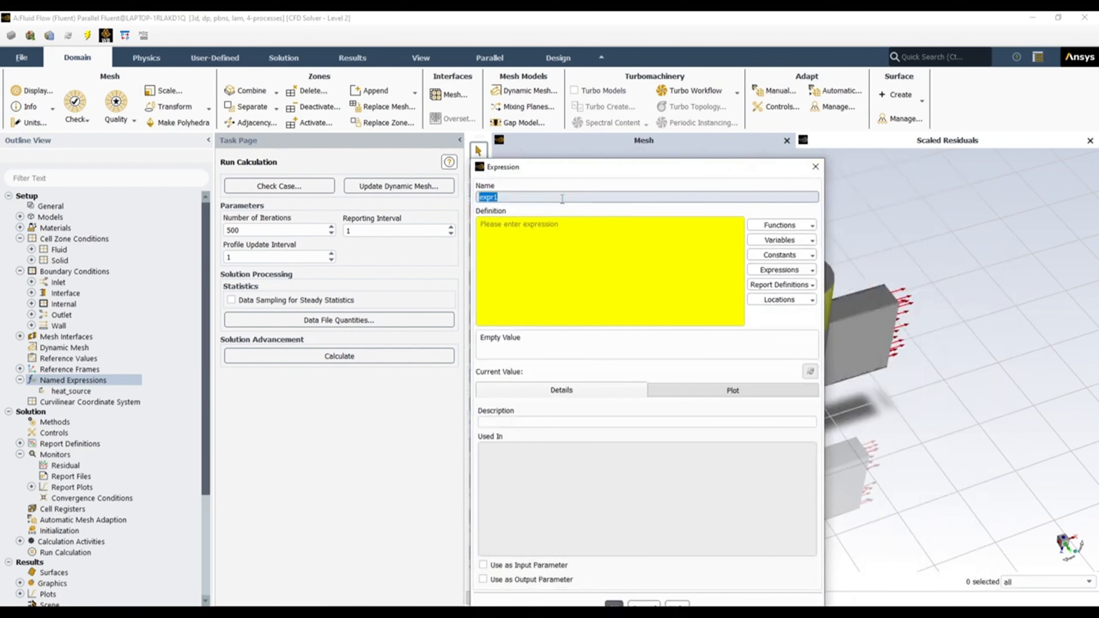
type("t_target")
left_click(484, 230)
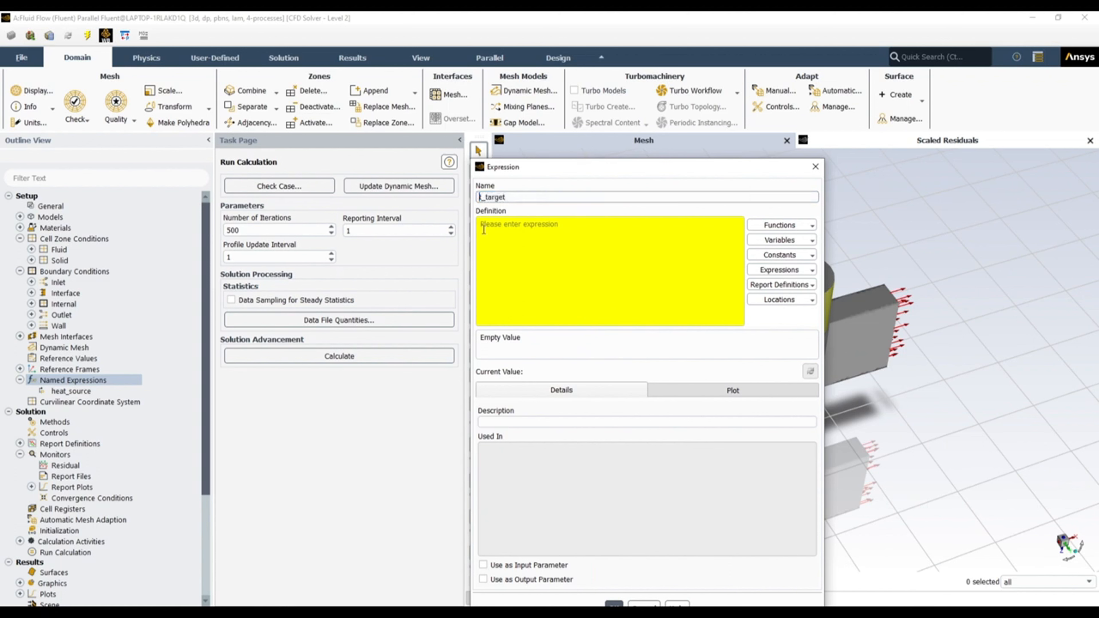
key("BackSpace")
type("T")
Define T_target as 313.15 [K], refresh its current value and save the expression
left_click(485, 230)
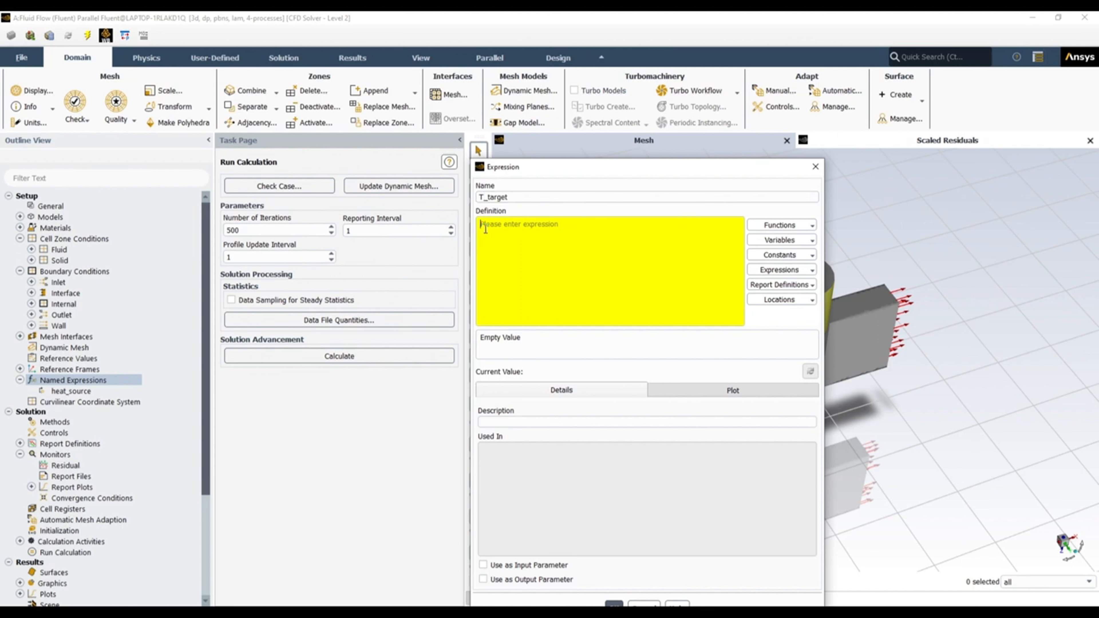
type("313.1")
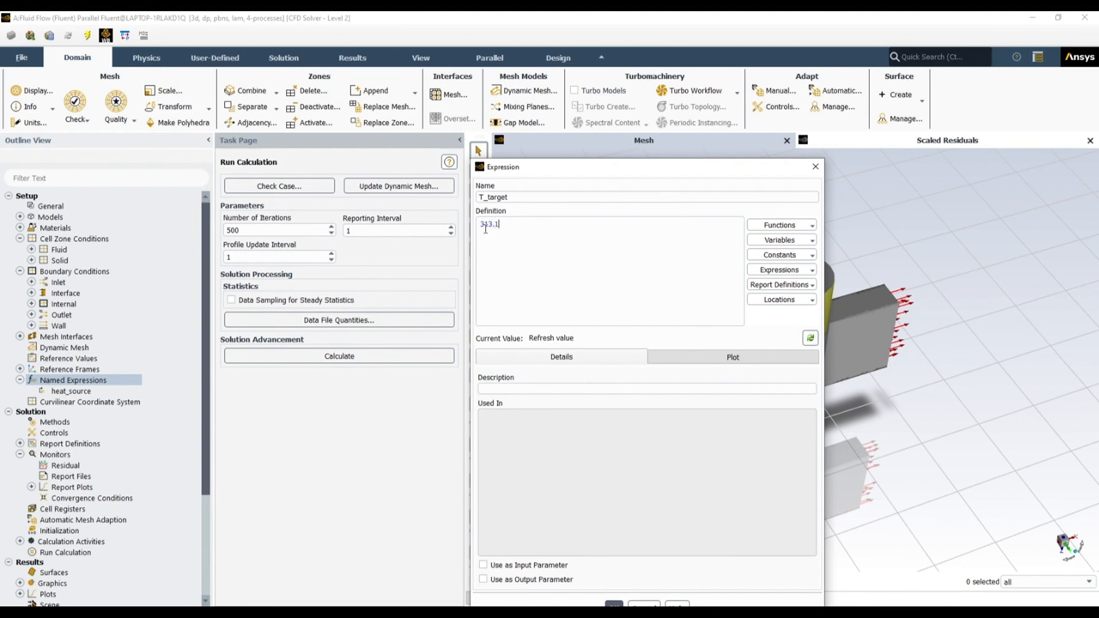
type("5 [K")
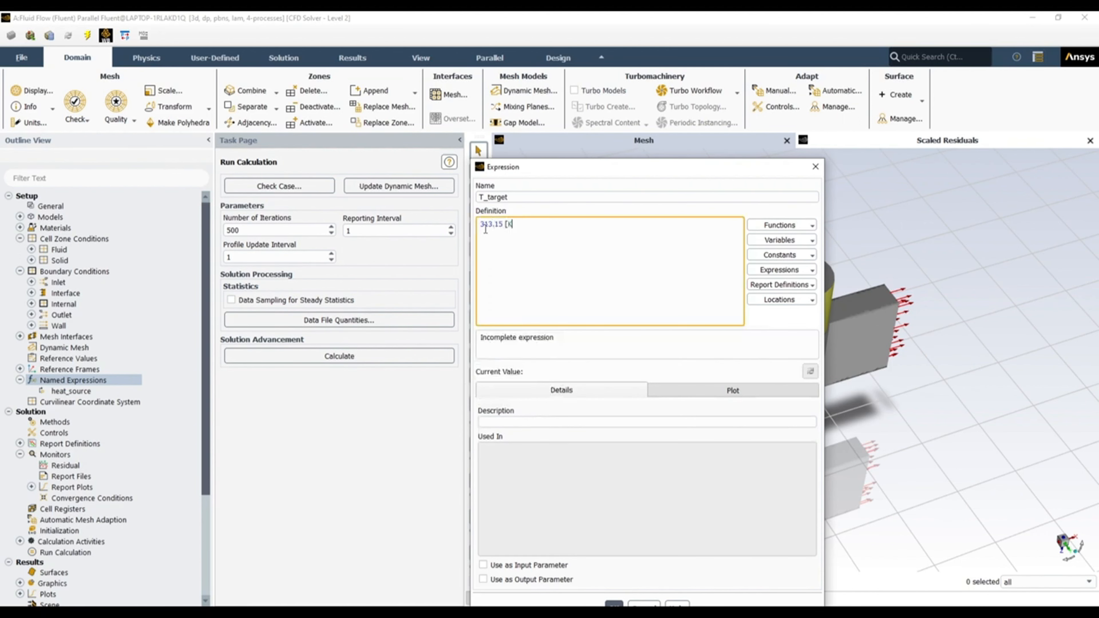
type("]")
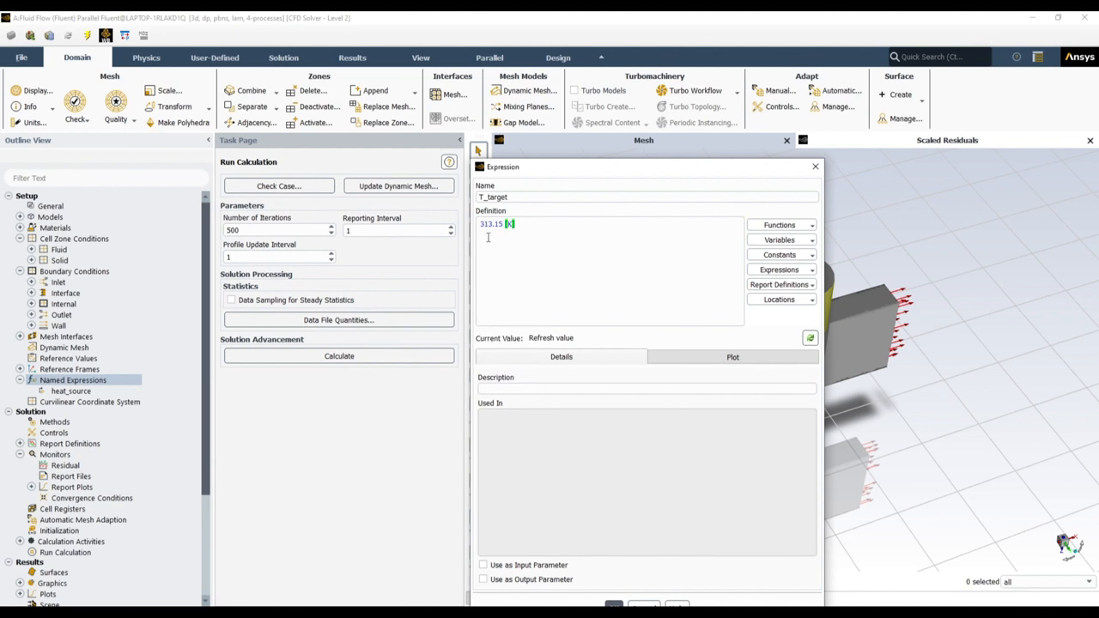
left_click(810, 338)
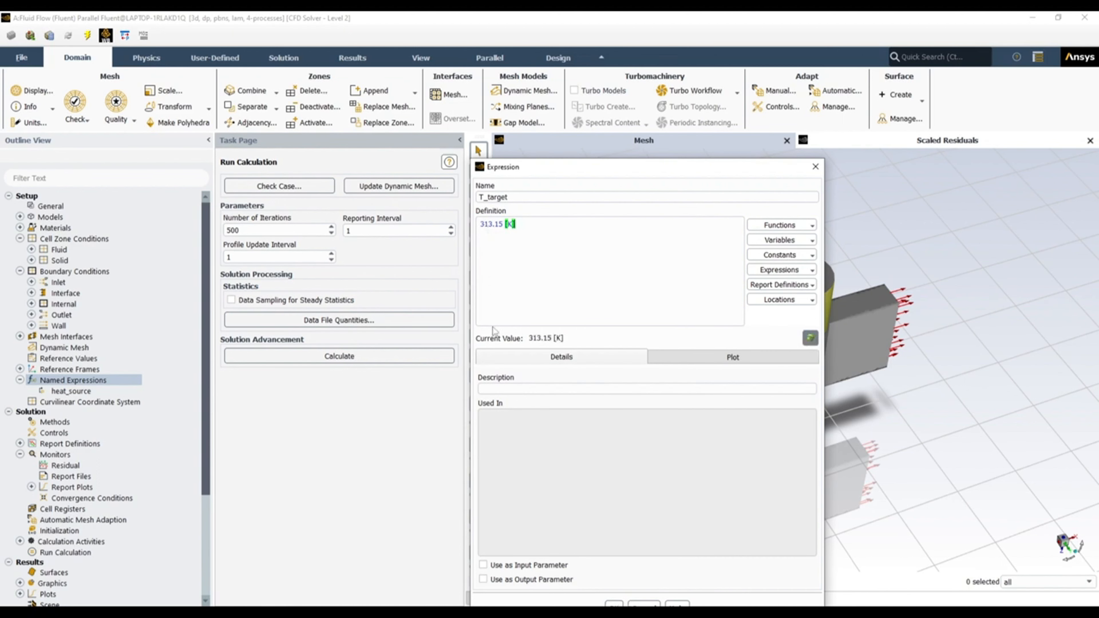
left_click_drag(663, 167, 567, 106)
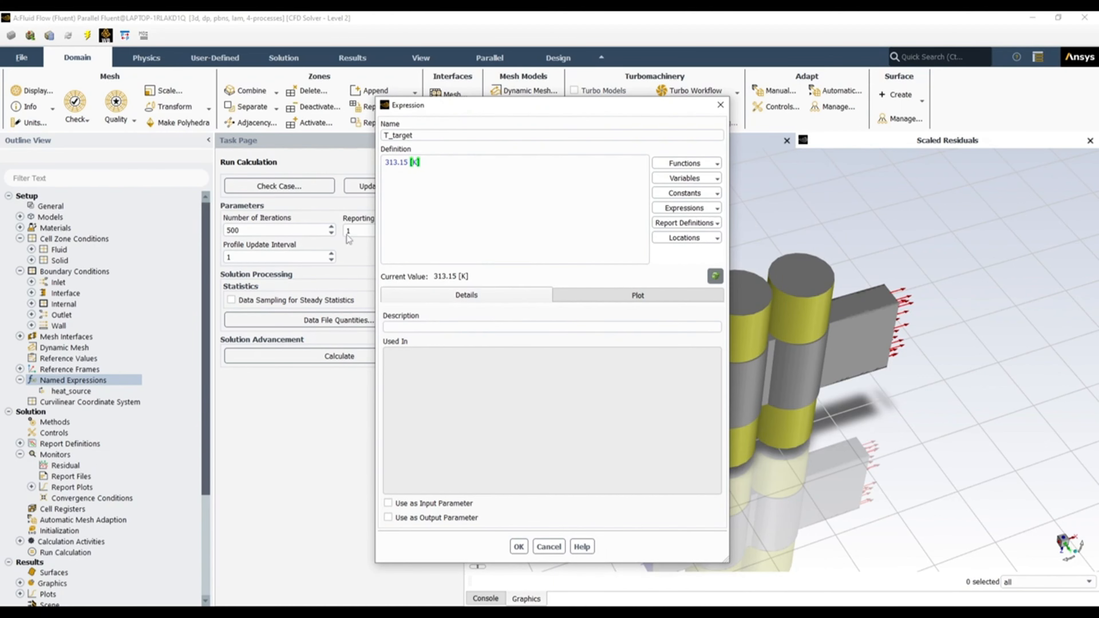
left_click(520, 548)
Create a named expression flow_initial defined as 2 [g/s], evaluate it and save it
right_click(98, 385)
left_click(115, 387)
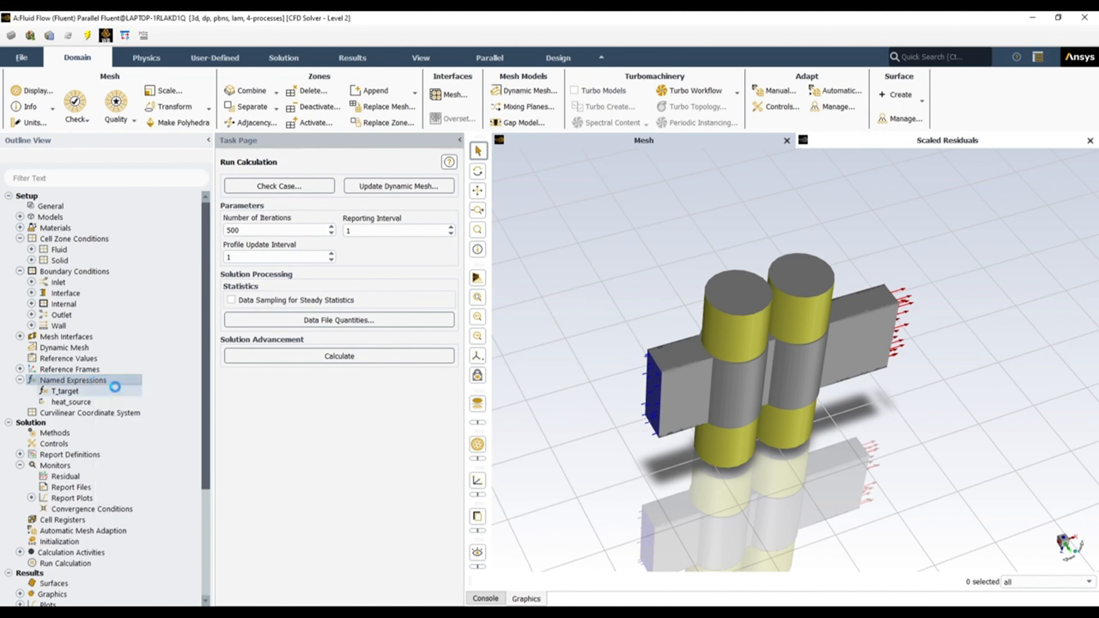
type("flow")
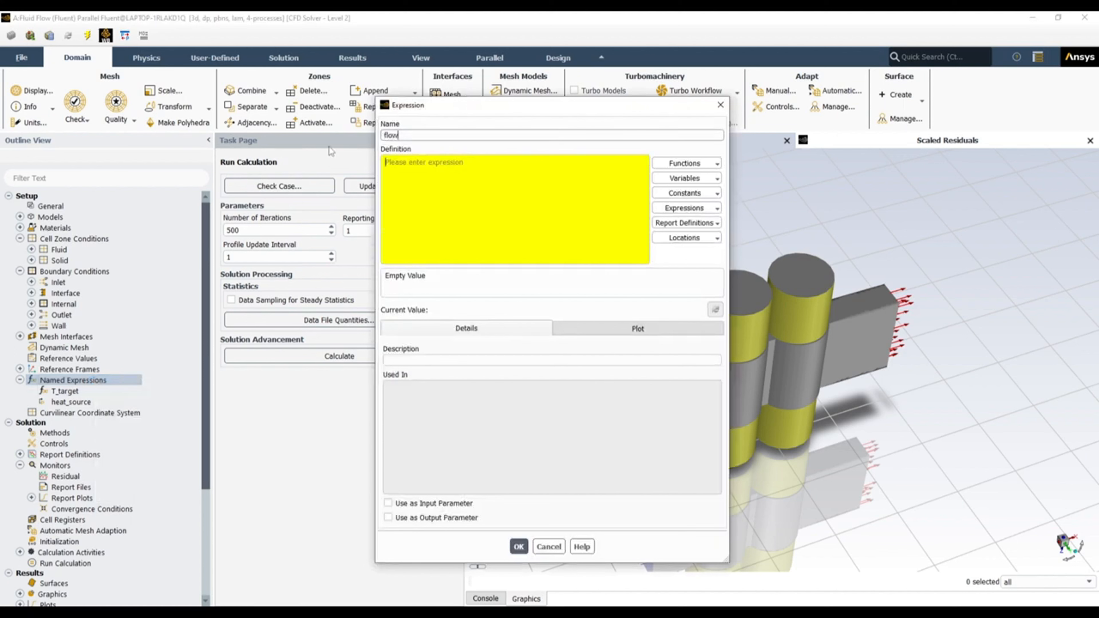
type("_initial")
left_click(486, 179)
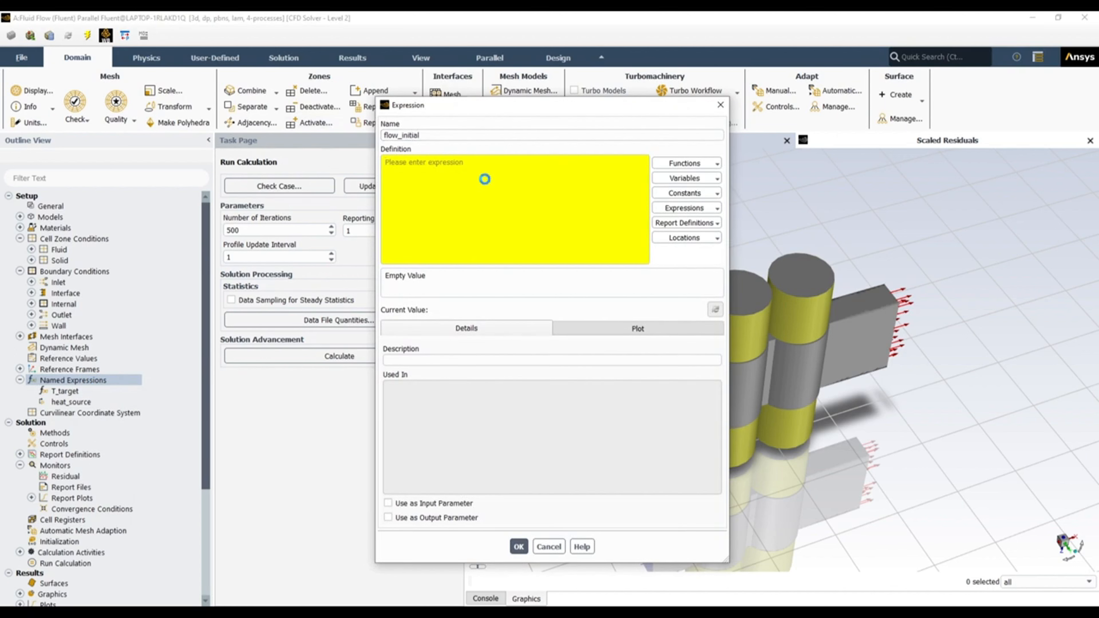
type("2 [")
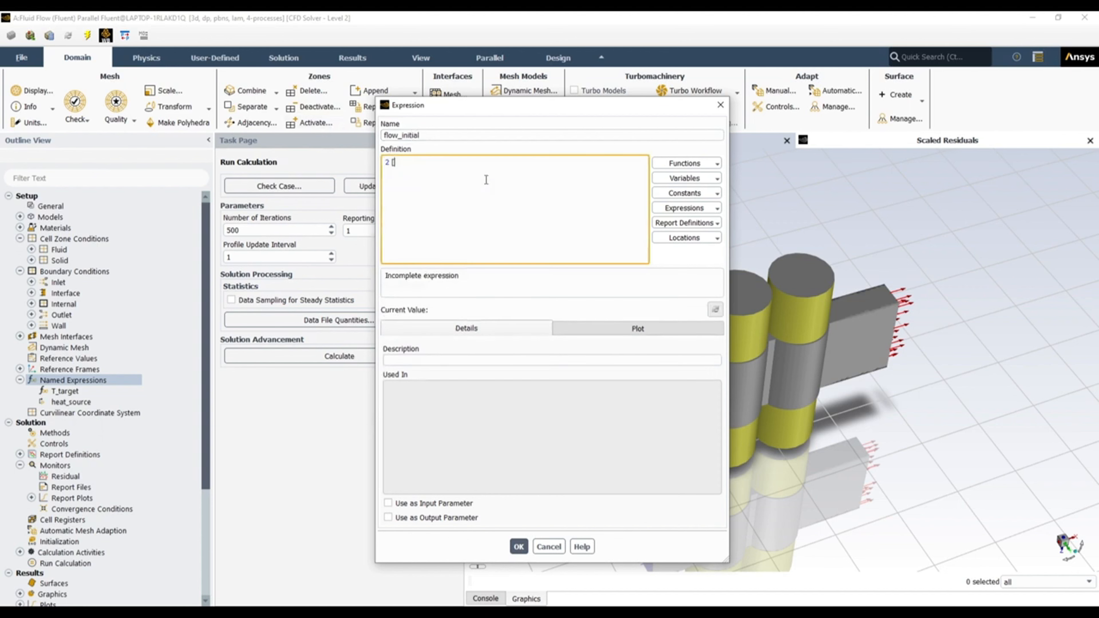
type("g/s]")
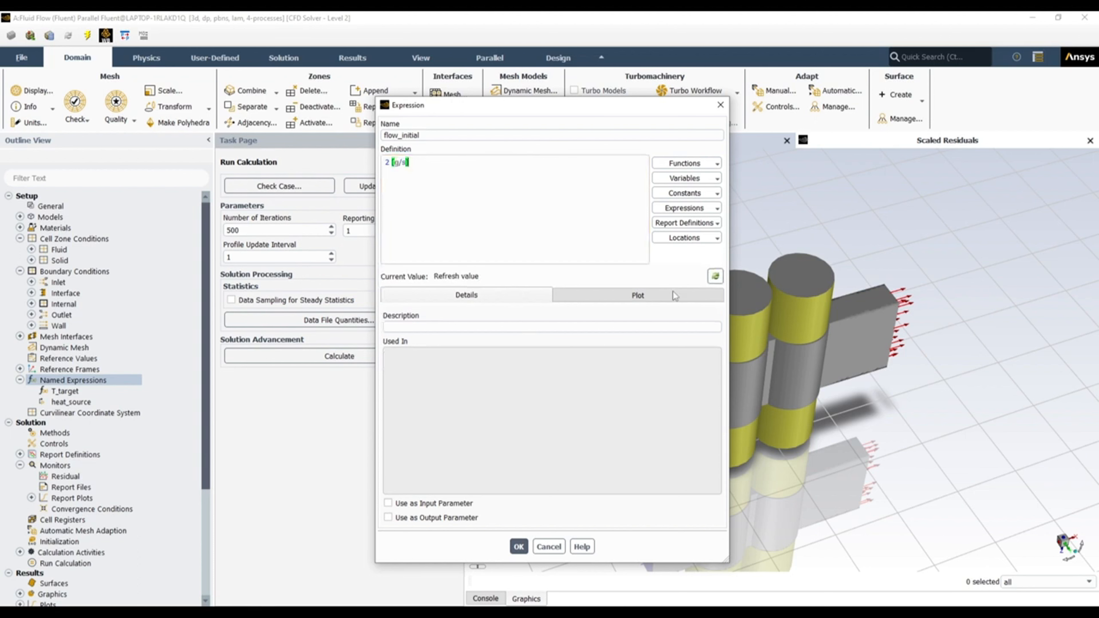
left_click(714, 276)
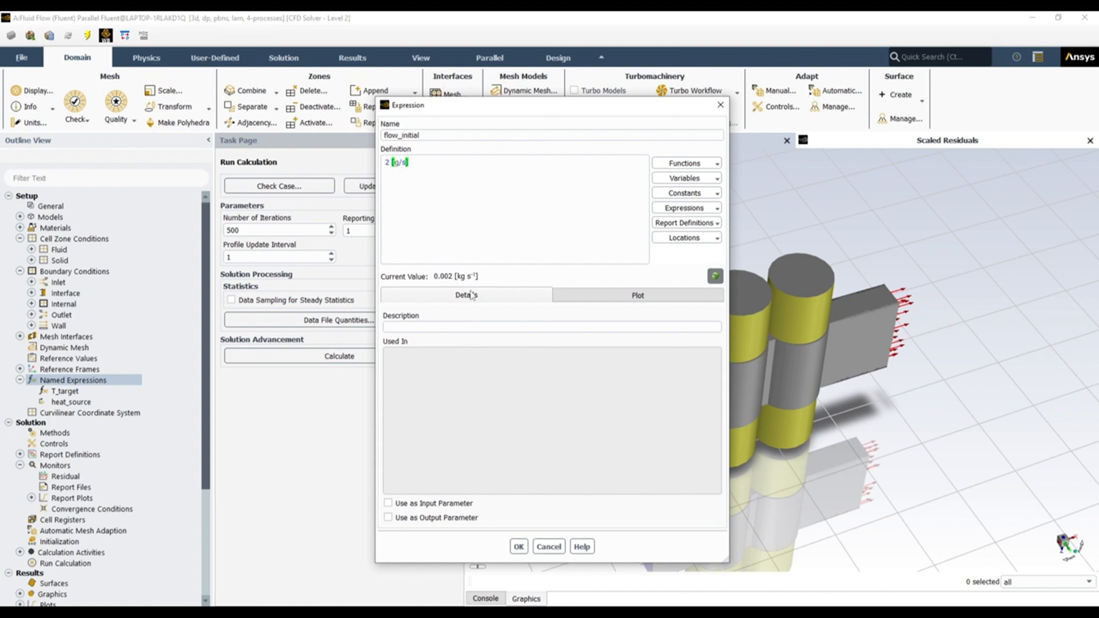
left_click(517, 546)
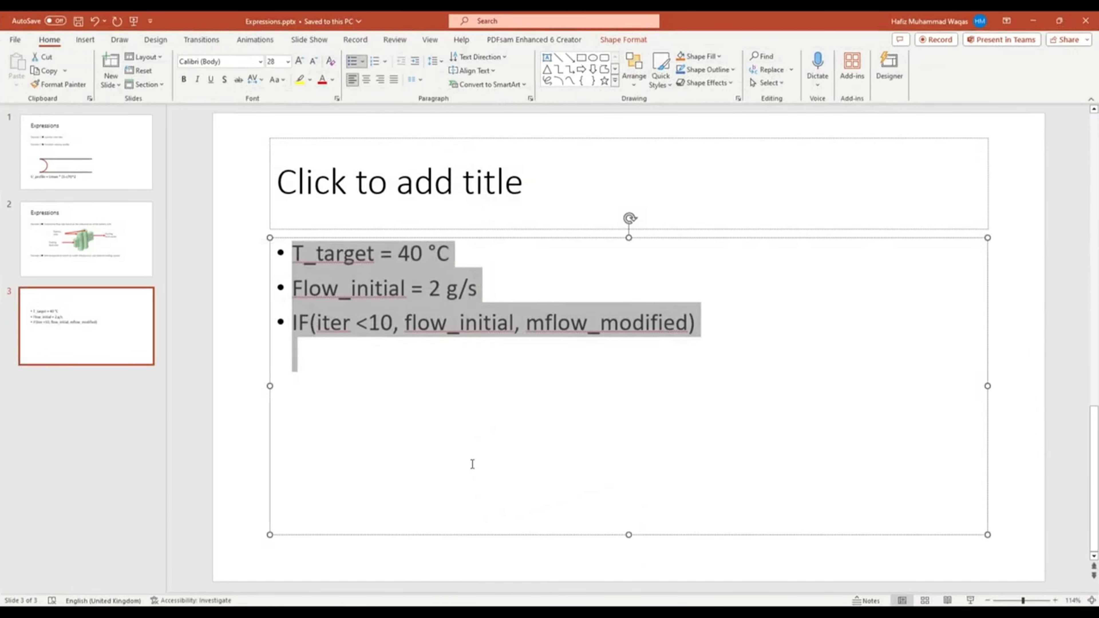
Copy IF(iter <10, flow_initial, mflow_modified) from the PowerPoint slide into a new Fluent named expression's definition, removing the bullet characters
left_click(472, 464)
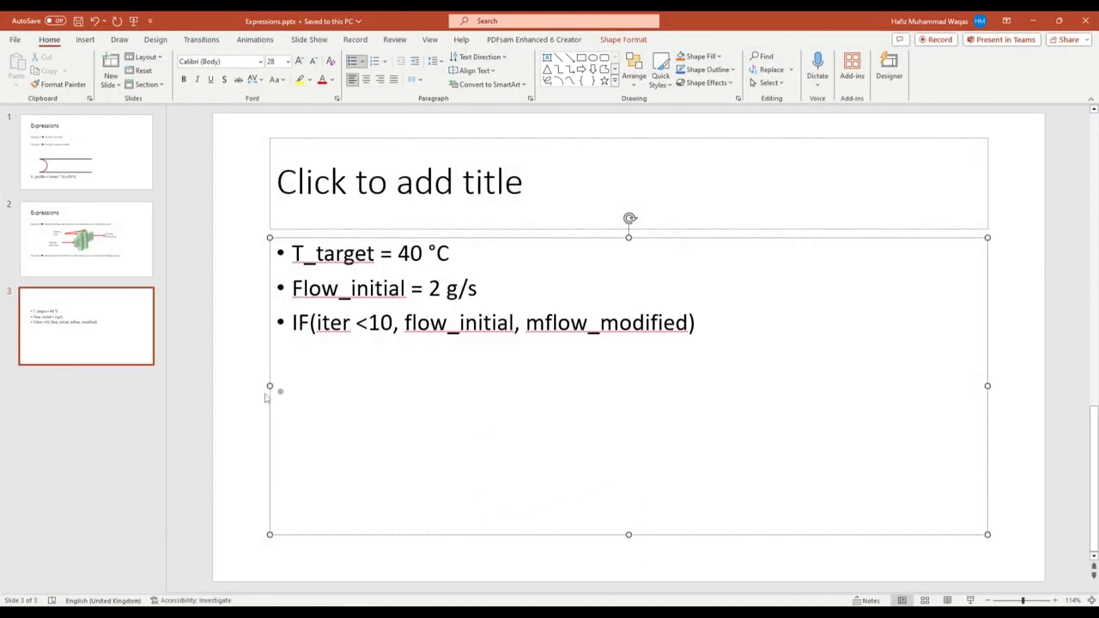
left_click_drag(293, 322, 616, 343)
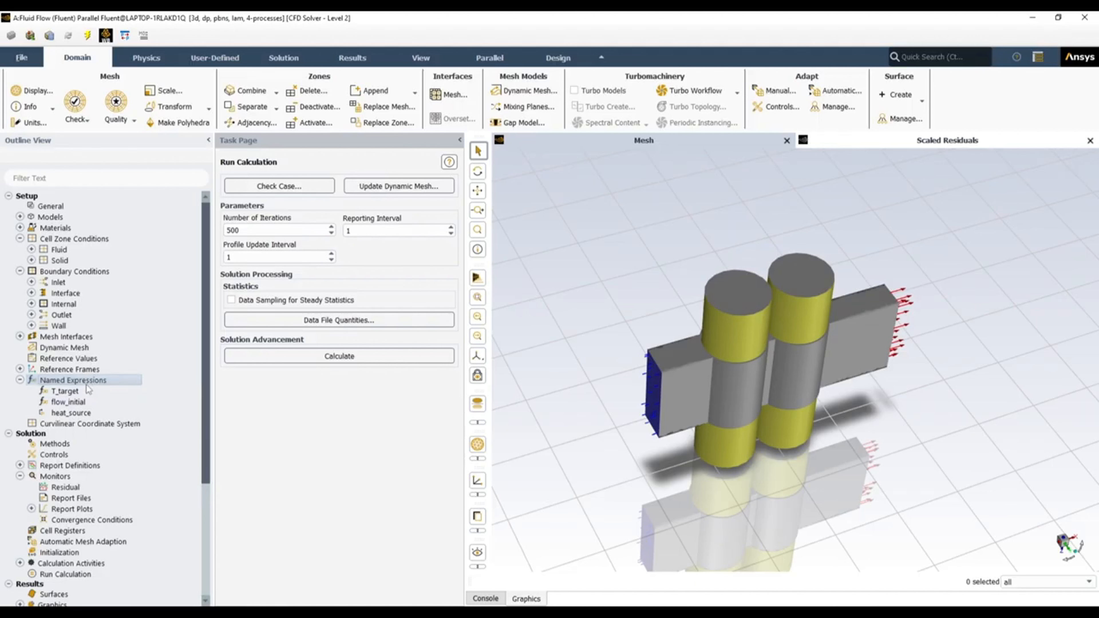
right_click(83, 381)
left_click(113, 386)
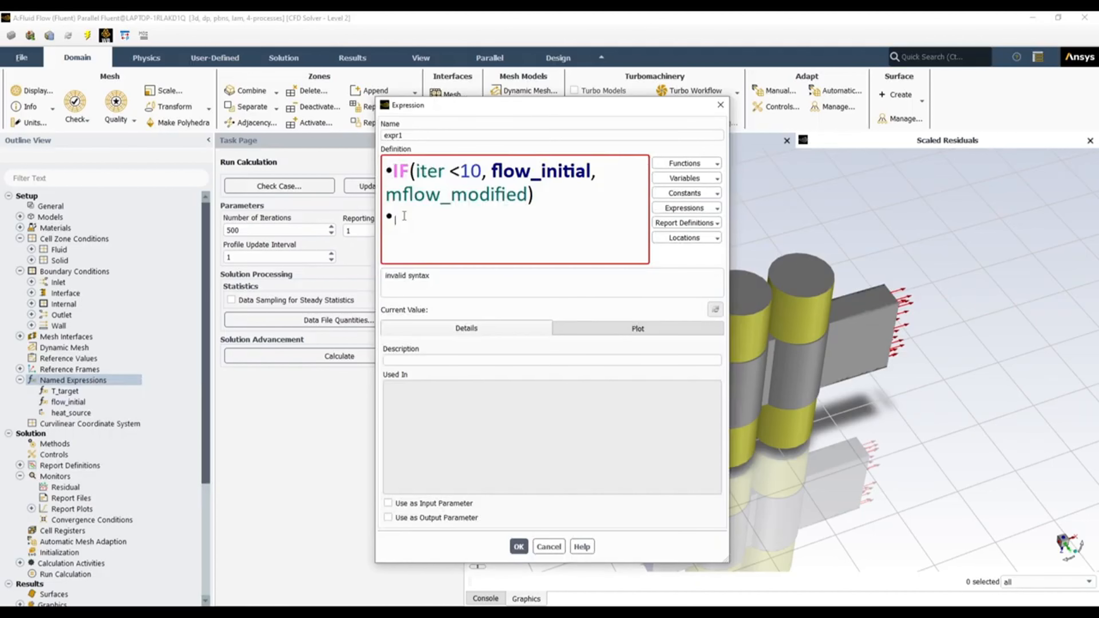
key("BackSpace")
left_click(393, 170)
key("BackSpace")
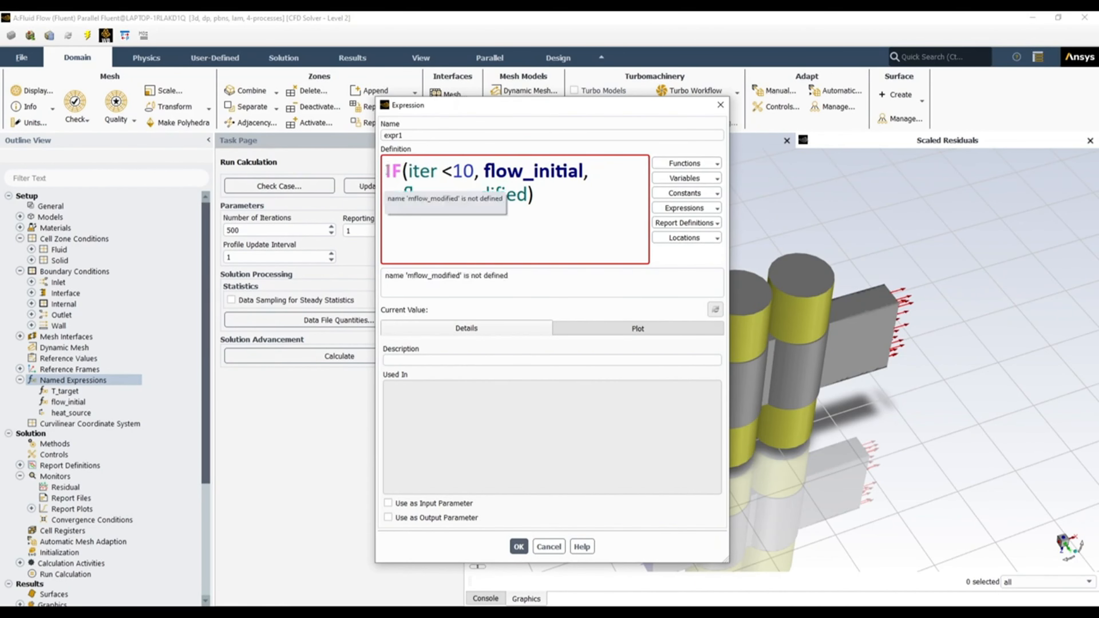
Name the conditional expression flow_in and review the flow_initial argument in its definition
double_click(406, 136)
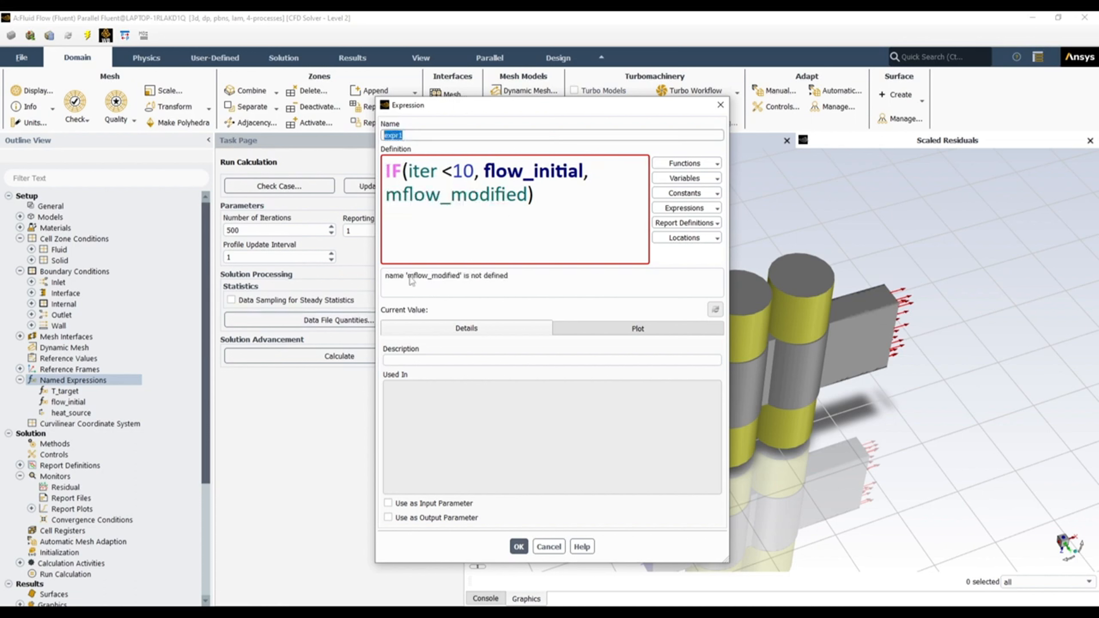
type("flow_in")
left_click_drag(483, 172, 578, 172)
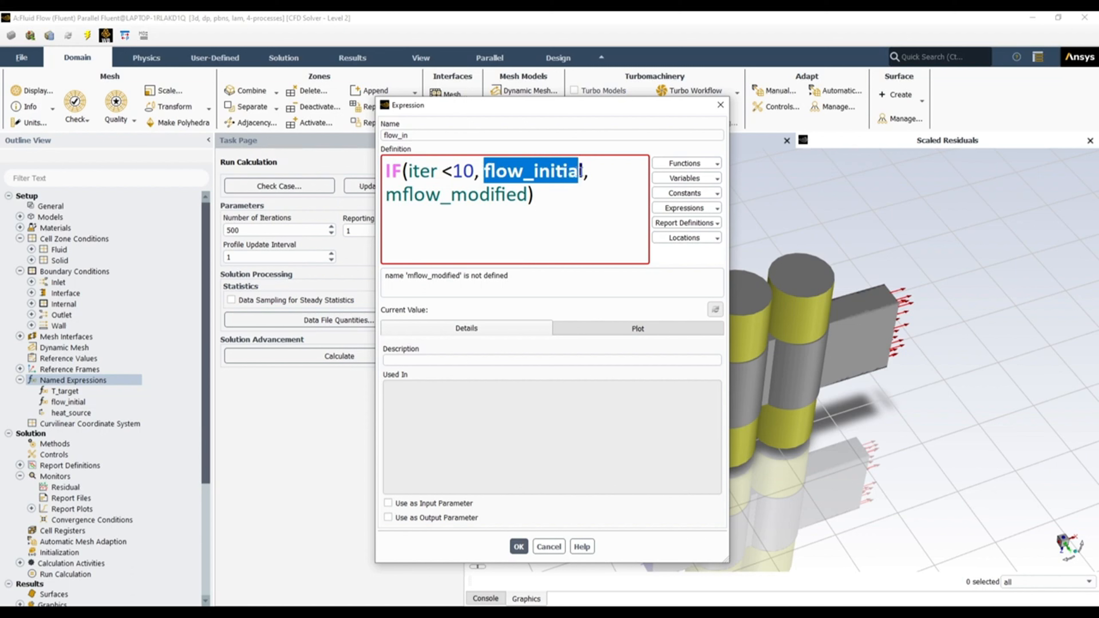
left_click(438, 226)
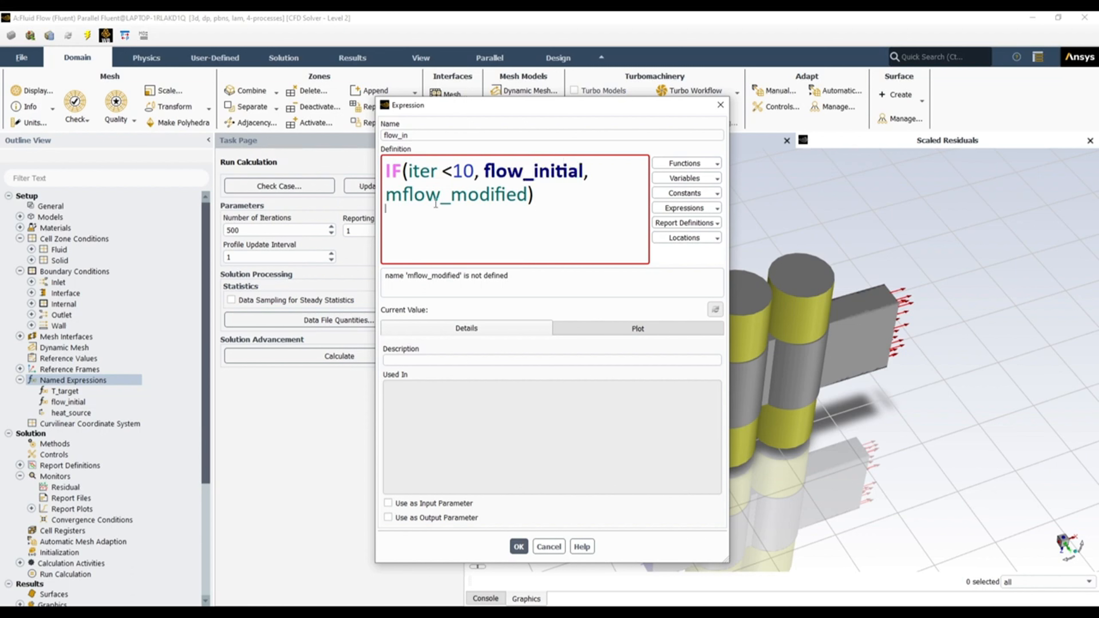
Check the mflow_modified argument in the widened expression editor and save the flow_in expression
mouse_move(386, 195)
left_mouse_down()
mouse_move(528, 196)
mouse_move(402, 211)
mouse_move(393, 197)
left_mouse_up()
left_click(529, 196)
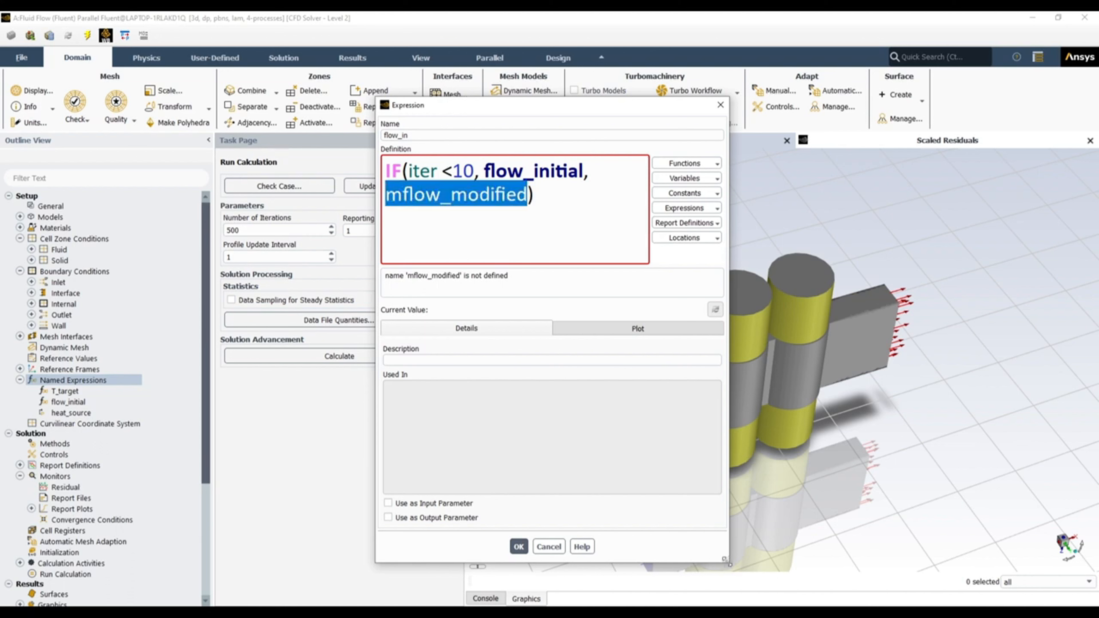
left_click_drag(728, 563, 935, 446)
left_click(645, 217)
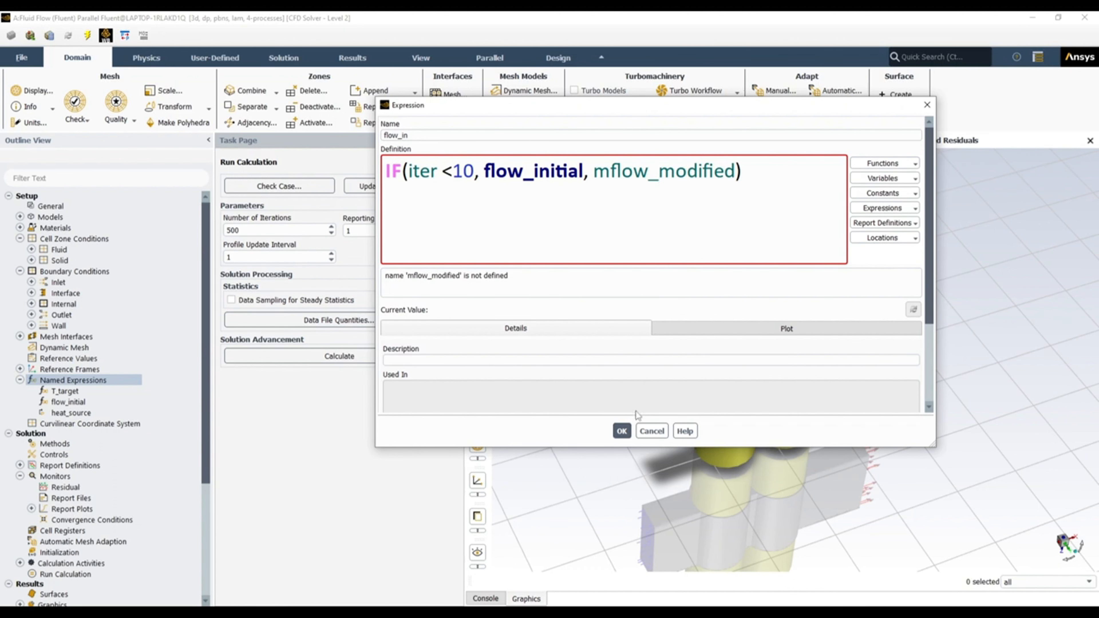
left_click(621, 431)
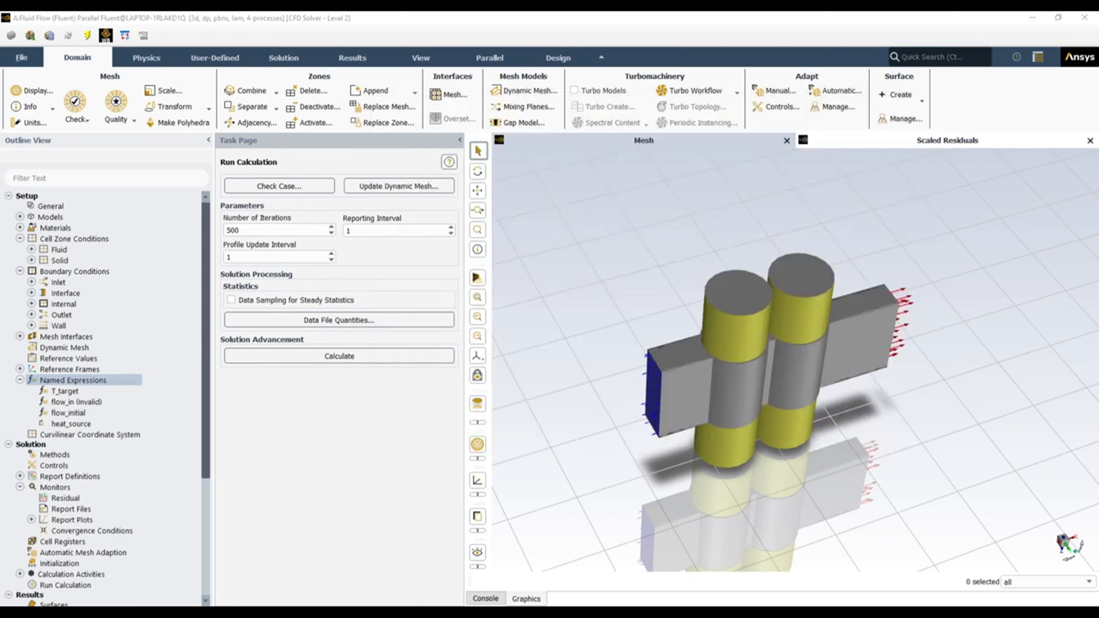
Switch to PowerPoint to review the Example 3 battery cooling slide, and return to Fluent
key("alt+Tab")
left_click(86, 238)
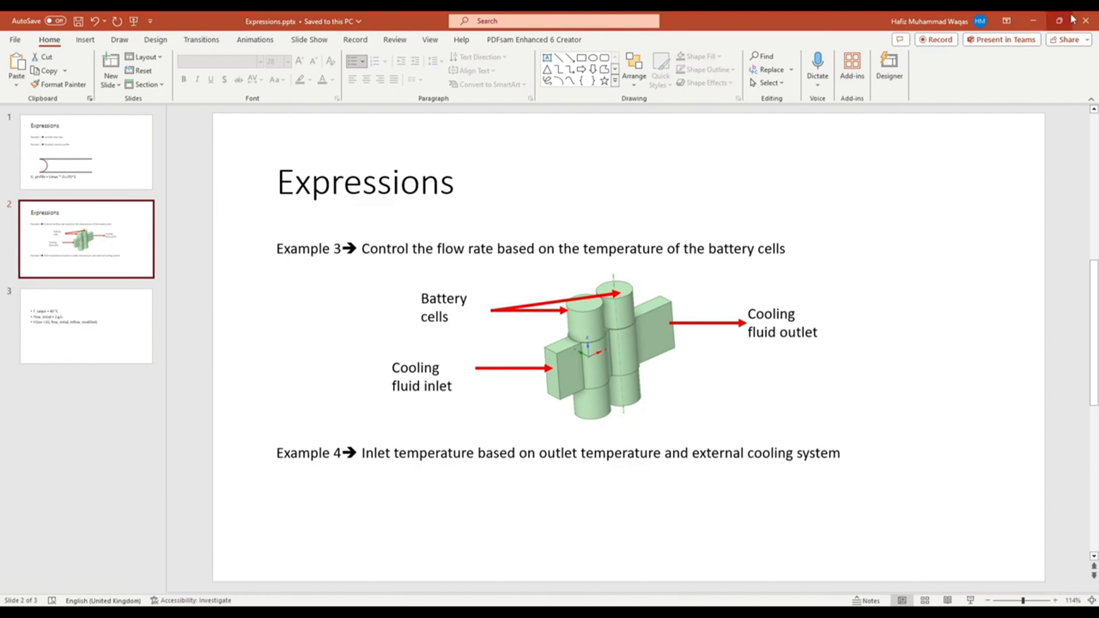
left_click(1032, 21)
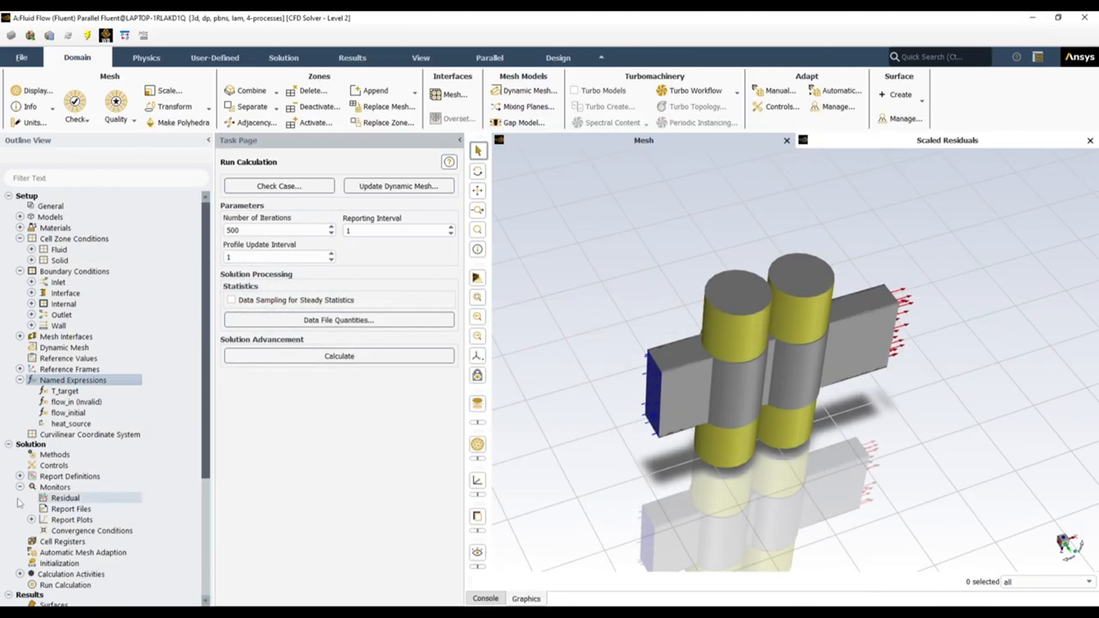
Delete the report definition current_temp_1, including its removal from all report files and plots
left_click(20, 476)
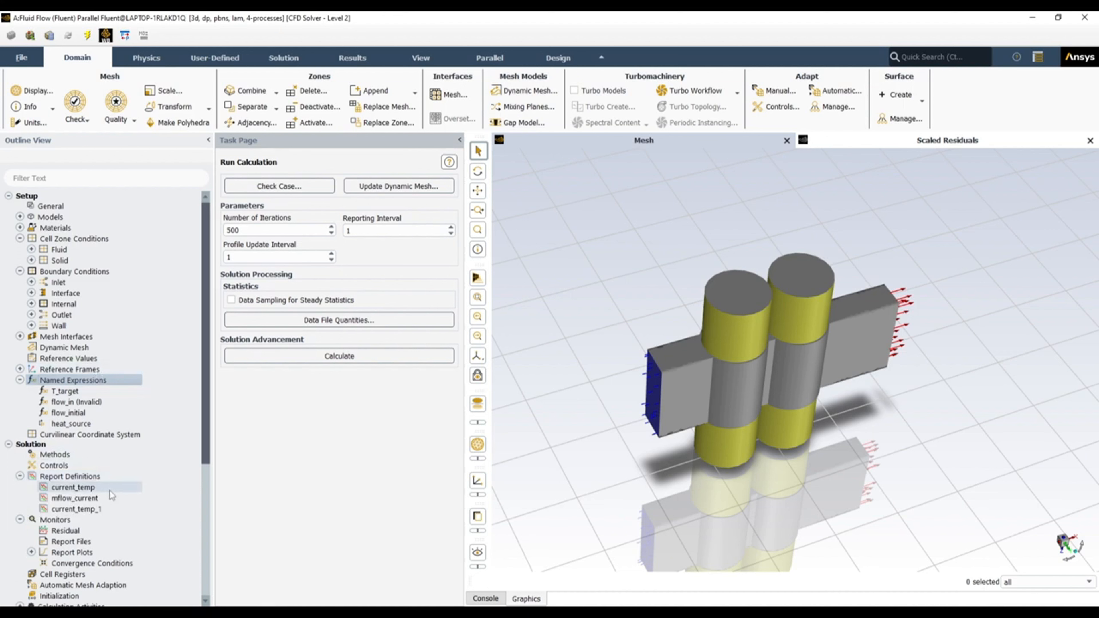
right_click(93, 508)
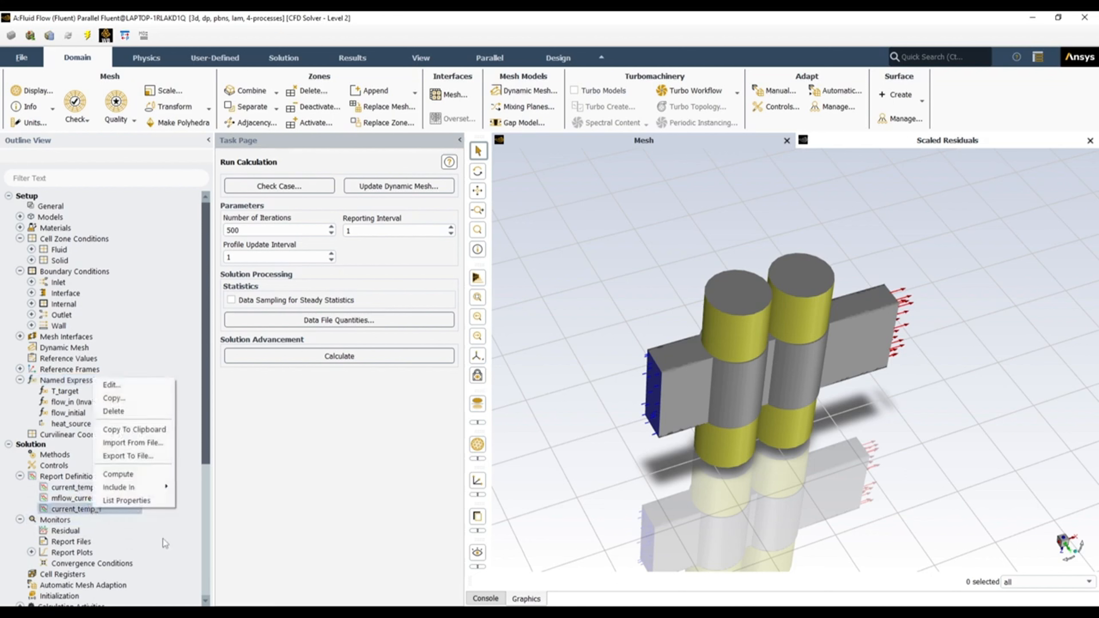
left_click(147, 416)
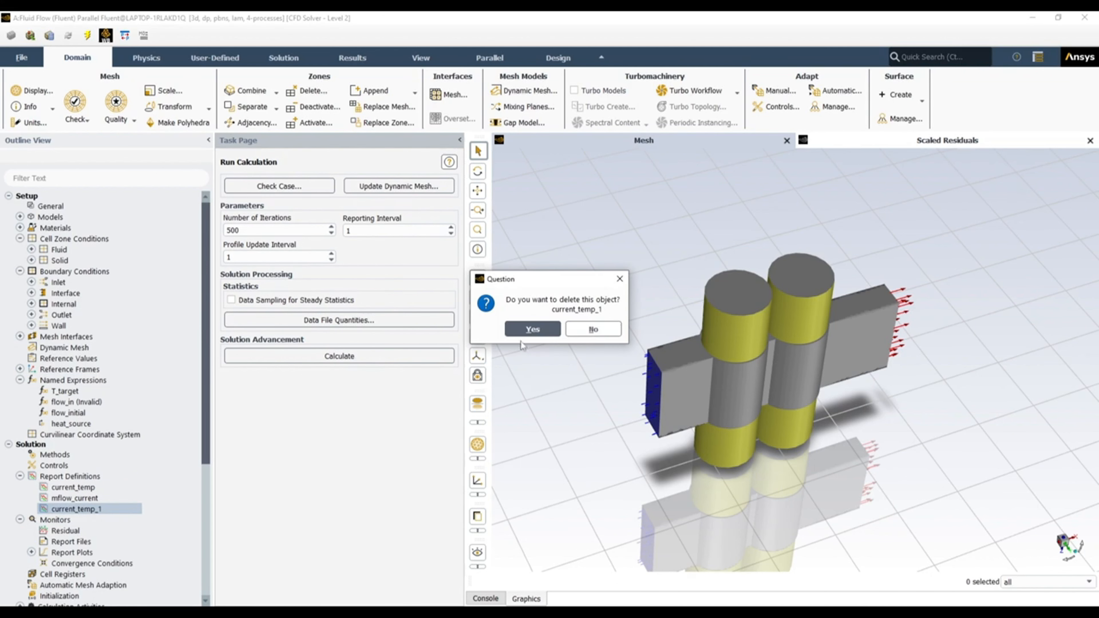
left_click(531, 329)
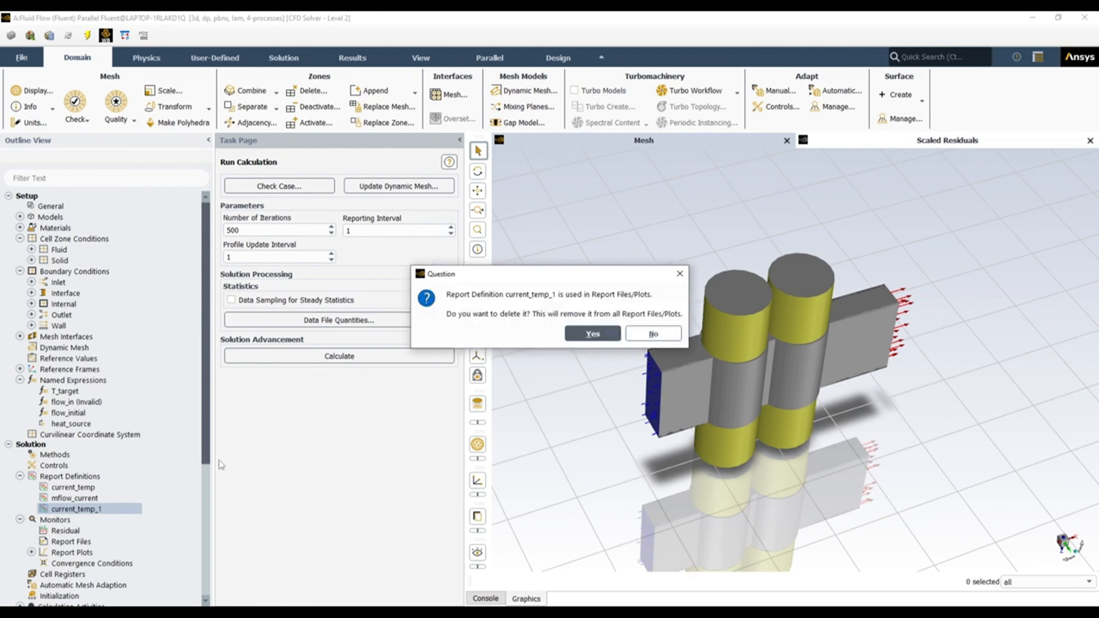
left_click(589, 335)
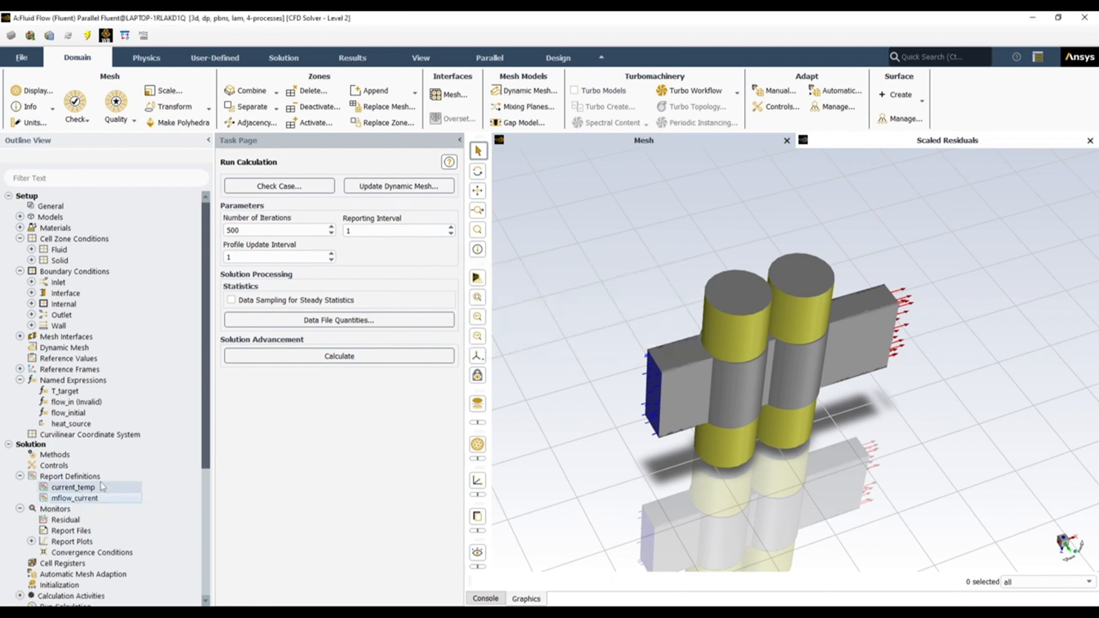
right_click(81, 477)
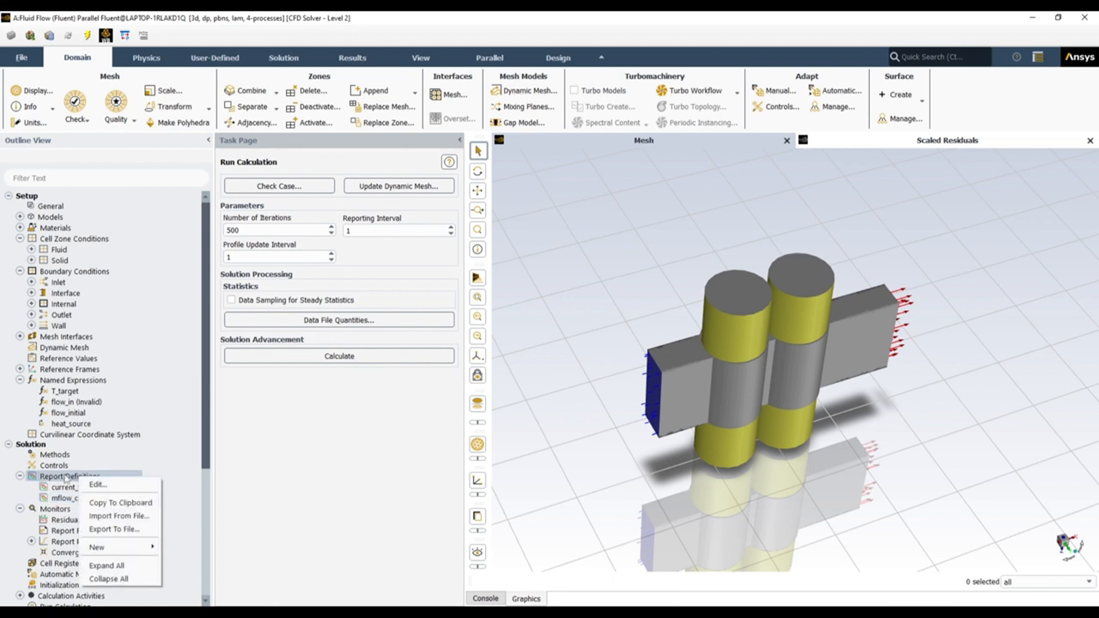
mouse_move(113, 547)
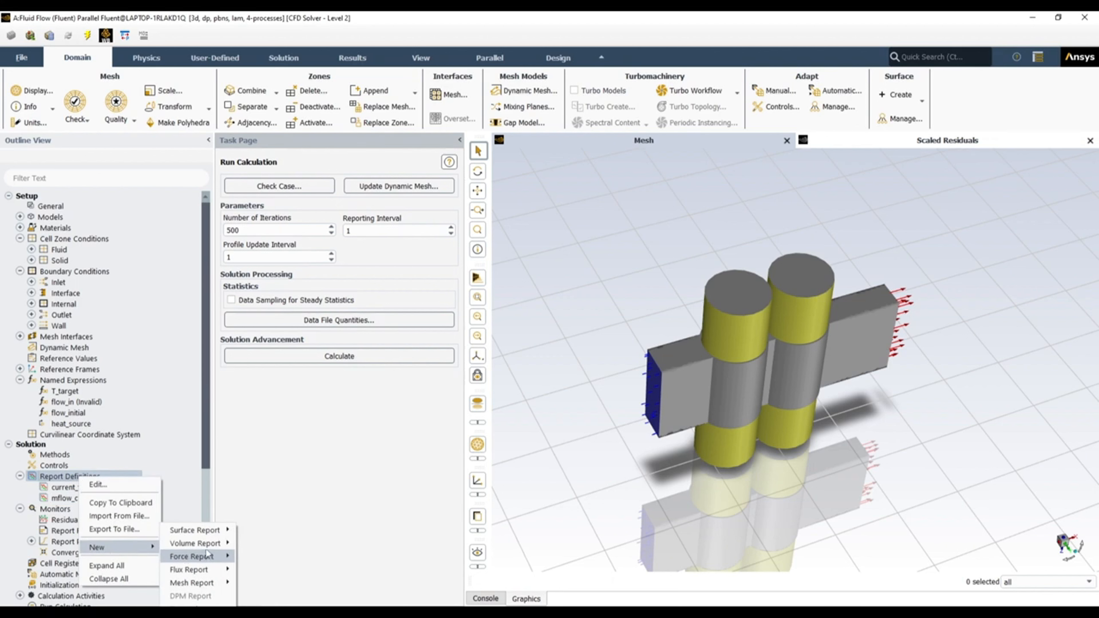
mouse_move(195, 543)
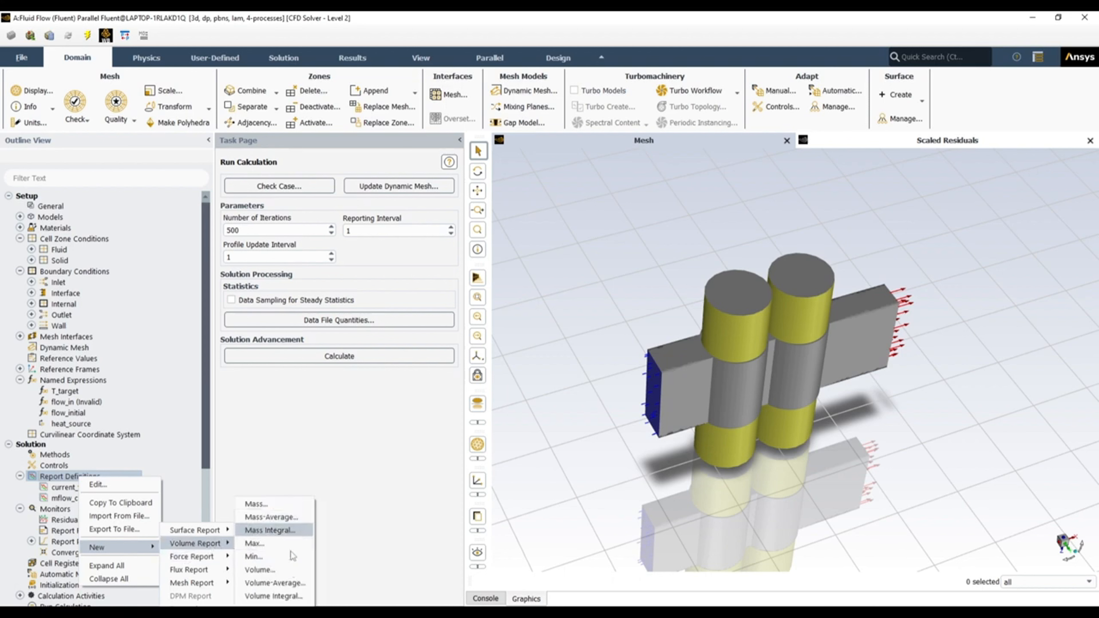
left_click(288, 583)
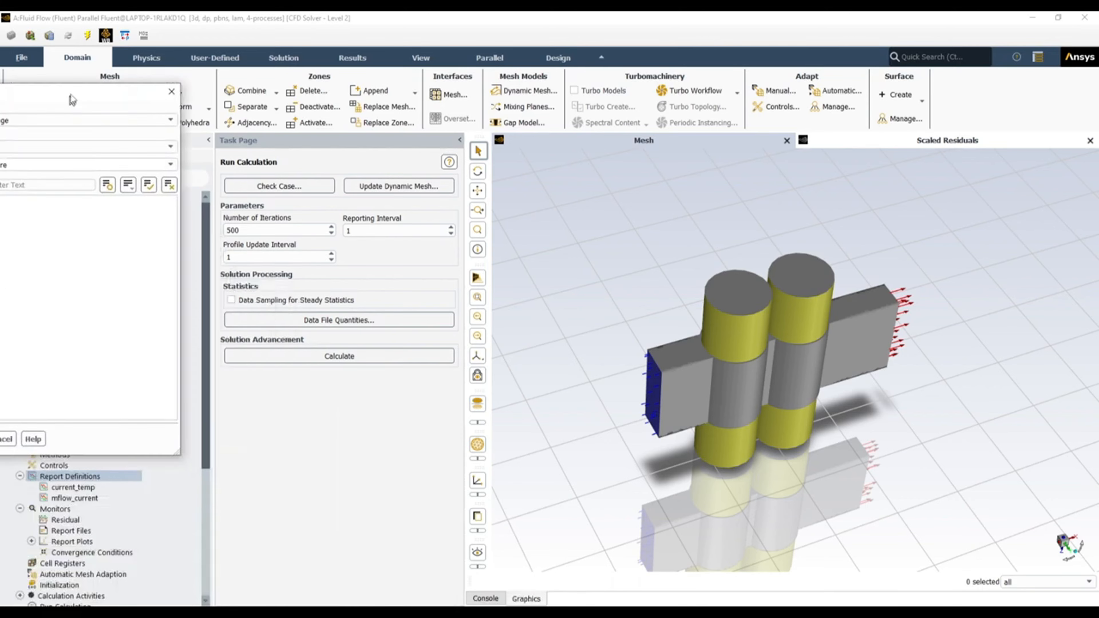
left_click_drag(397, 188, 291, 179)
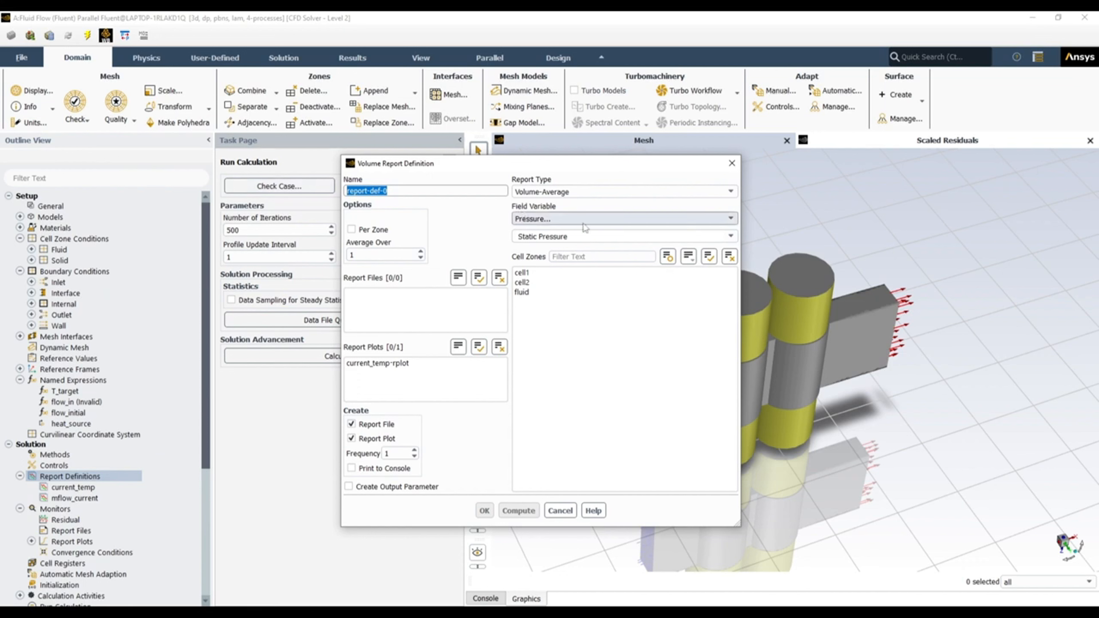
left_click(730, 192)
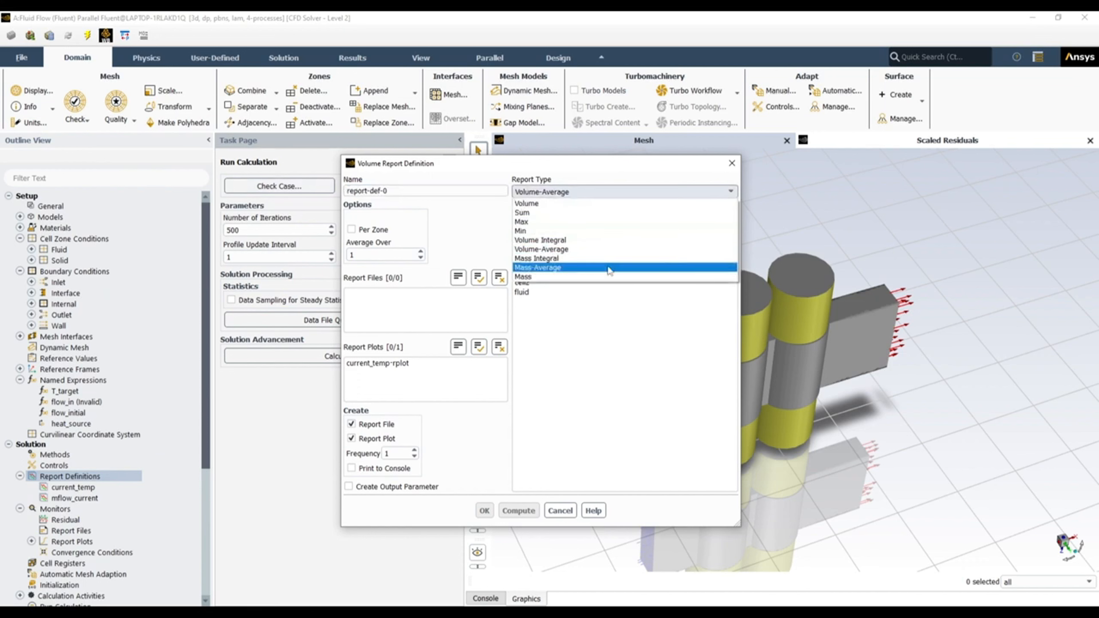
left_click(606, 249)
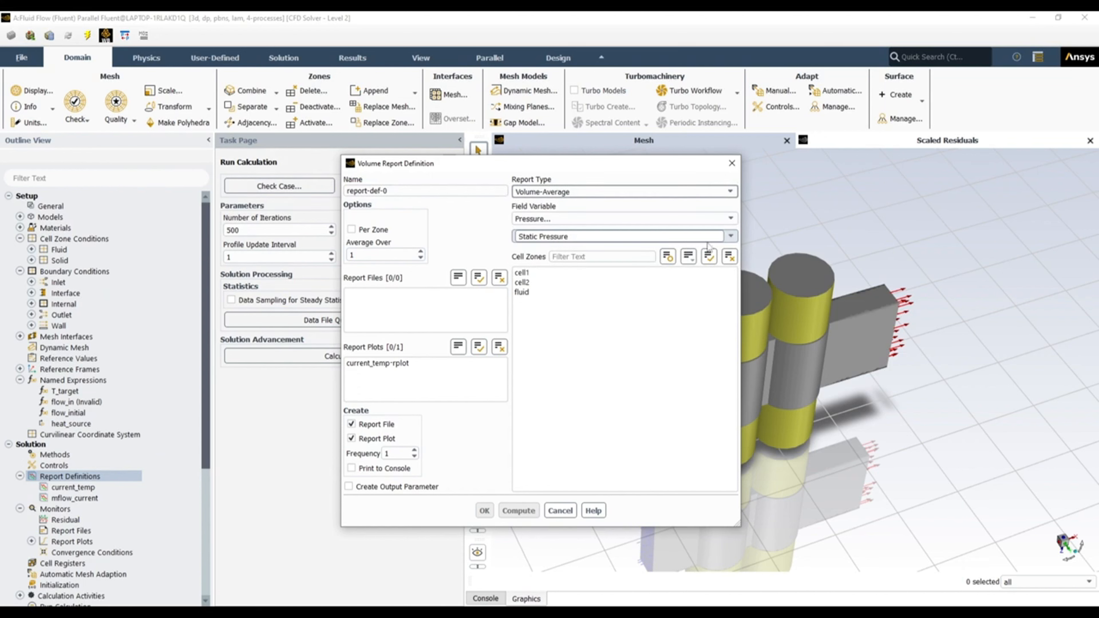
left_click(627, 219)
left_click(618, 265)
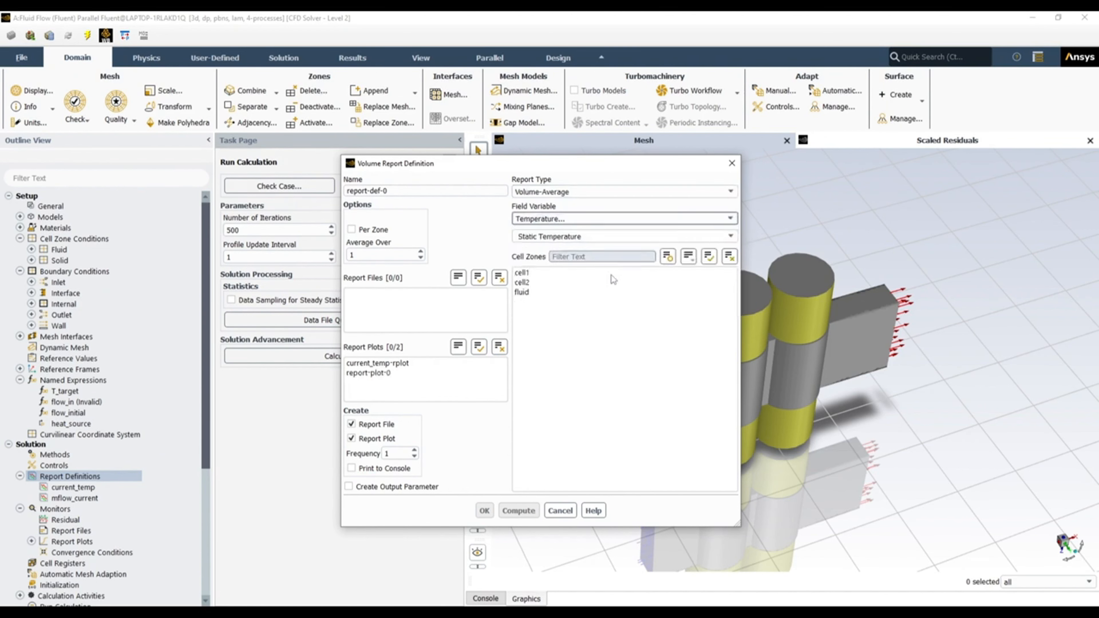
left_click(536, 282)
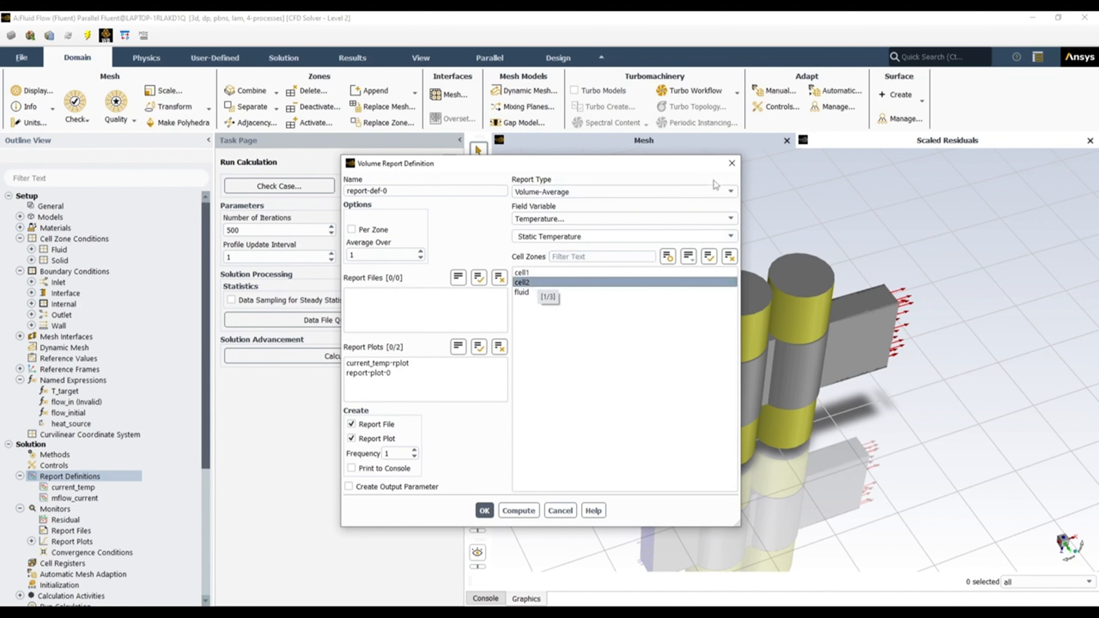
left_click(731, 164)
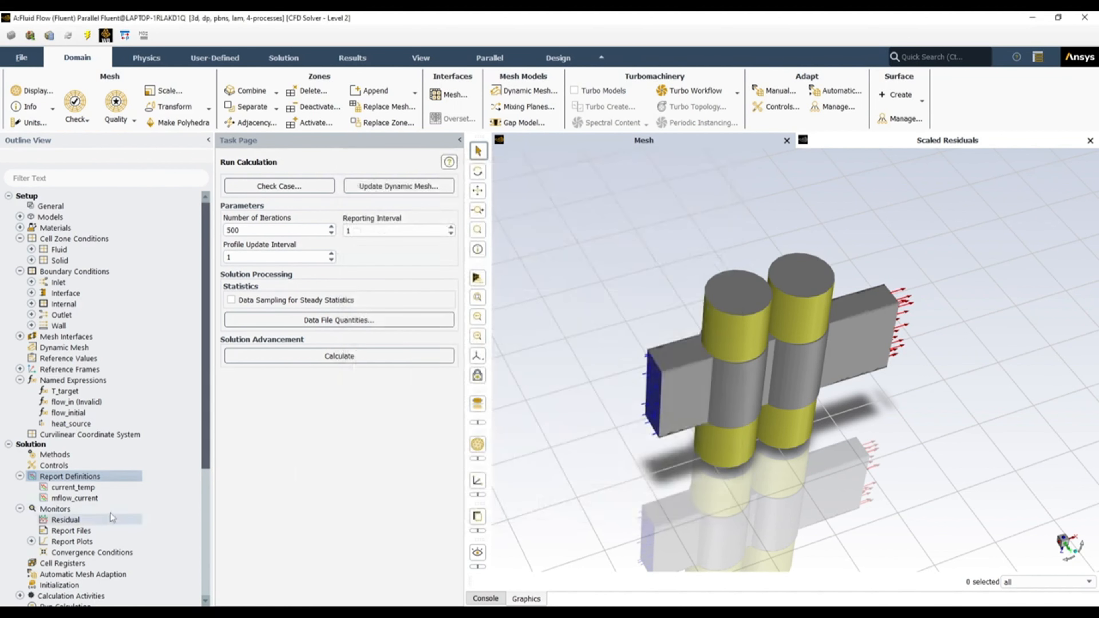
Review the volume-average temperature settings of the current_temp report definition, accept them and select mflow_current
double_click(75, 487)
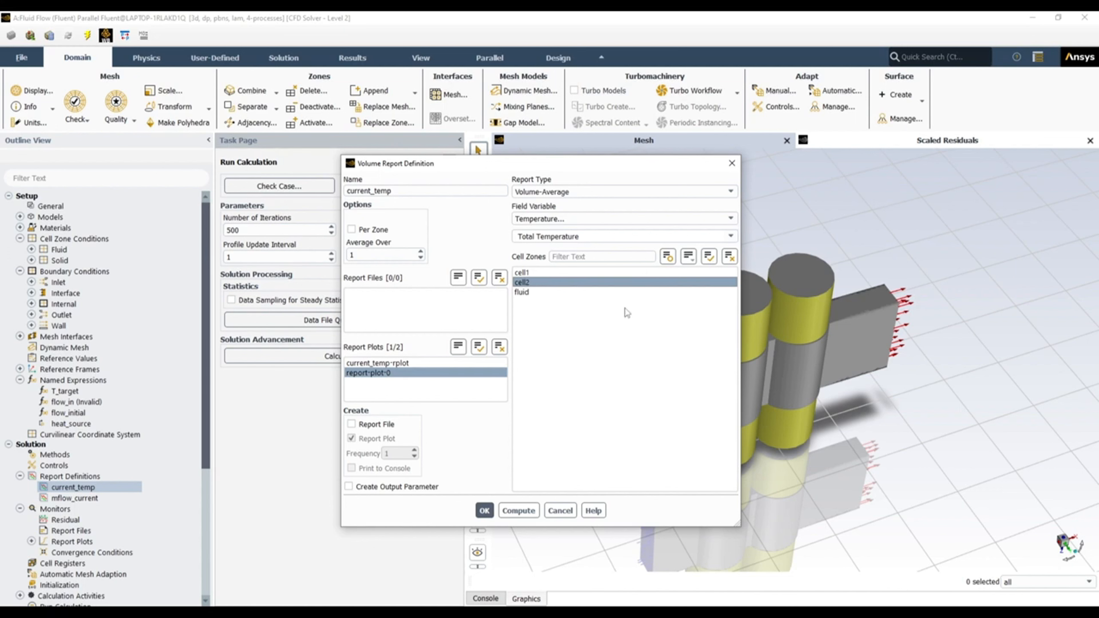
left_click(484, 511)
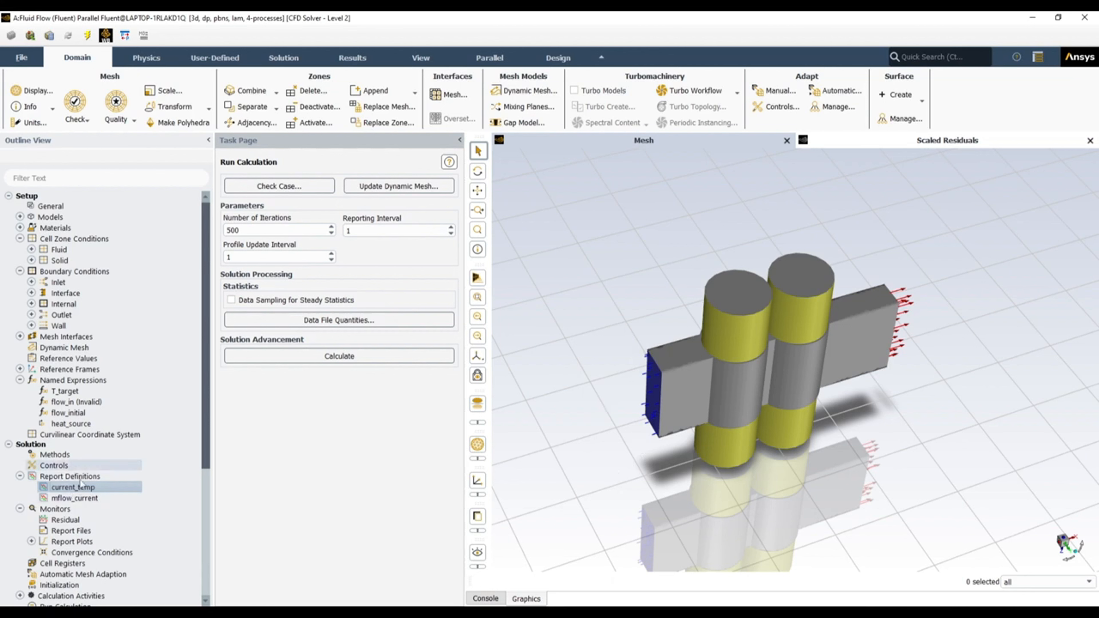
left_click(82, 498)
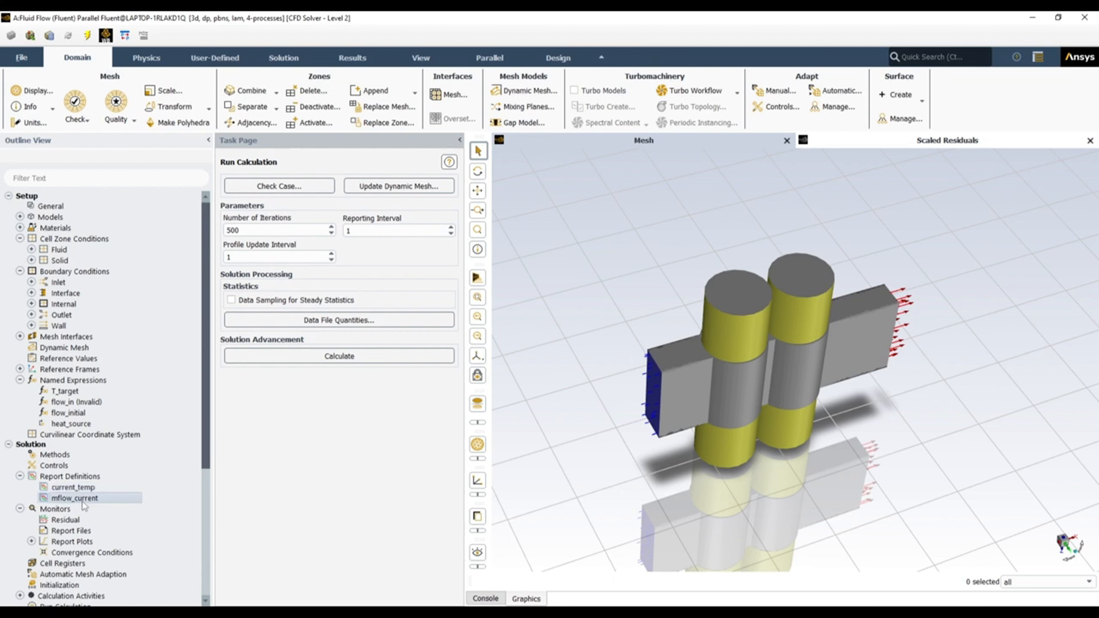
Start a new mass flow rate flux report definition named current_flow with report file creation turned off
right_click(97, 476)
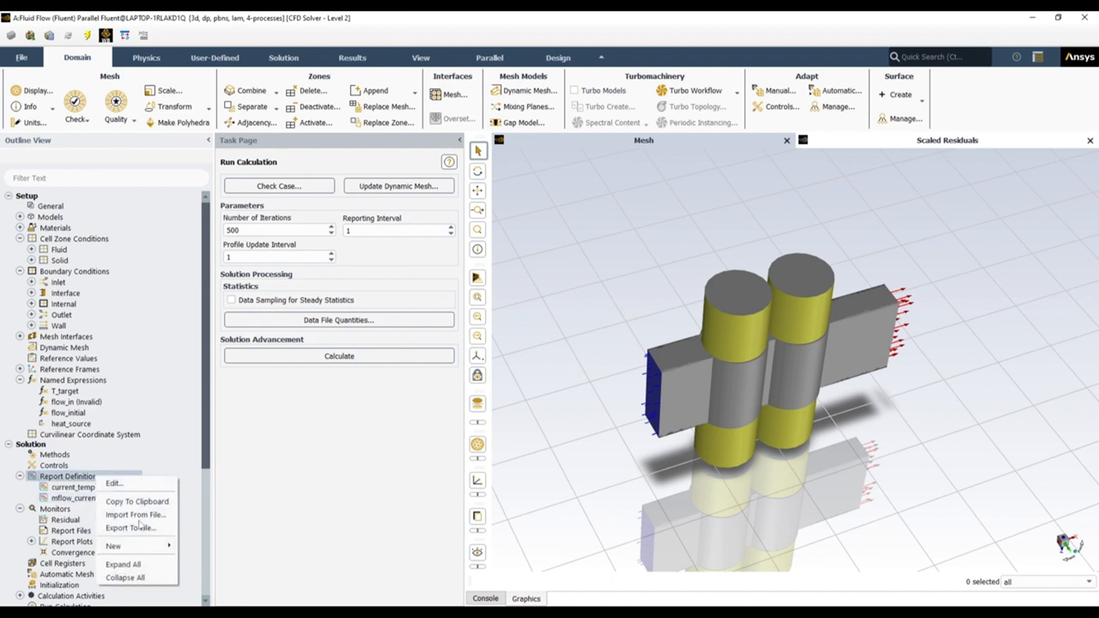
mouse_move(120, 548)
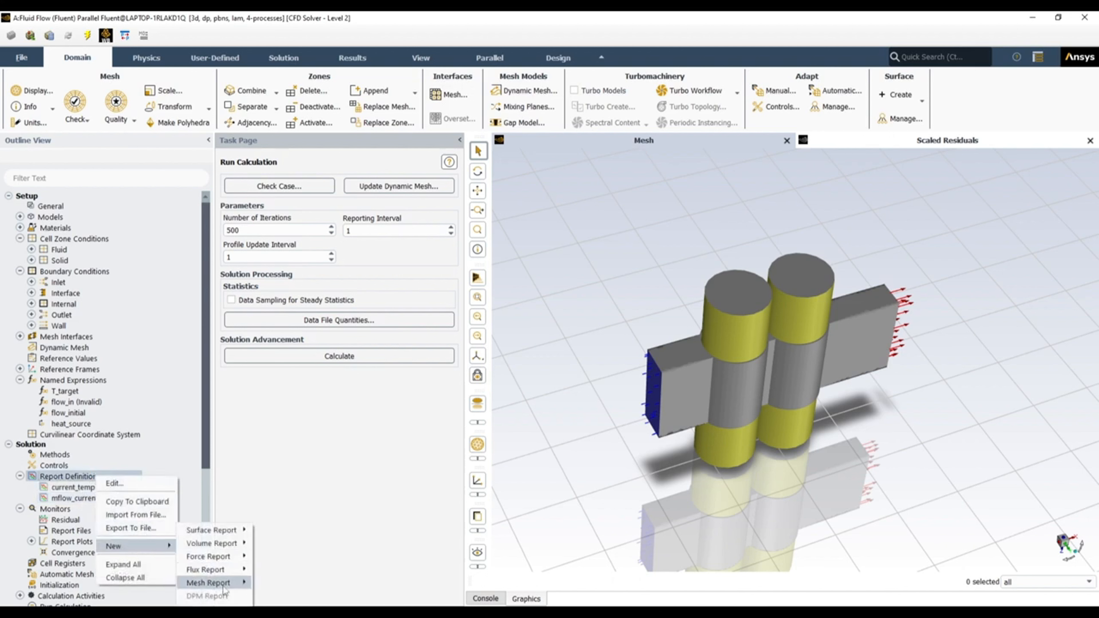
mouse_move(234, 573)
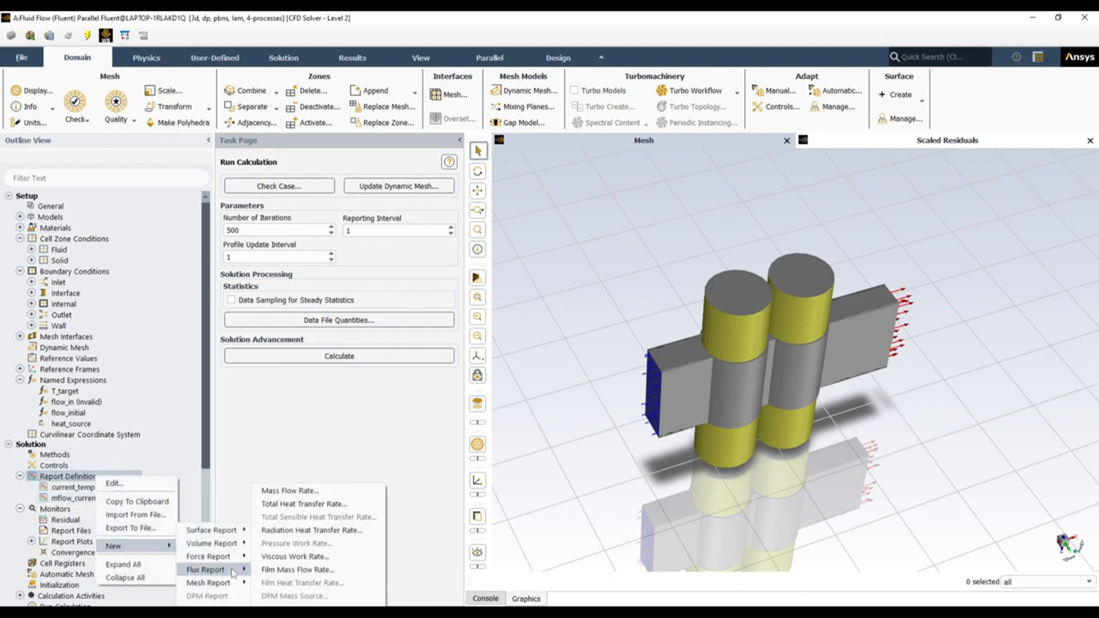
left_click(329, 492)
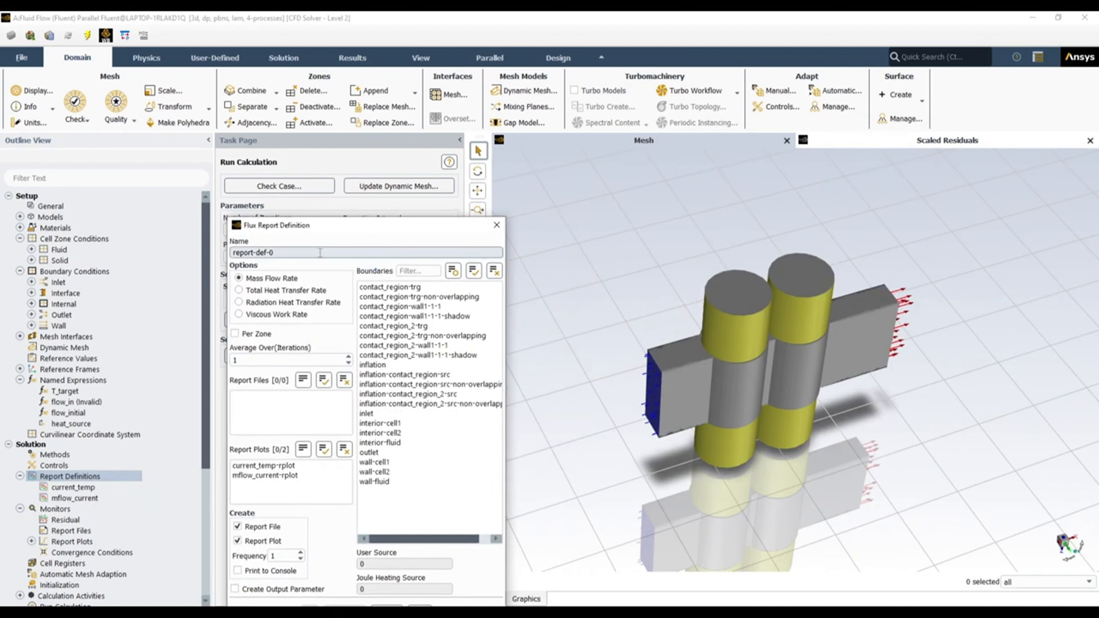
type("current_fow")
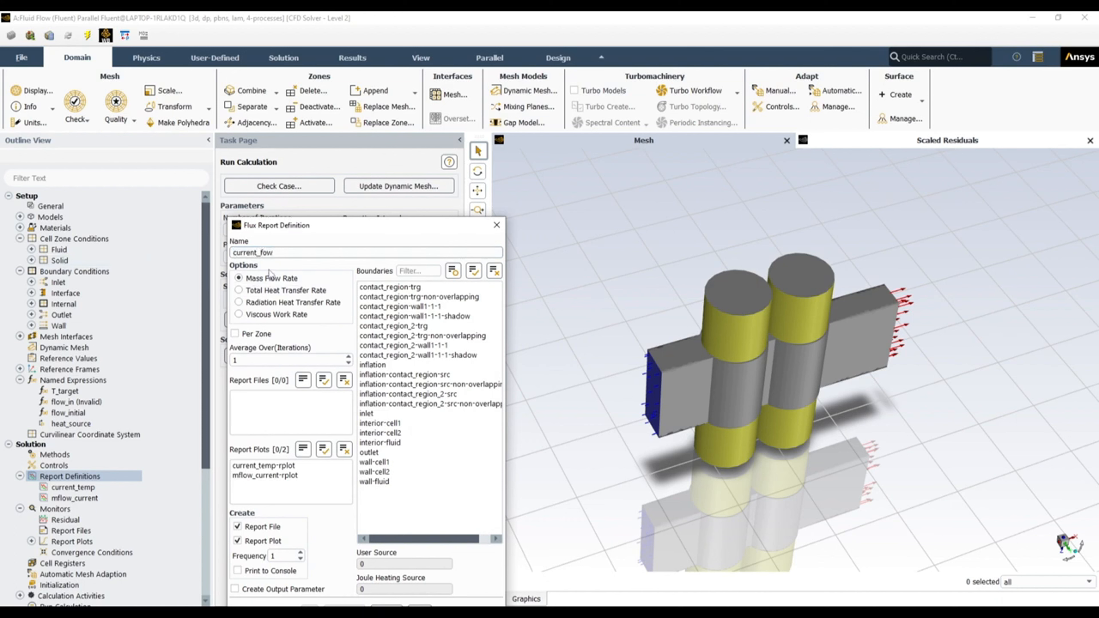
key("BackSpace")
key("BackSpace")
key("BackSpace")
type("flow")
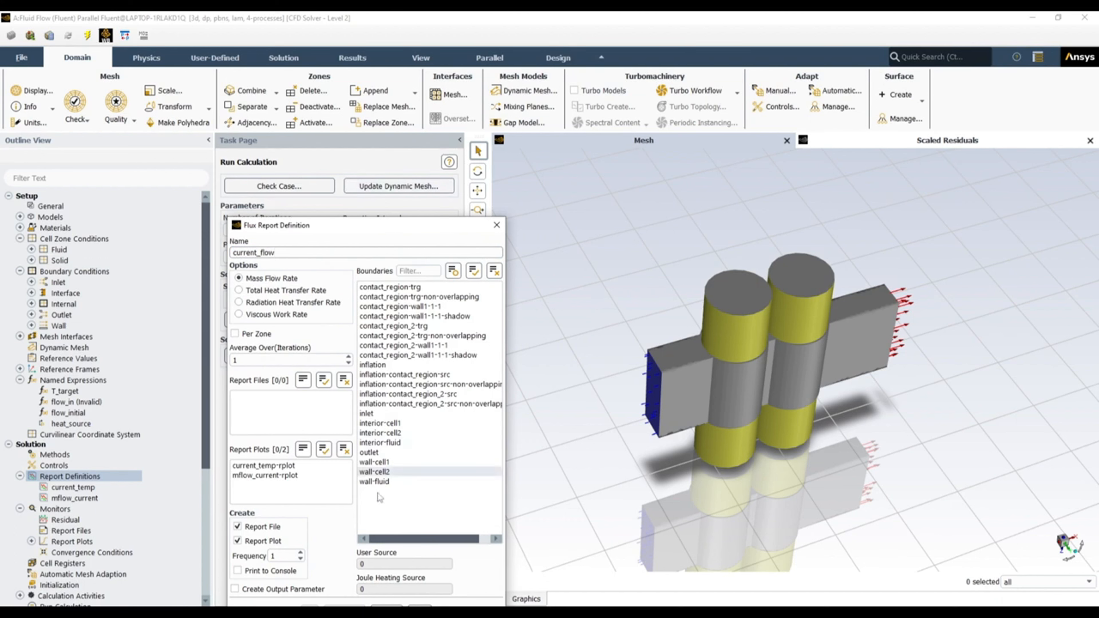
left_click(237, 526)
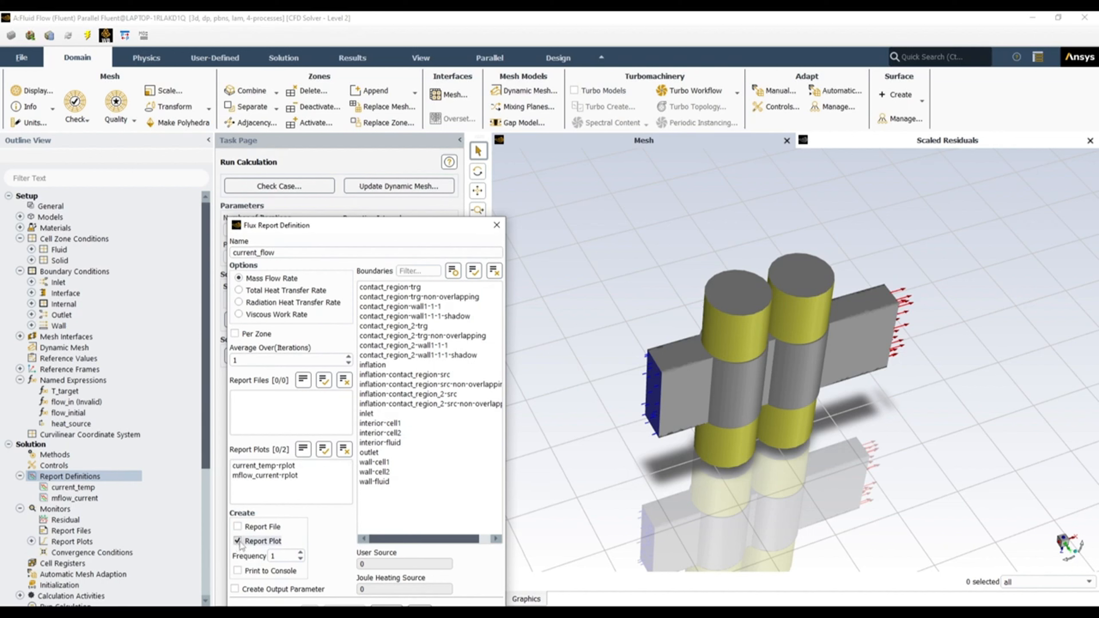
Turn off the report plot for the current_flow mass flow report, select the outlet boundary, and save the definition
left_click(238, 541)
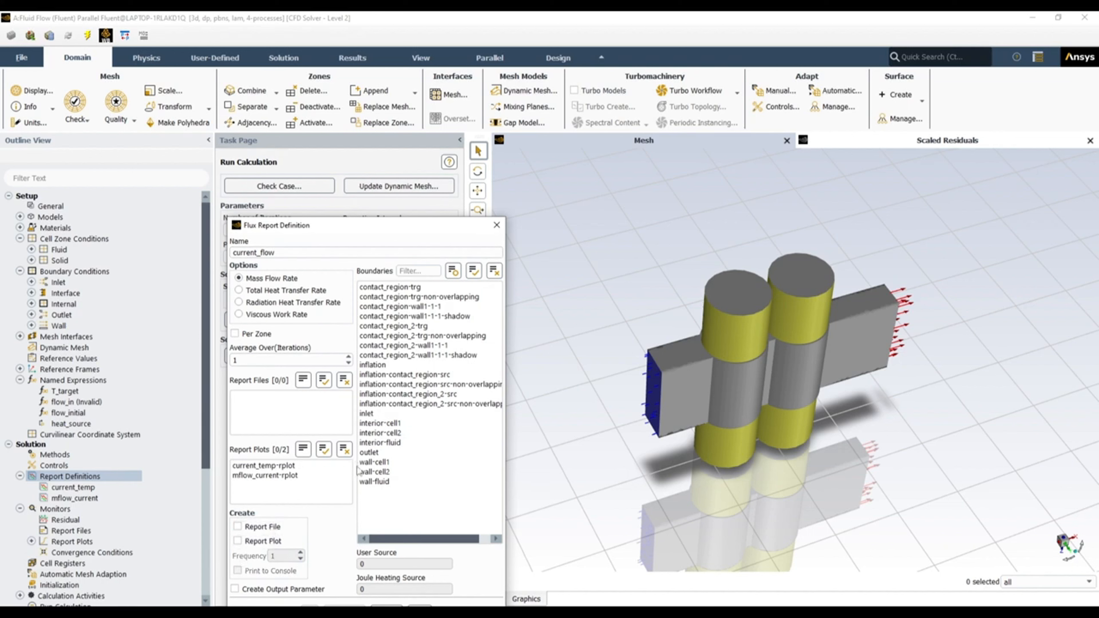
left_click(375, 452)
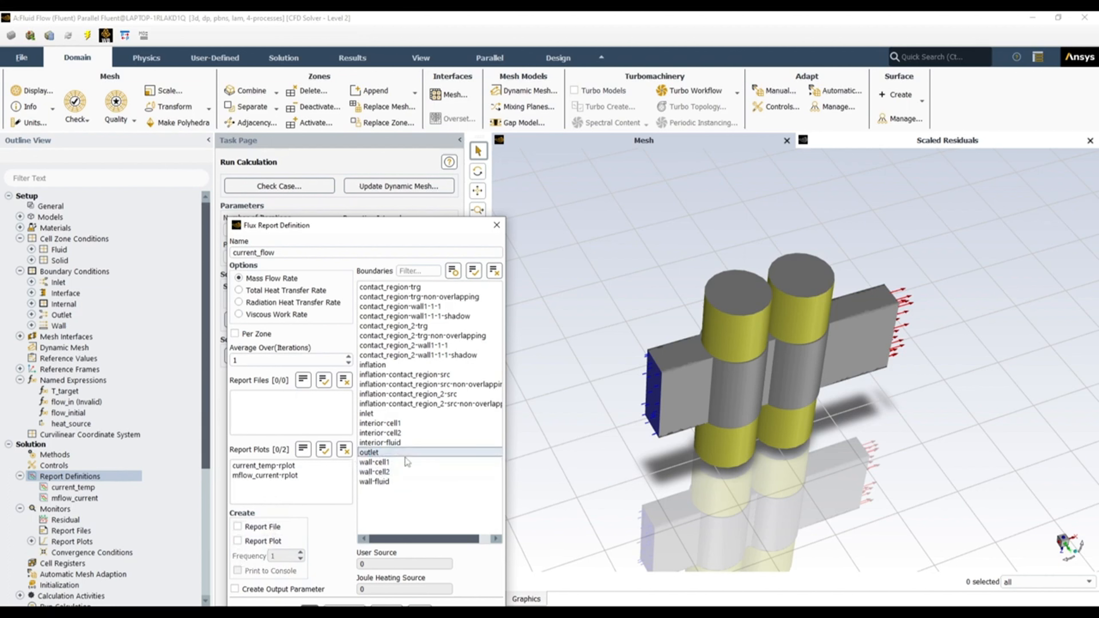
left_click_drag(445, 225, 451, 137)
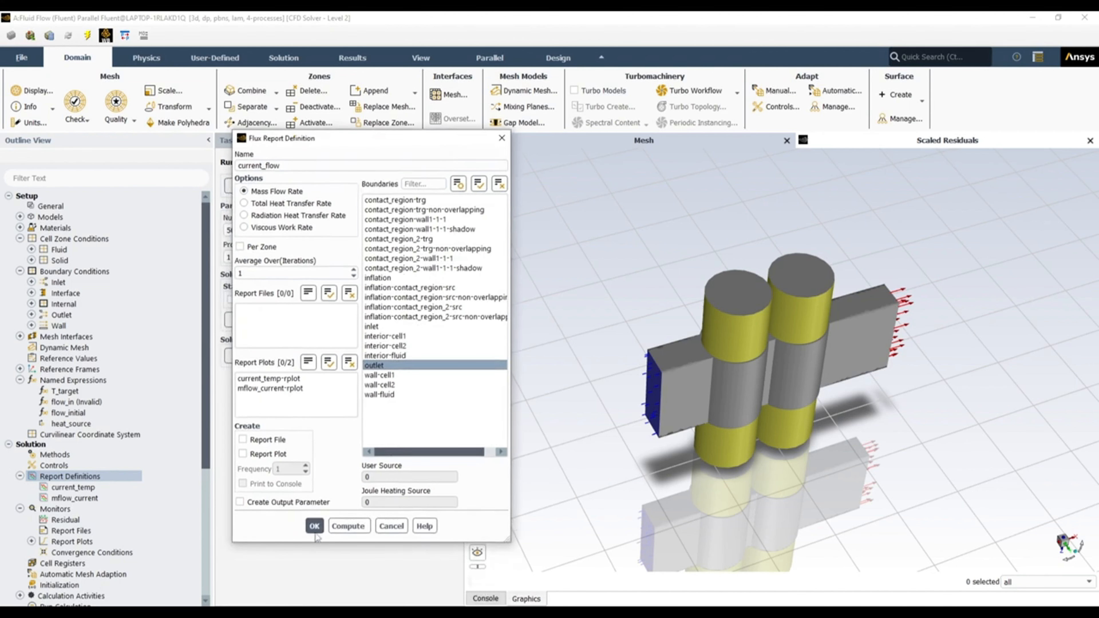
left_click(315, 526)
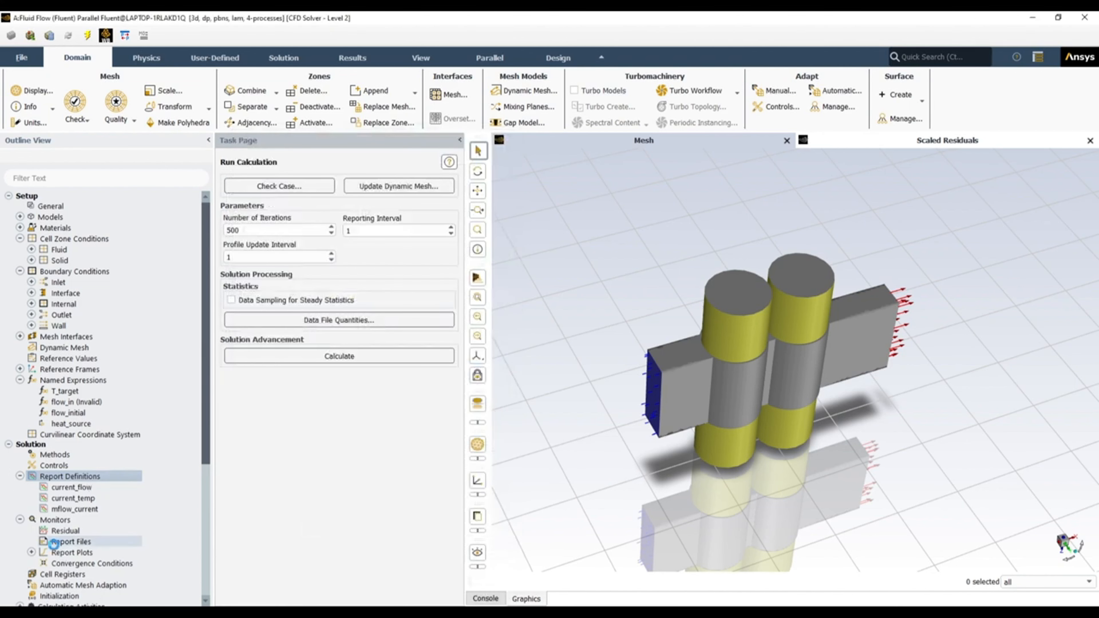
Review the settings of the mflow_current report definition and close it without changes
left_click(84, 488)
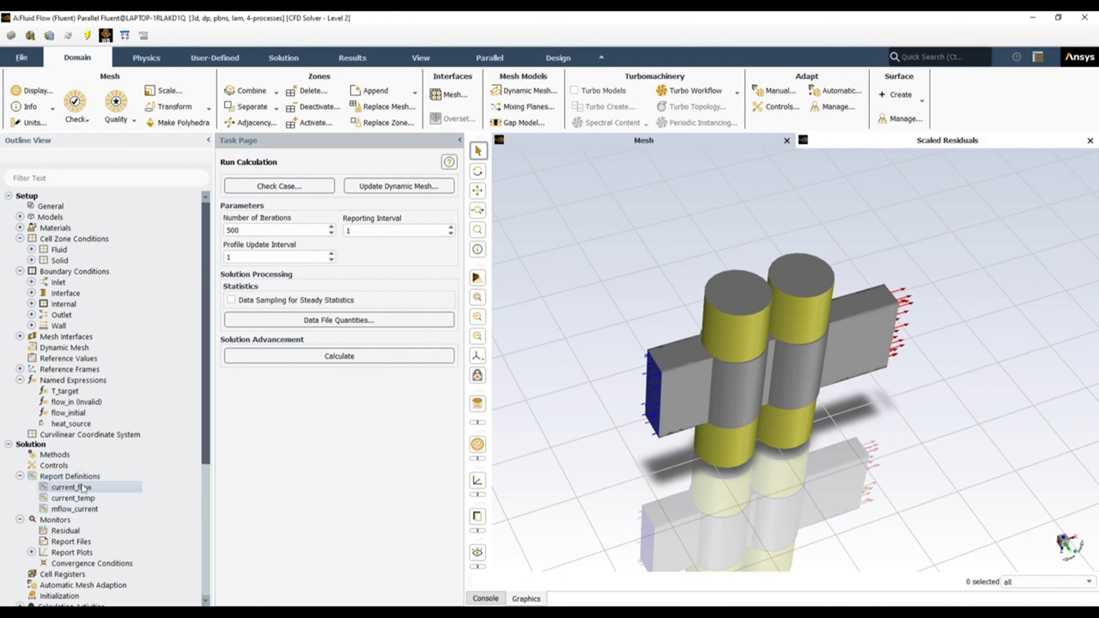
left_click(86, 508)
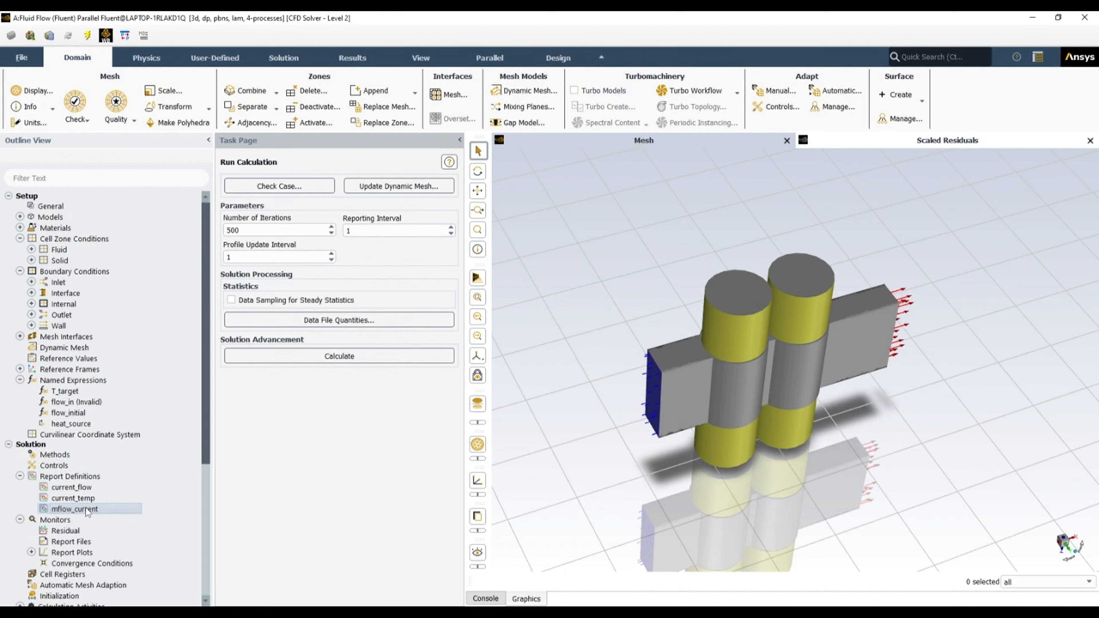
double_click(85, 508)
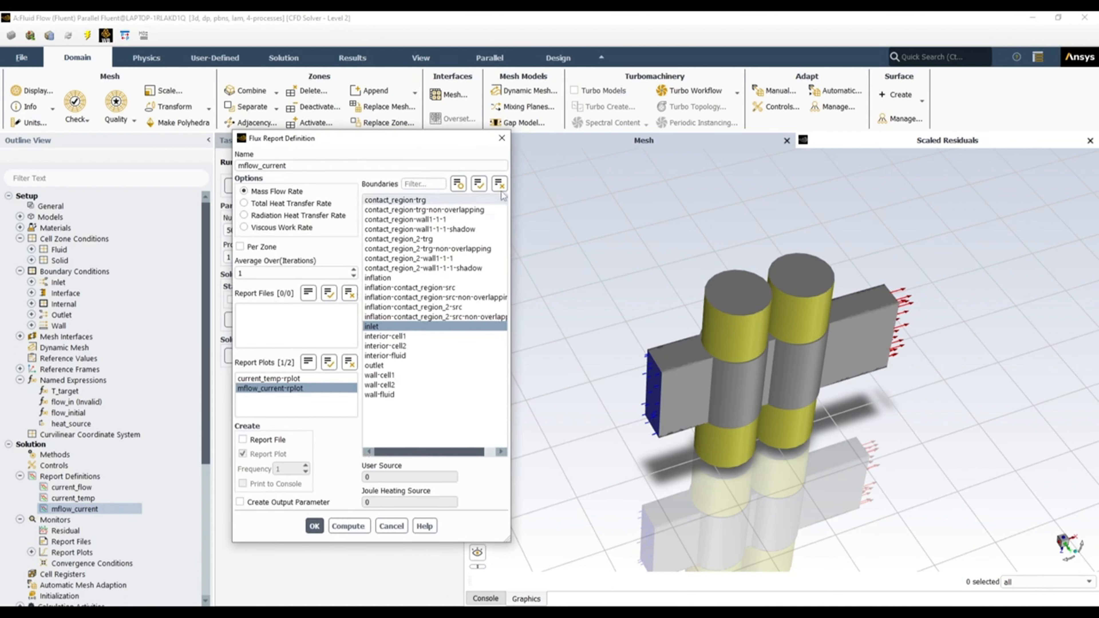
left_click(501, 138)
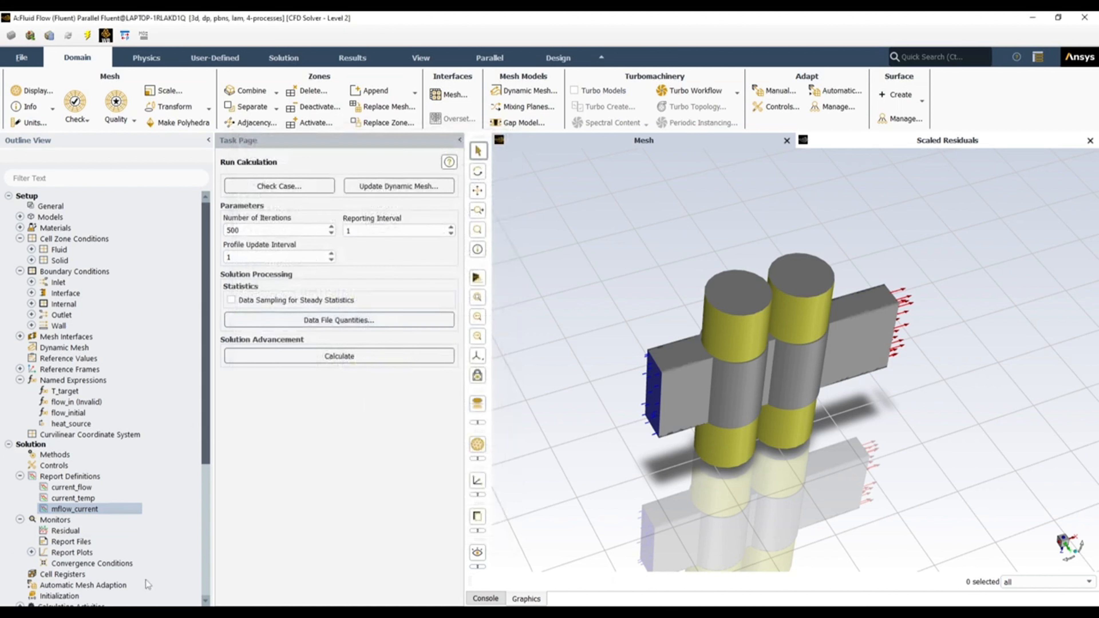
Edit the current_flow report definition so that both the inlet and outlet boundaries are selected
left_click(98, 489)
double_click(98, 490)
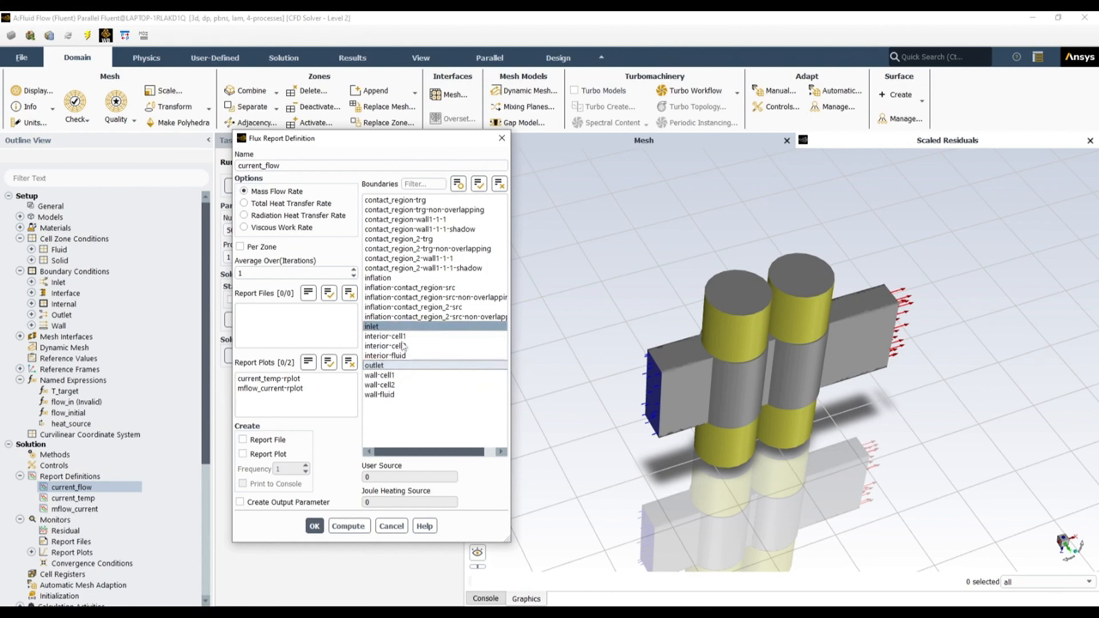
left_click(468, 365)
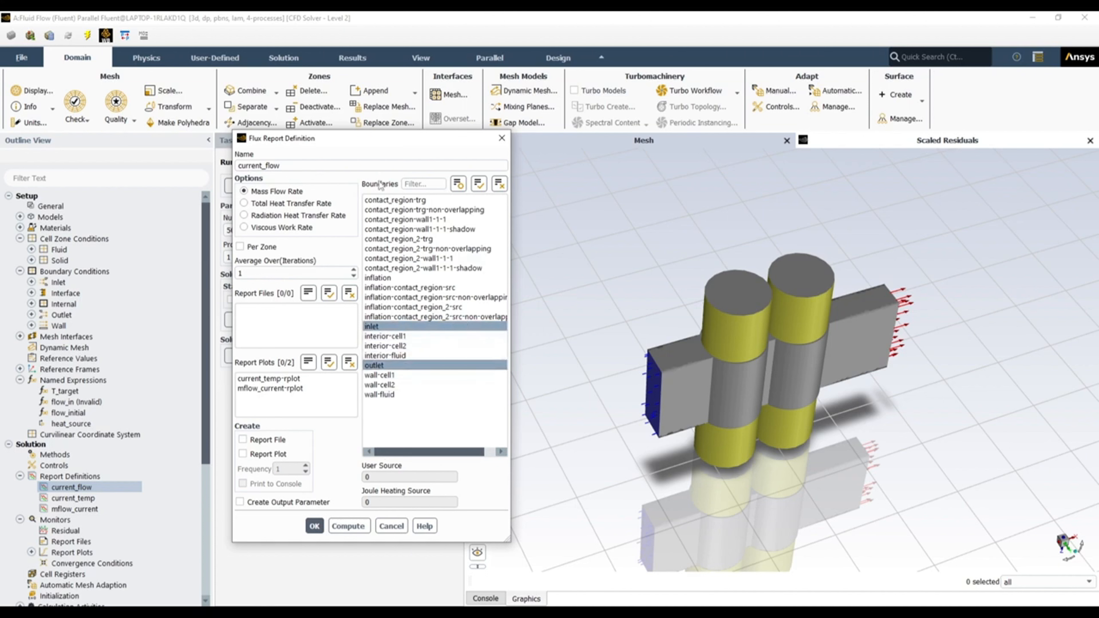
Rename the report definition net_flow, enable its report plot, and save it
left_click(335, 166)
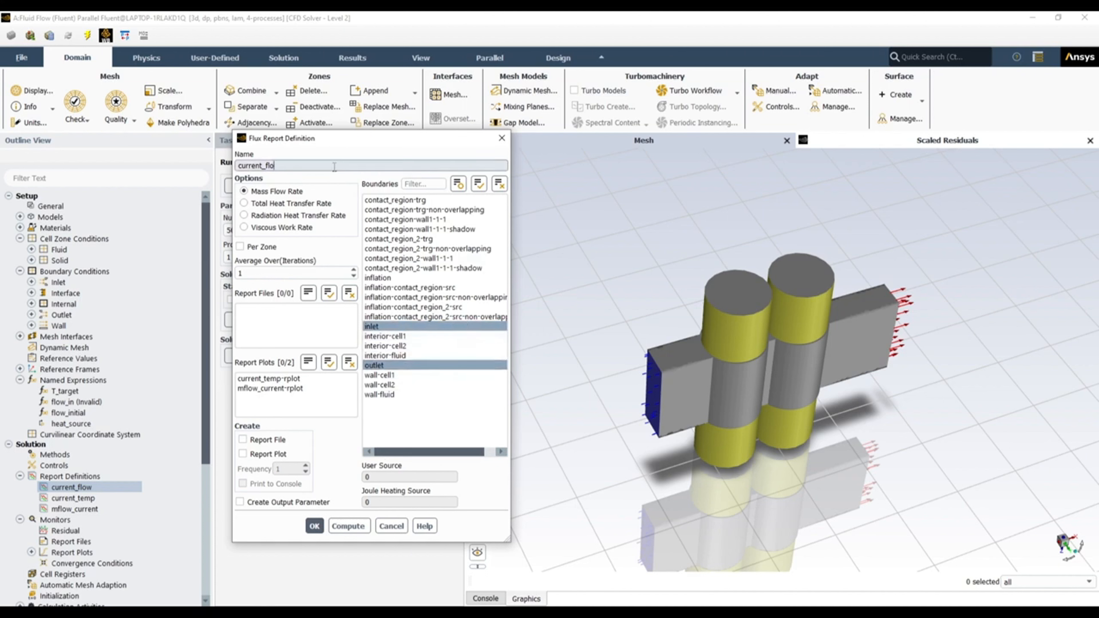
key("BackSpace")
key("BackSpace")
key("BackSpace")
key("BackSpace")
key("BackSpace")
key("BackSpace")
key("BackSpace")
key("BackSpace")
key("BackSpace")
key("BackSpace")
key("BackSpace")
type("net_flow")
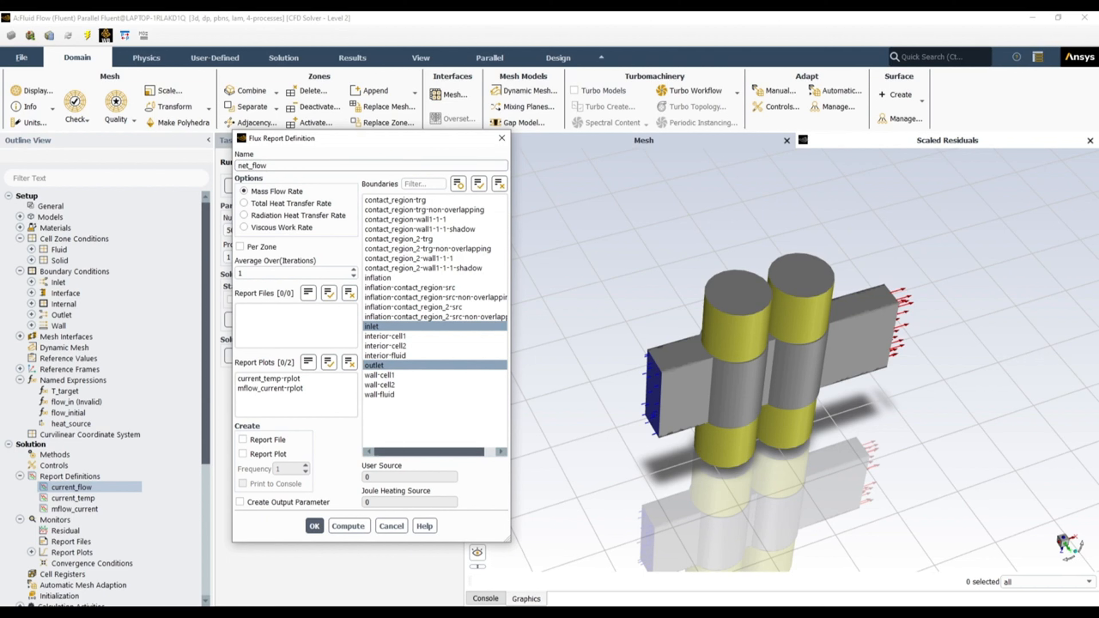
left_click(244, 454)
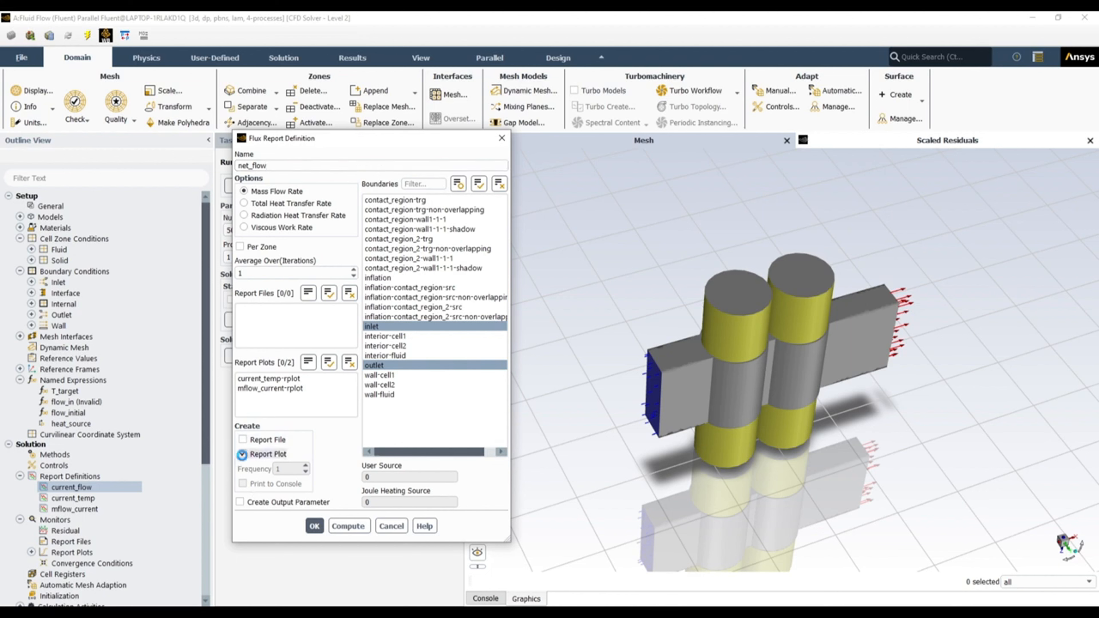
left_click(319, 531)
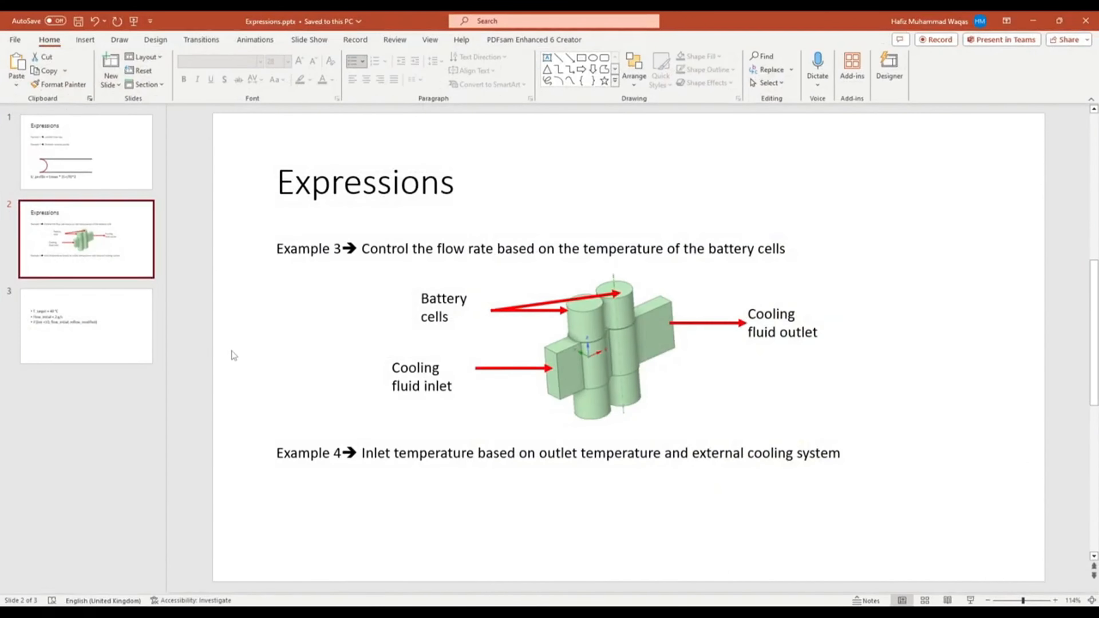
Switch to the Expressions presentation in PowerPoint and start a new bullet below the IF expression on slide 3
left_click(86, 327)
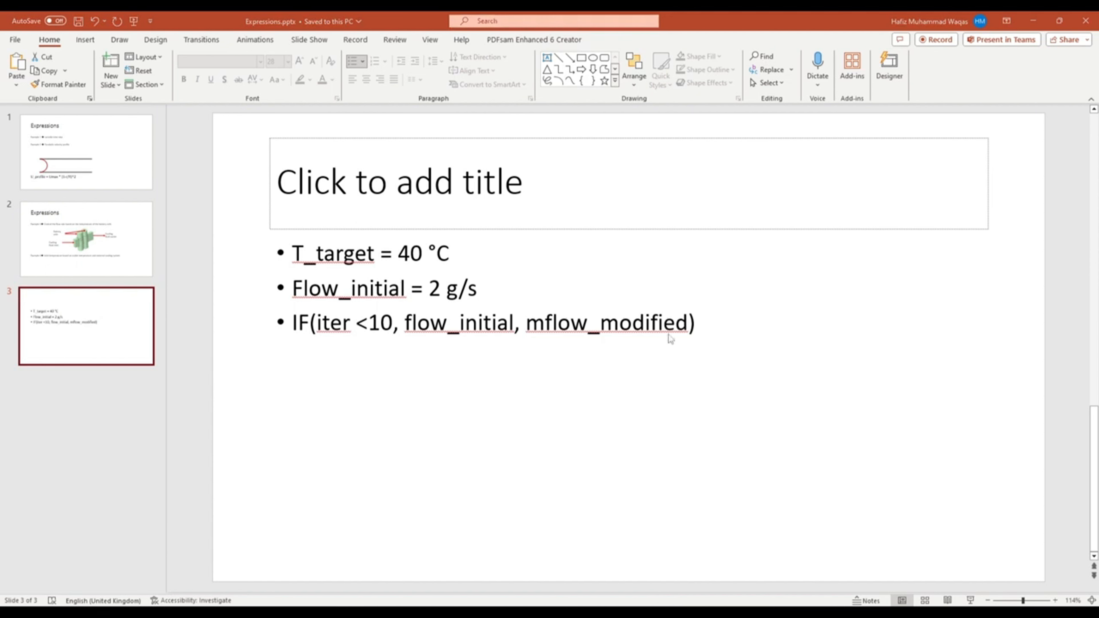
left_click(693, 321)
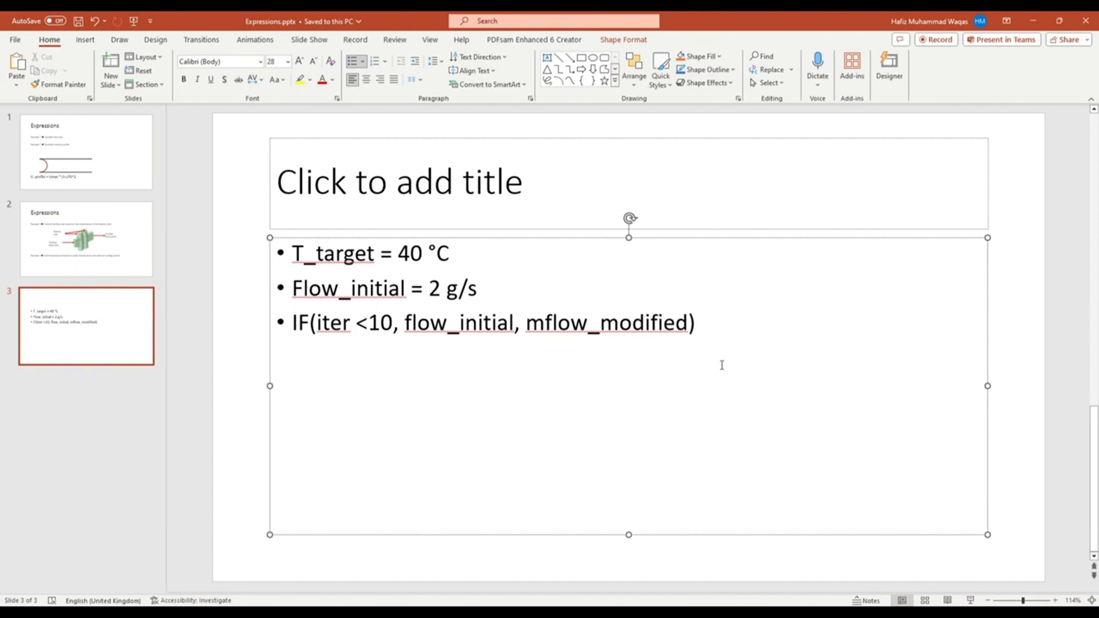
key("Return")
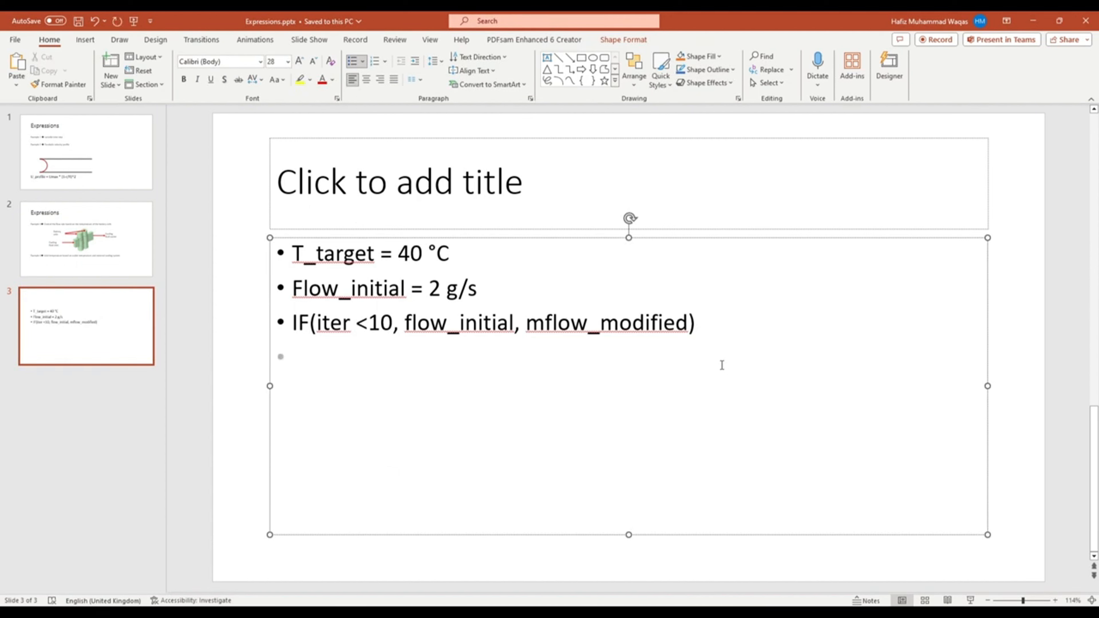
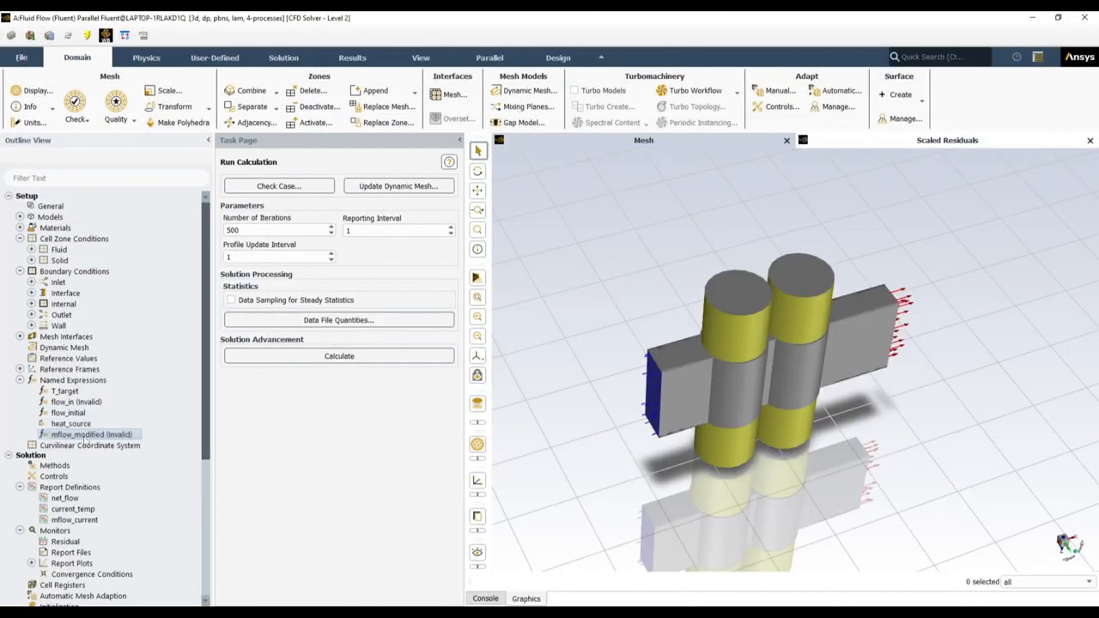
Check the mflow_modified definition and create a named expression mflow_conditional as IF(abs(T_target – current_temp) > 0.5 [K], mflow_adjusted, mflow_current)
double_click(82, 435)
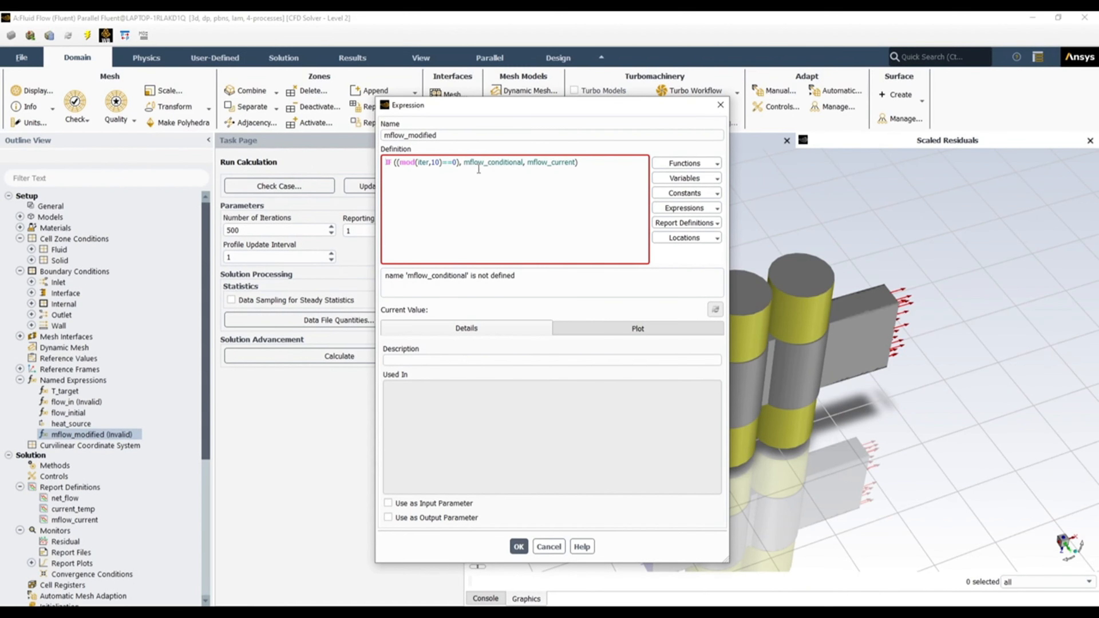
left_click(720, 105)
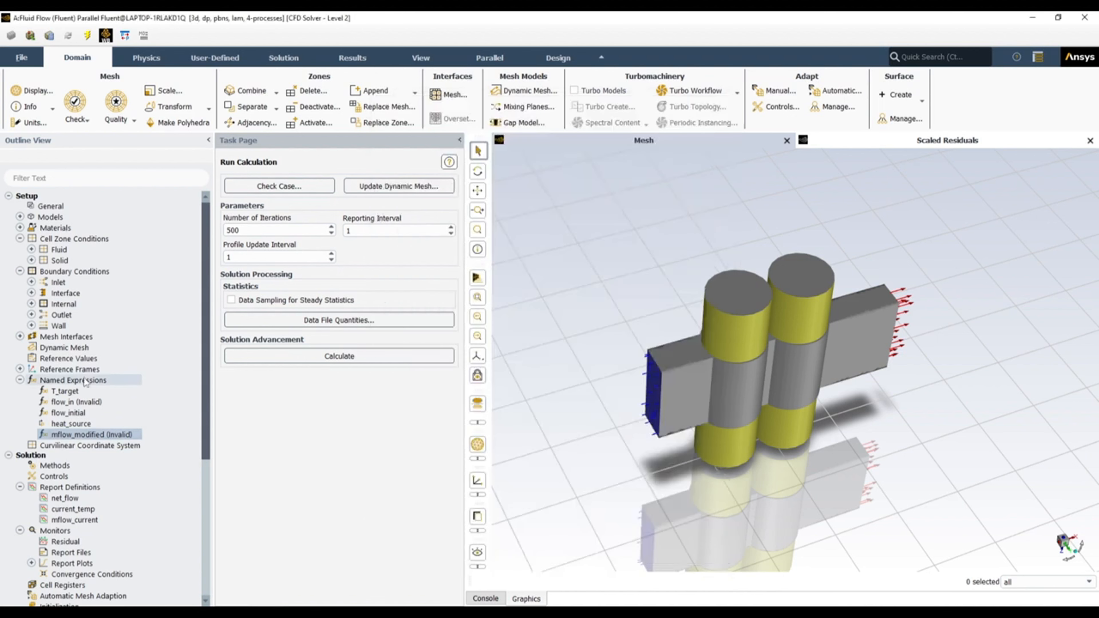
right_click(85, 380)
left_click(151, 384)
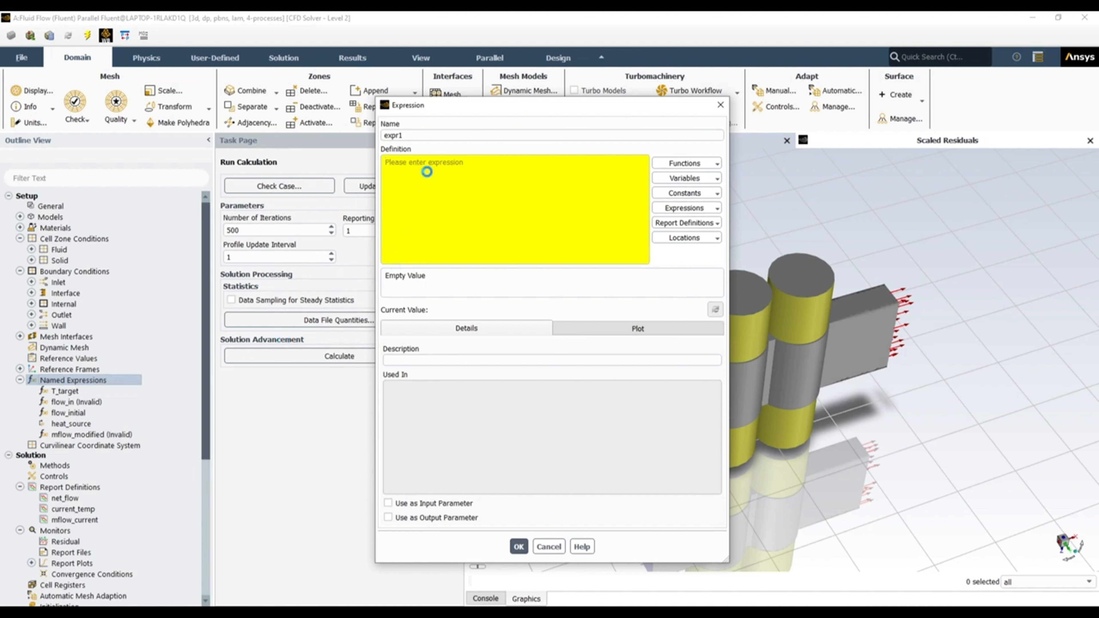
type("IF(abs(T_target - current_temp) > 0.5 [K], mflow_adjusted, mflow_current")
left_click(435, 139)
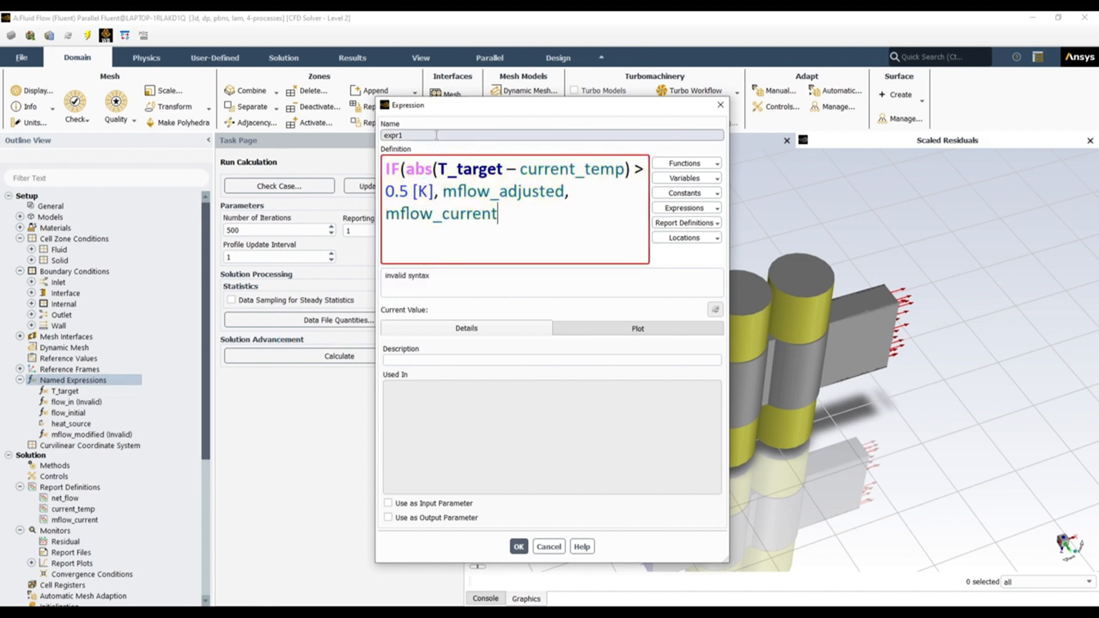
double_click(436, 136)
type("mflow_")
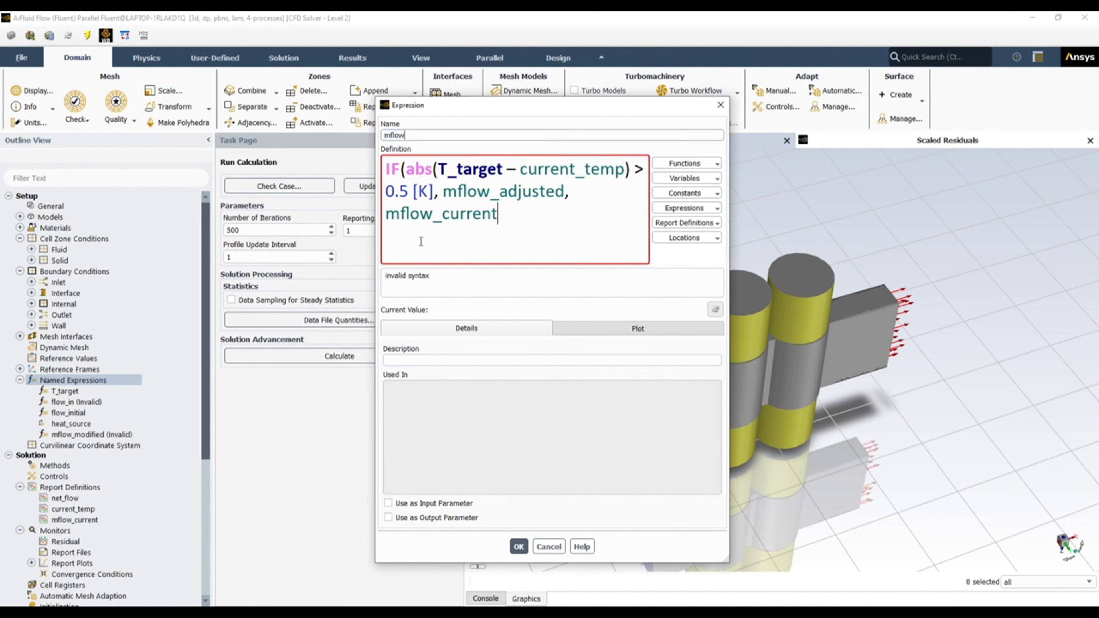
type("conditional")
Delete all the arguments inside the IF parentheses of the mflow_conditional definition
left_click_drag(408, 173, 620, 173)
left_click(437, 169)
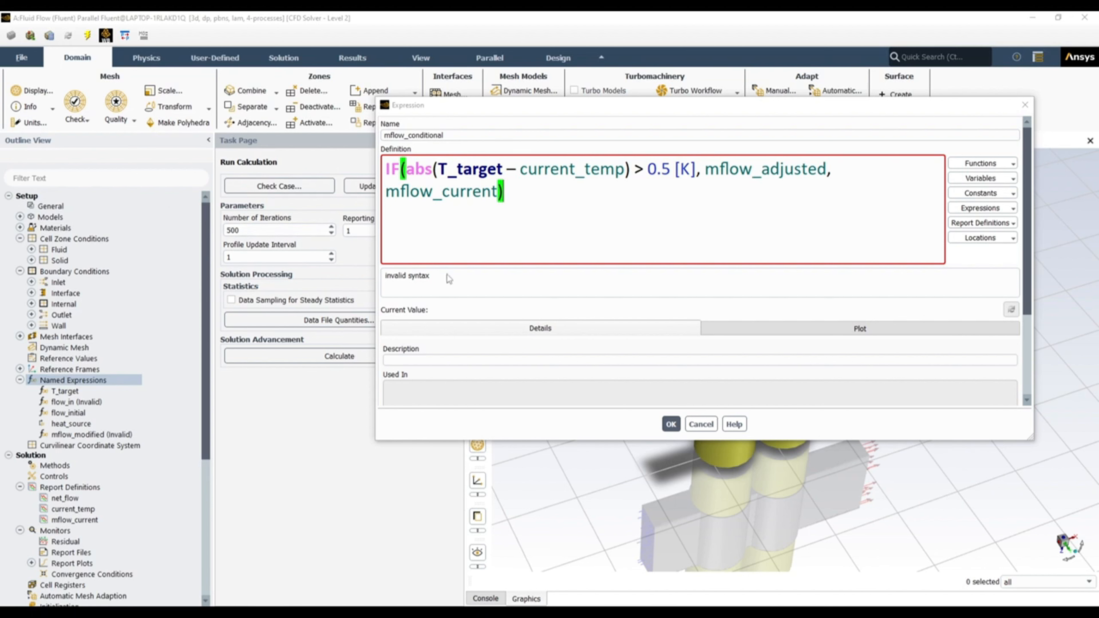
left_click(454, 173)
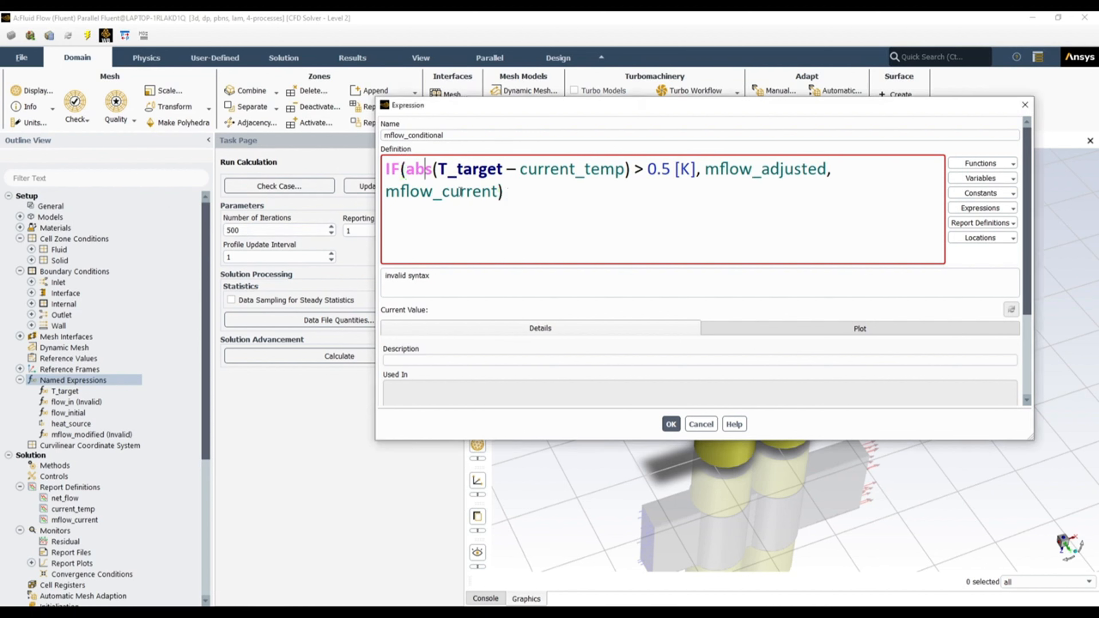
left_click(504, 171)
key("BackSpace")
key("BackSpace")
key("BackSpace")
key("BackSpace")
key("BackSpace")
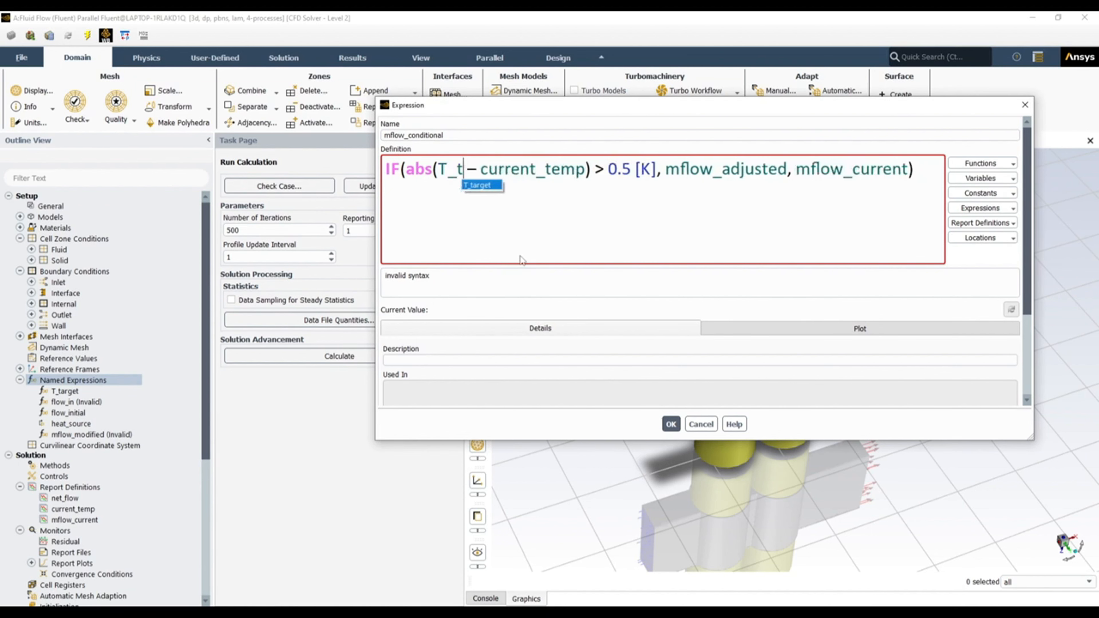
key("BackSpace")
key("BackSpace")
key("BackSpace")
key("BackSpace")
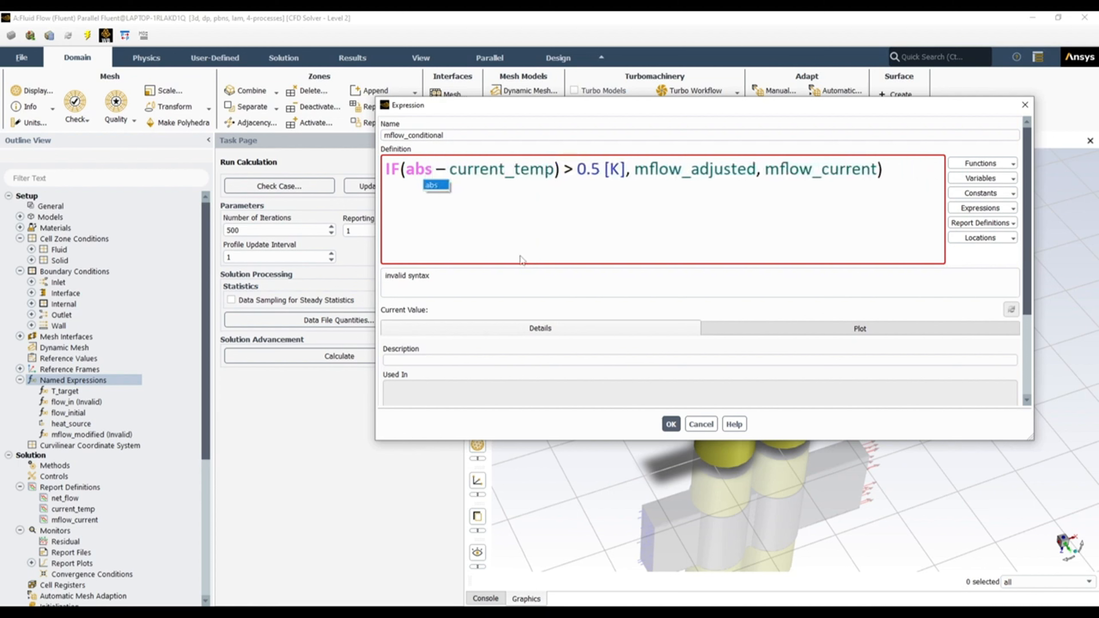
key("Left")
key("Left")
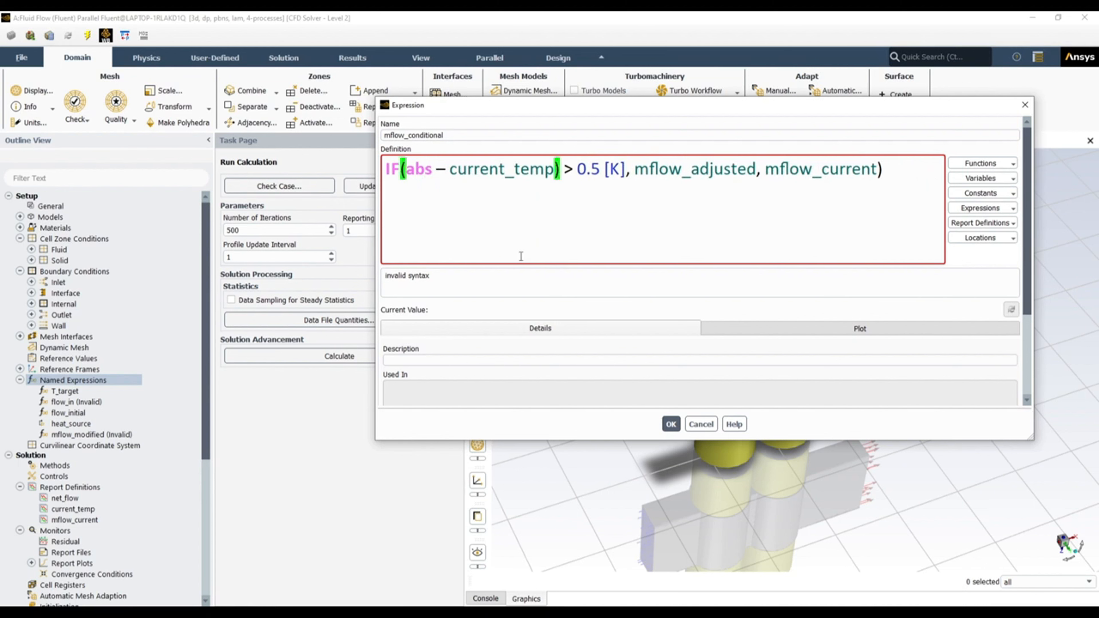
key("shift+End")
key("shift+Left")
key("BackSpace")
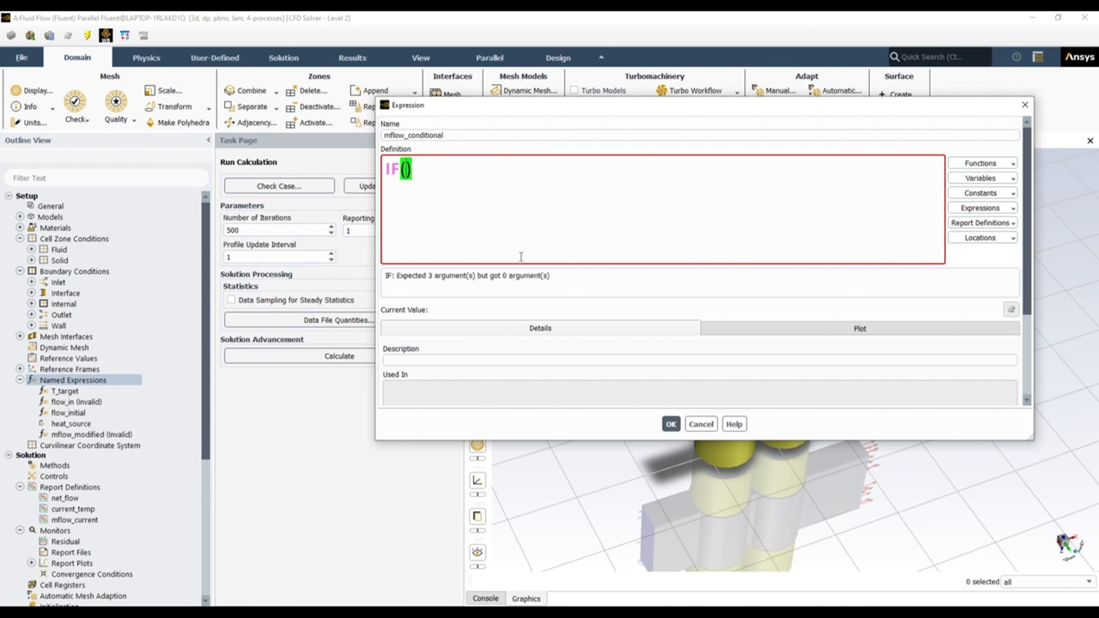
Enter abs(T_target-current_temp) inside the IF parentheses of the mflow_conditional definition
type("abs")
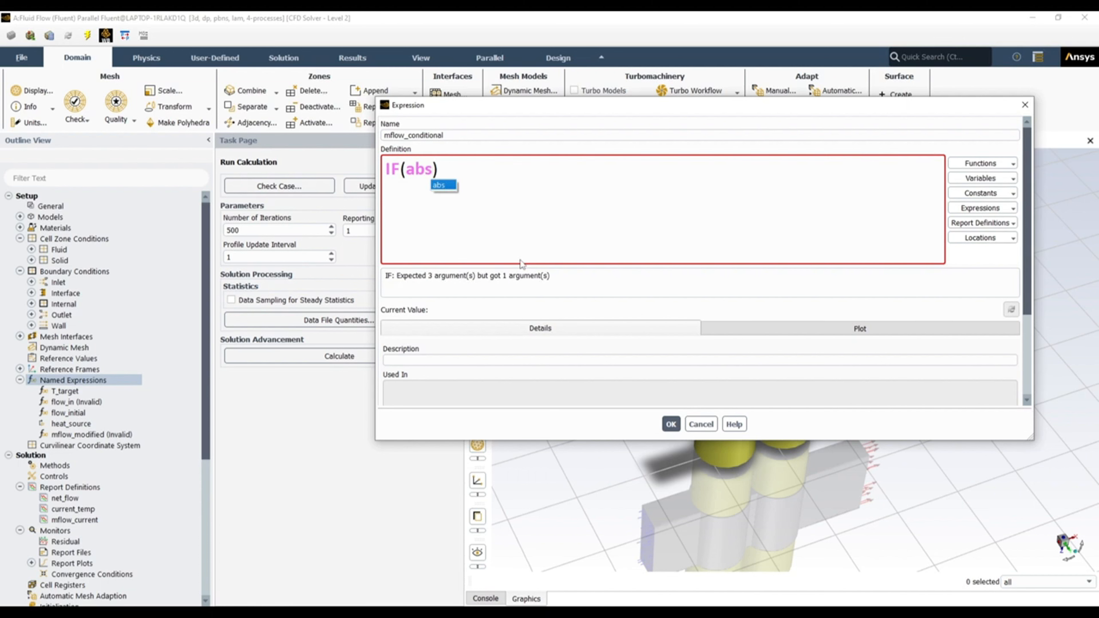
type("(T")
key("Return")
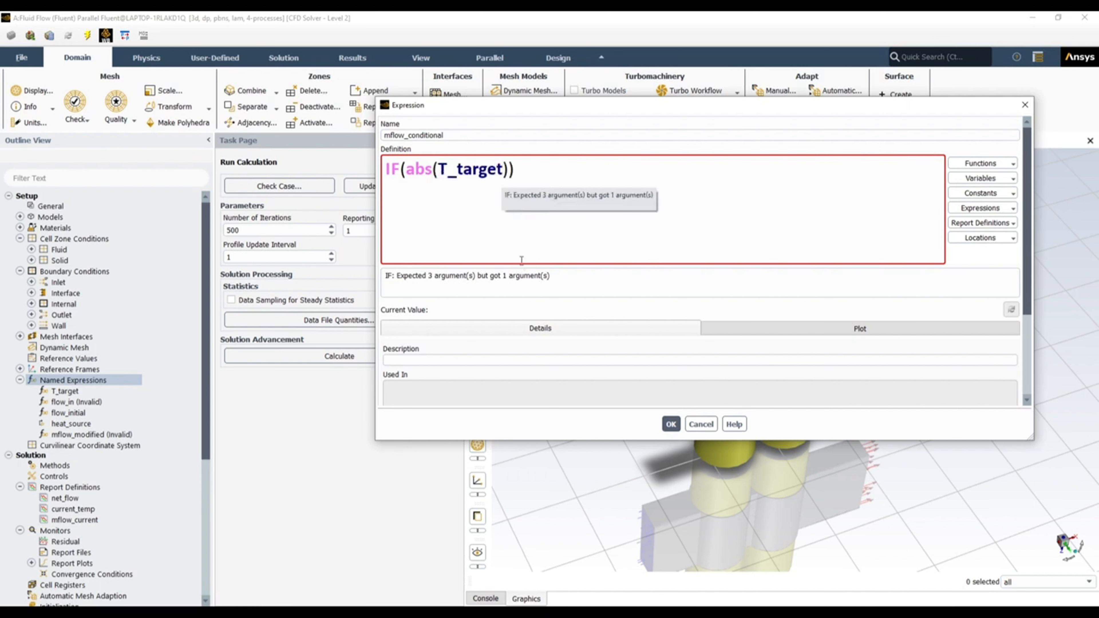
type("-")
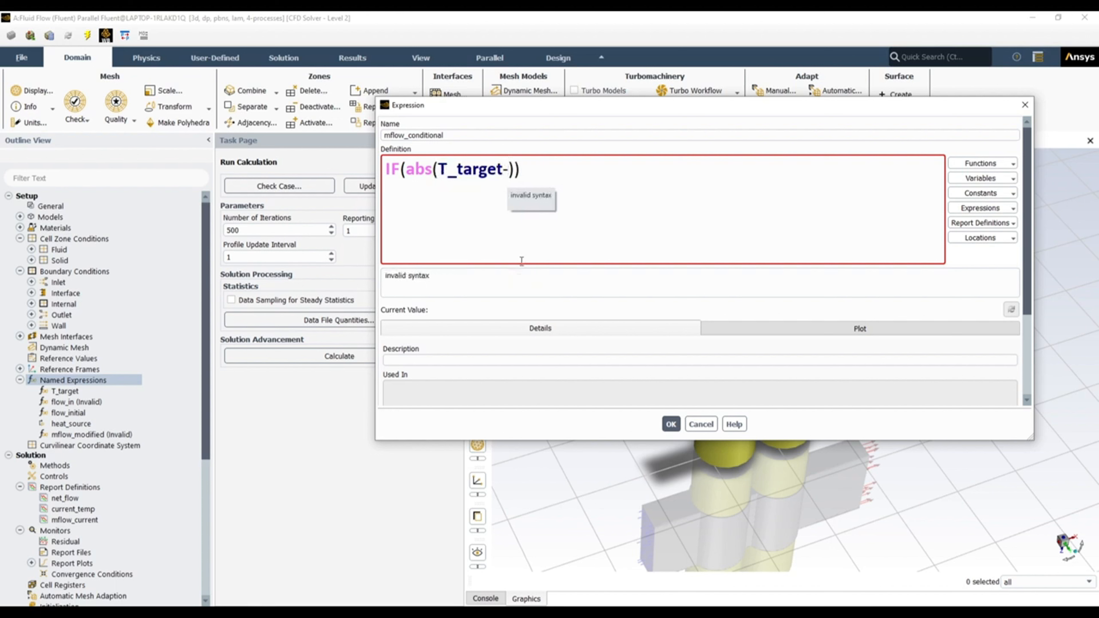
type("cu")
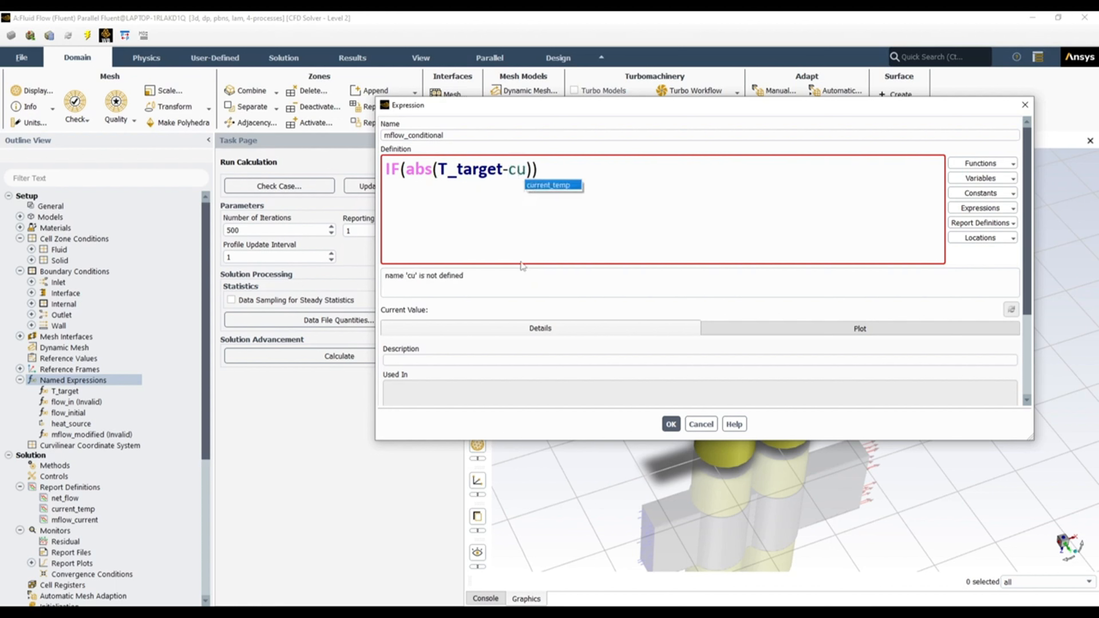
key("Return")
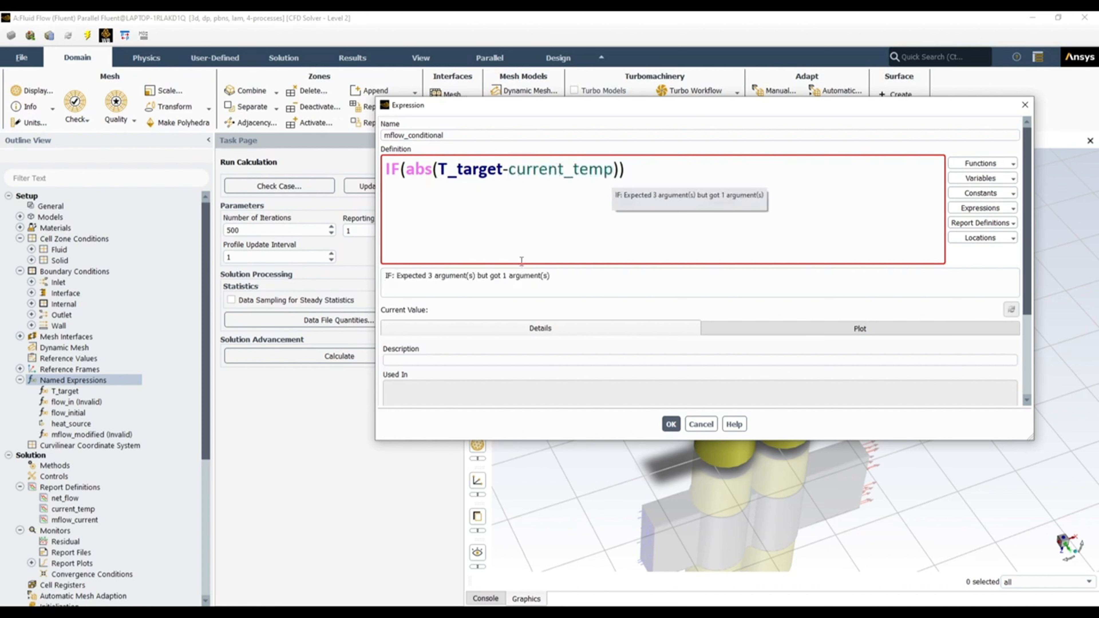
Complete the IF condition as (abs(T_target-current_temp))>0.5 [K], with the abs term enclosed in its own parentheses
type("<")
key("BackSpace")
type(">")
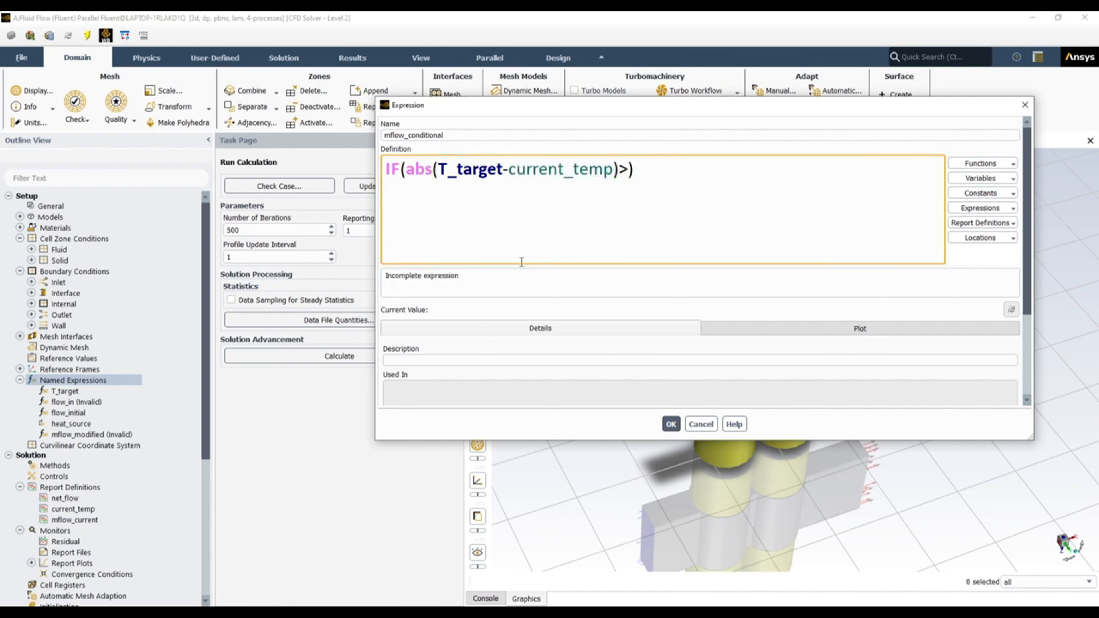
key("Left")
type(")")
type("(")
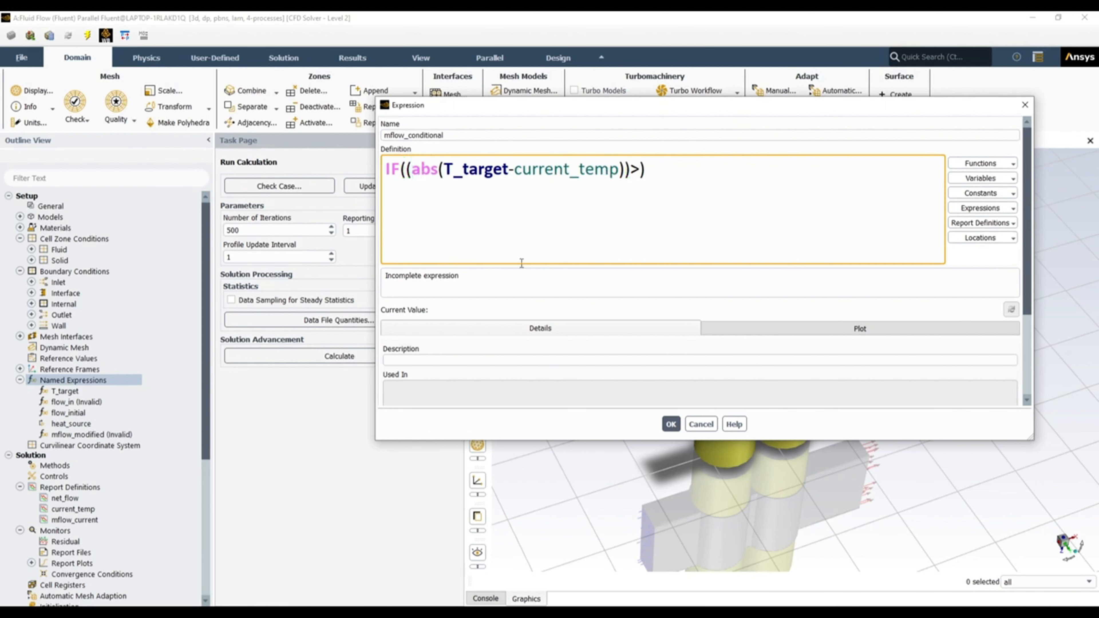
type("0")
type(".5 [K")
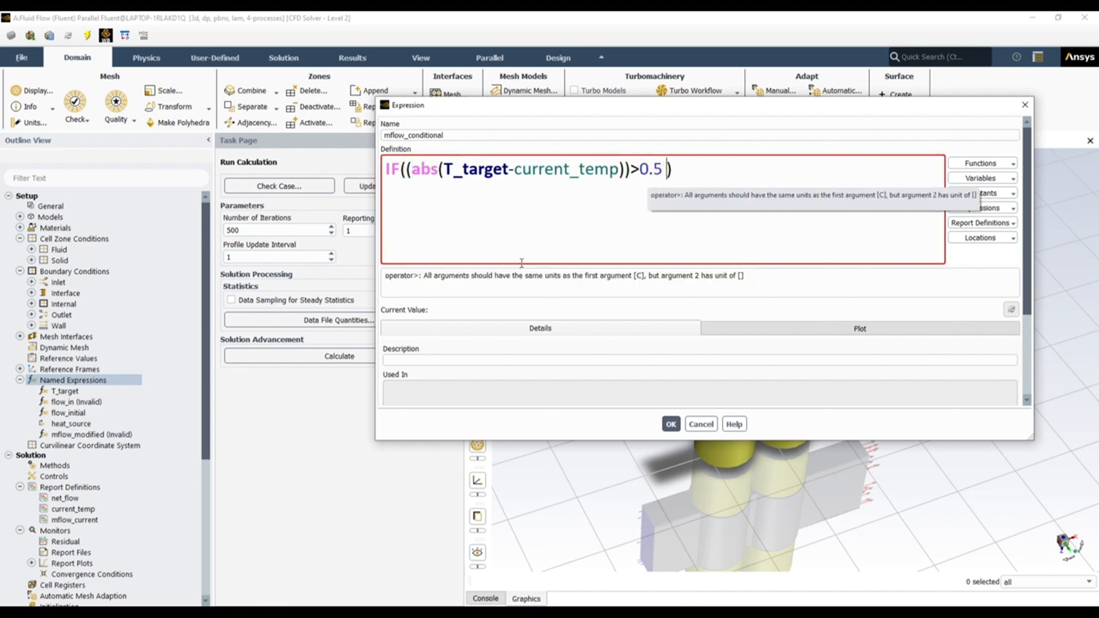
type("]")
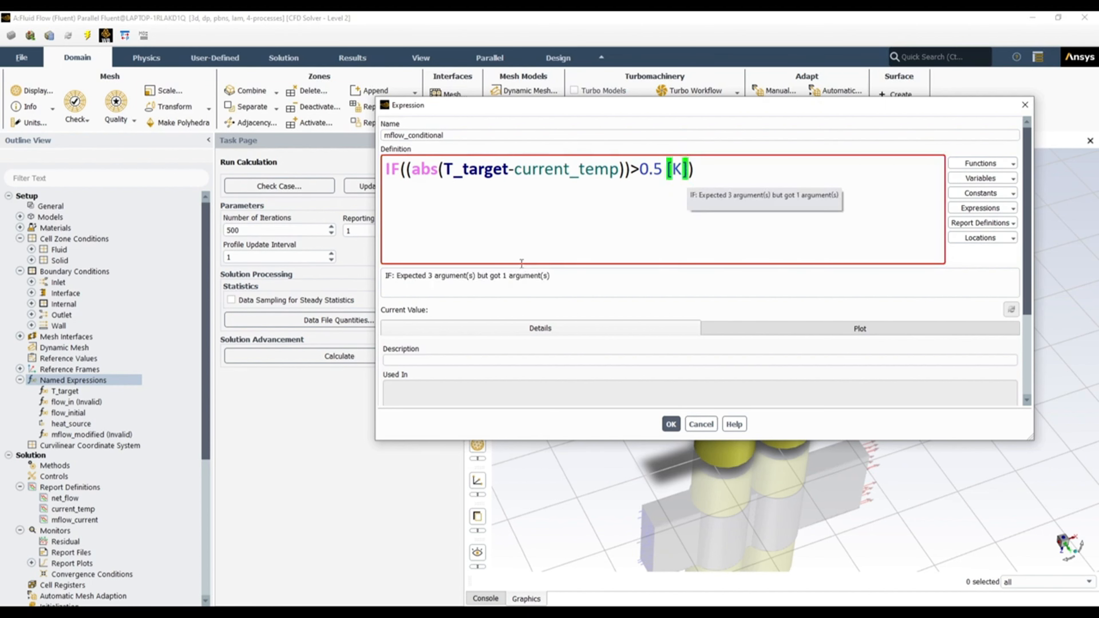
Add mflow_adjusted and mflow_current as the second and third IF arguments and save the mflow_conditional expression
type(", mflow")
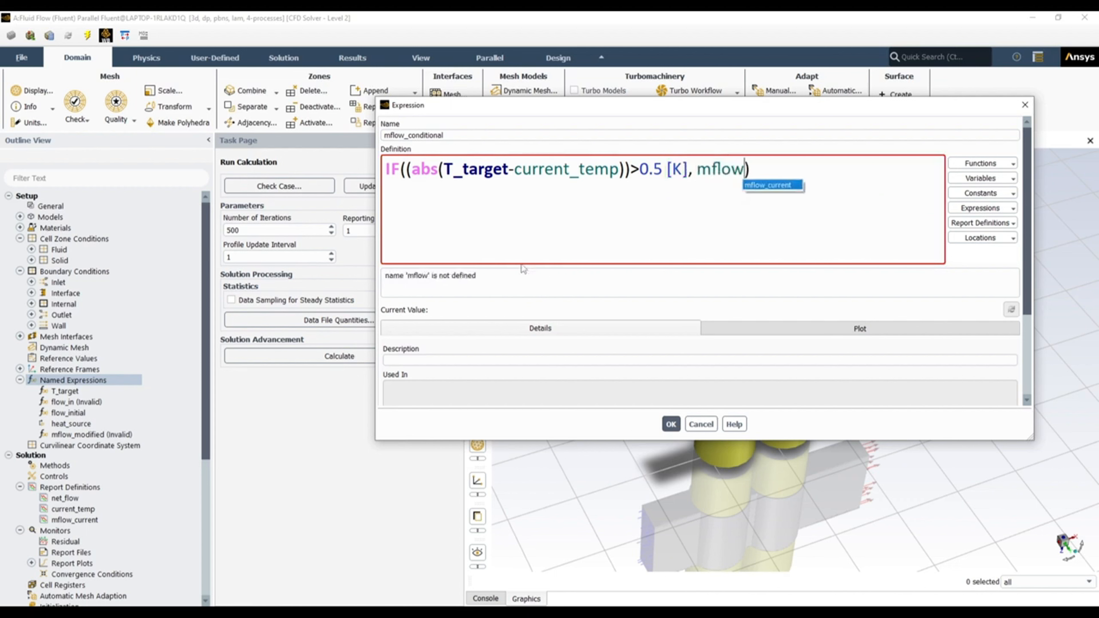
type("_adjusted, ")
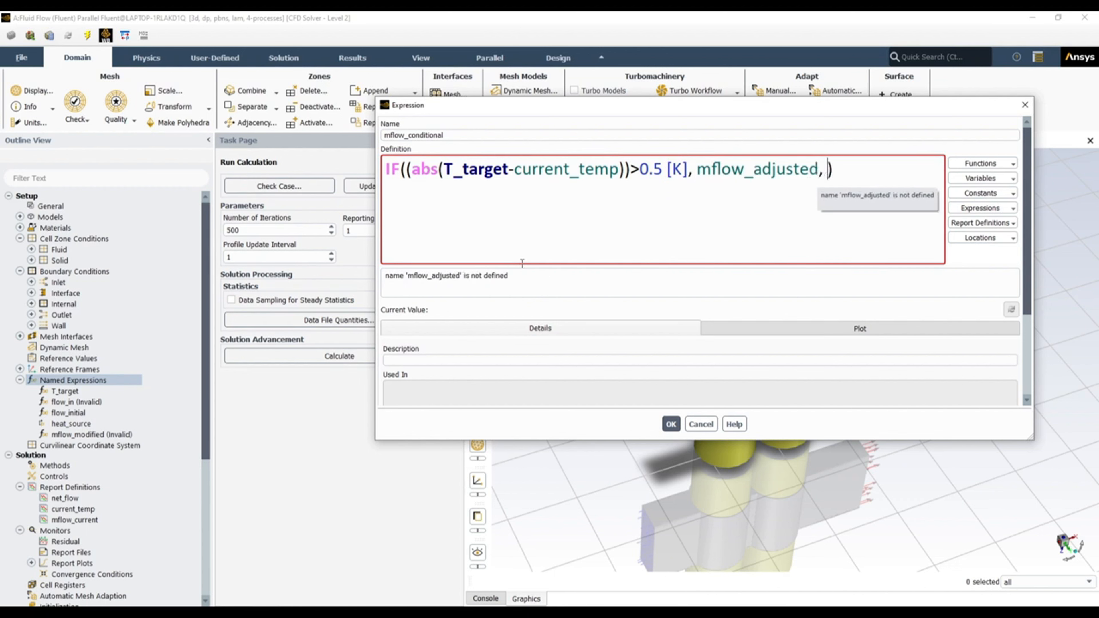
type("mflo")
key("Return")
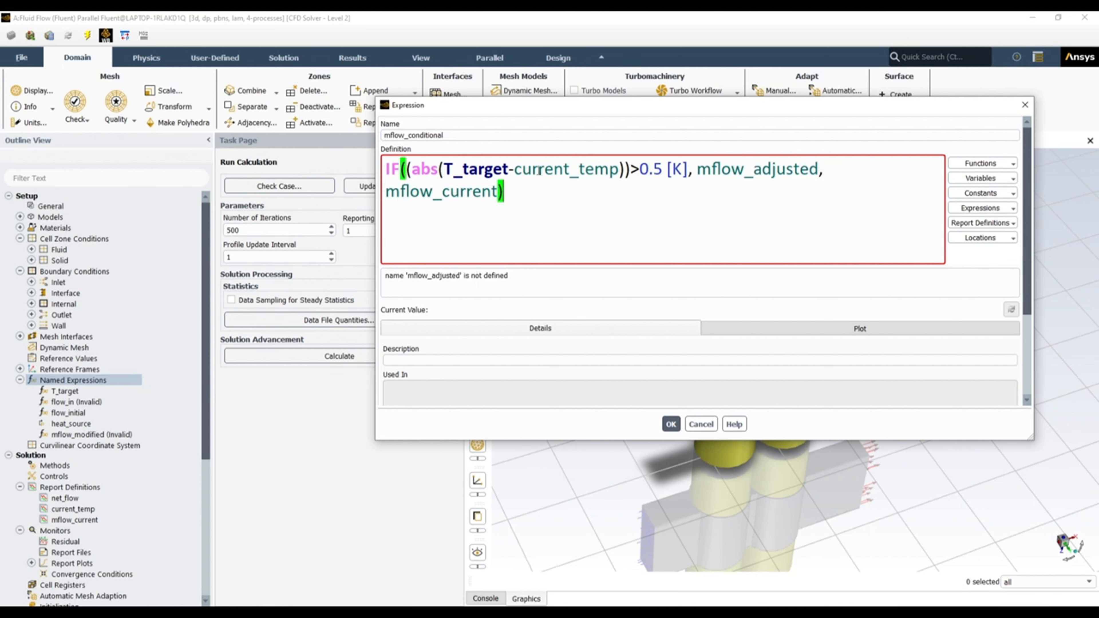
left_click_drag(406, 170, 630, 169)
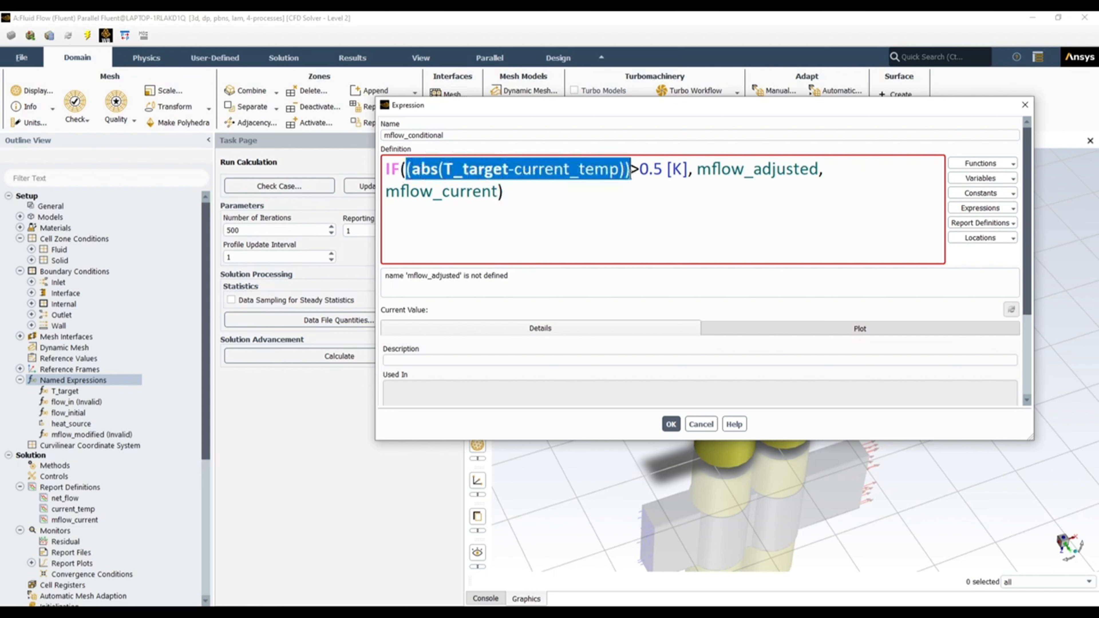
left_click(553, 216)
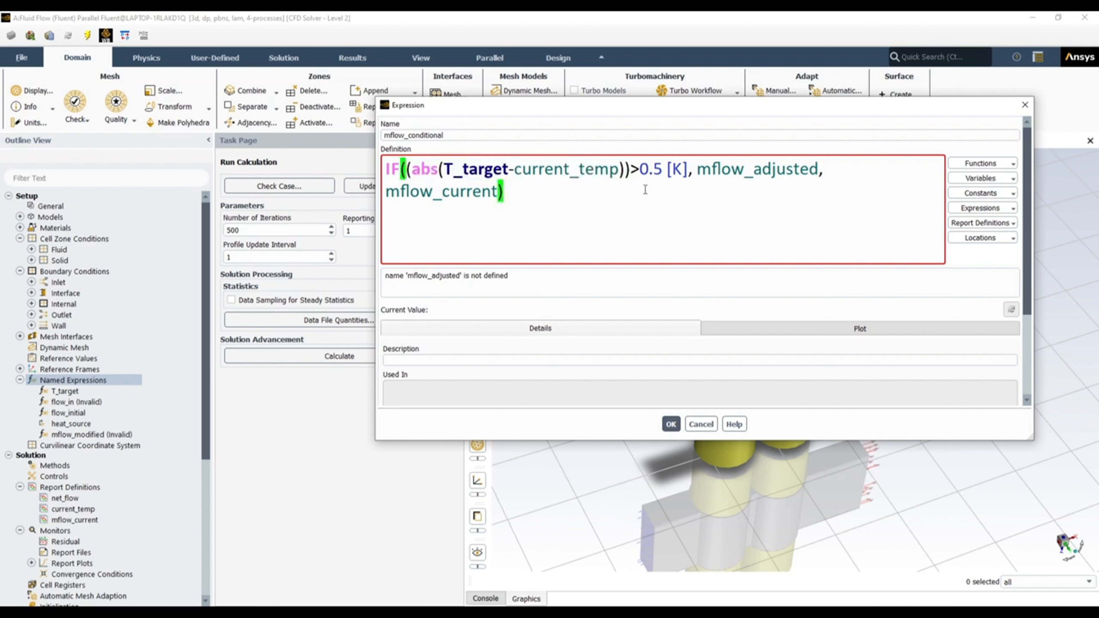
left_click(696, 172)
left_click(670, 424)
Create a new named expression called mflow_adjusted
right_click(103, 382)
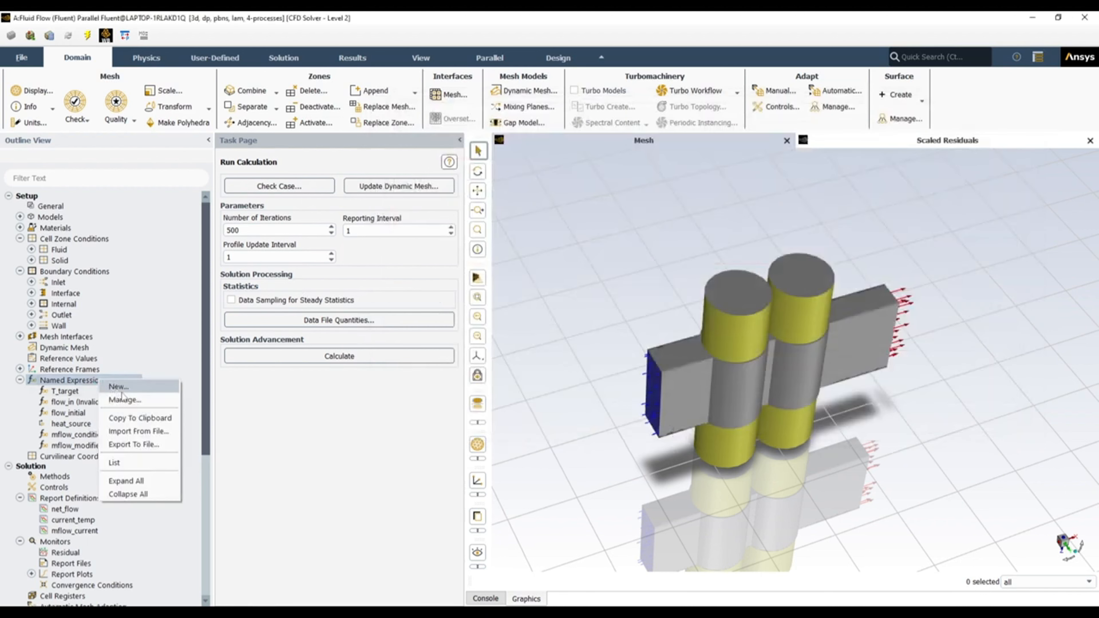
left_click(141, 387)
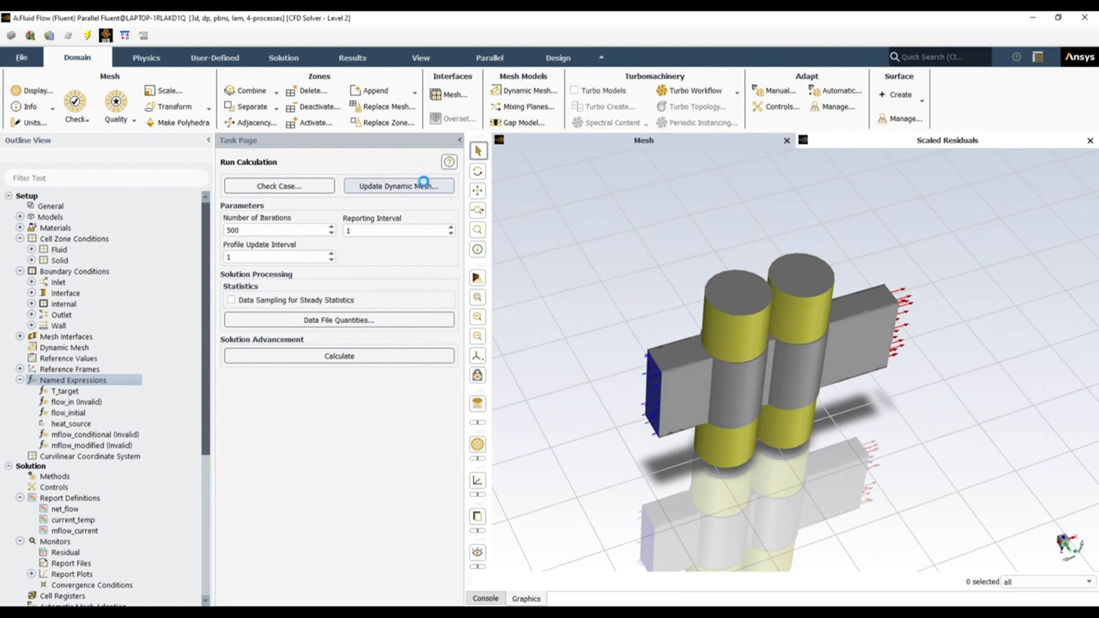
double_click(419, 136)
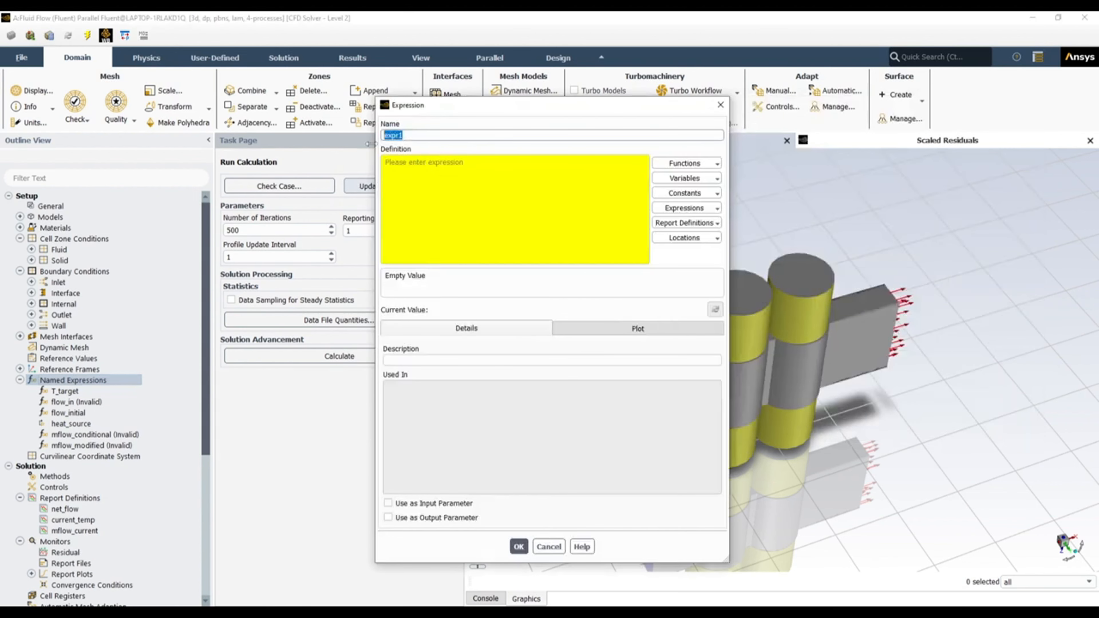
type("mflow_adjusted")
left_click(434, 182)
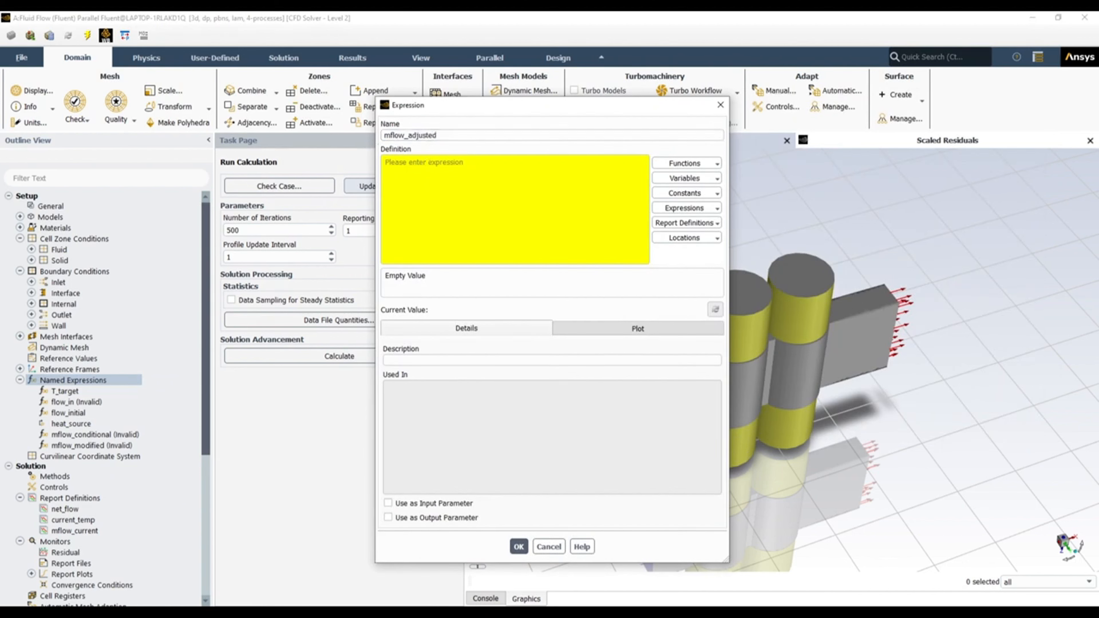
Copy the mflow_adjusted formula, from mflow_current through *5, from slide 3 in PowerPoint into the expression's definition in Fluent
key("alt+Tab")
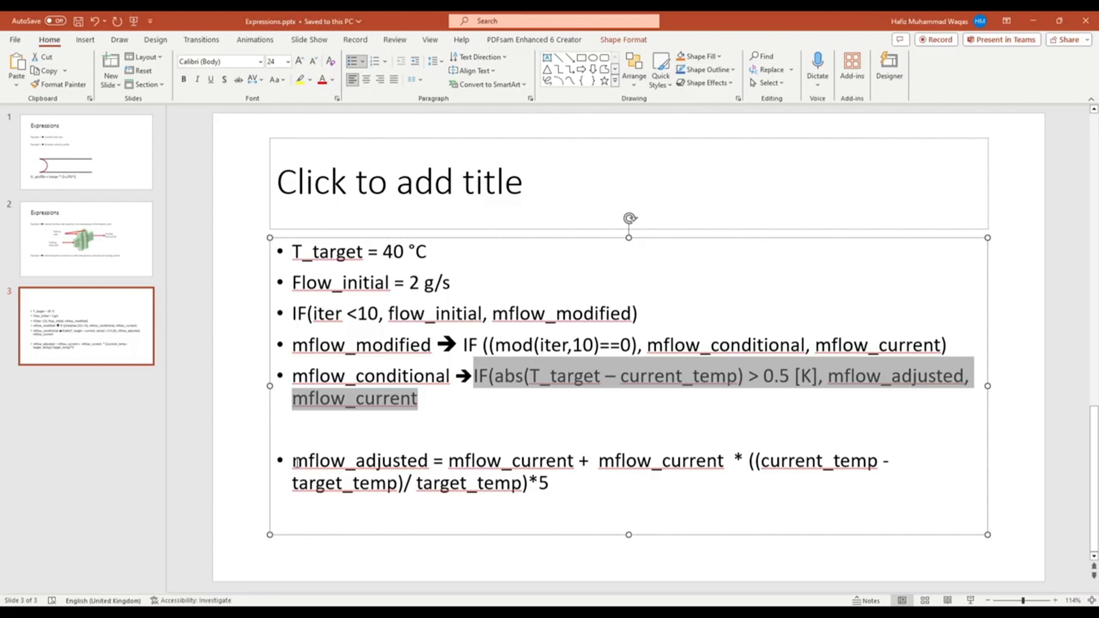
left_click_drag(296, 462, 544, 493)
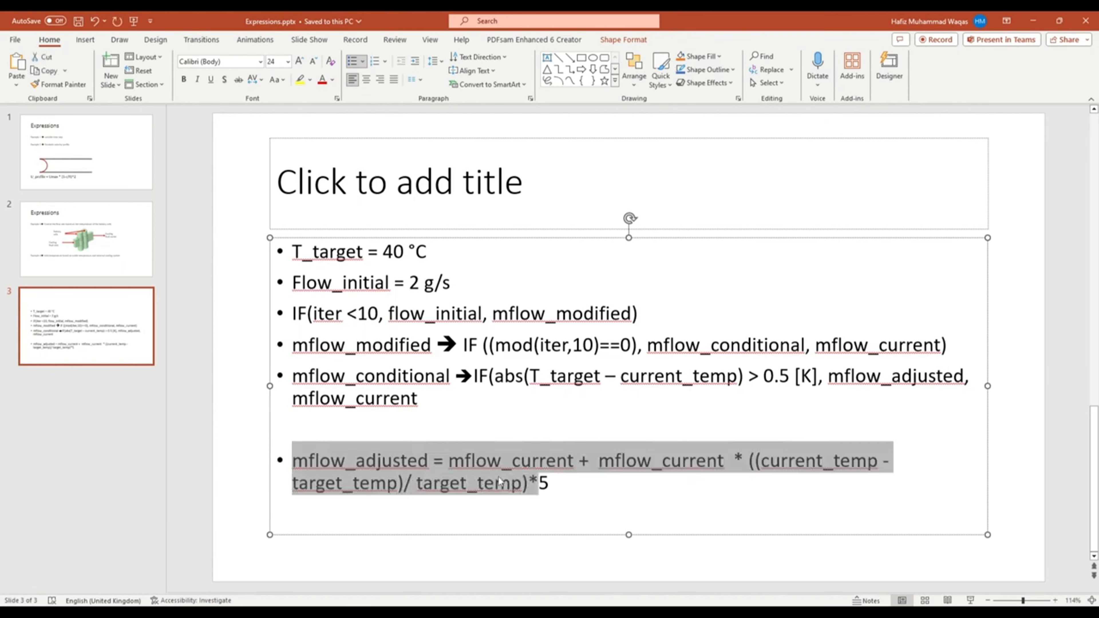
left_click(448, 460)
left_click_drag(448, 461, 581, 494)
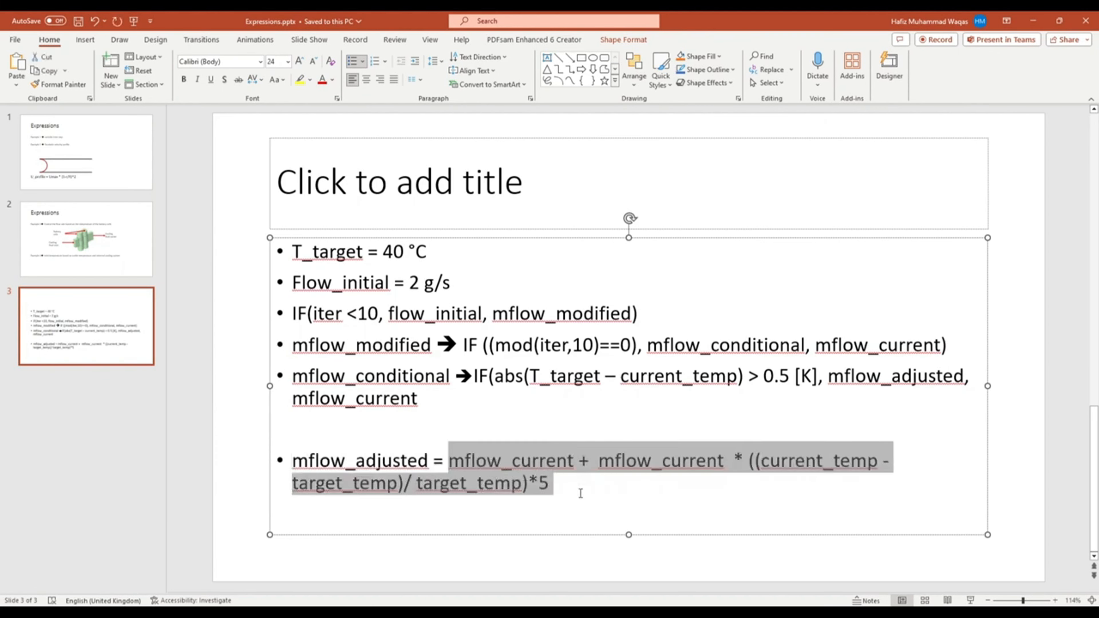
left_click(253, 613)
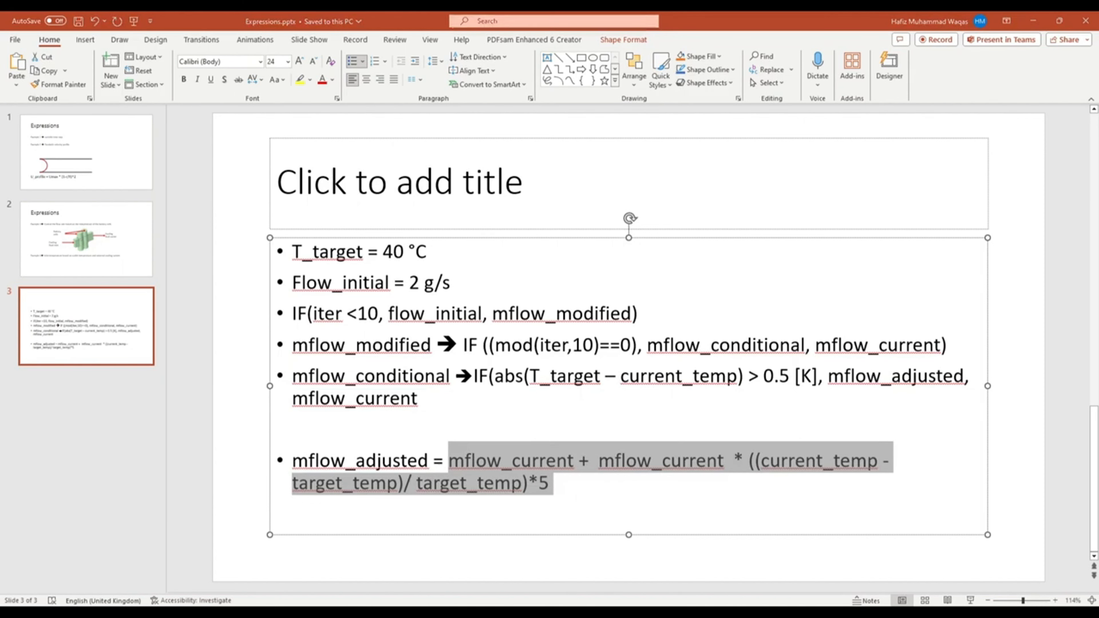
left_click(236, 584)
left_click(500, 212)
type("mflow_current +  mflow_current * ((current_temp - target_temp)/target_temp)*5")
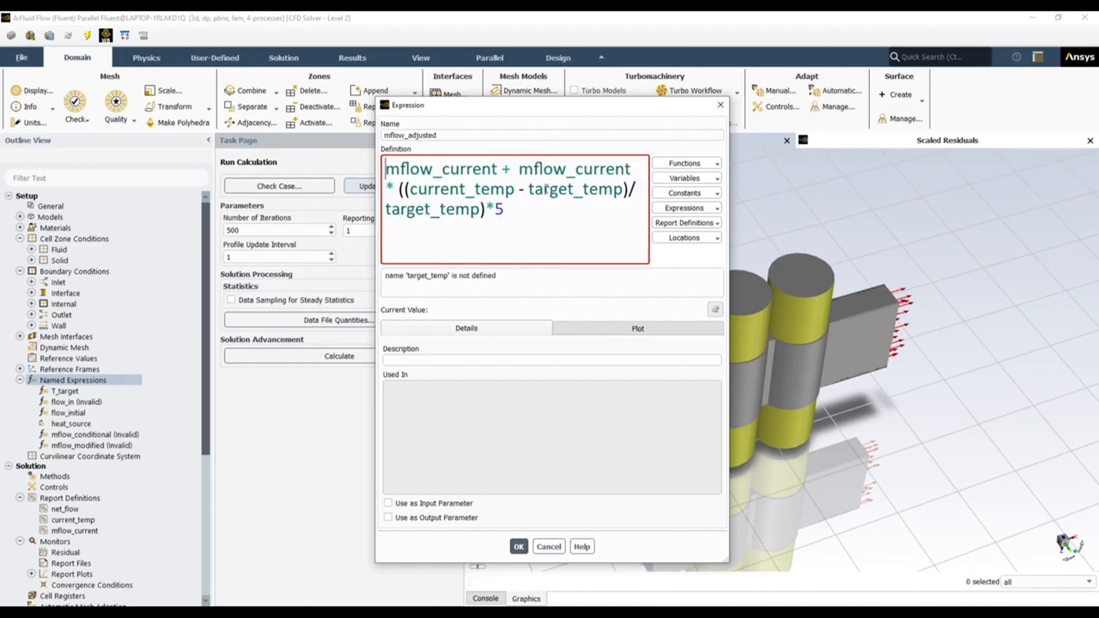
Replace both target_temp references in the mflow_adjusted definition with T_target and save the expression
double_click(531, 187)
type("T")
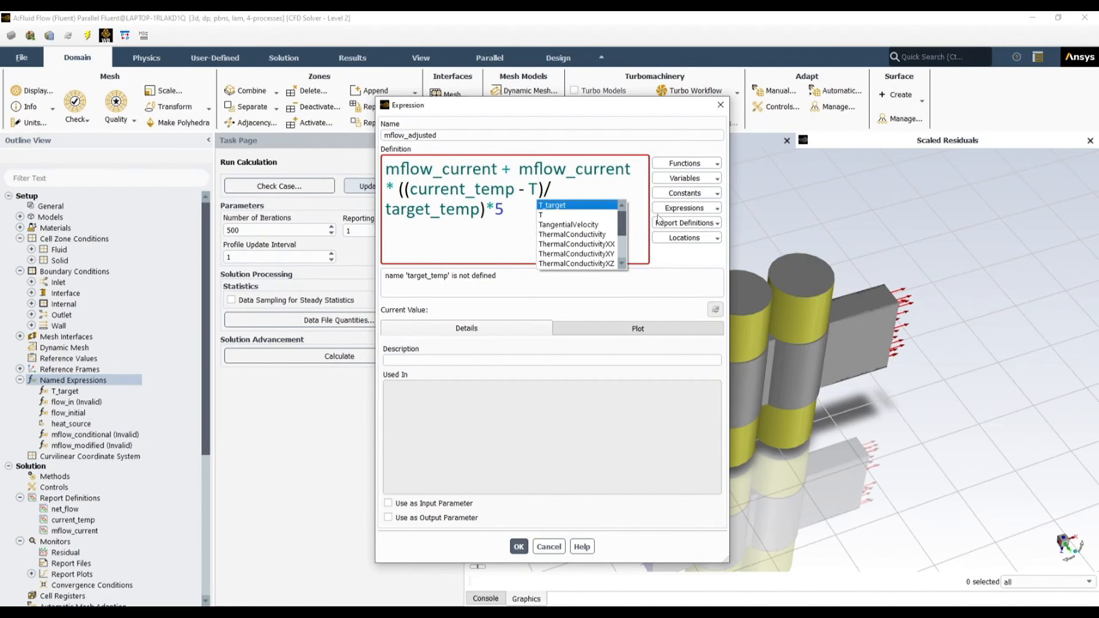
key("Return")
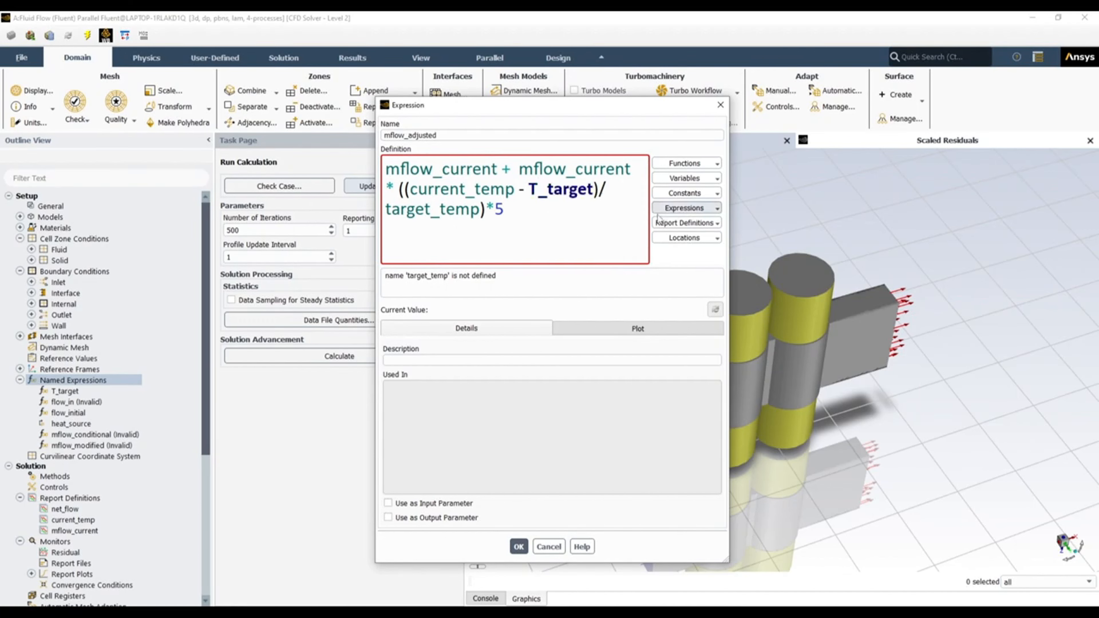
double_click(479, 210)
type("T")
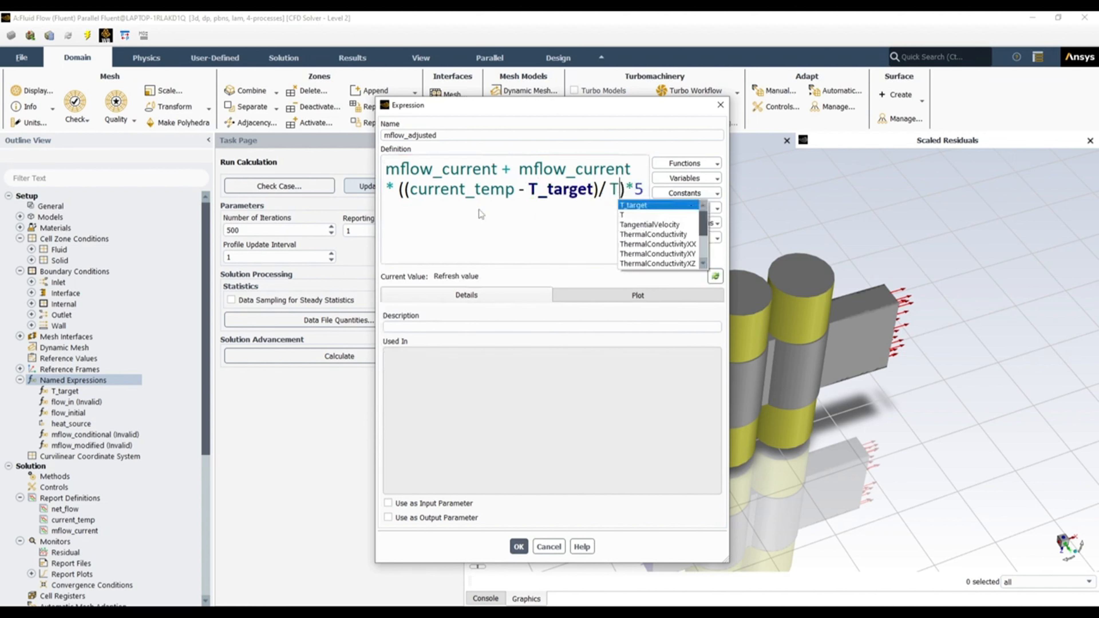
type("_")
key("Return")
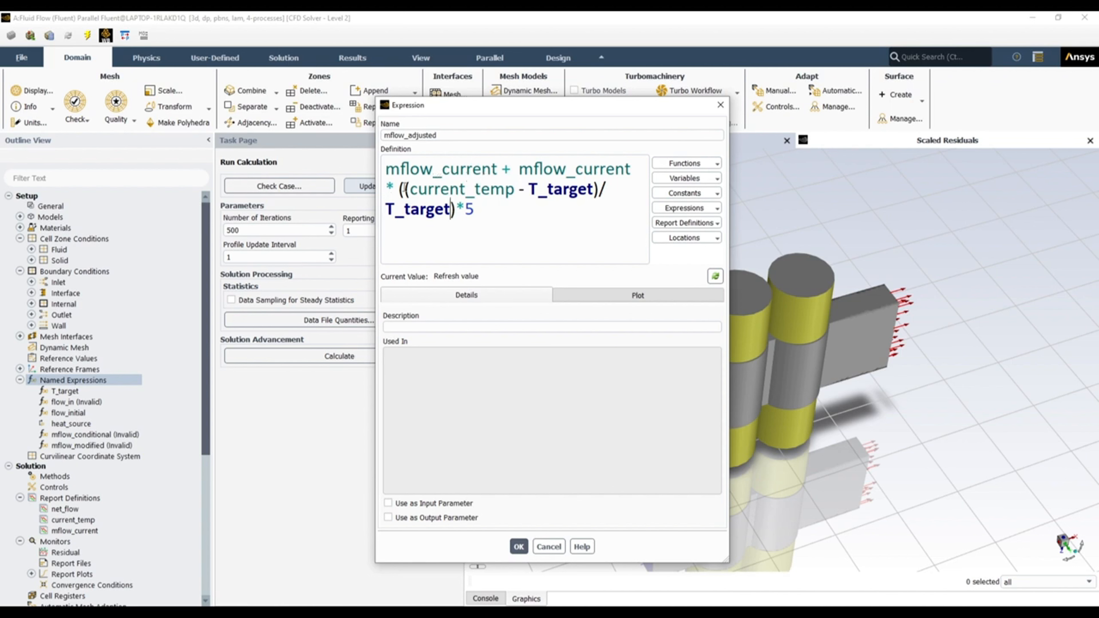
left_click_drag(405, 189, 507, 230)
left_click(508, 230)
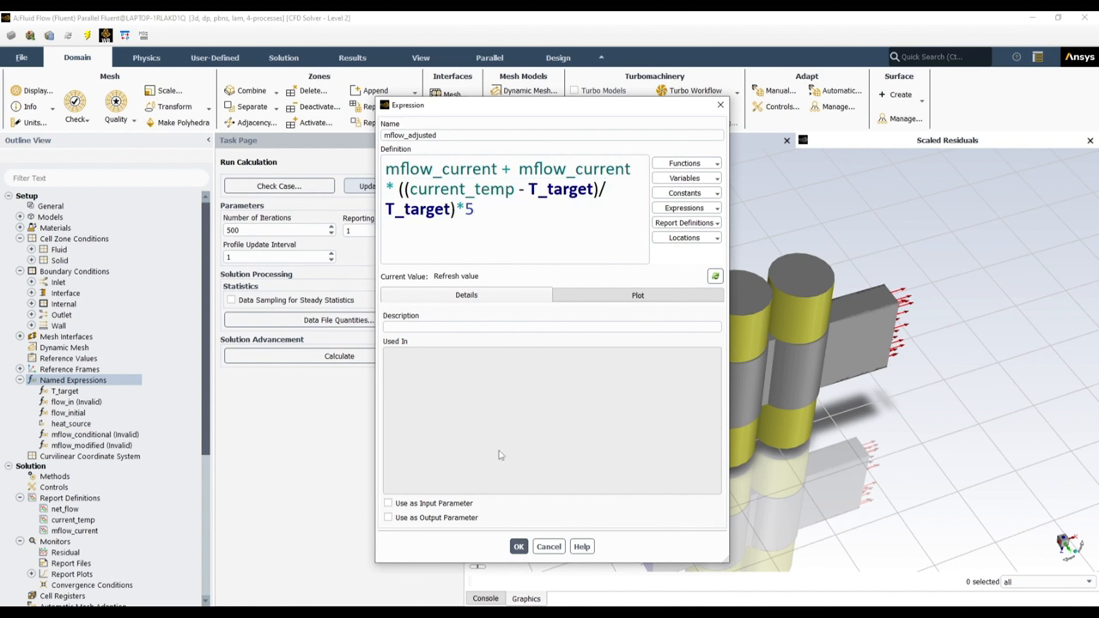
left_click(518, 550)
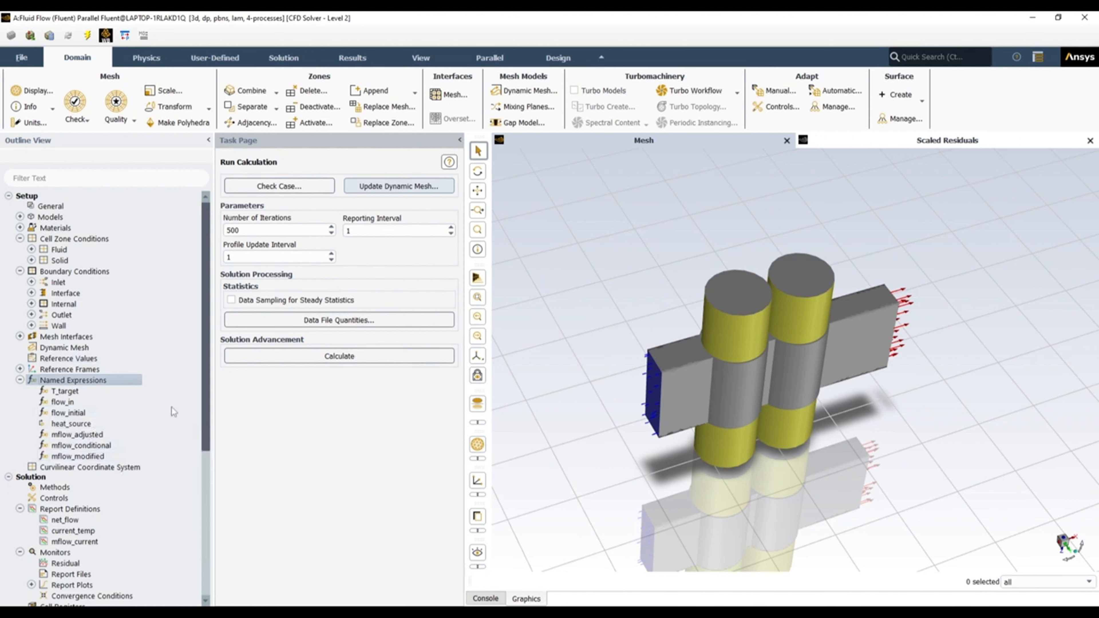
Check the definition of the flow_in named expression and close it
left_click(46, 403)
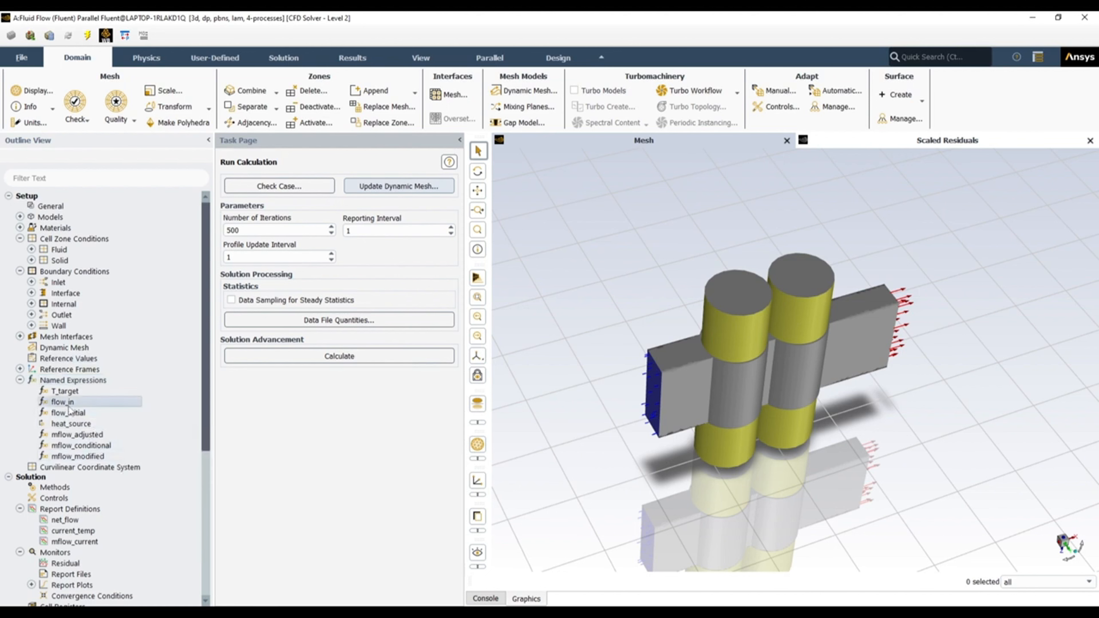
double_click(47, 405)
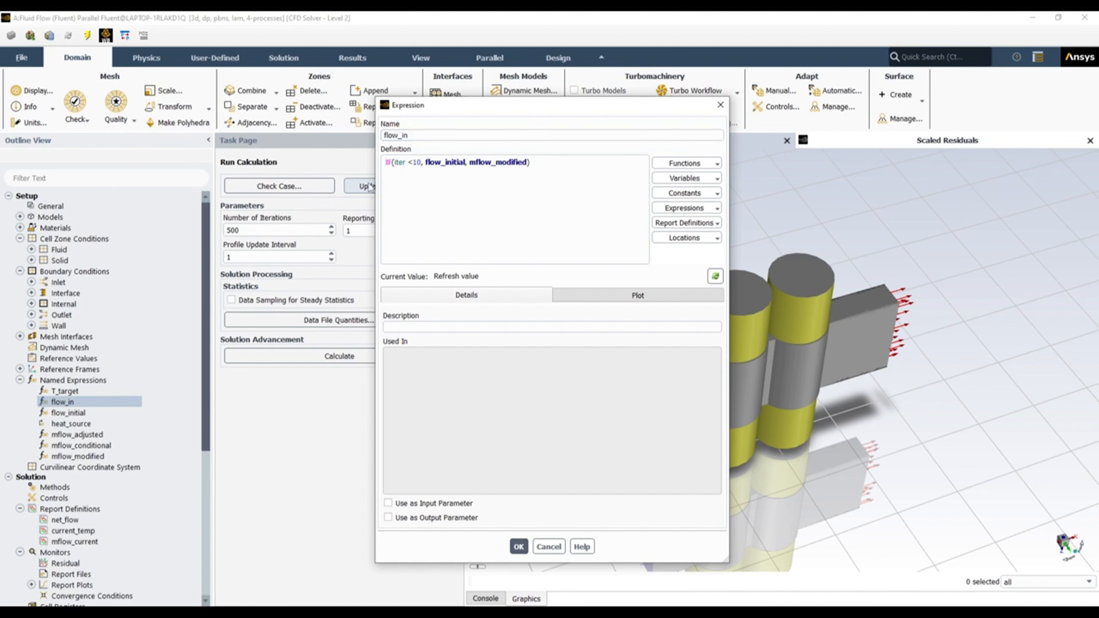
left_click(720, 105)
Switch to the PowerPoint presentation and prefix the IF(iter <10, flow_initial, mflow_modified) bullet on slide 3 with "Mflow_in ➔"
key("alt+Tab")
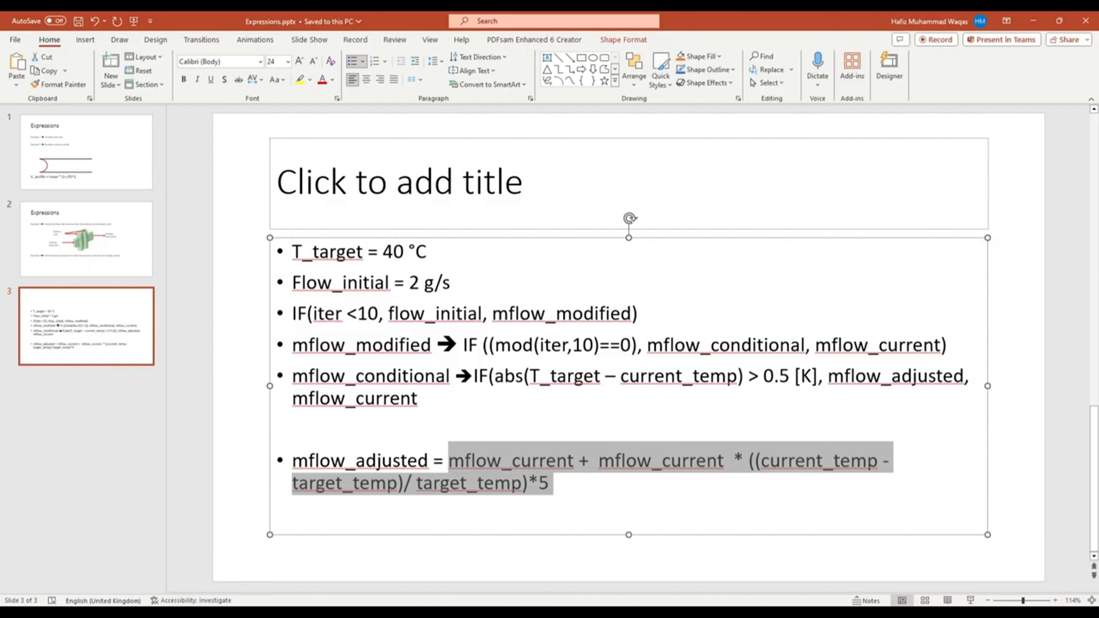
left_click(427, 403)
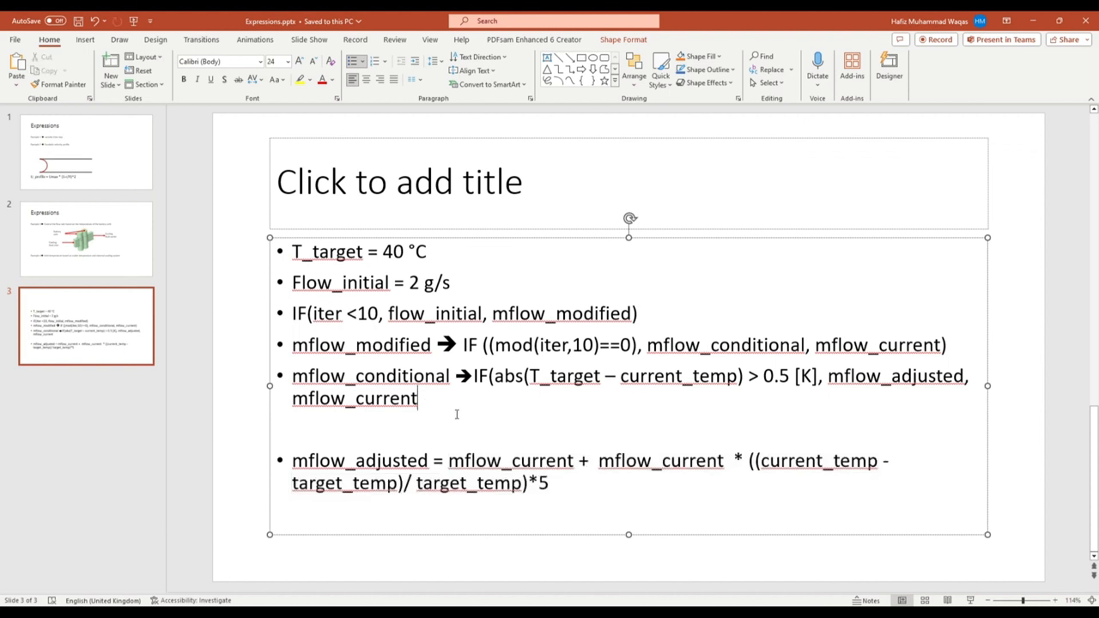
left_click(287, 315)
type("mflow_in")
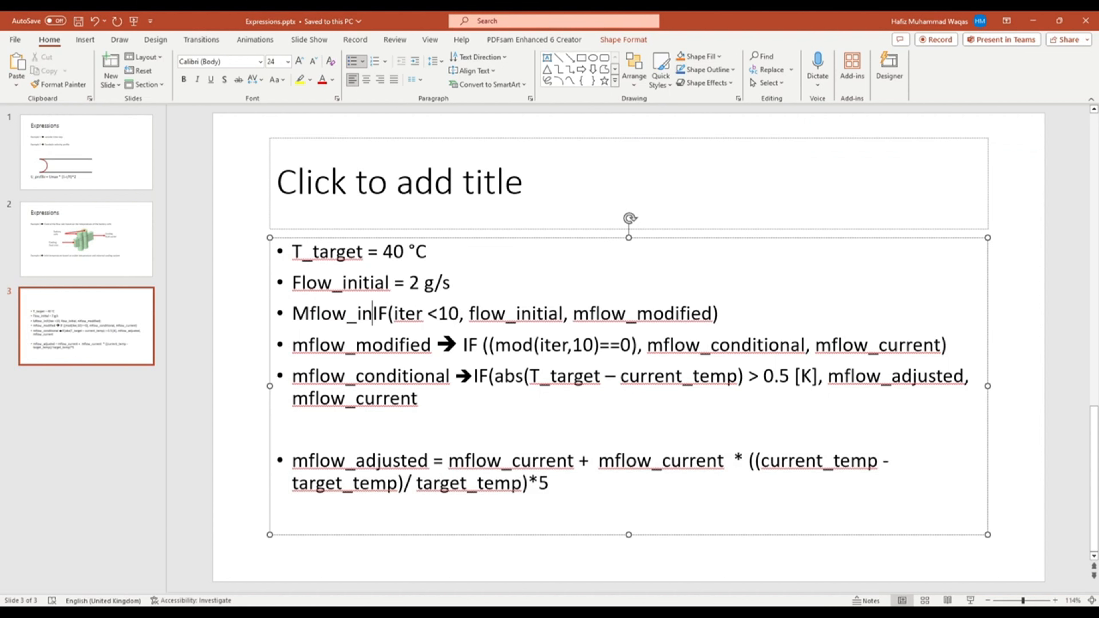
type("➔")
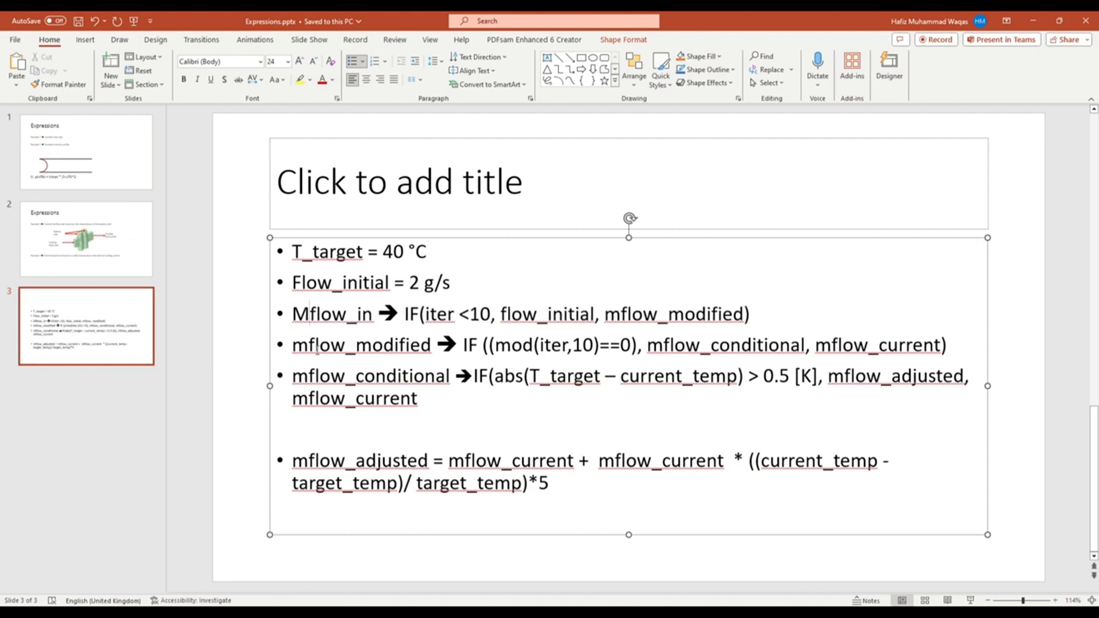
Switch to Fluent, assign the flow_in named expression to the inlet's mass flow rate and apply it, then return to PowerPoint
type("_")
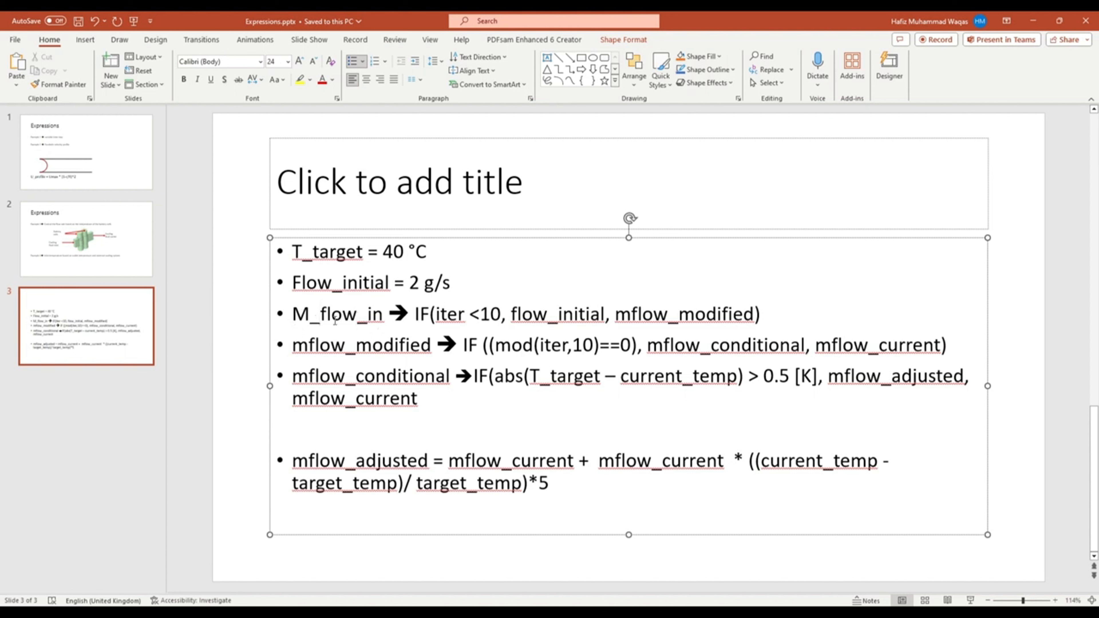
key("BackSpace")
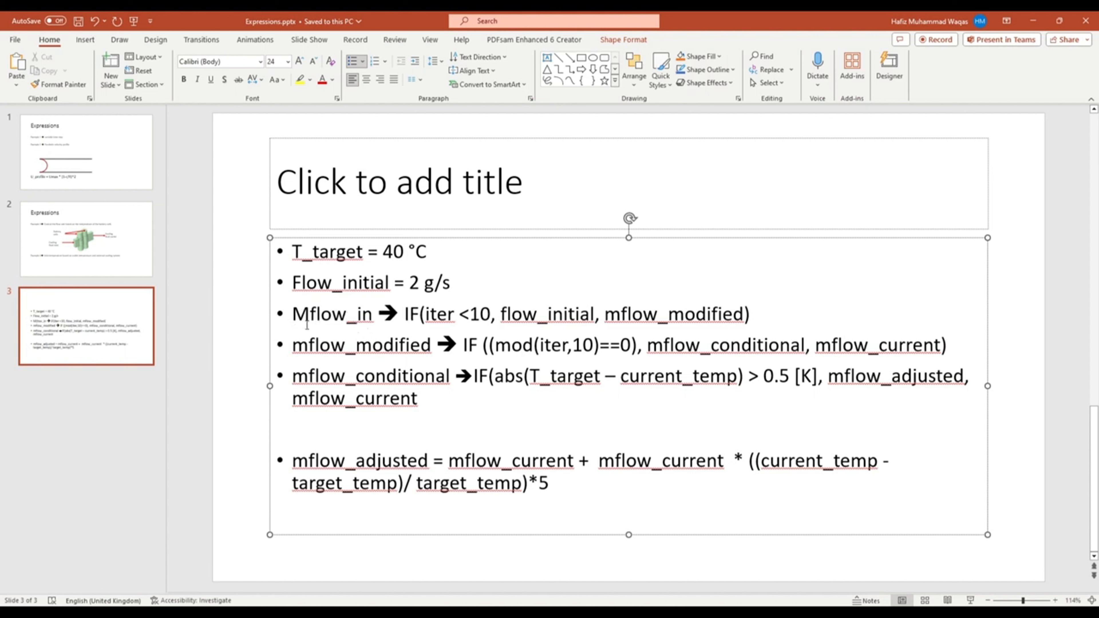
left_click(238, 578)
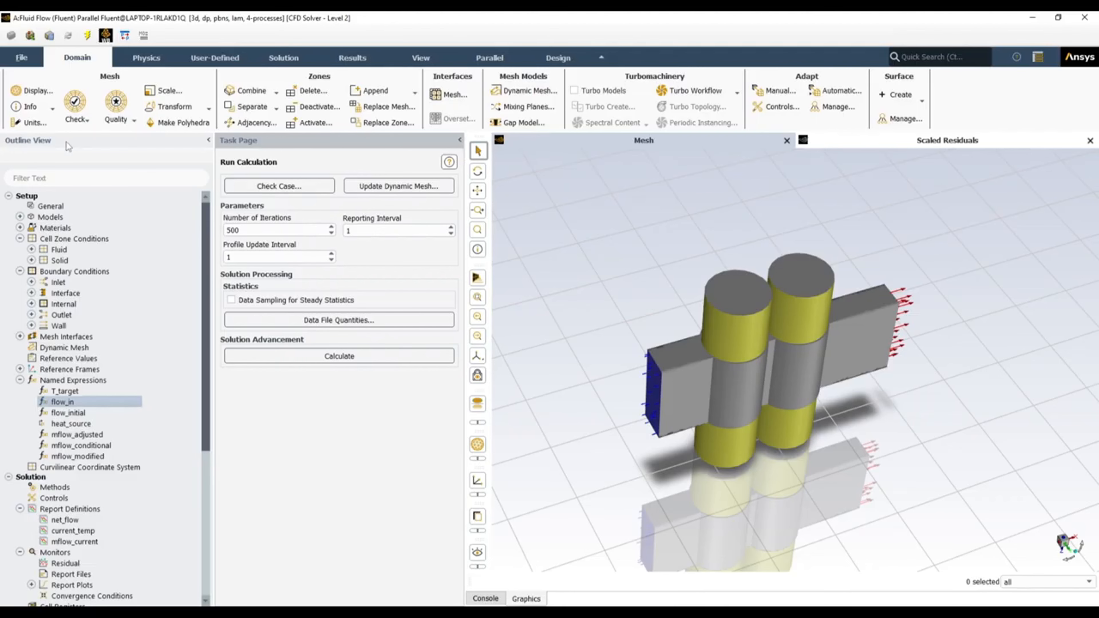
left_click(31, 282)
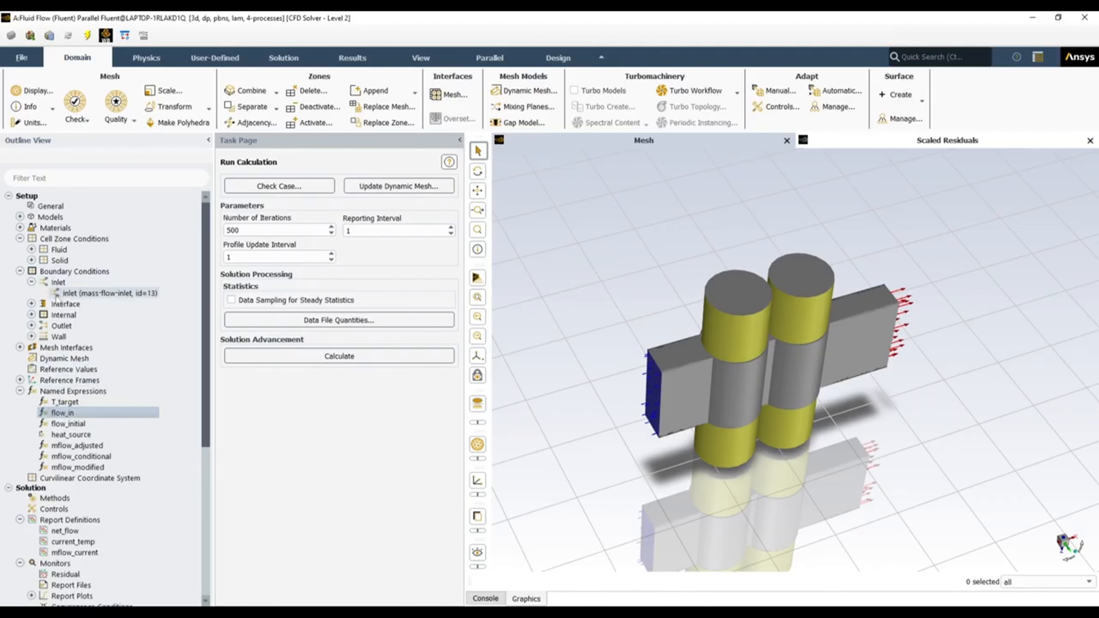
right_click(78, 297)
left_click(92, 305)
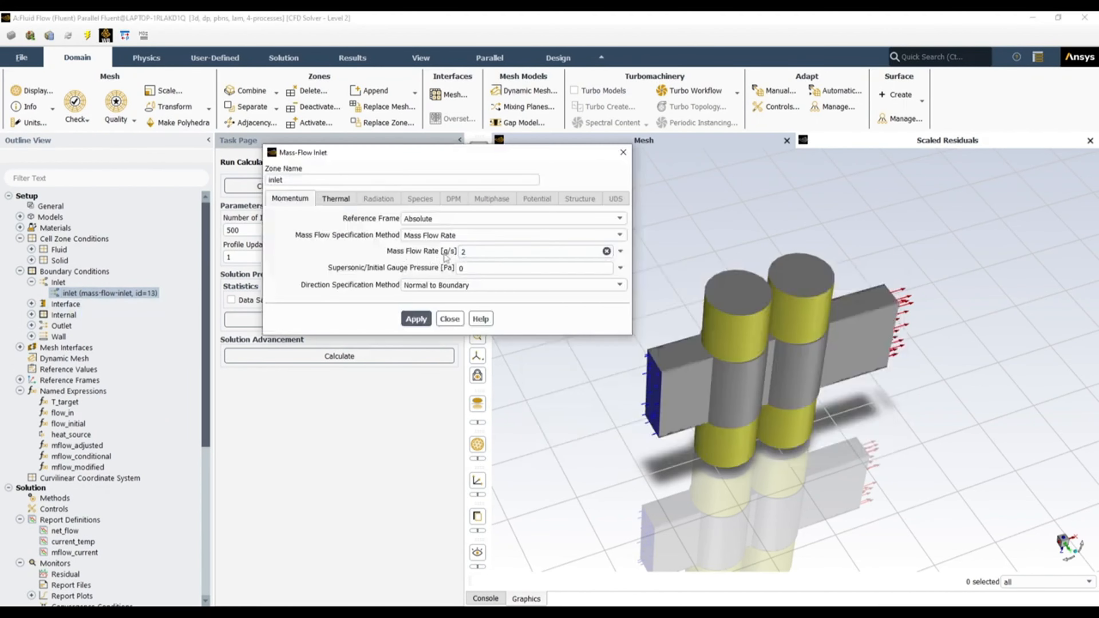
left_click(620, 251)
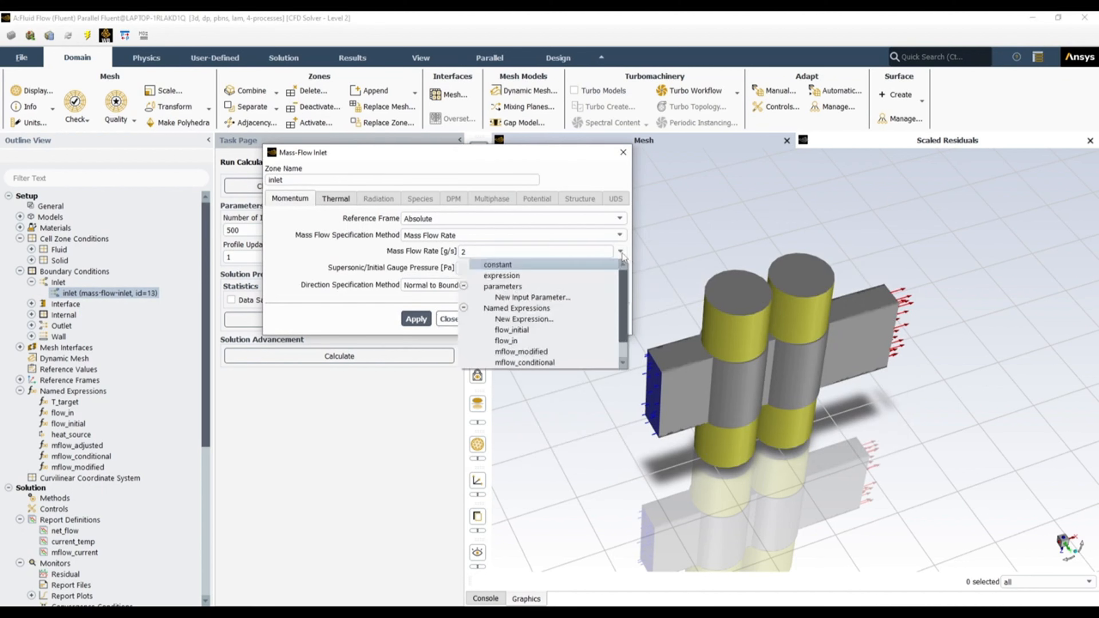
left_click(545, 342)
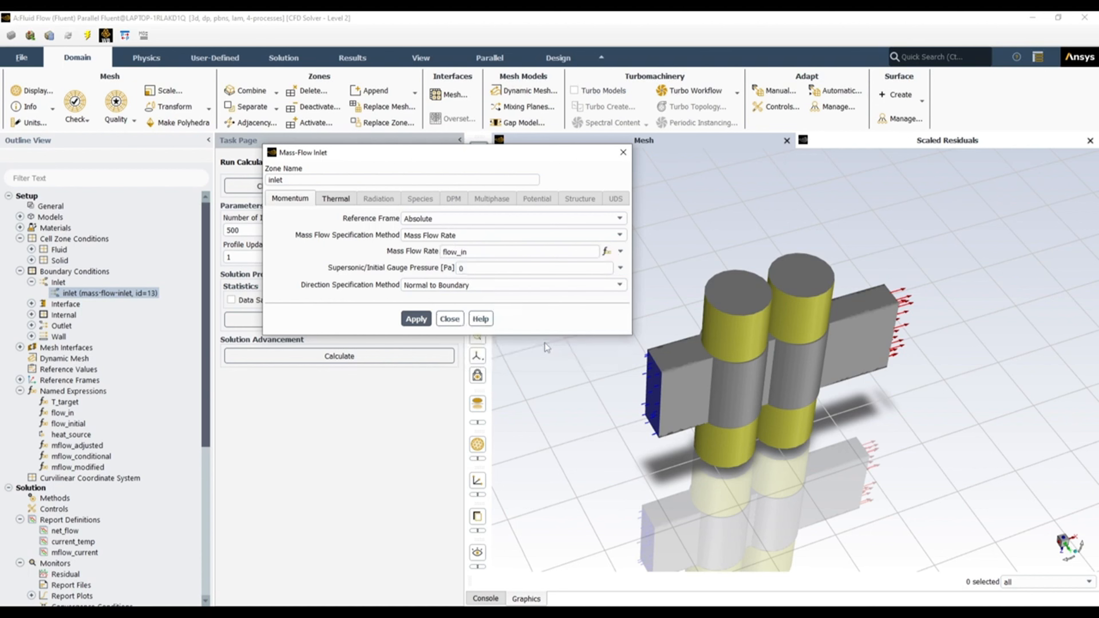
left_click(416, 318)
left_click(371, 614)
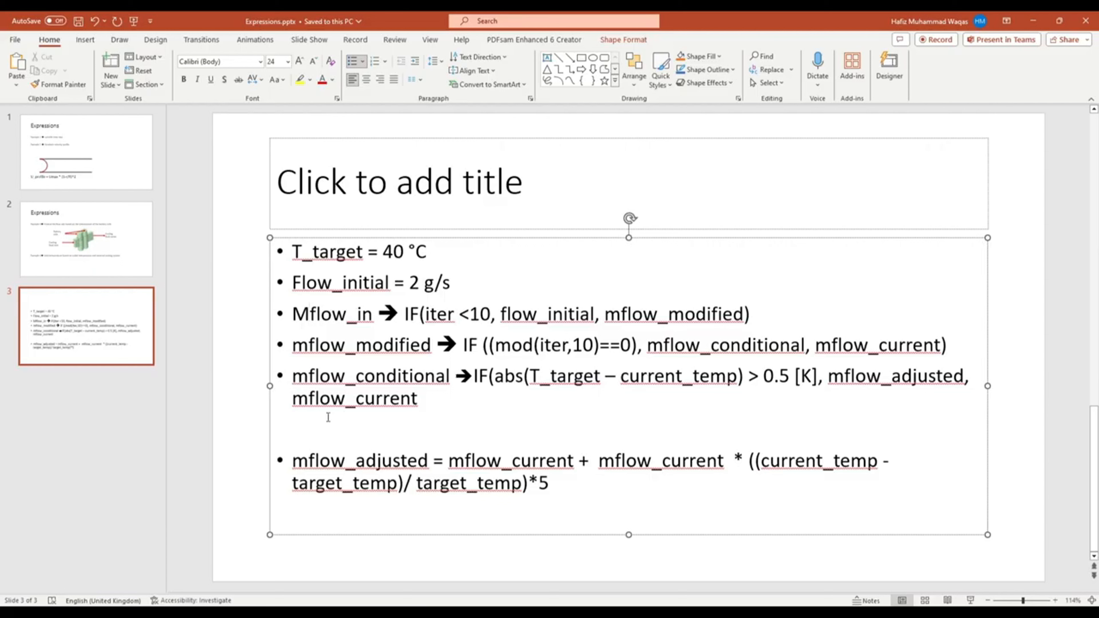
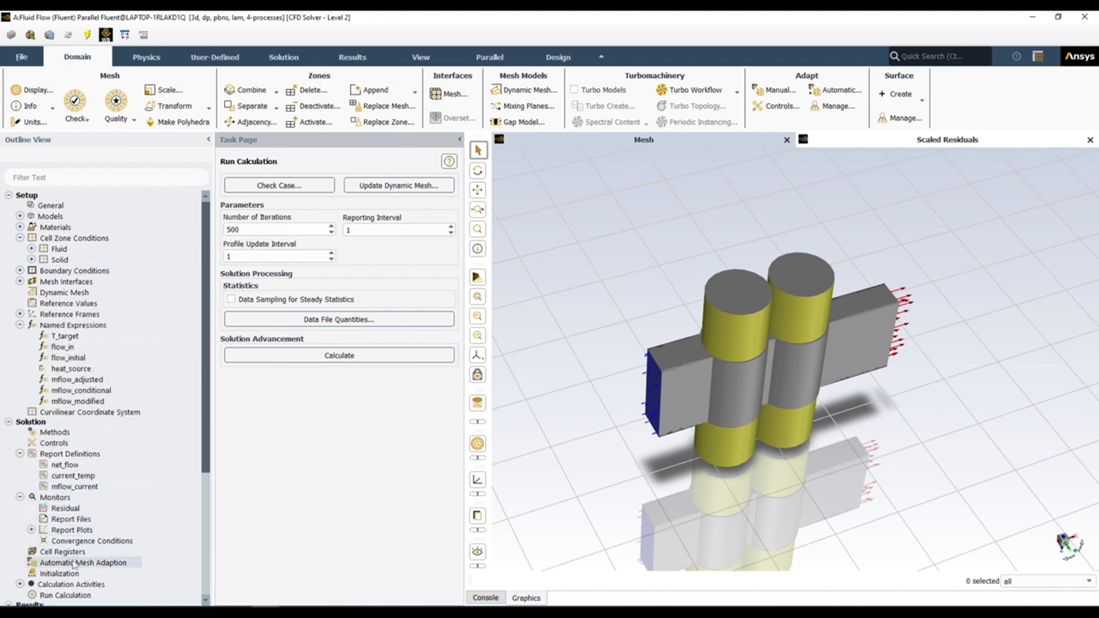
Initialize and start the 500-iteration calculation in Fluent and bring up the console
left_click(77, 597)
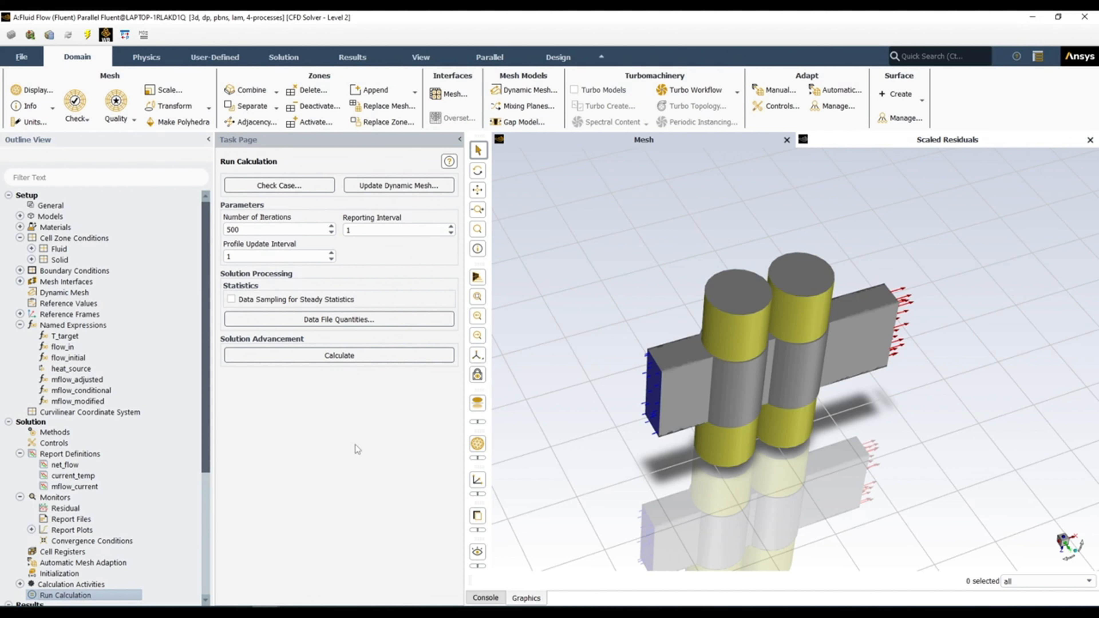
right_click(84, 597)
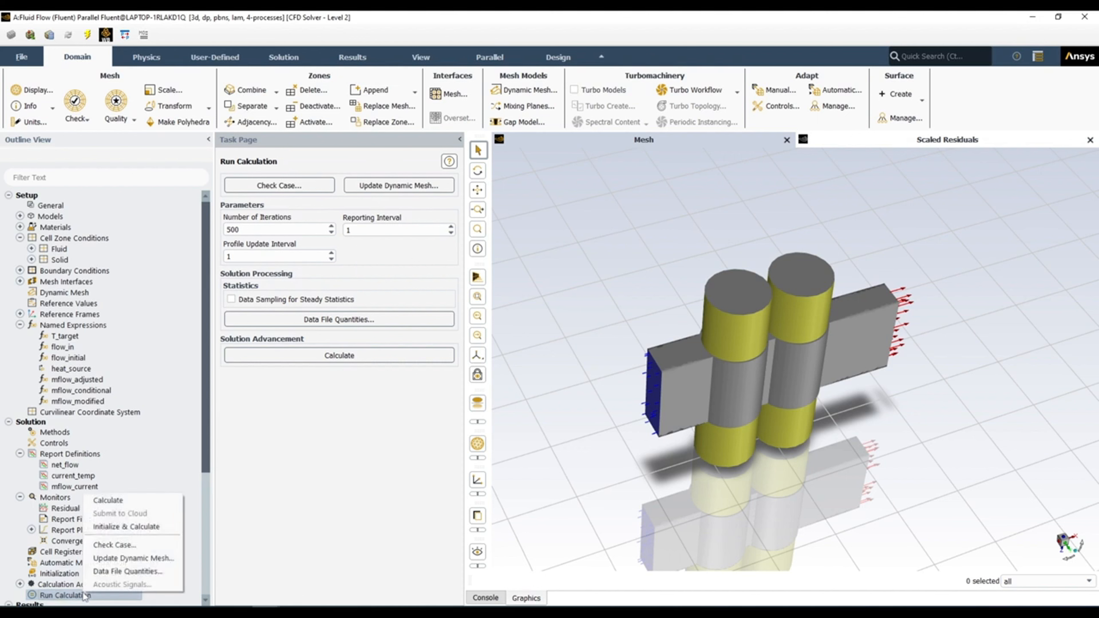
left_click(152, 532)
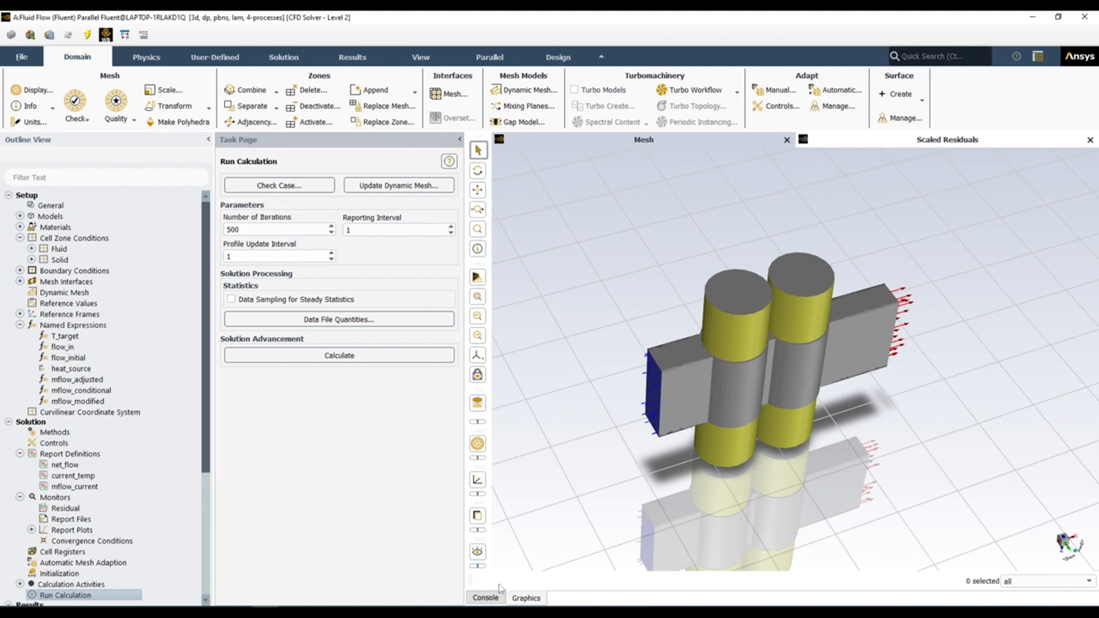
left_click(493, 602)
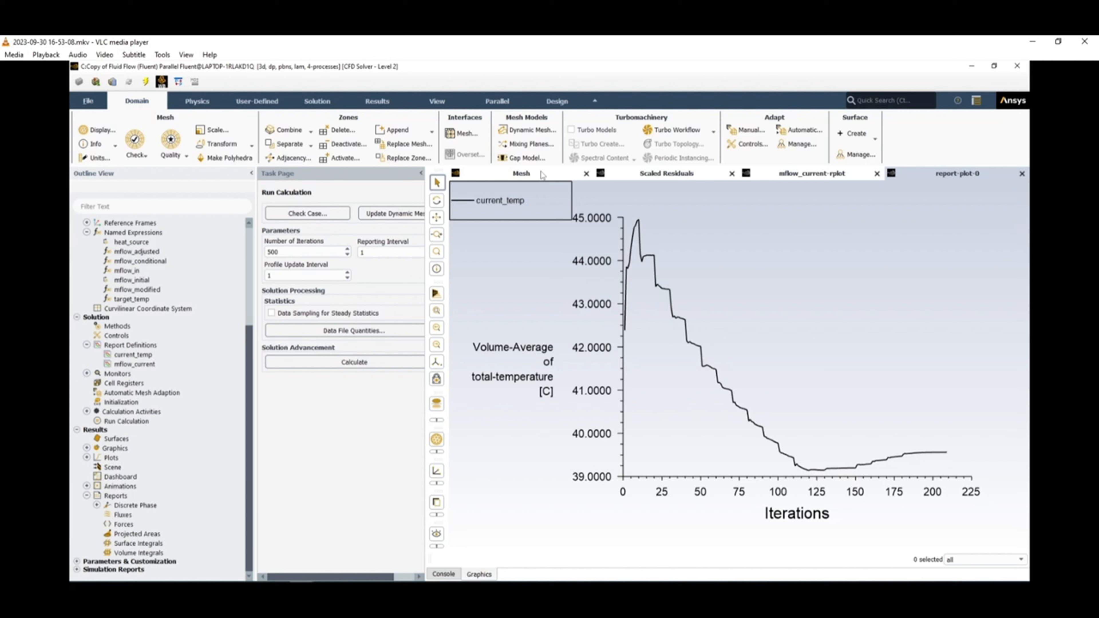
Switch to the solved Fluent case and examine the total temperature contours on the battery cells up close
left_click(392, 588)
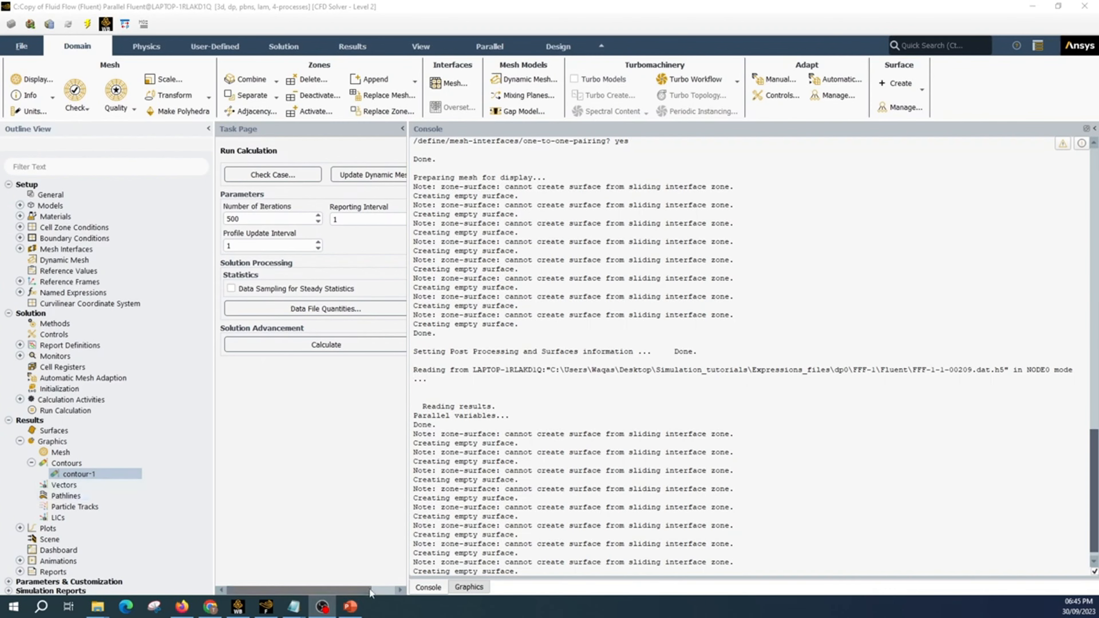
left_click(465, 586)
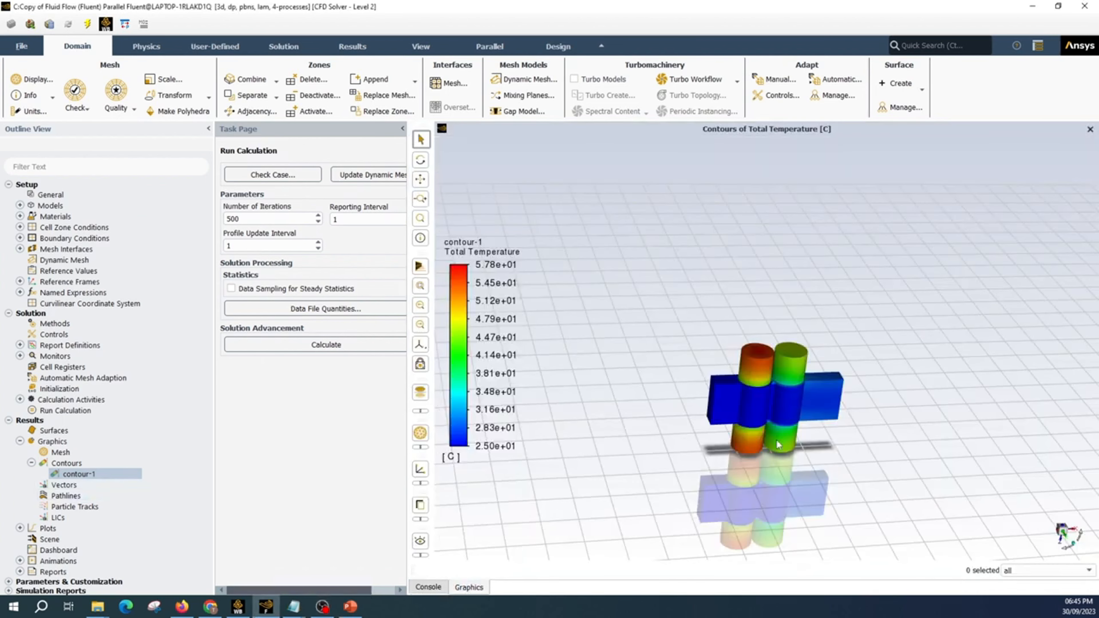
scroll(779, 393, "up", 5)
scroll(778, 393, "up", 3)
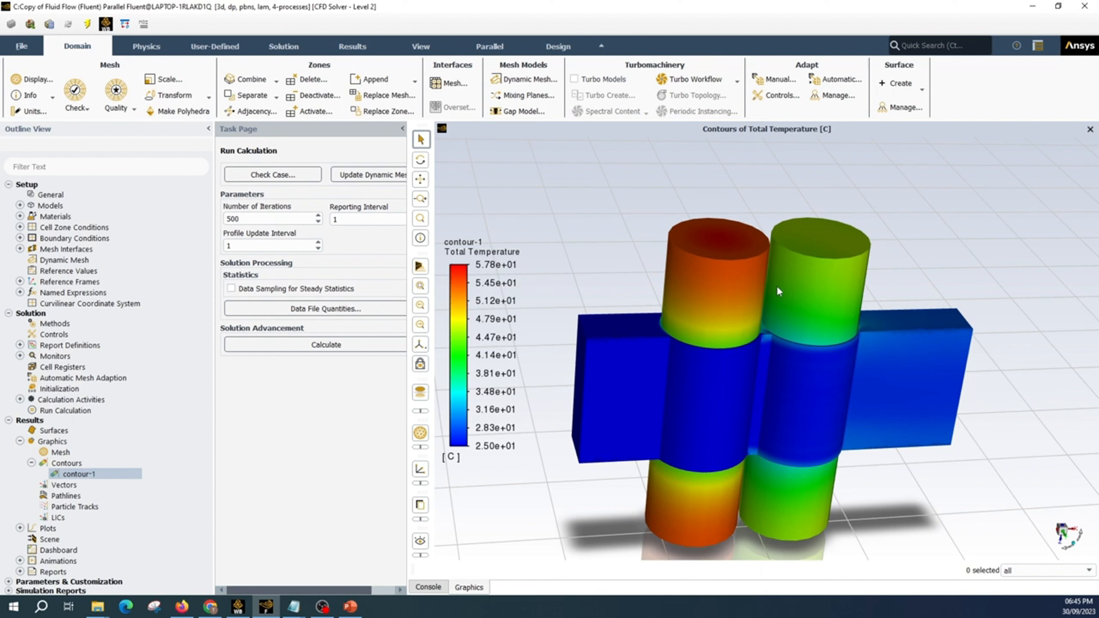
Compute the volume-average static temperature over cell1, cell2 and fluid with a Volume Integrals report
left_click(20, 572)
scroll(100, 485, "down", 3)
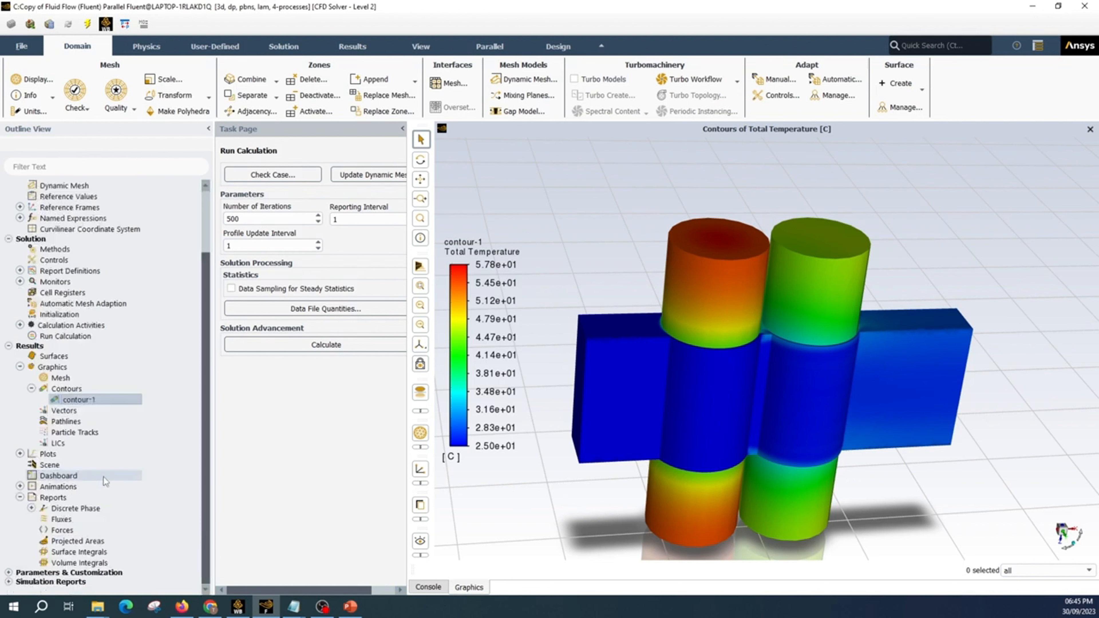
left_click(83, 563)
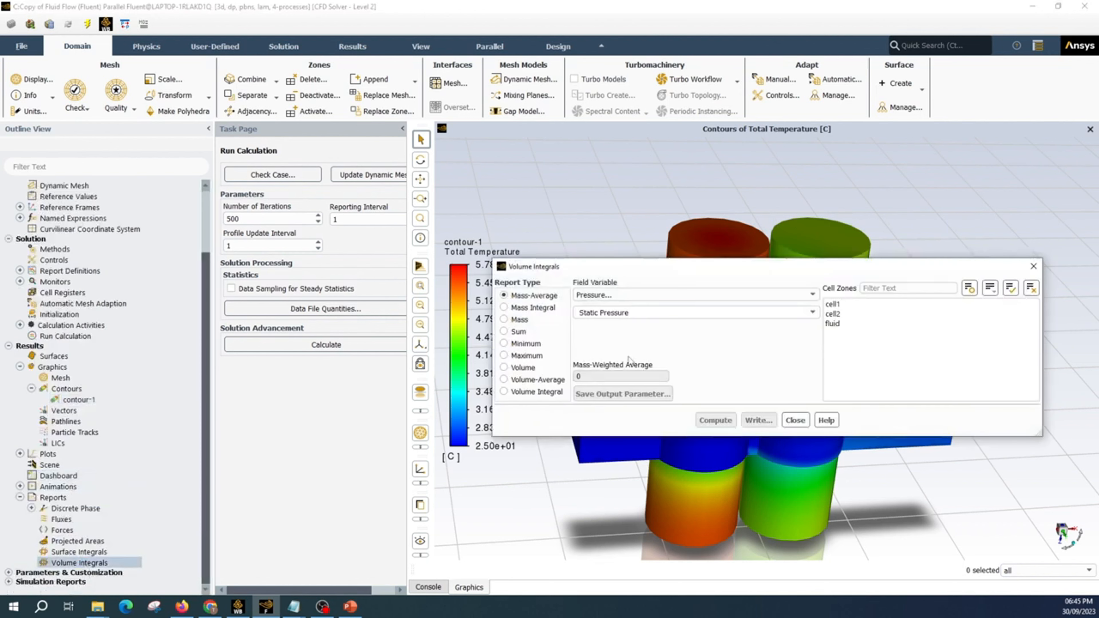
left_click(541, 380)
left_click(812, 295)
left_click(703, 333)
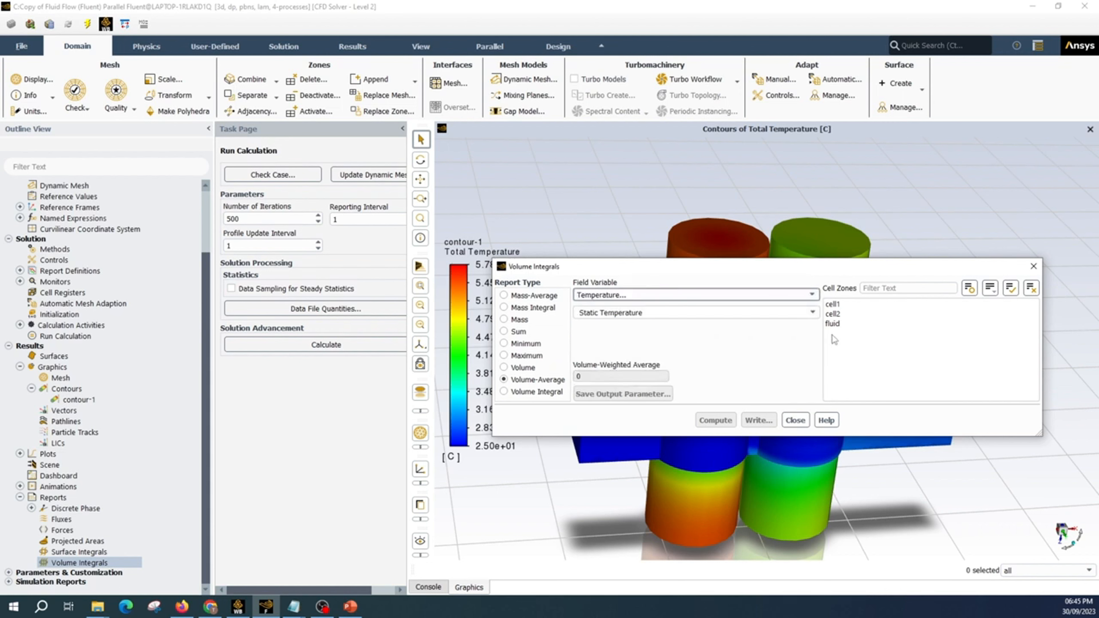
left_click(839, 315)
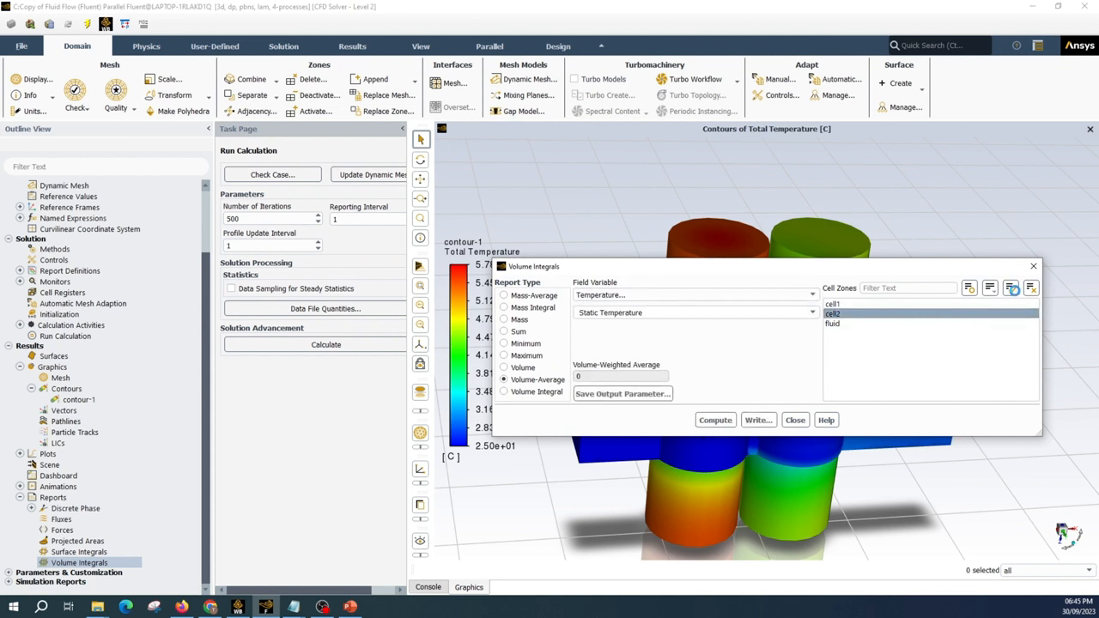
left_click(1011, 287)
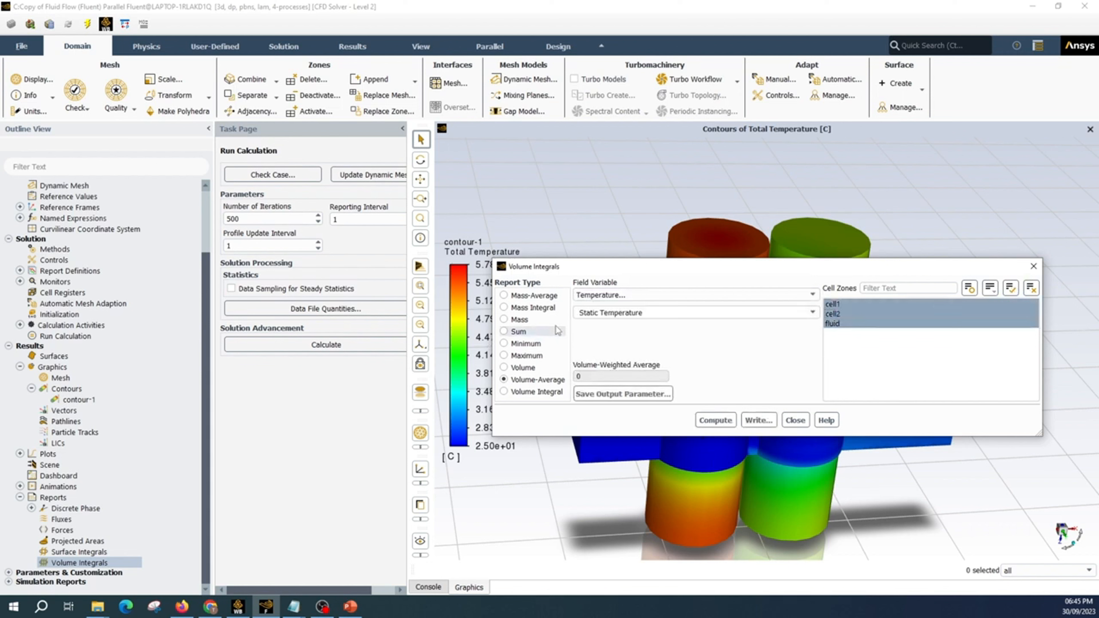
left_click(716, 420)
Read cell2's volume-average temperature in the console output and close the Volume Integrals report
left_click(435, 587)
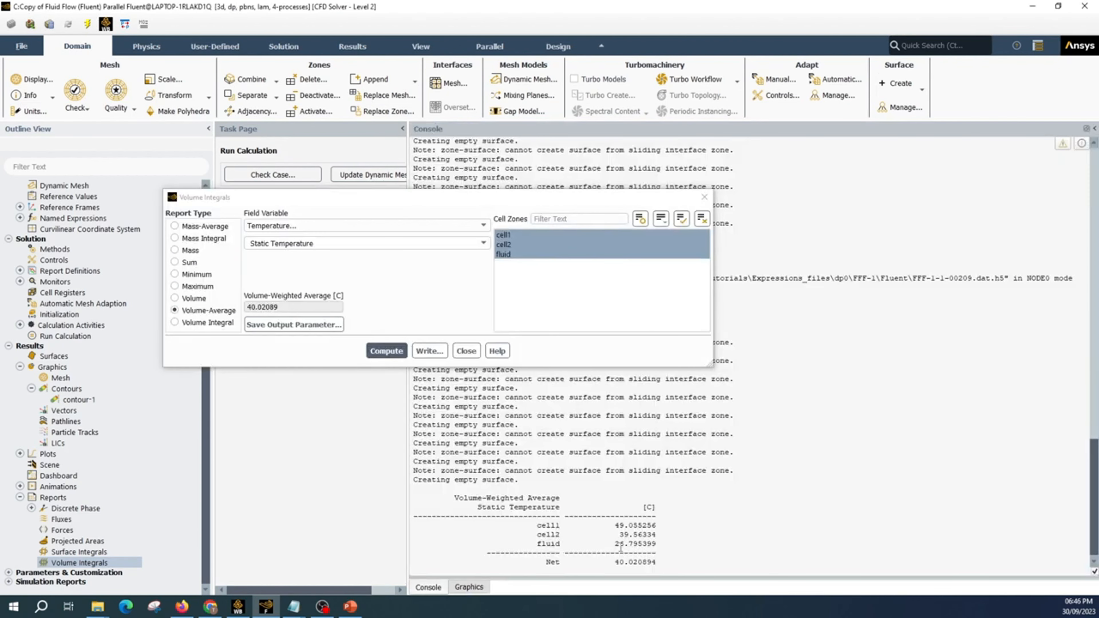
left_click_drag(531, 539, 666, 533)
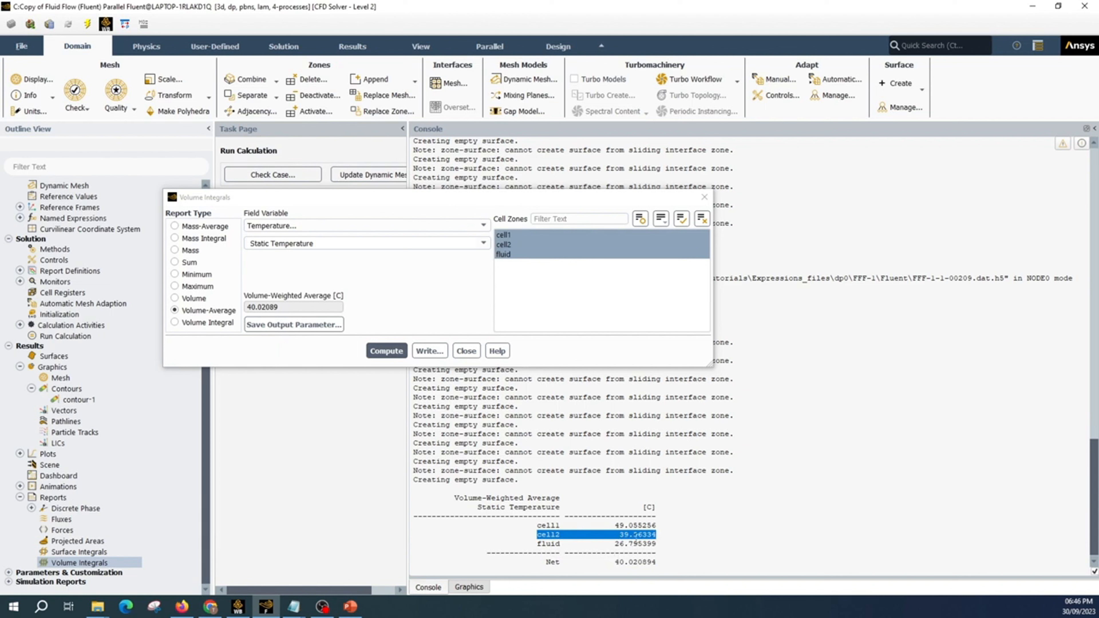
left_click(624, 537)
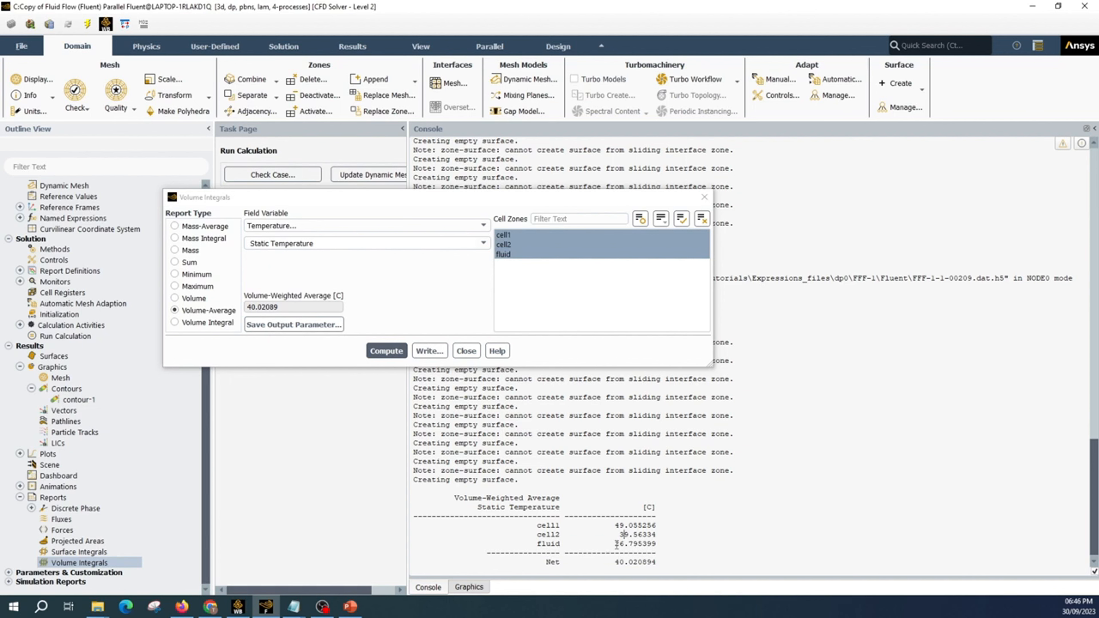
left_click(466, 351)
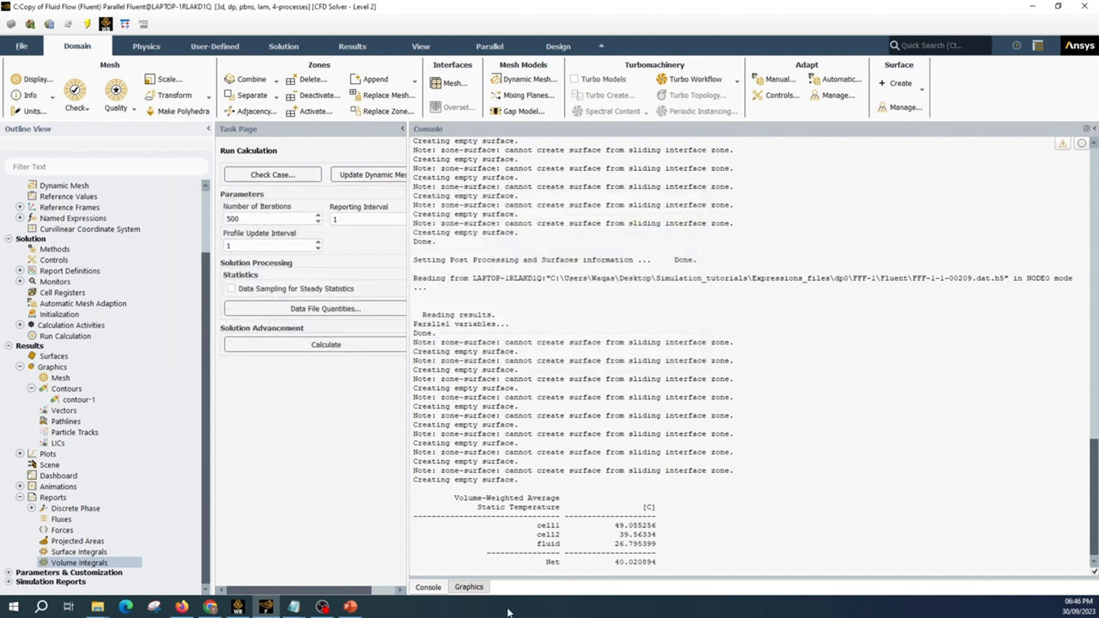
Return to the temperature contours, then switch to PowerPoint and review the Example 3 slide and the expressions on slide 3
left_click(472, 588)
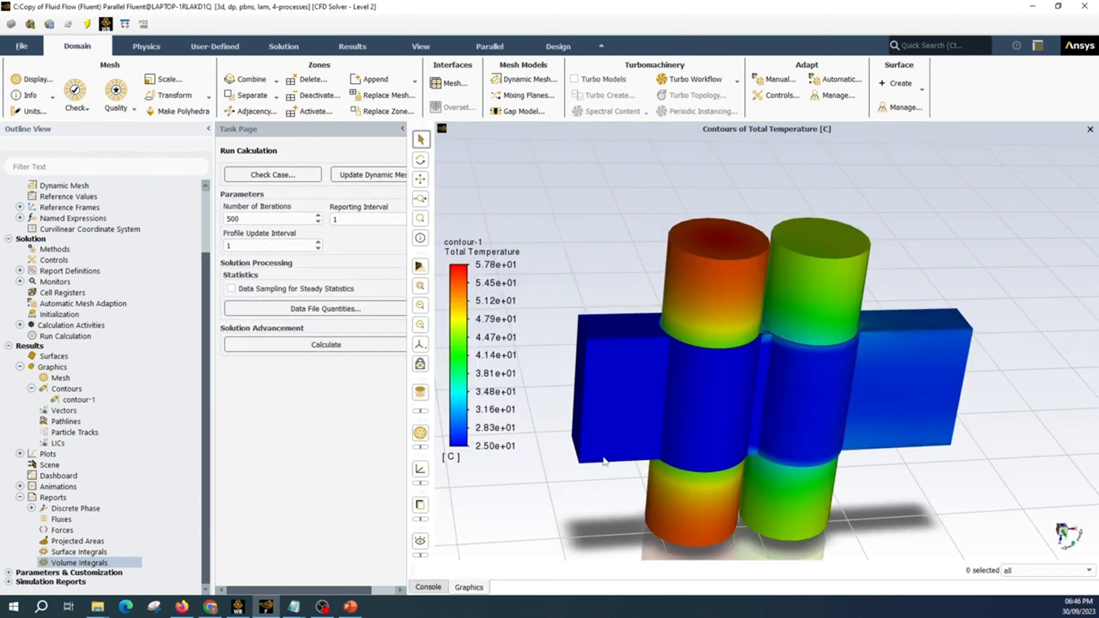
scroll(604, 460, "down", 5)
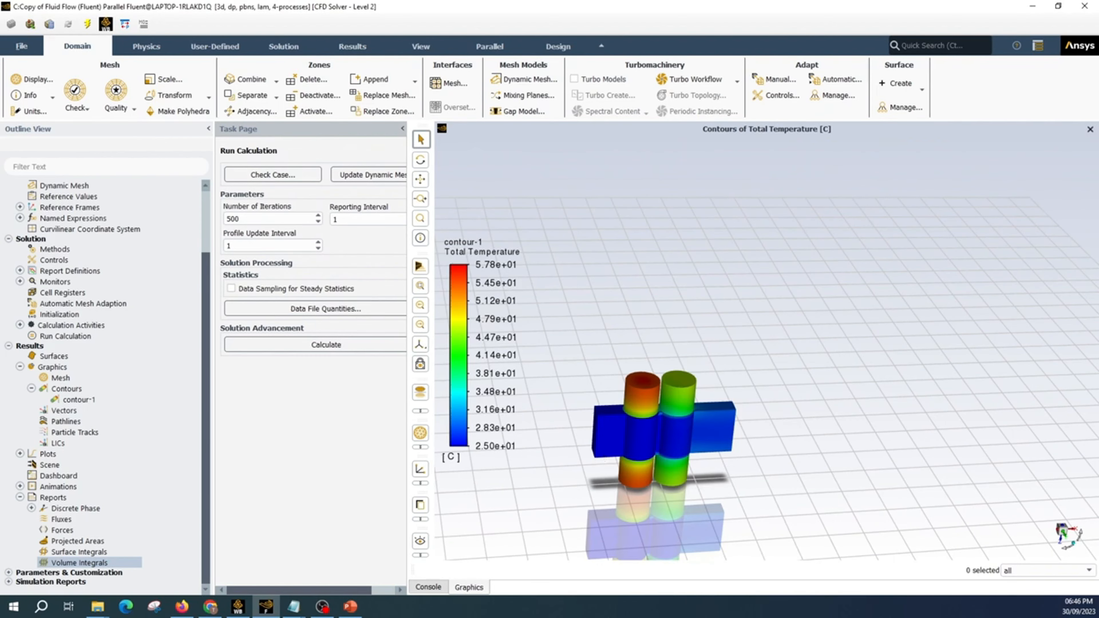
left_click(350, 606)
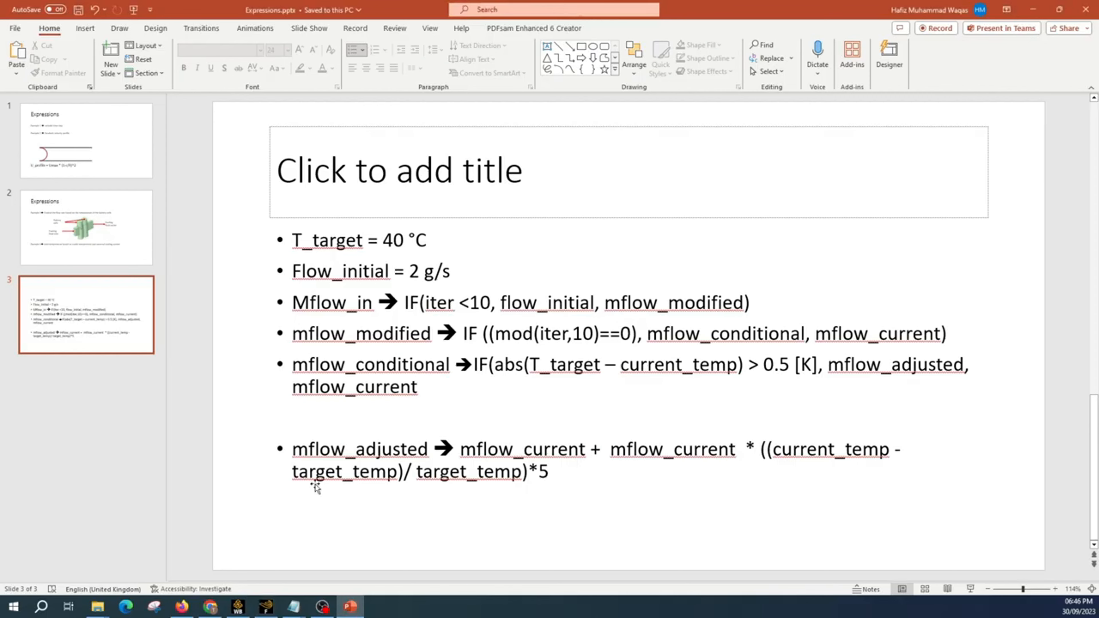
left_click(104, 251)
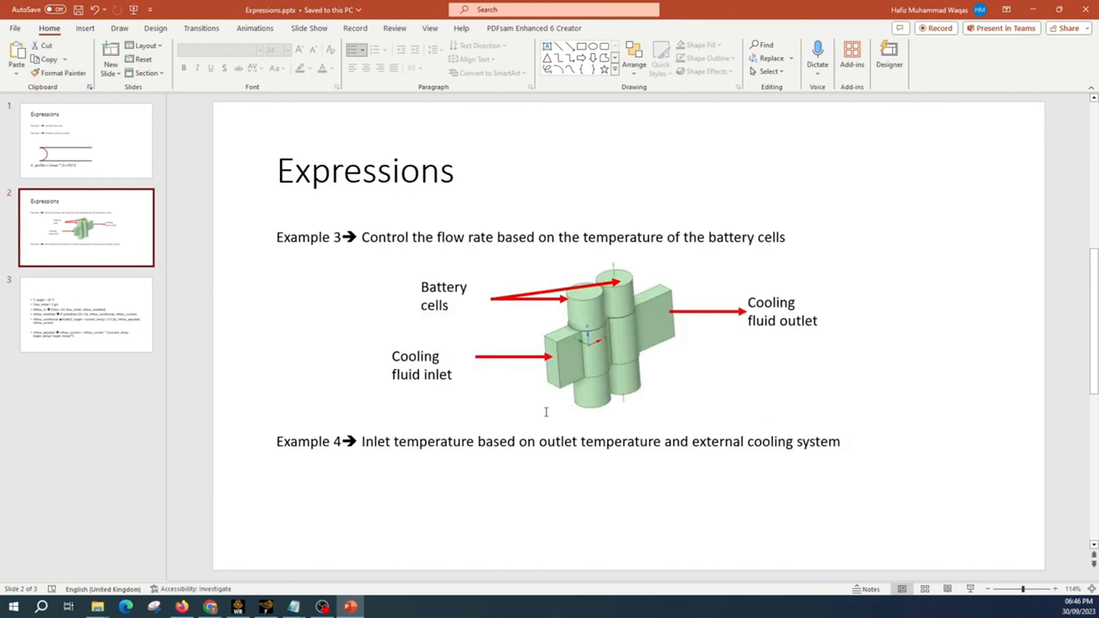
left_click(102, 351)
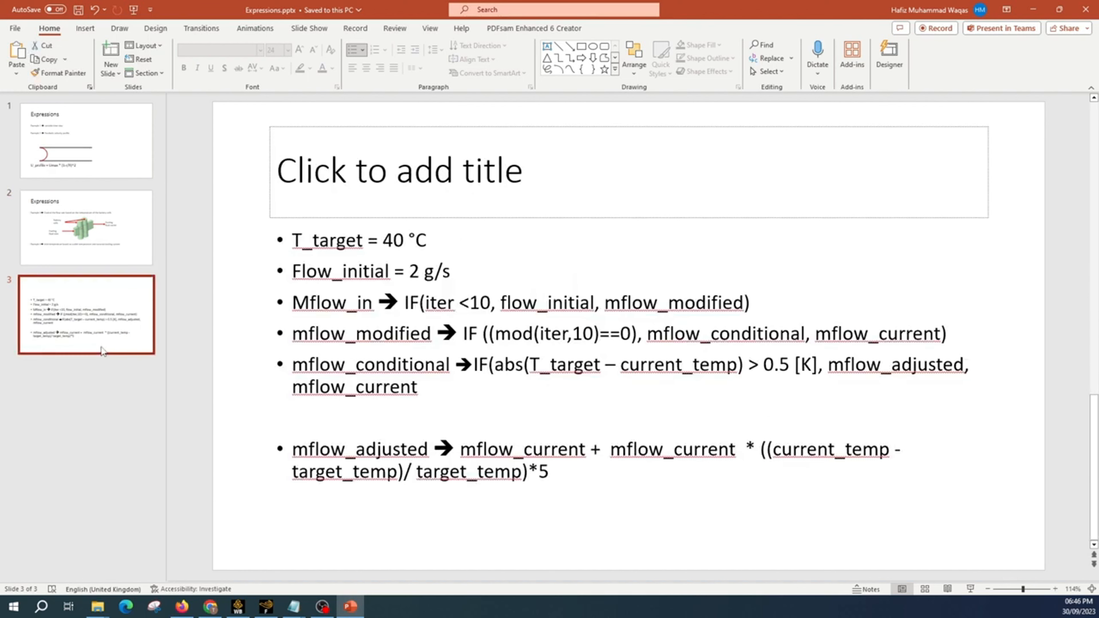
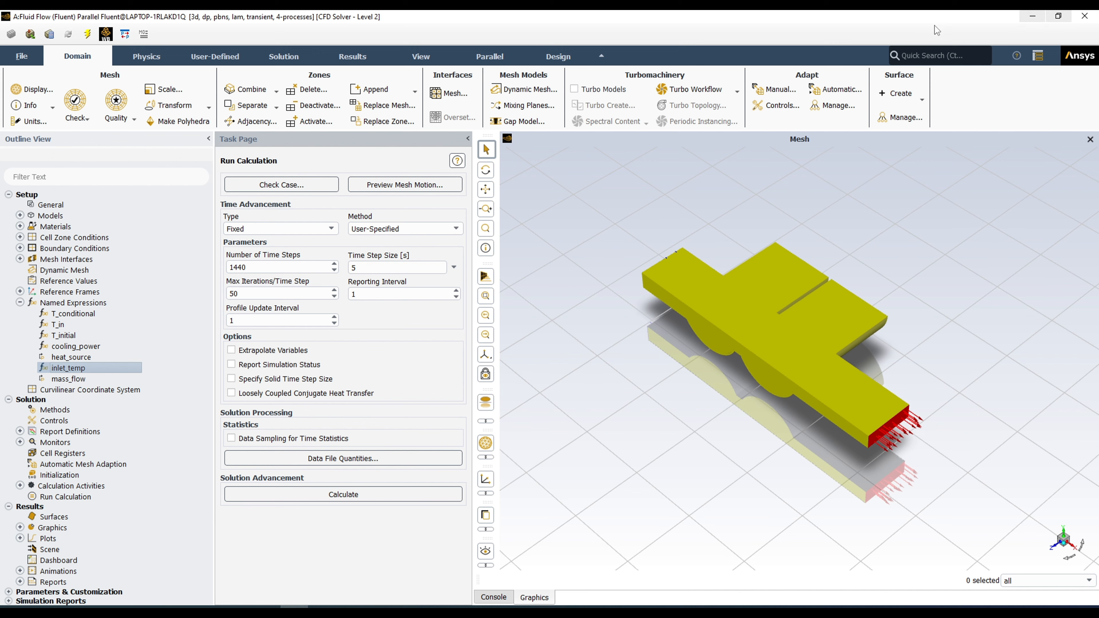
Minimize the transient Fluent window and examine the battery cell mesh in the copied Fluent case
left_click_drag(782, 21, 344, 211)
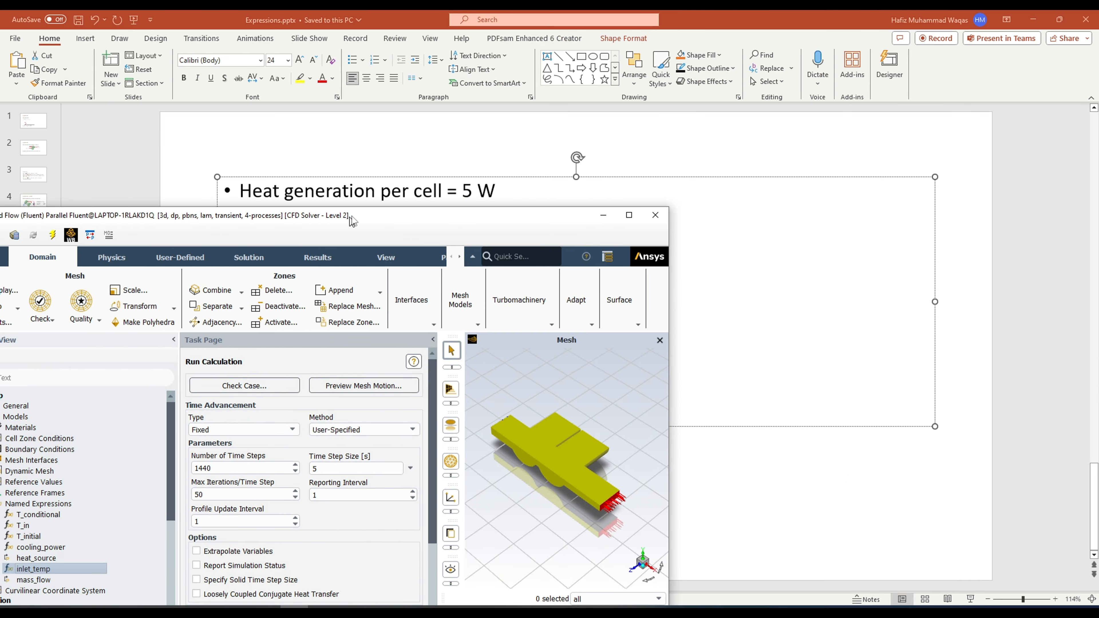
left_click(631, 216)
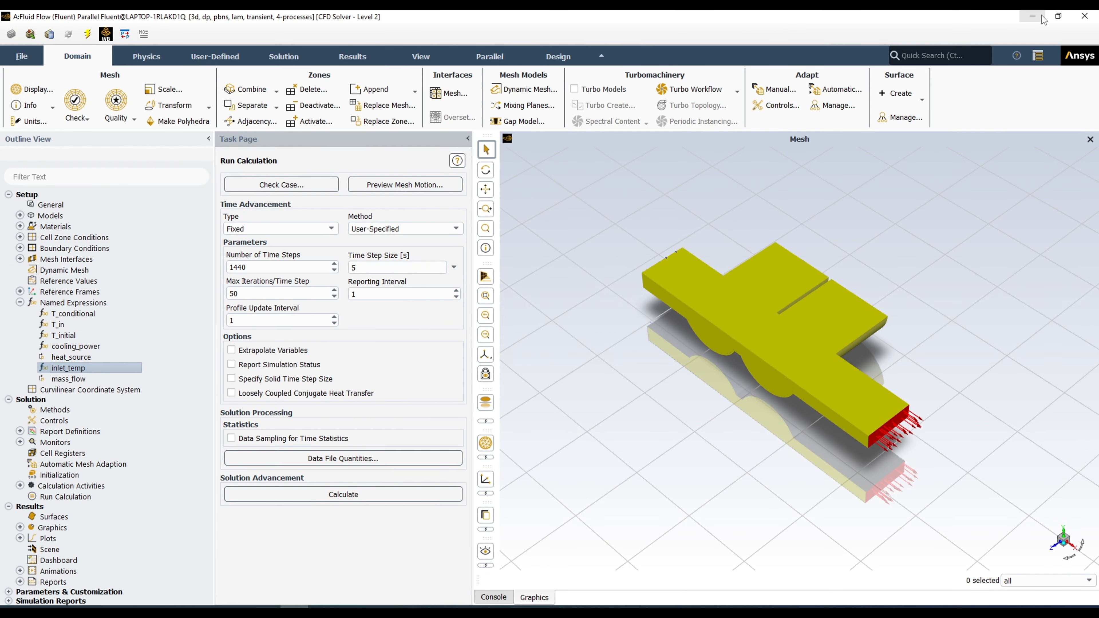
left_click(1032, 16)
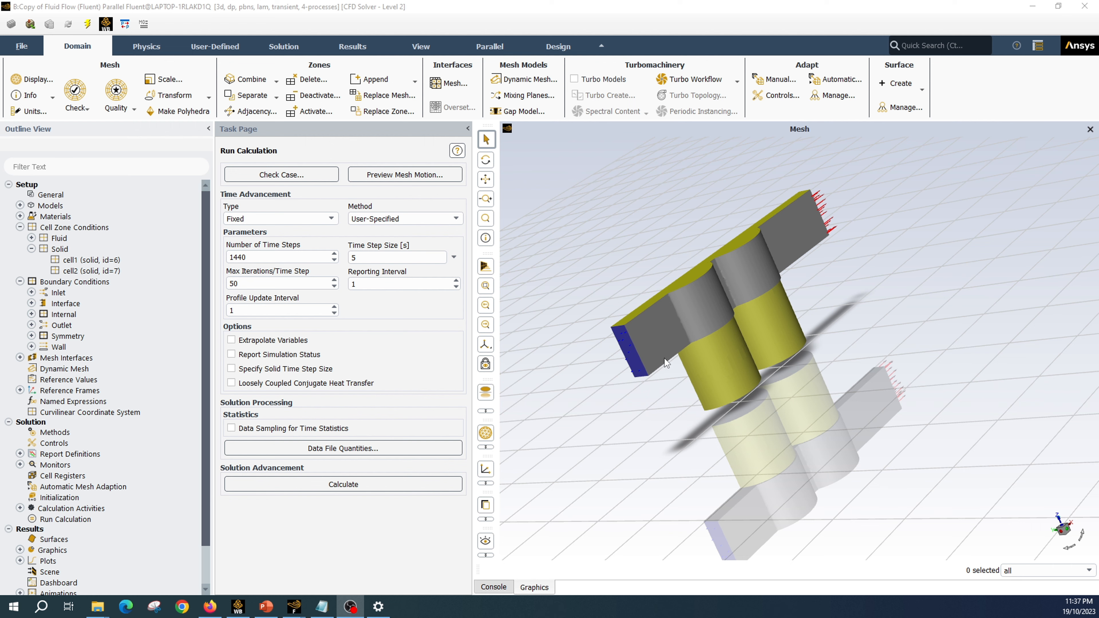
scroll(619, 372, "up", 5)
scroll(743, 413, "down", 6)
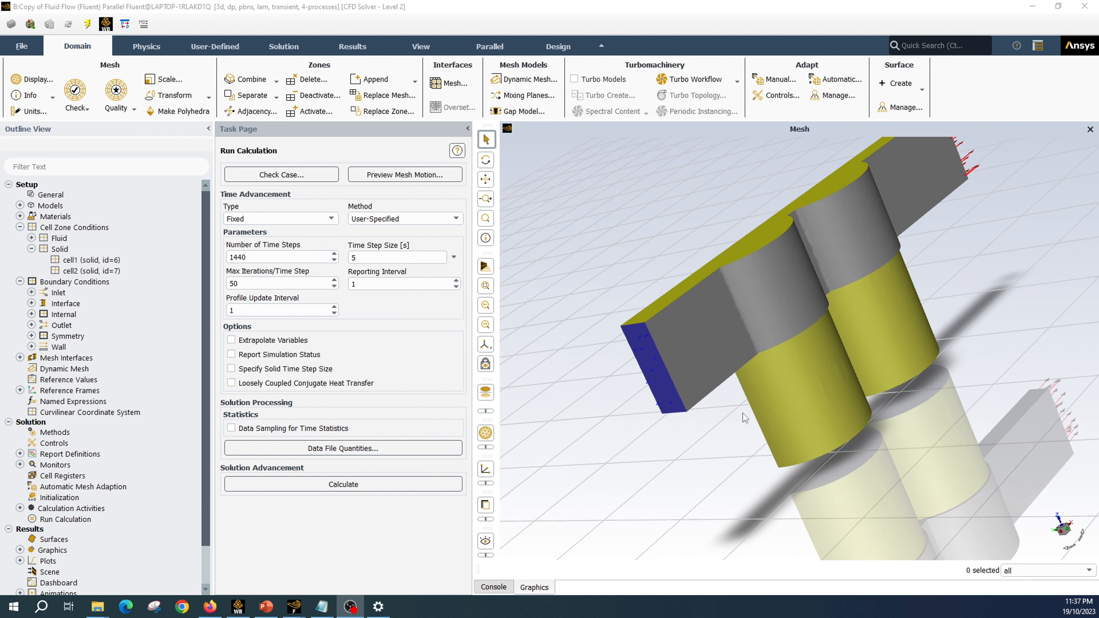
Start a new named expression called heat_source and enter 500000 as its definition
scroll(701, 419, "up", 2)
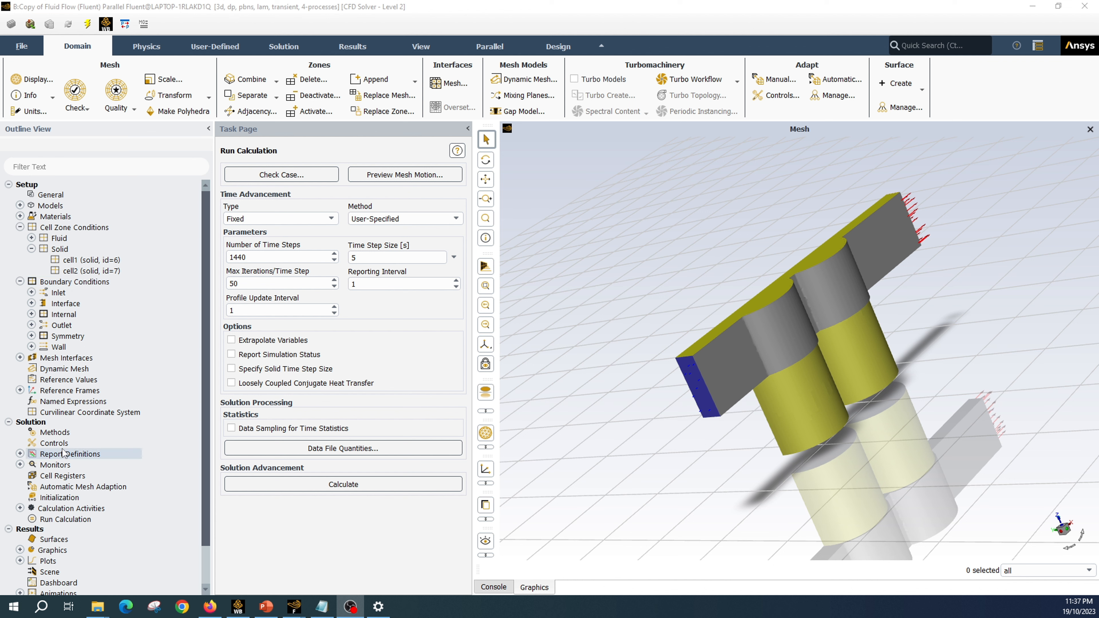
right_click(90, 403)
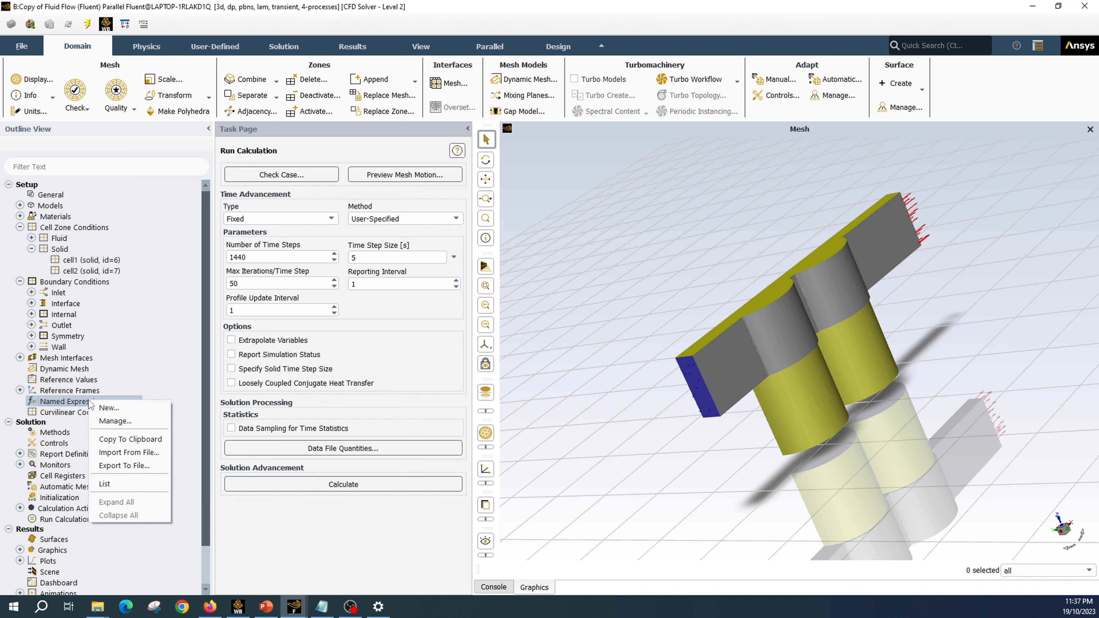
left_click(120, 412)
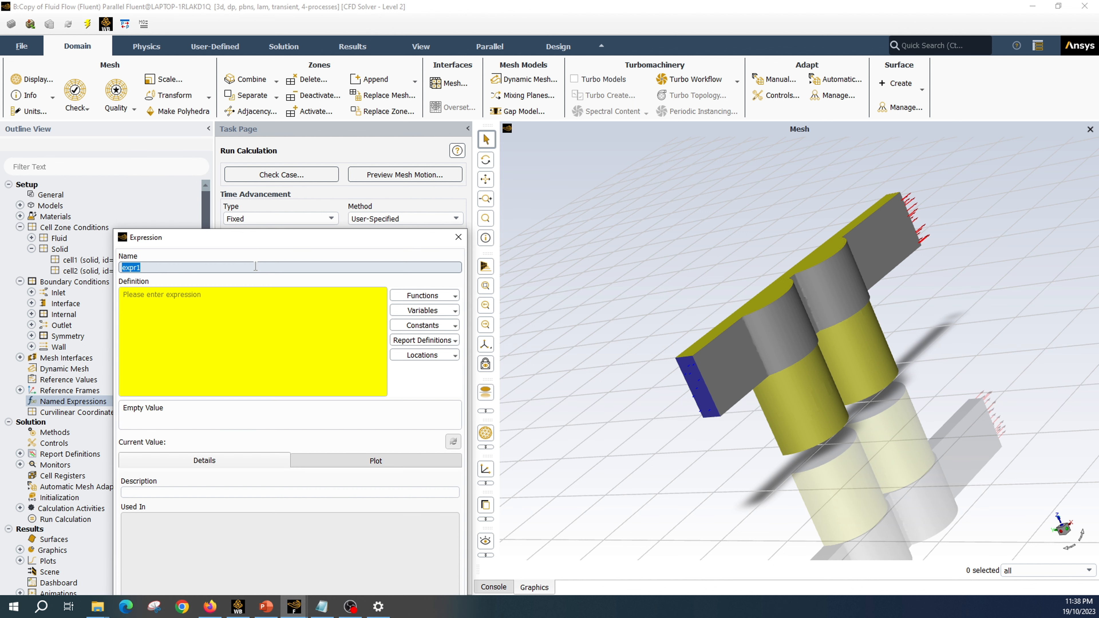
type("heat_source")
left_click(247, 327)
type("500000")
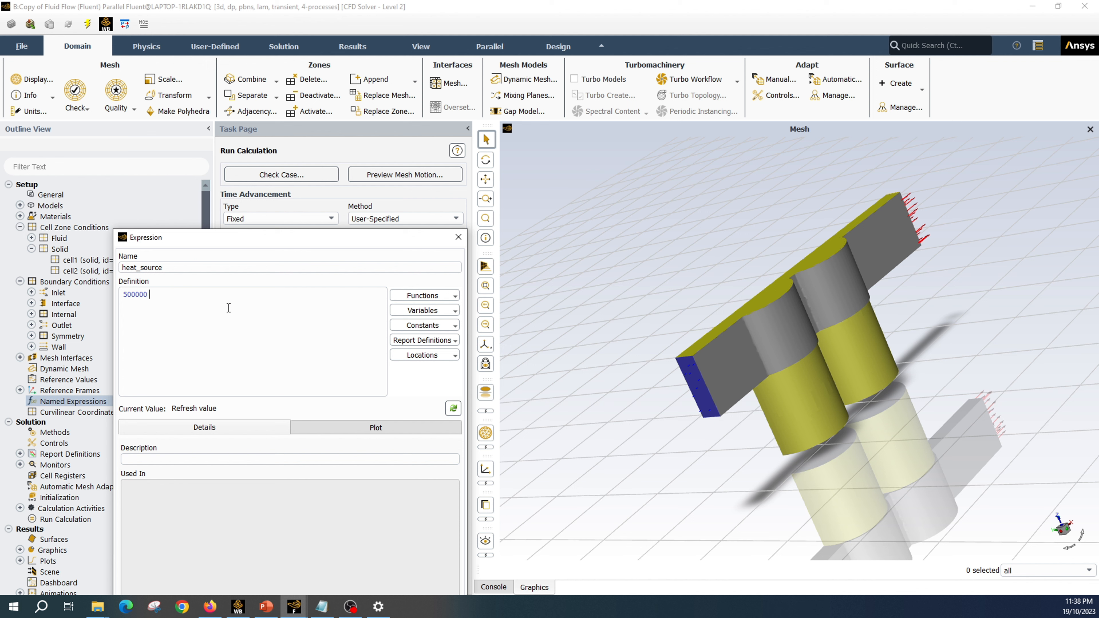
Add the unit [W/m^3] to the heat_source definition and save the expression
type("[w/]")
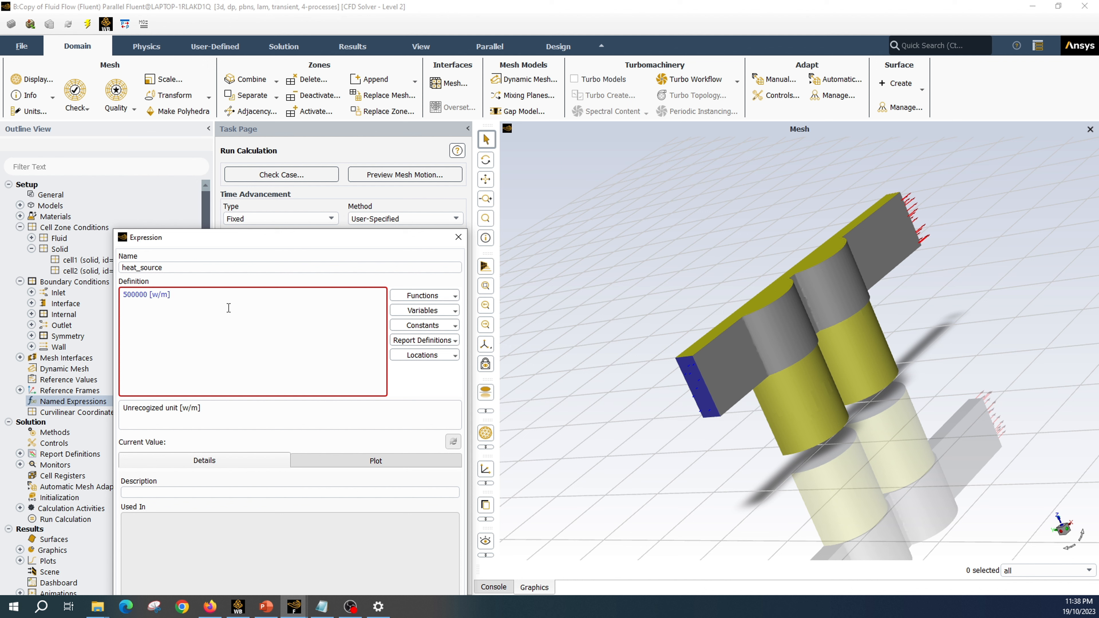
type("m^3")
left_click(161, 299)
key("BackSpace")
type("W")
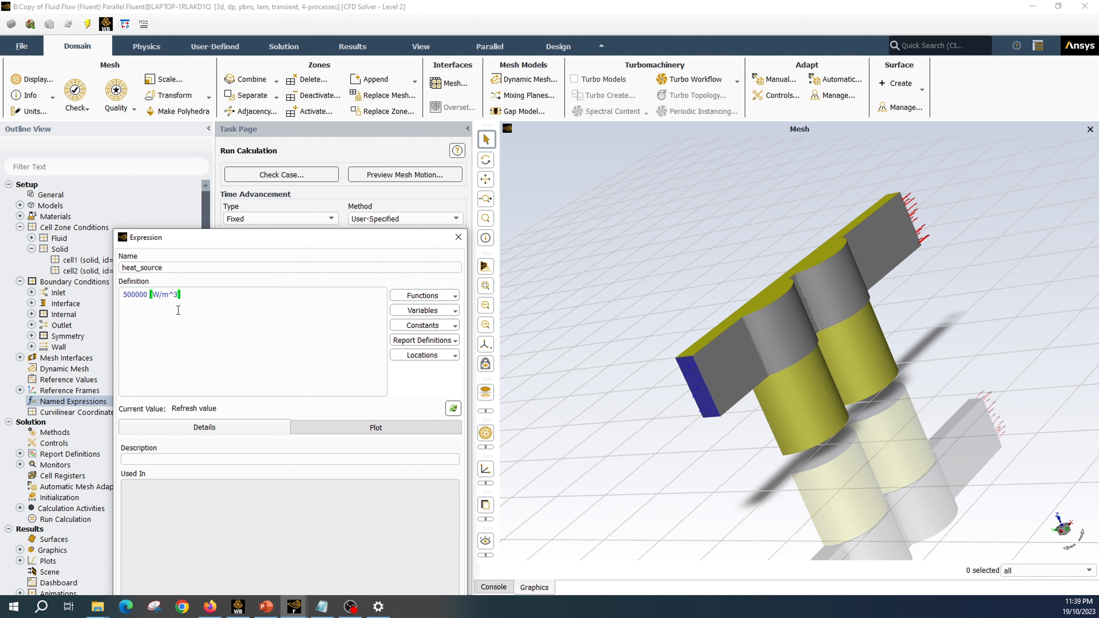
left_click_drag(325, 239, 438, 179)
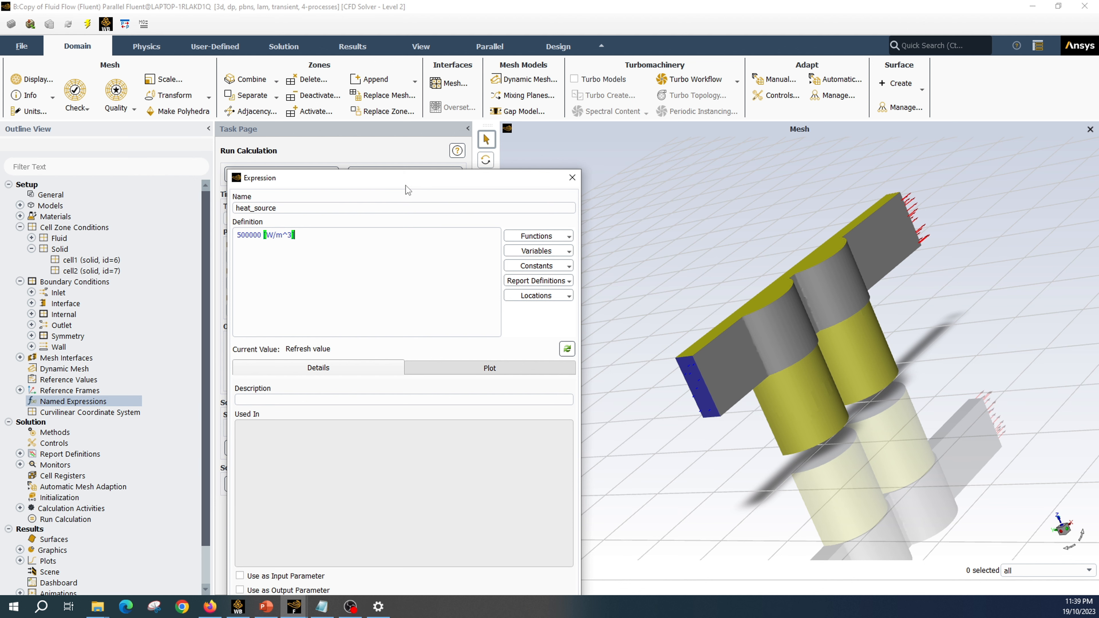
left_click_drag(441, 178, 433, 115)
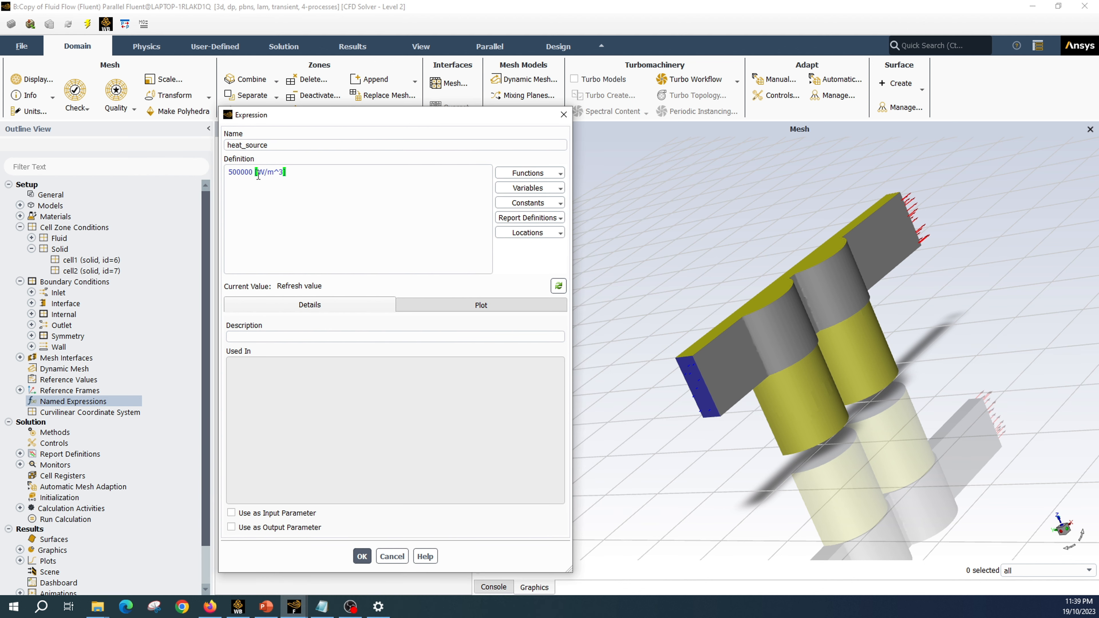
left_click(246, 173)
left_click(361, 557)
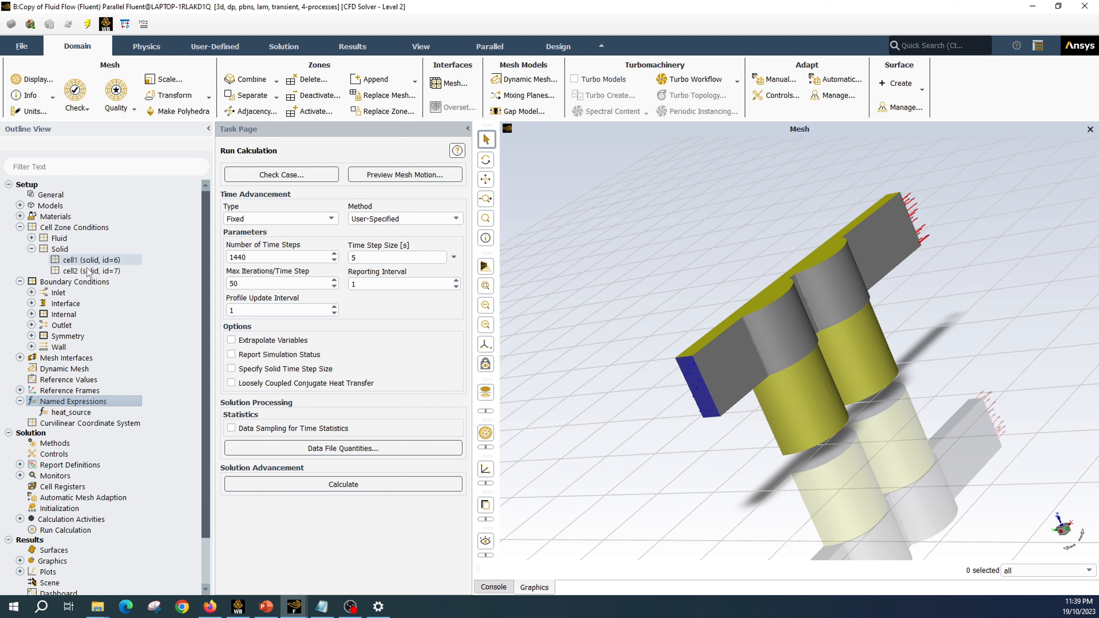
Assign the named expression heat_source as the energy source of solid zone cell1 and apply the zone conditions
left_click(96, 262)
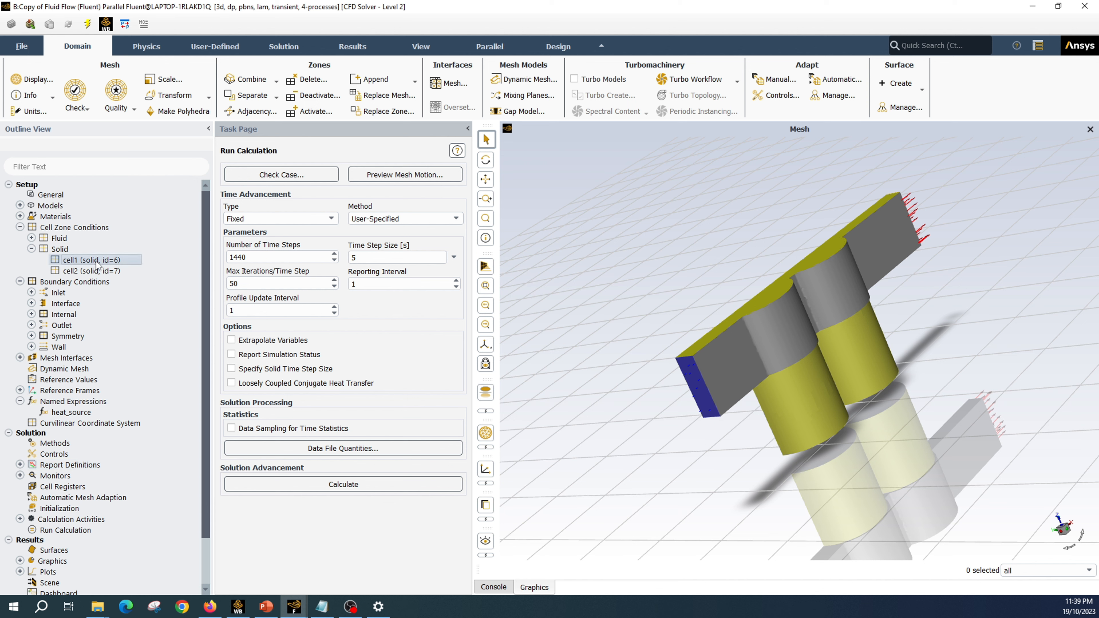
double_click(96, 262)
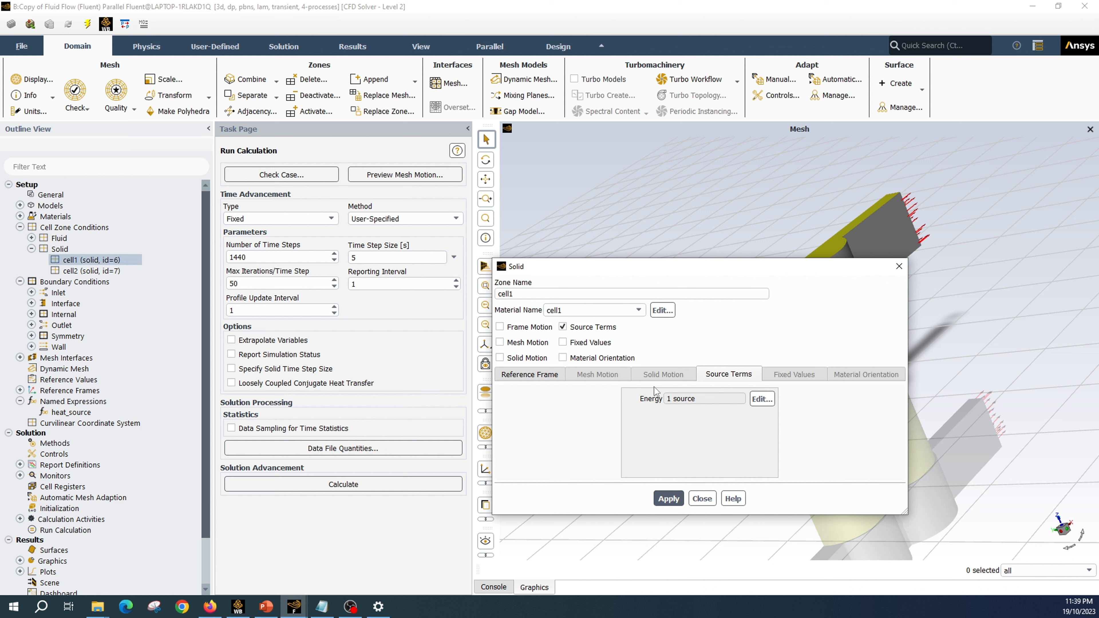
left_click(562, 327)
left_click(562, 327)
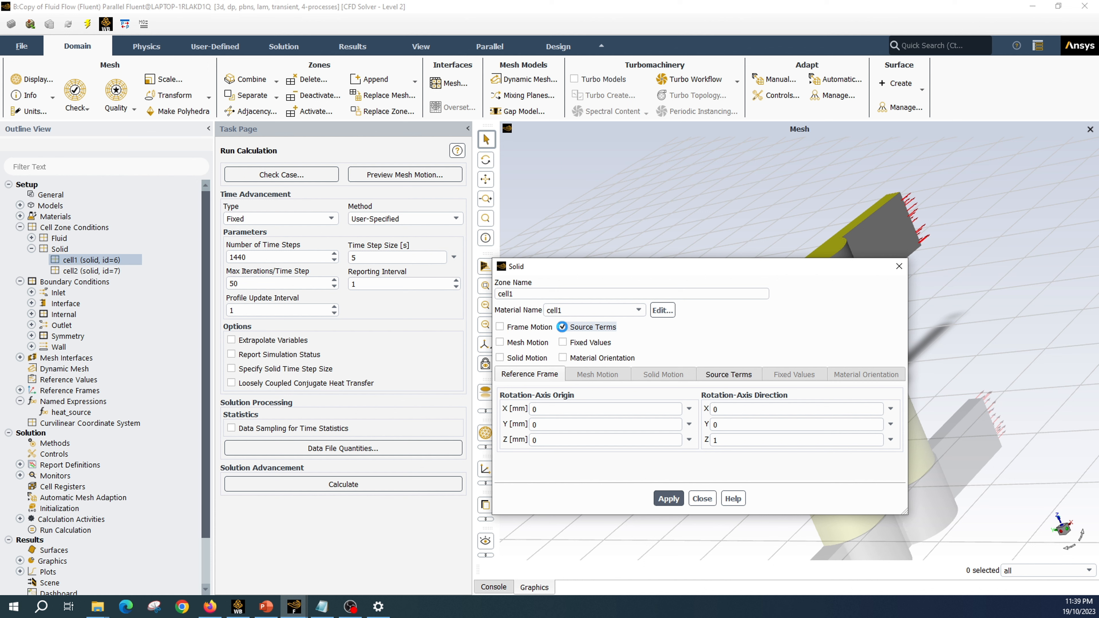
left_click(728, 375)
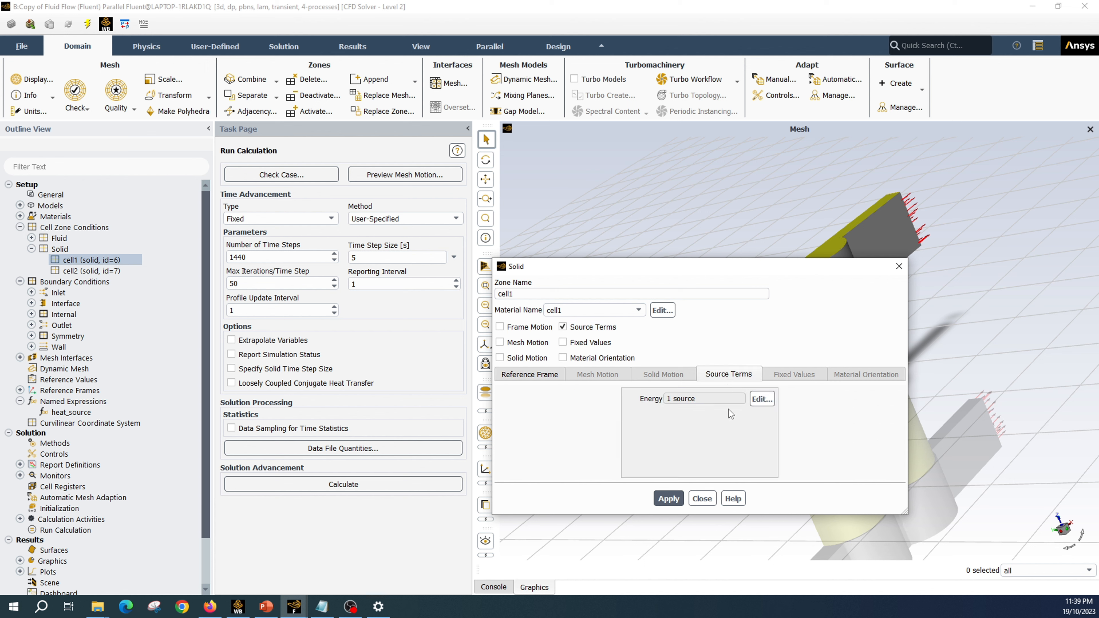
left_click(756, 400)
left_click(702, 304)
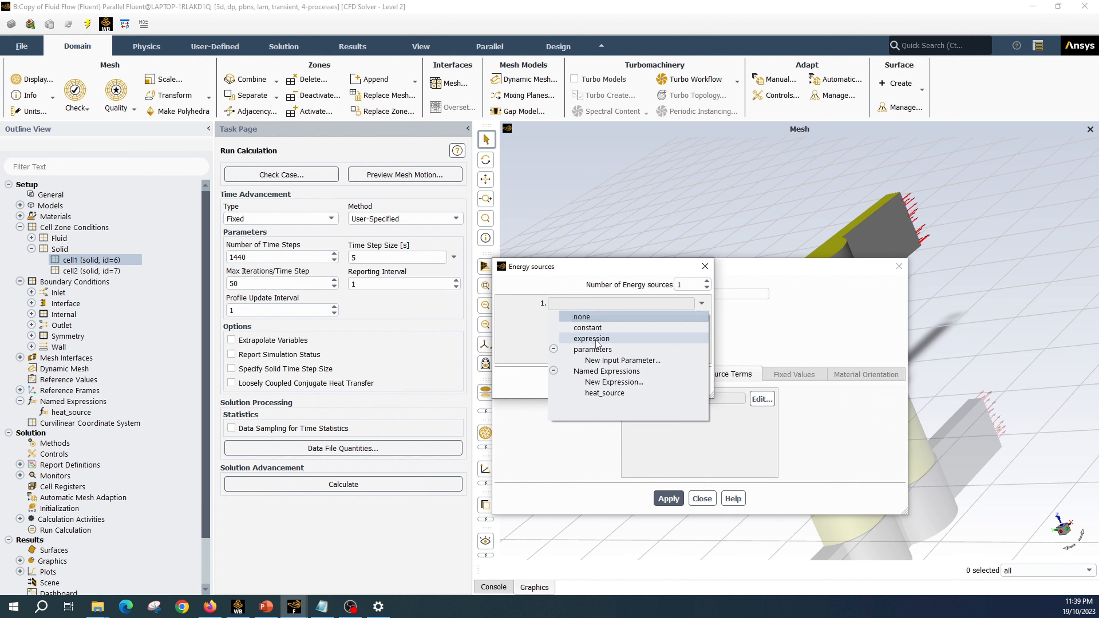
left_click(597, 327)
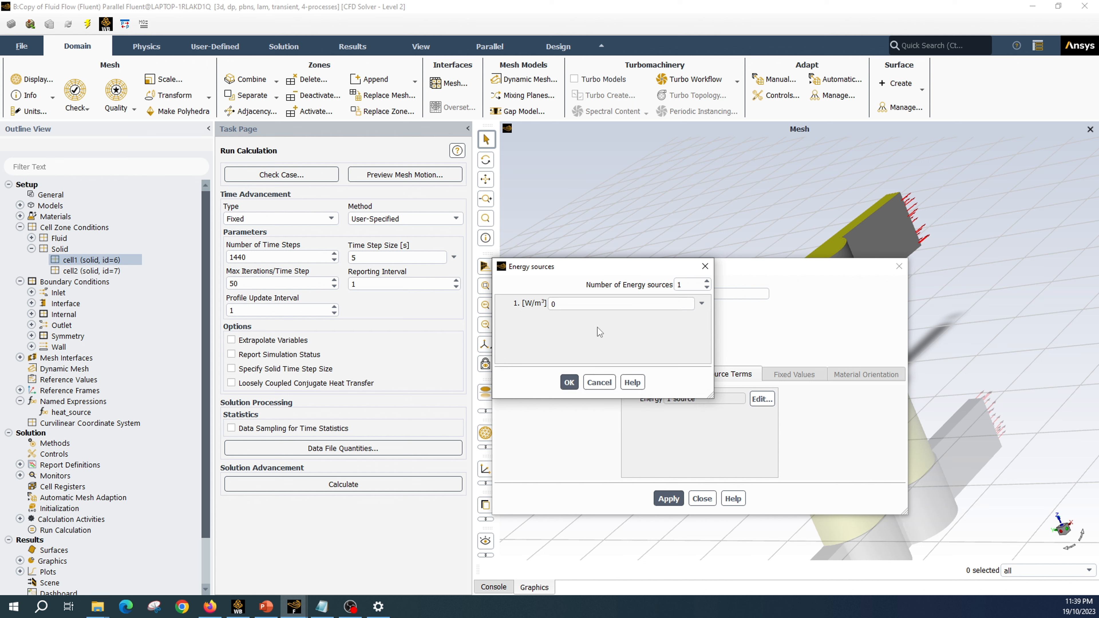
left_click(702, 304)
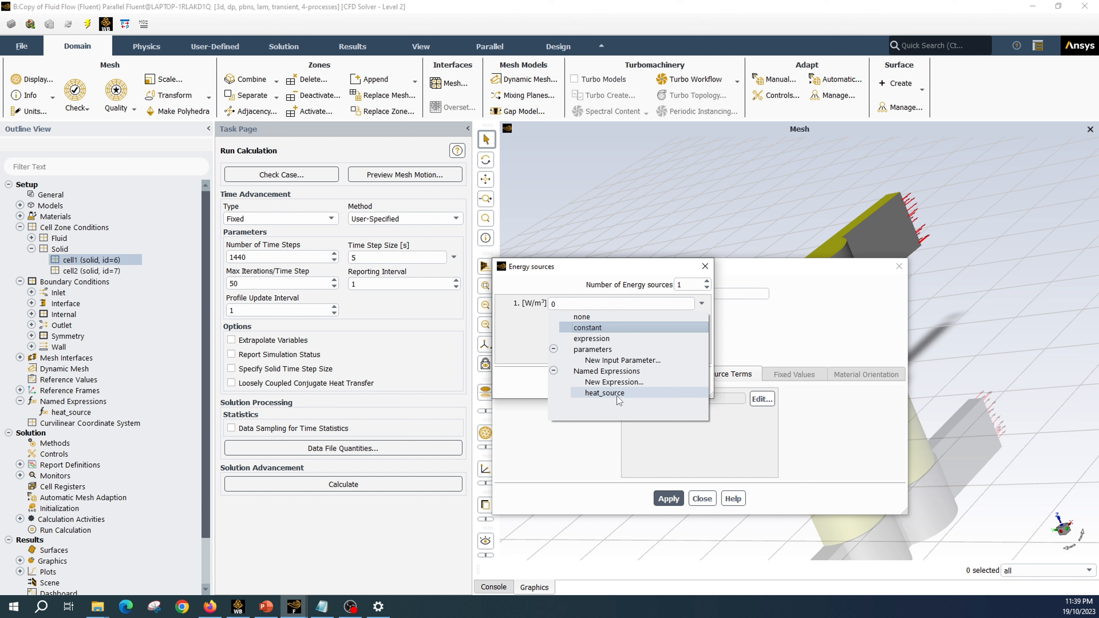
left_click(634, 392)
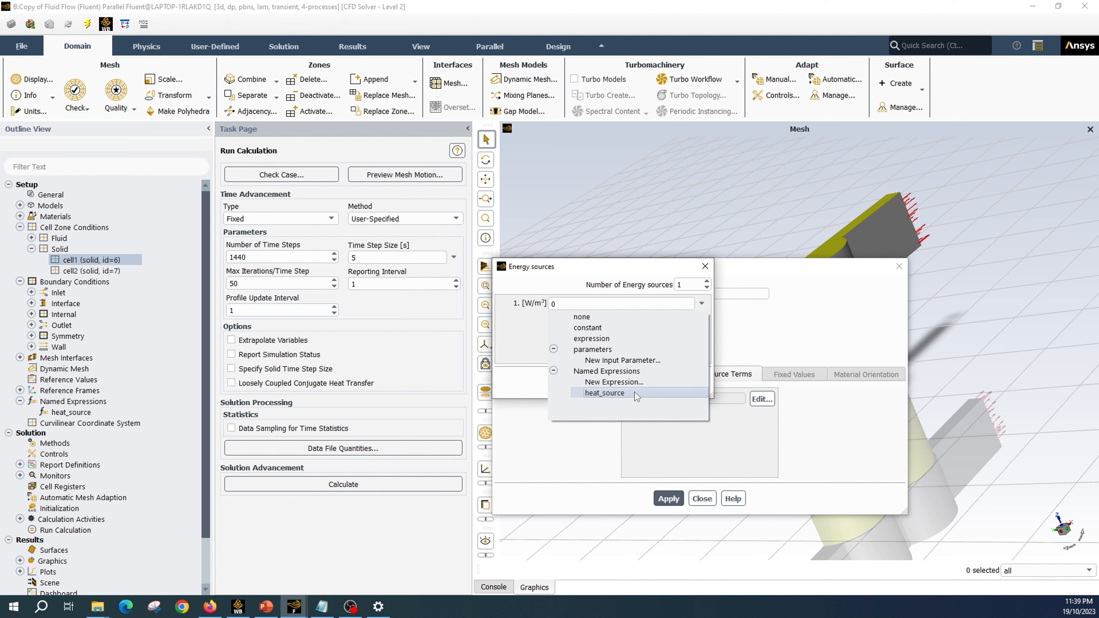
left_click(634, 392)
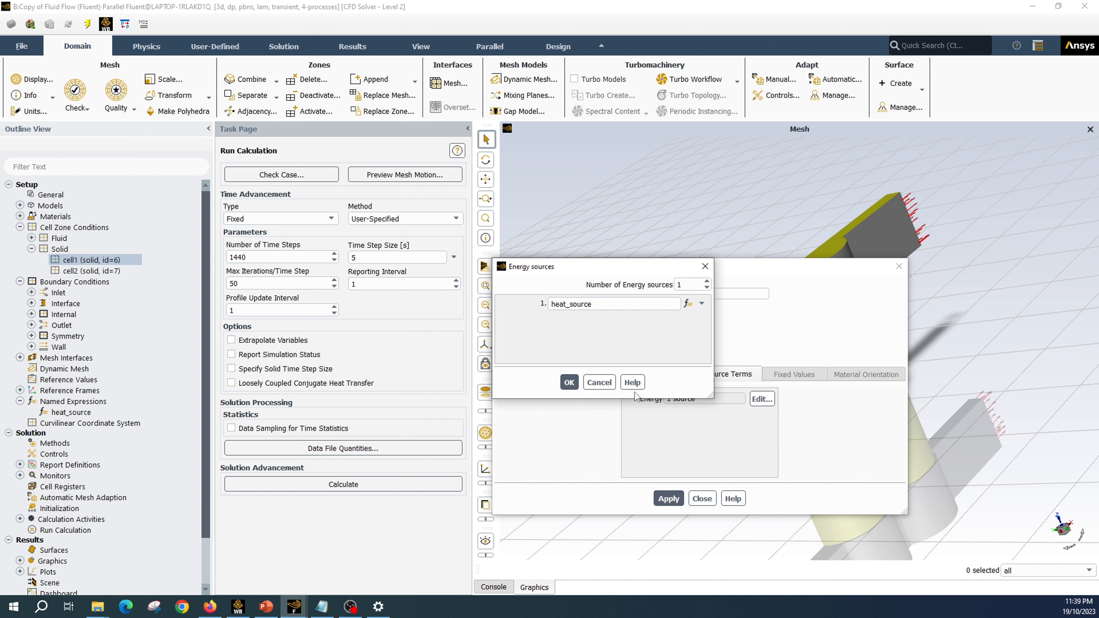
left_click(569, 382)
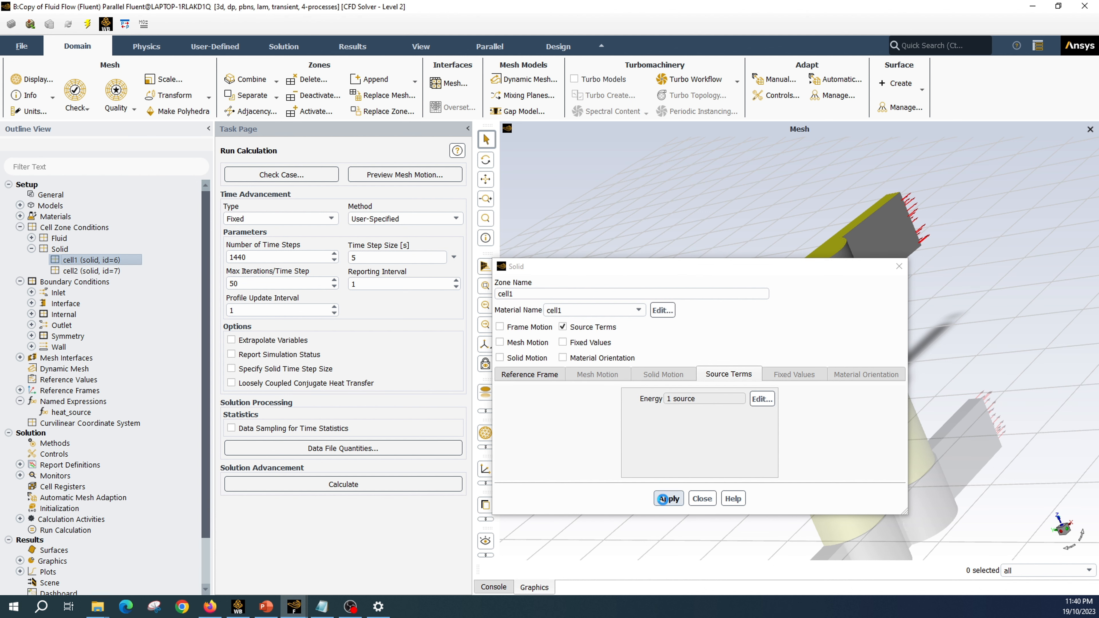
left_click(666, 498)
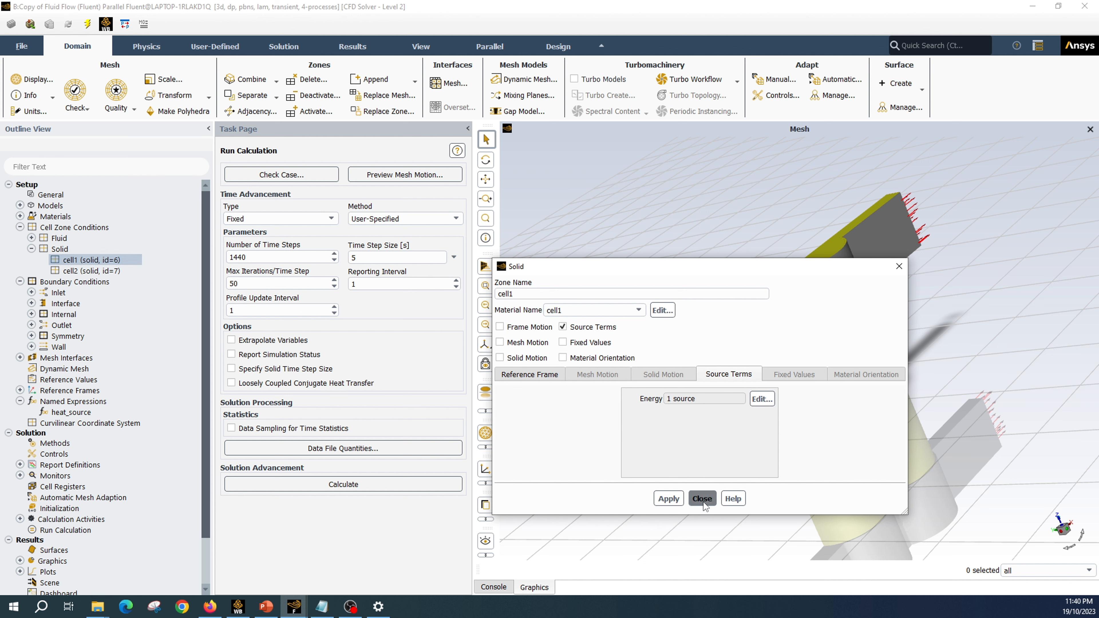
left_click(702, 499)
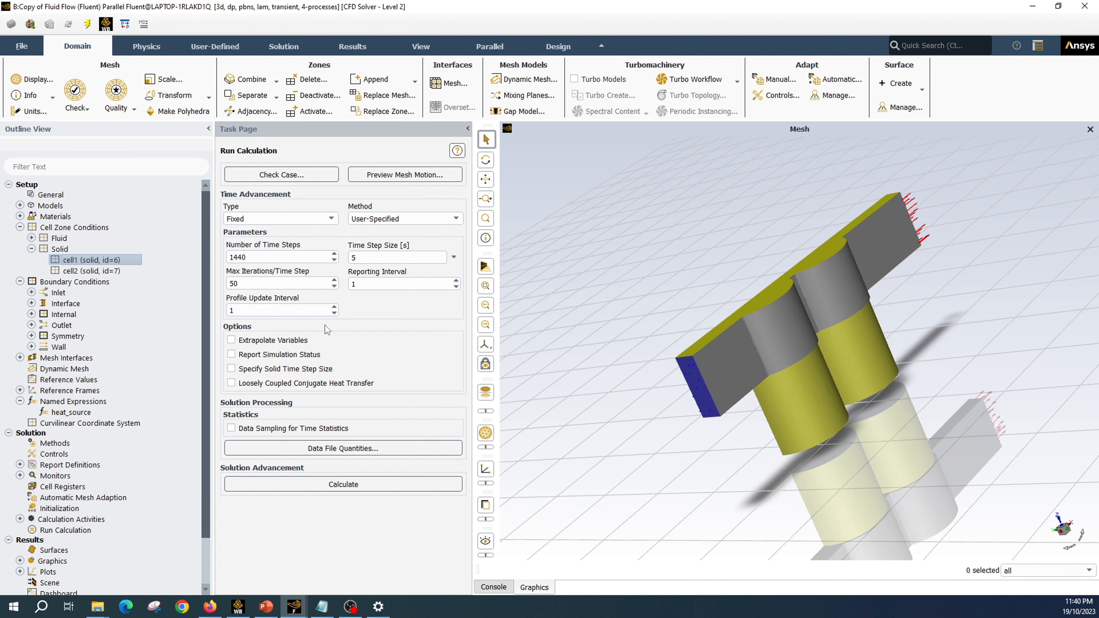
Copy the cell zone conditions from cell1 to cell2
right_click(106, 260)
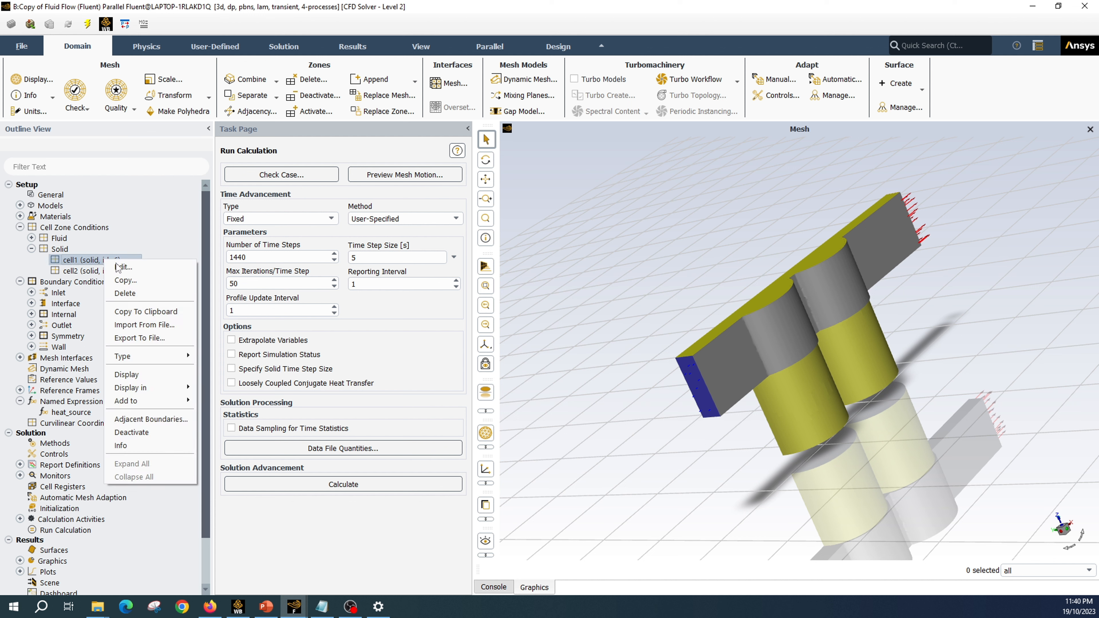
left_click(124, 280)
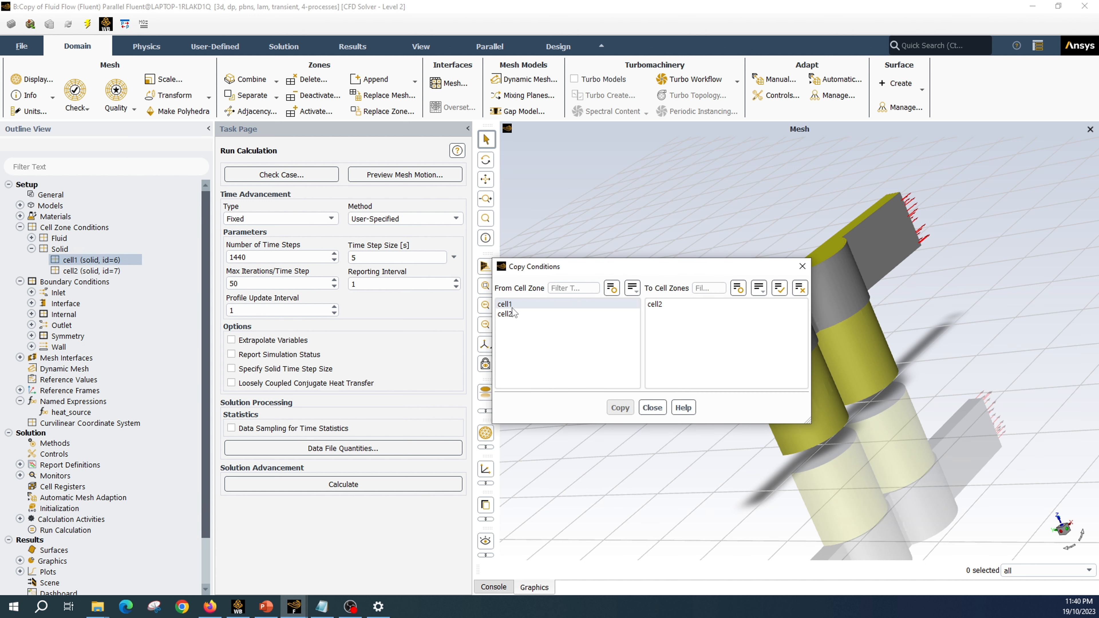
left_click(520, 304)
left_click(676, 305)
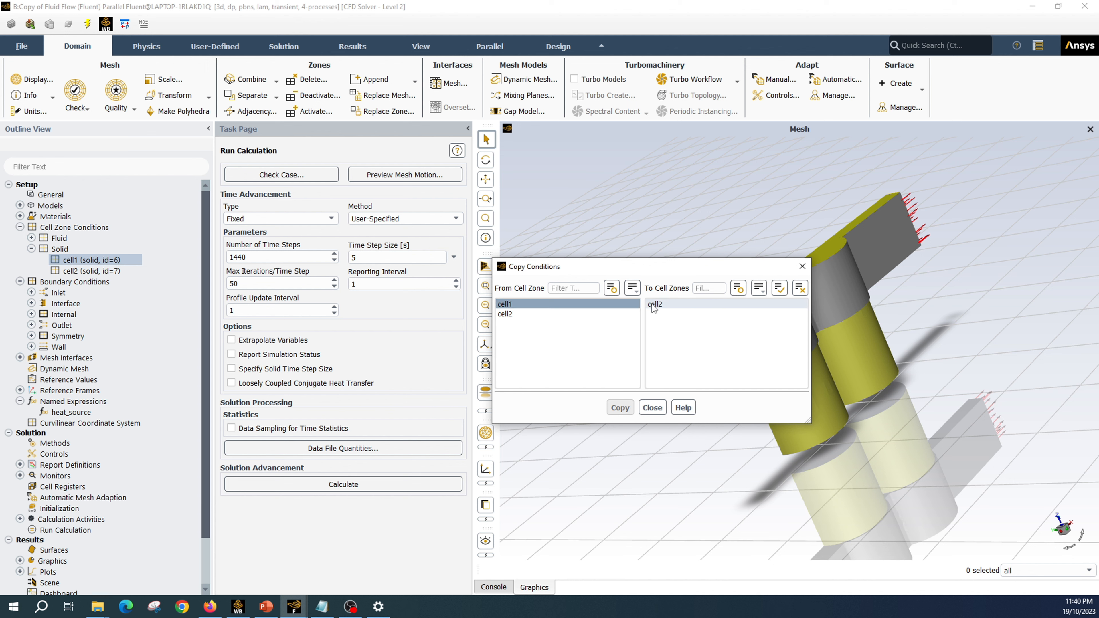
left_click(626, 409)
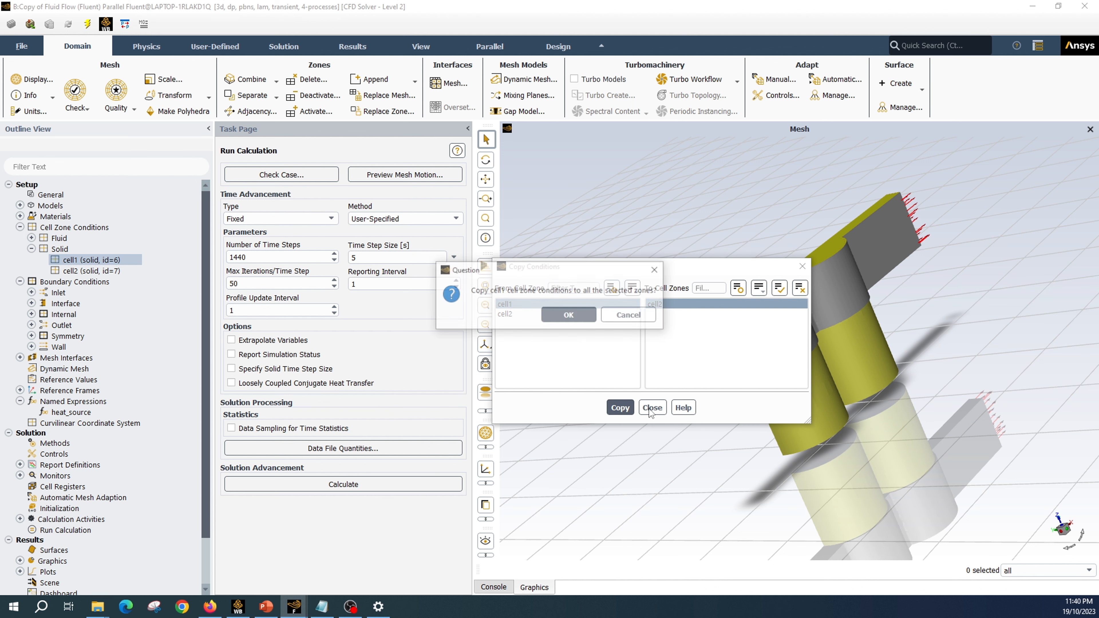
left_click(577, 315)
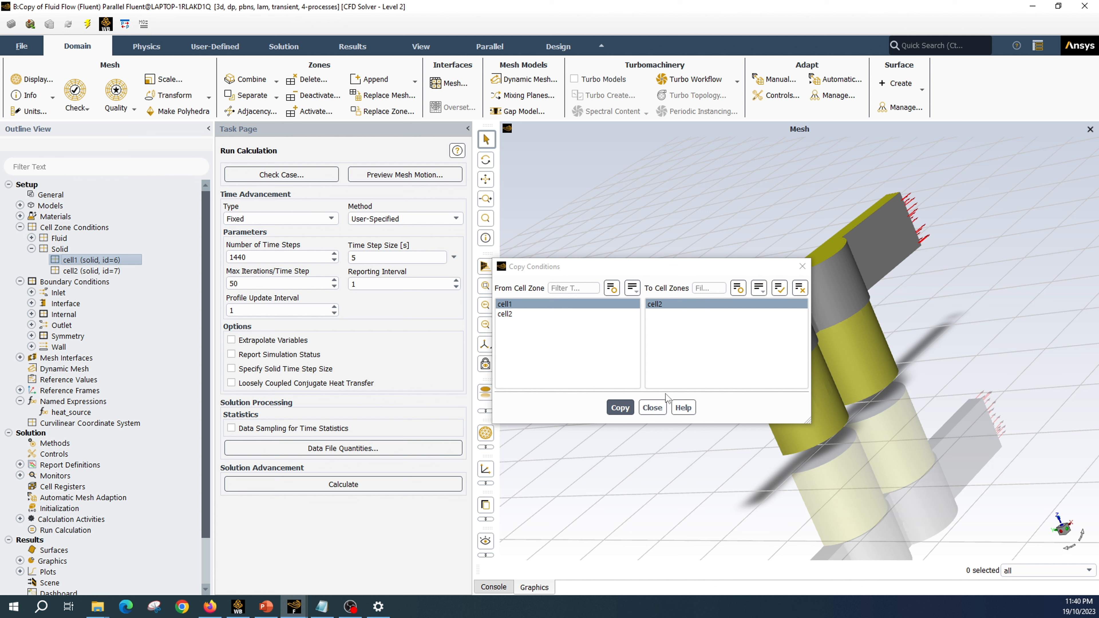
left_click(652, 408)
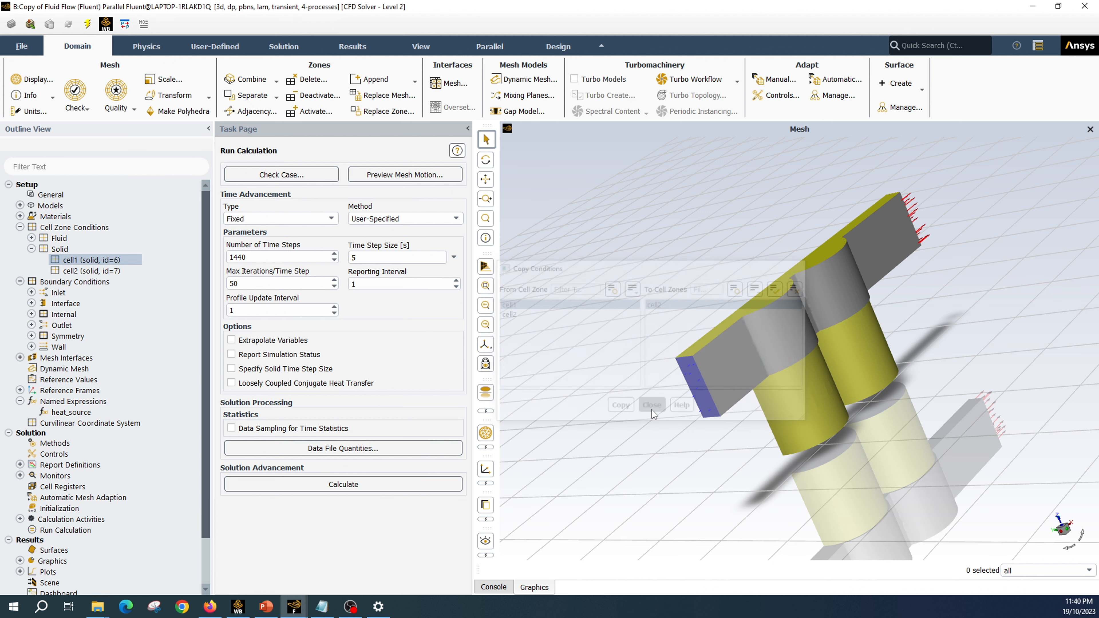
Check the energy source assigned to solid zone cell2, leaving its source terms without changes
left_click(116, 272)
double_click(116, 272)
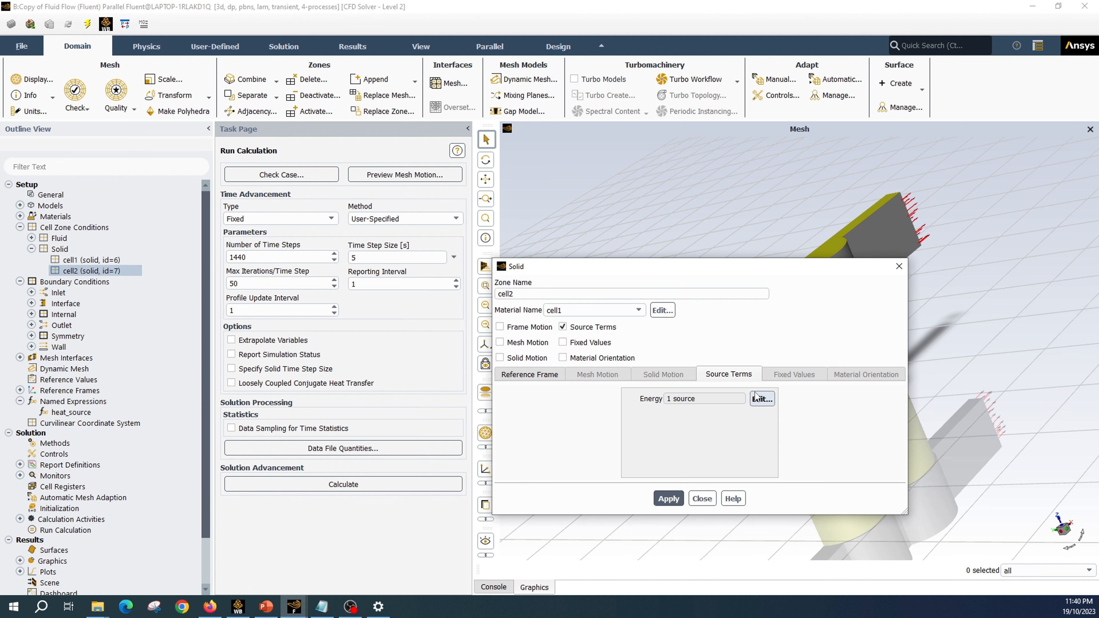
left_click(762, 399)
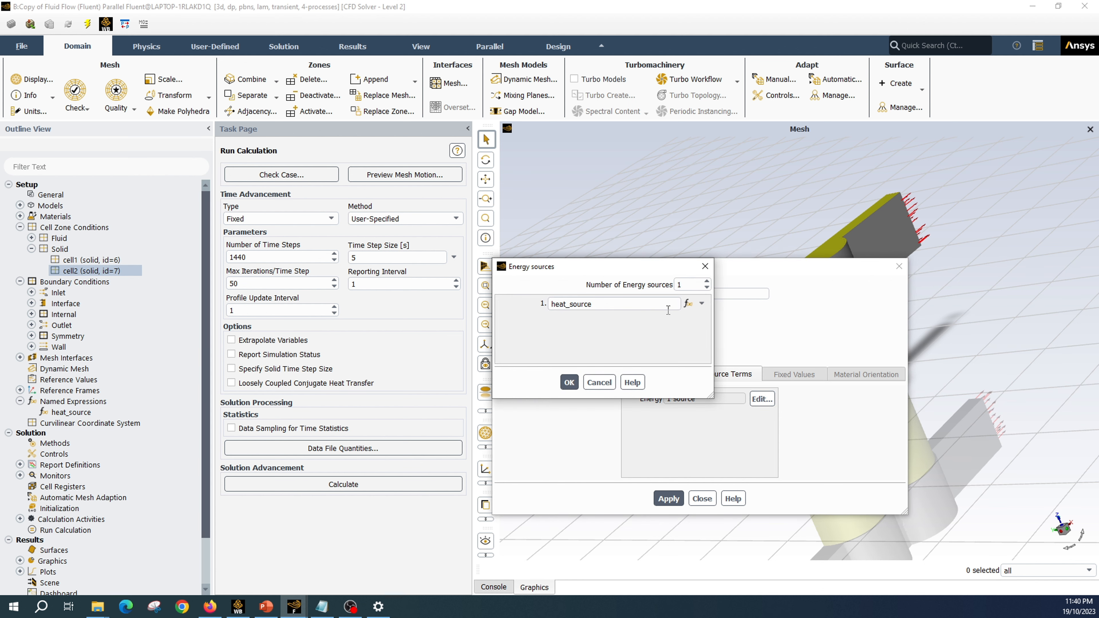
left_click(597, 386)
Create a named expression mass_flow defined as 1 [g/s], and collapse the Solid cell zones in the outline
right_click(86, 402)
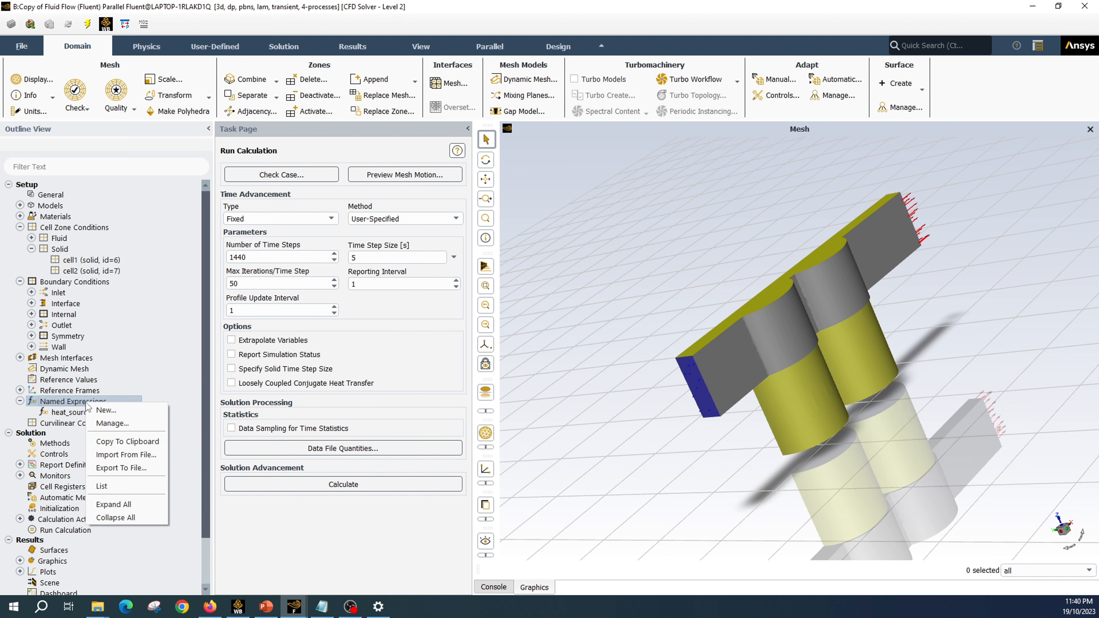
left_click(149, 410)
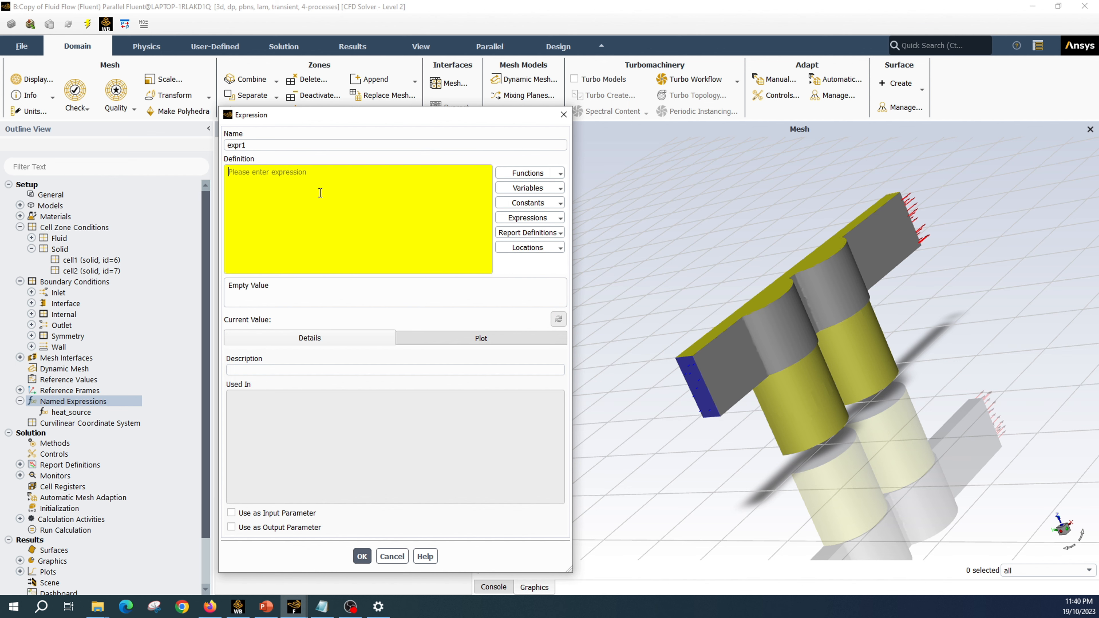
type("mass_flow")
type("1")
type("[g/")
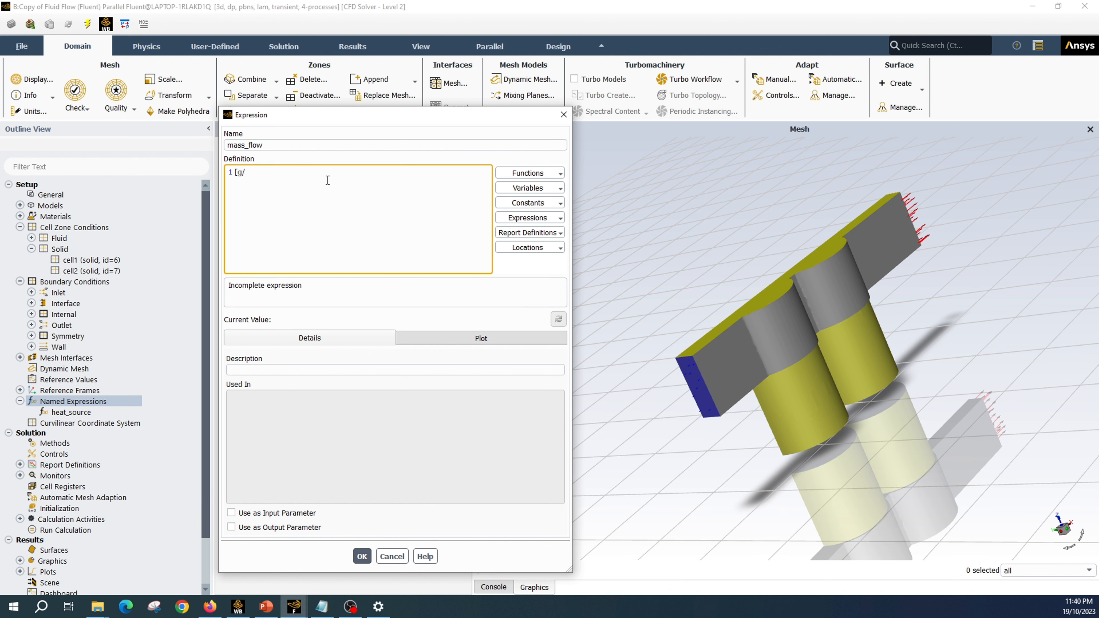
type("s]")
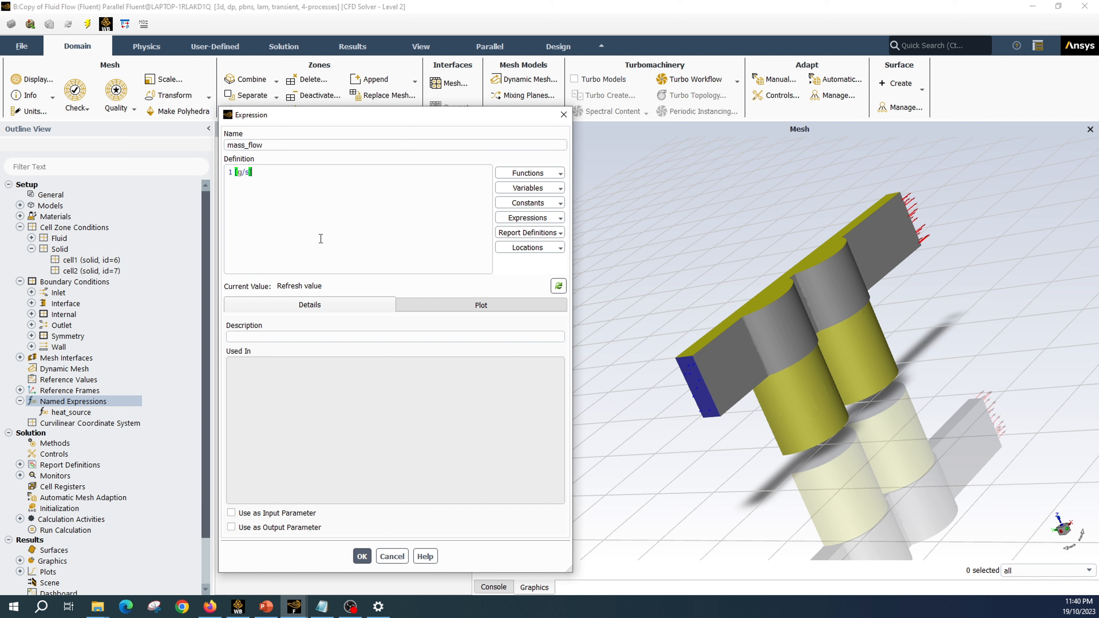
left_click(362, 557)
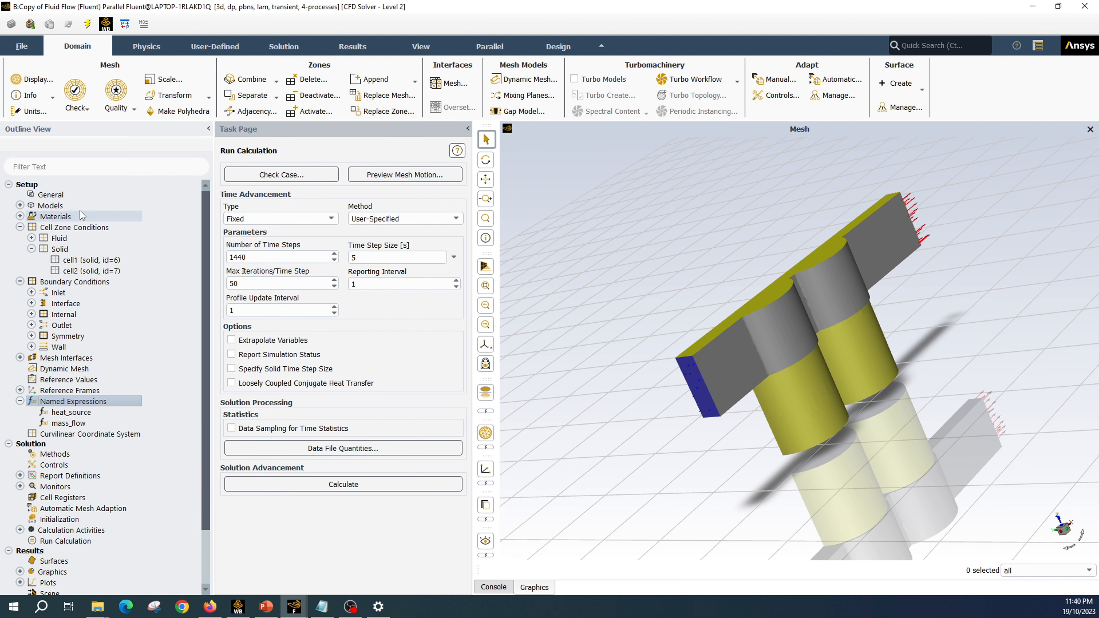
left_click(31, 248)
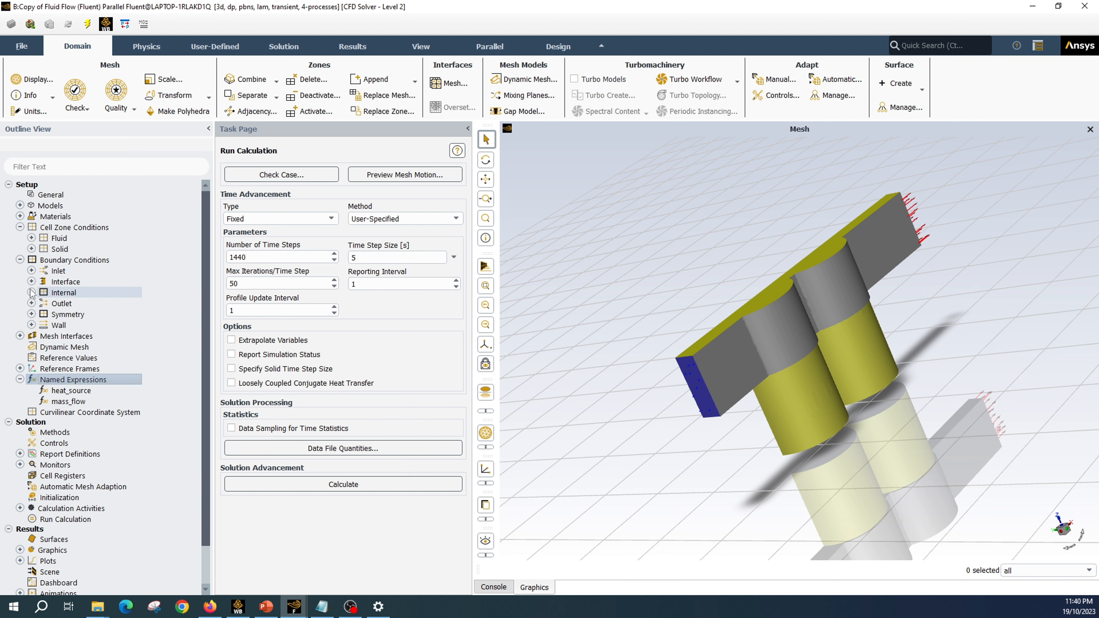
Set the mass flow rate of the mass-flow inlet boundary to the named expression mass_flow and apply the condition
left_click(31, 270)
double_click(86, 282)
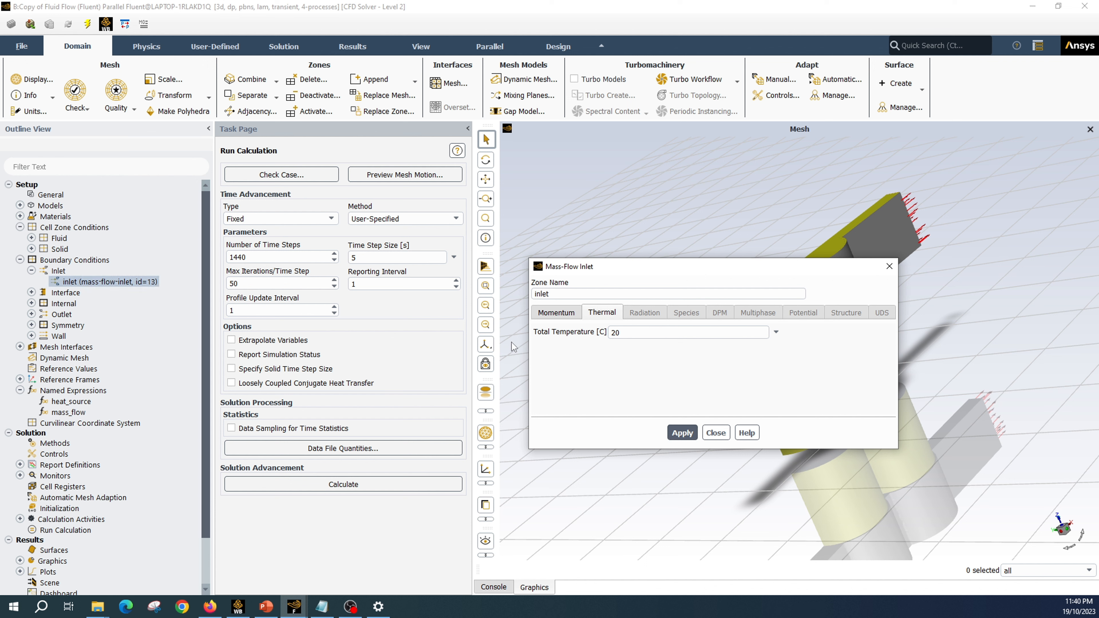
left_click(547, 314)
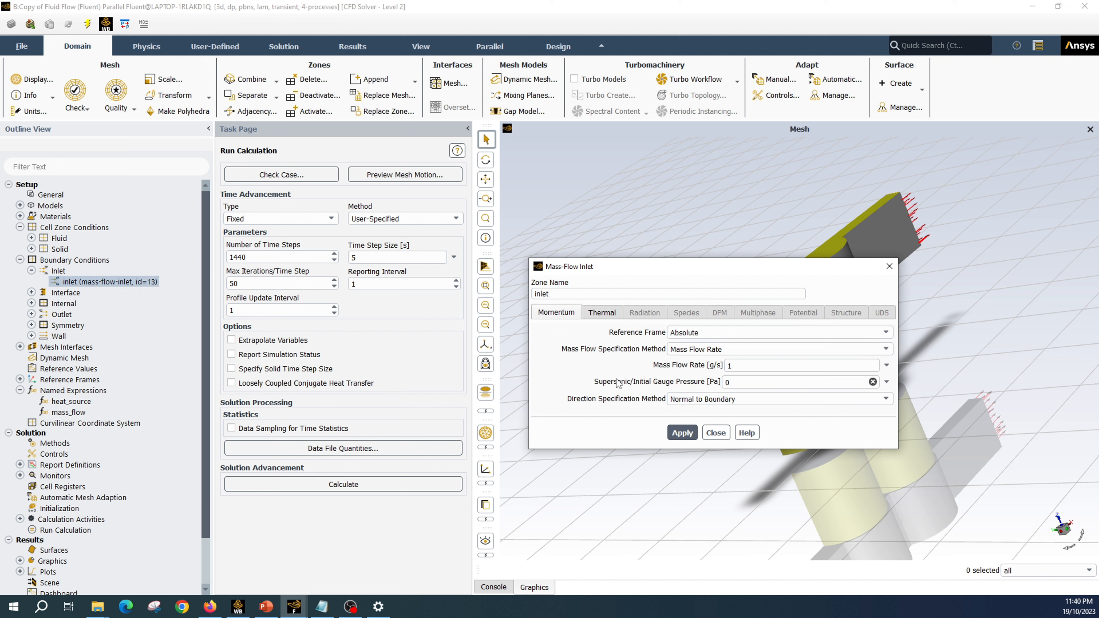
left_click(887, 365)
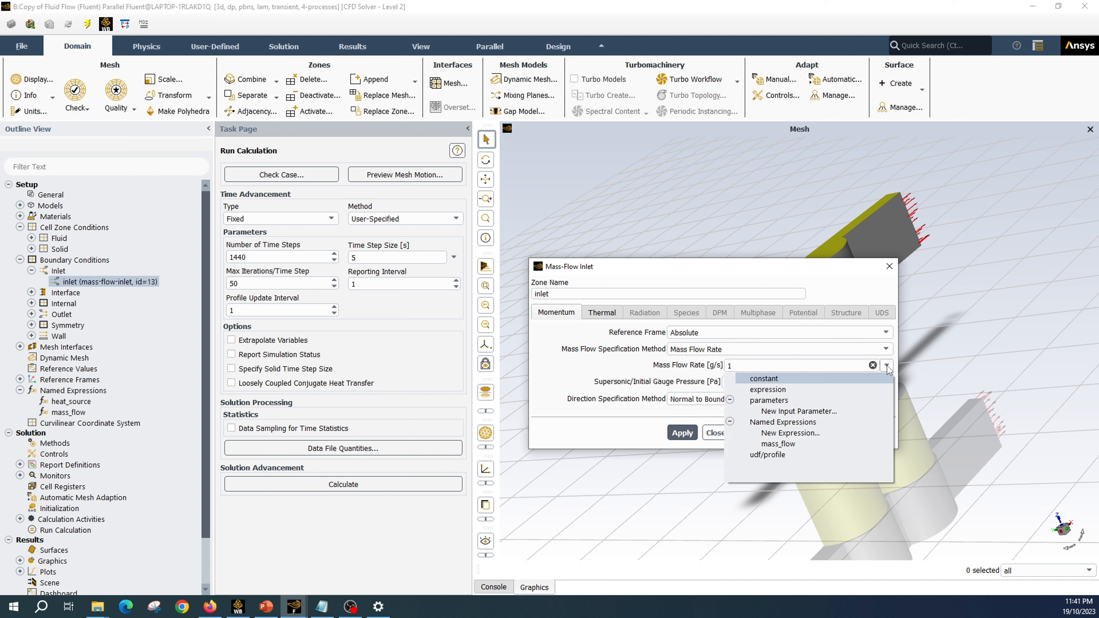
left_click(789, 445)
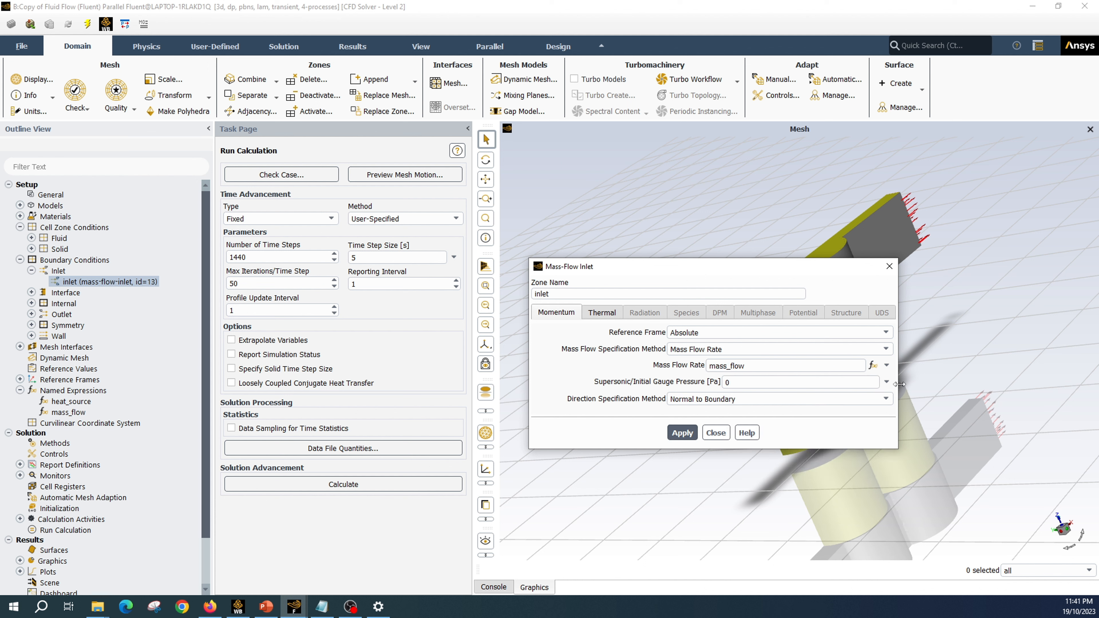
left_click(886, 367)
left_click(754, 379)
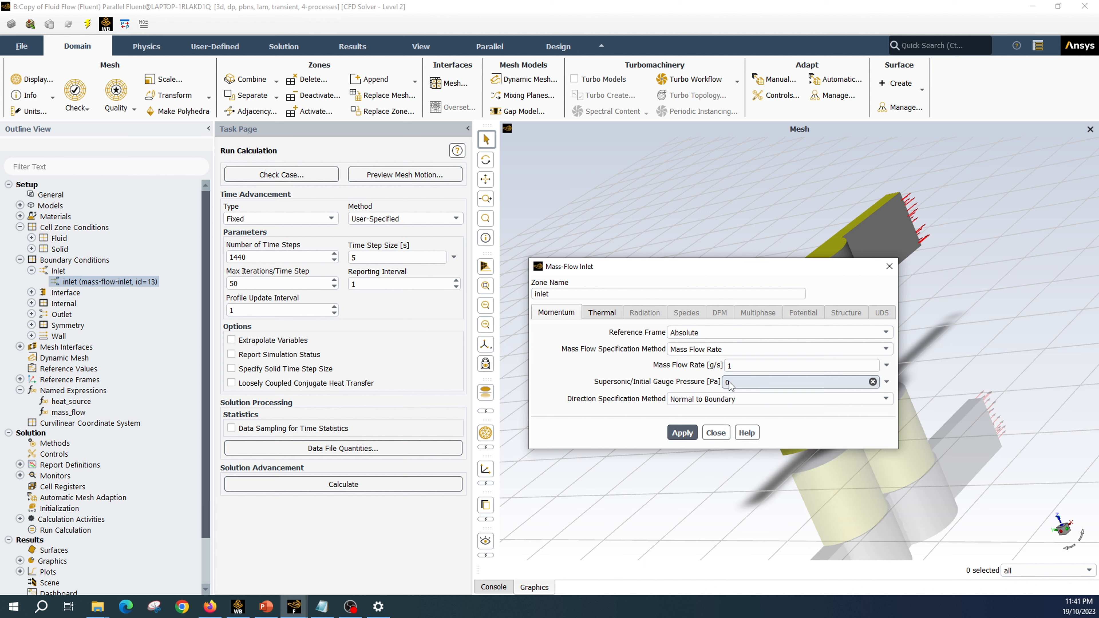
left_click(886, 367)
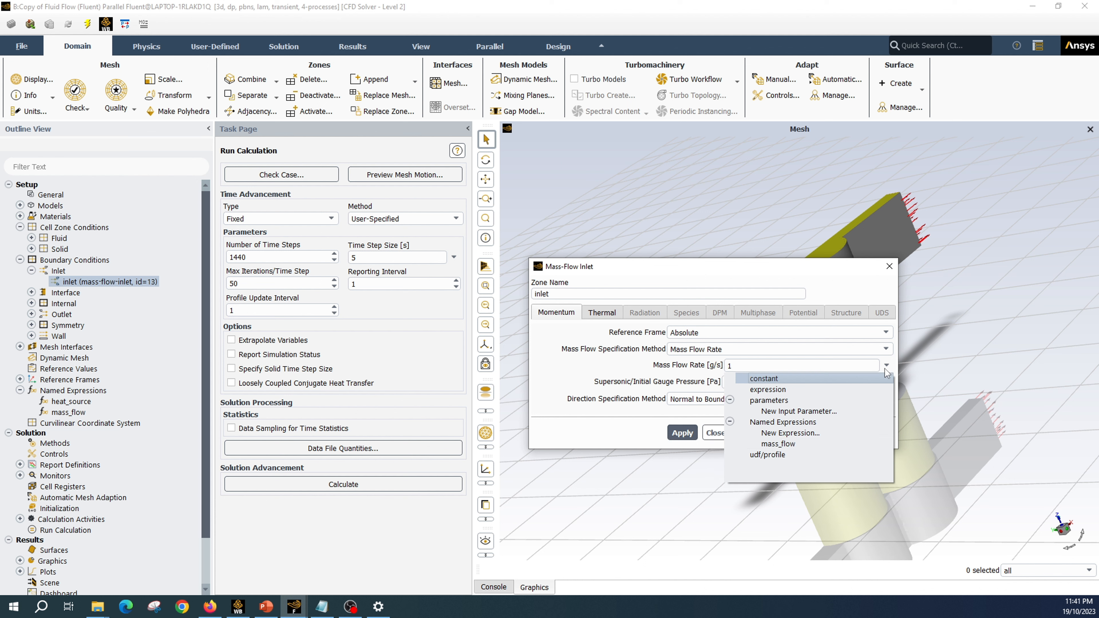
left_click(803, 445)
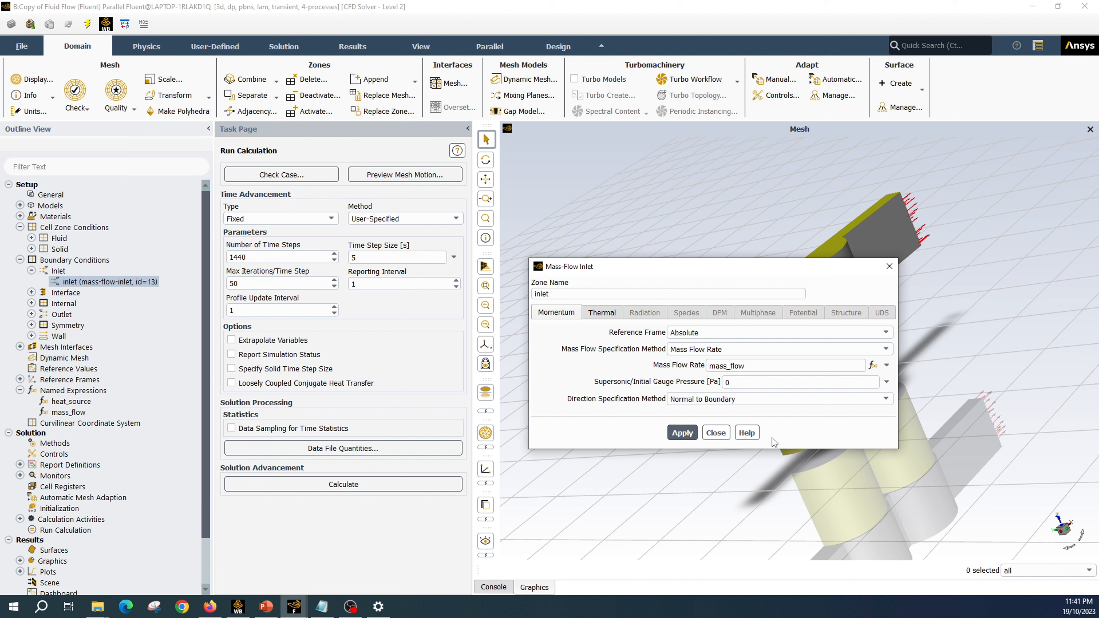
left_click(682, 433)
left_click(715, 433)
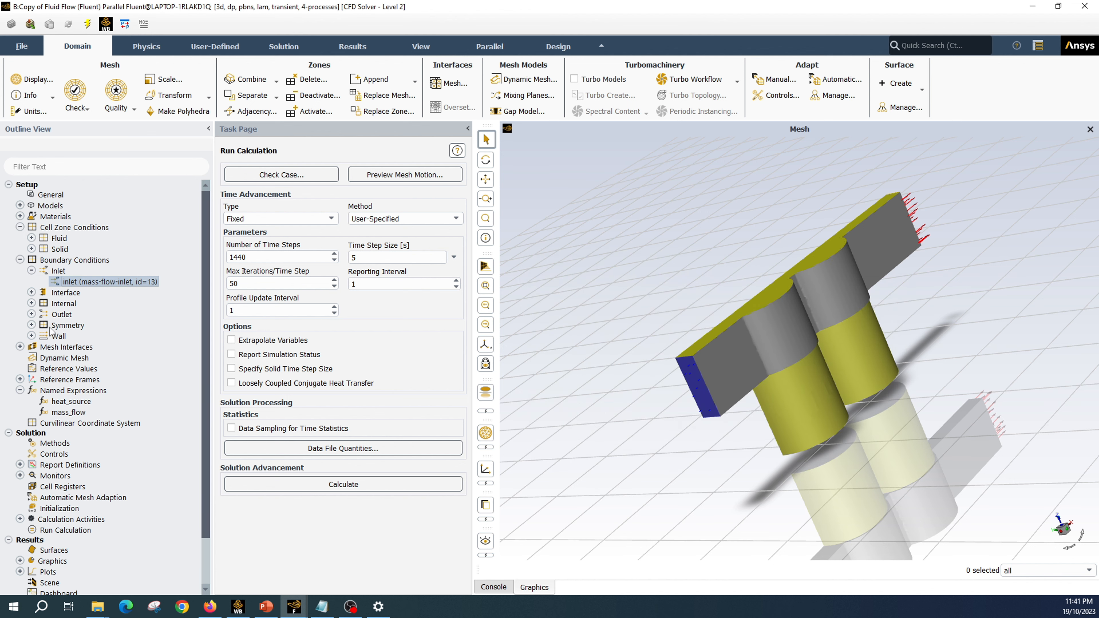
right_click(137, 282)
mouse_move(198, 364)
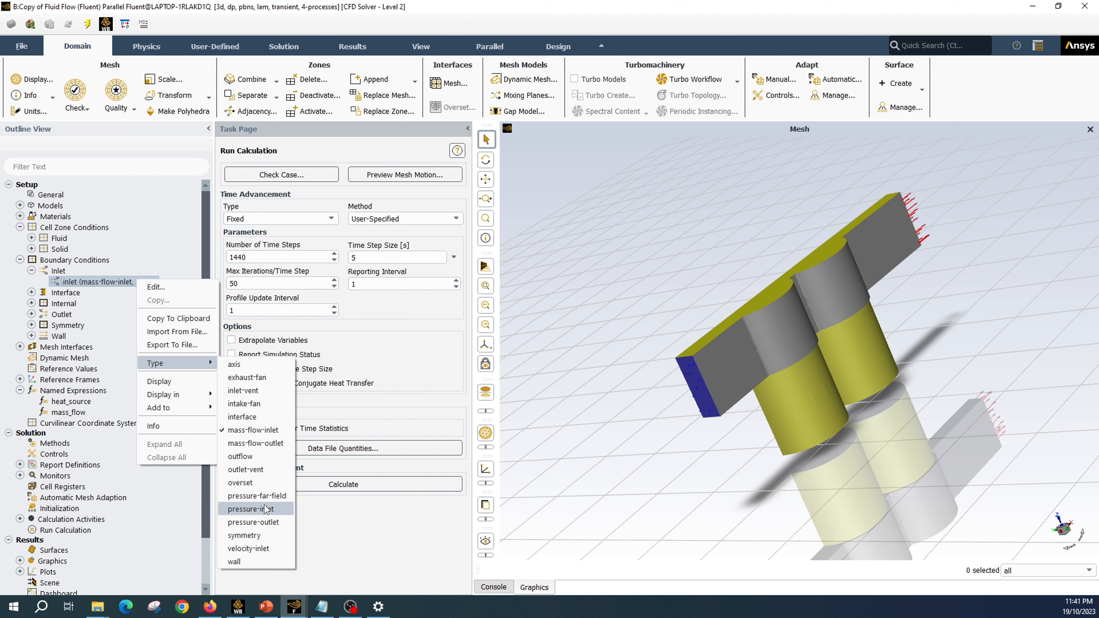
left_click(651, 506)
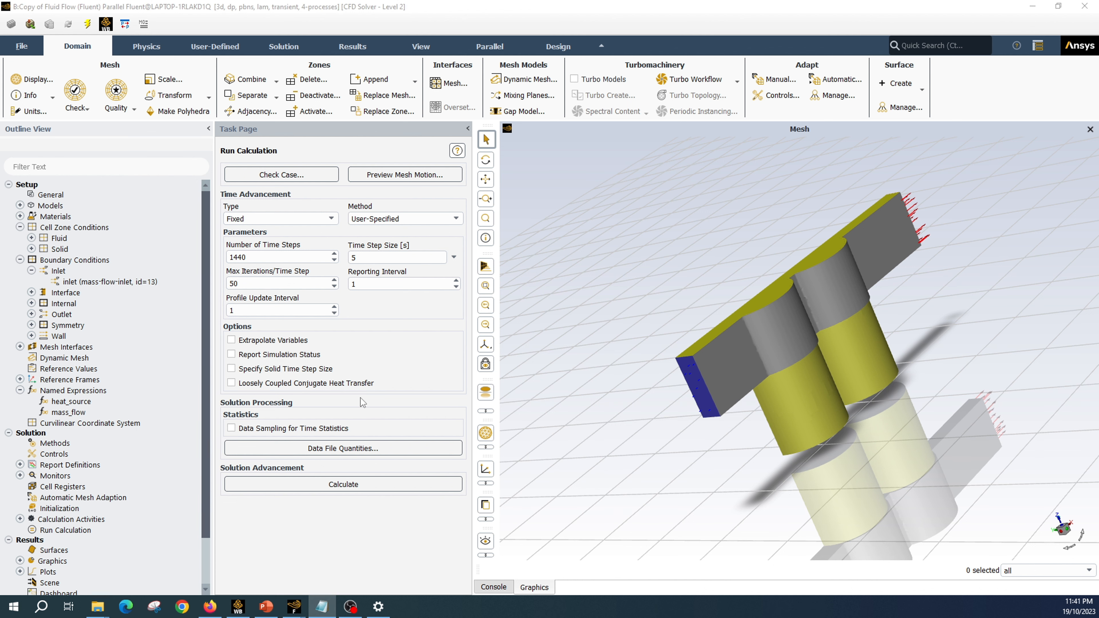
Start a new named expression T_initial with the definition 293.15 [K]
right_click(59, 391)
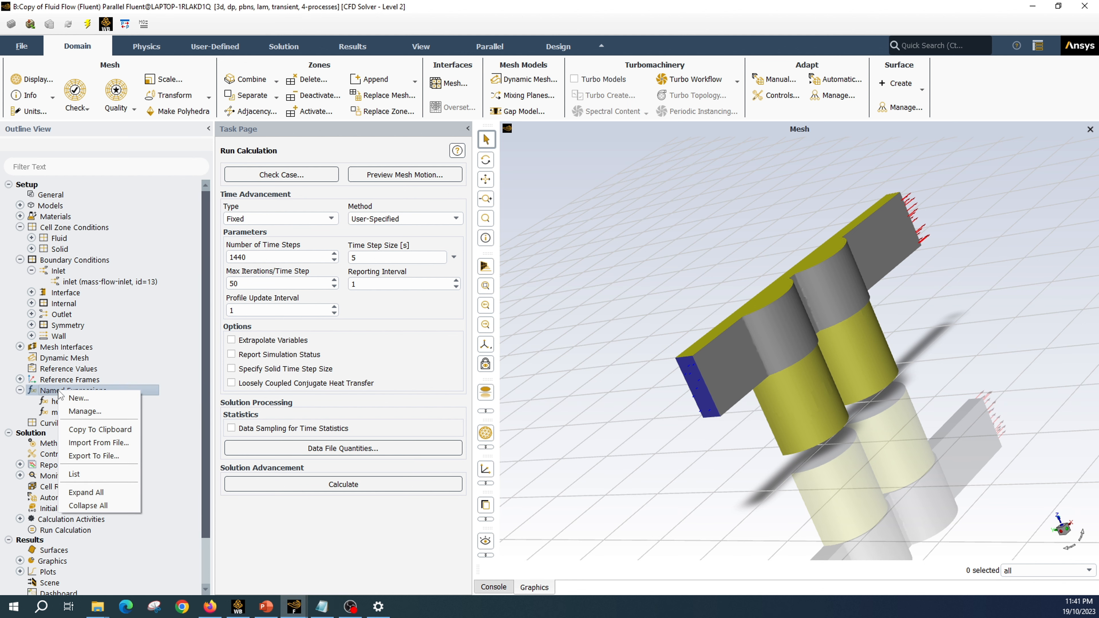
left_click(80, 400)
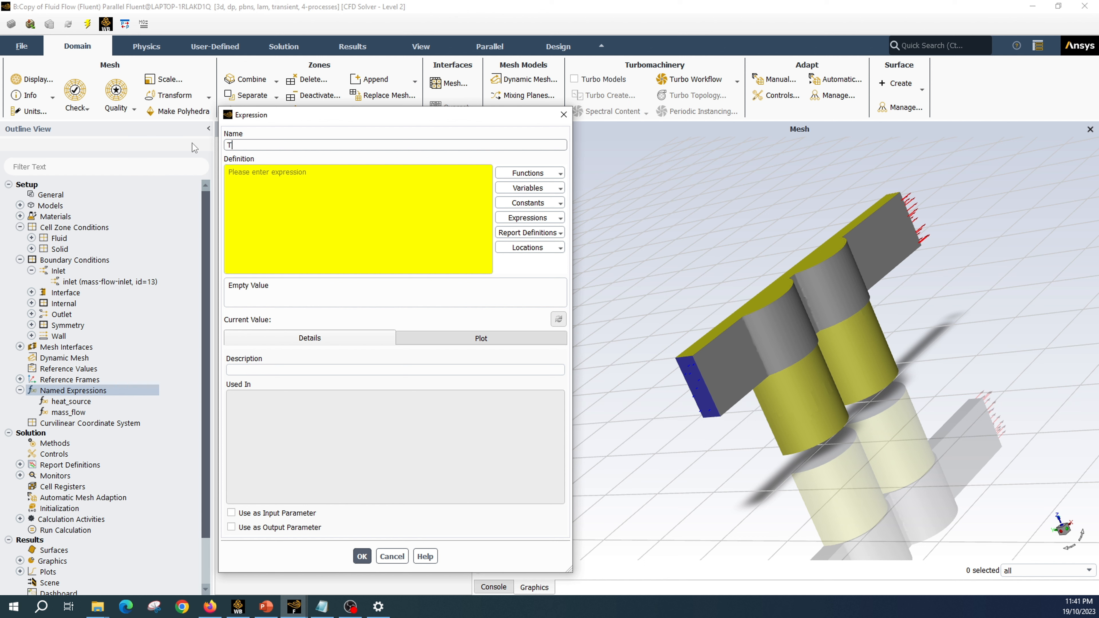
type("initial")
left_click(246, 178)
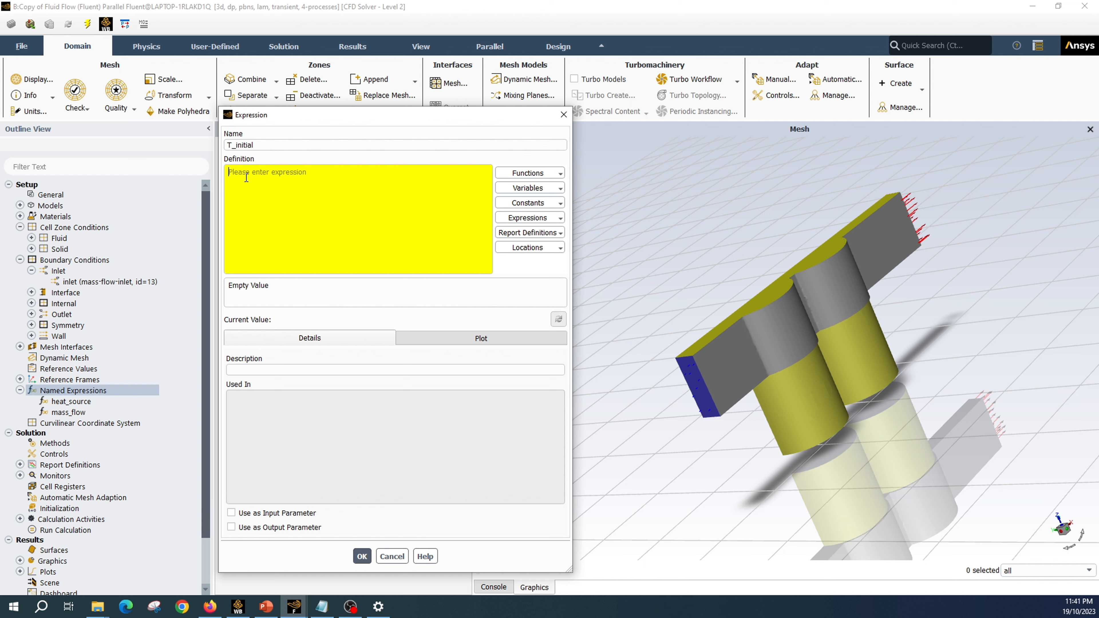
type("293")
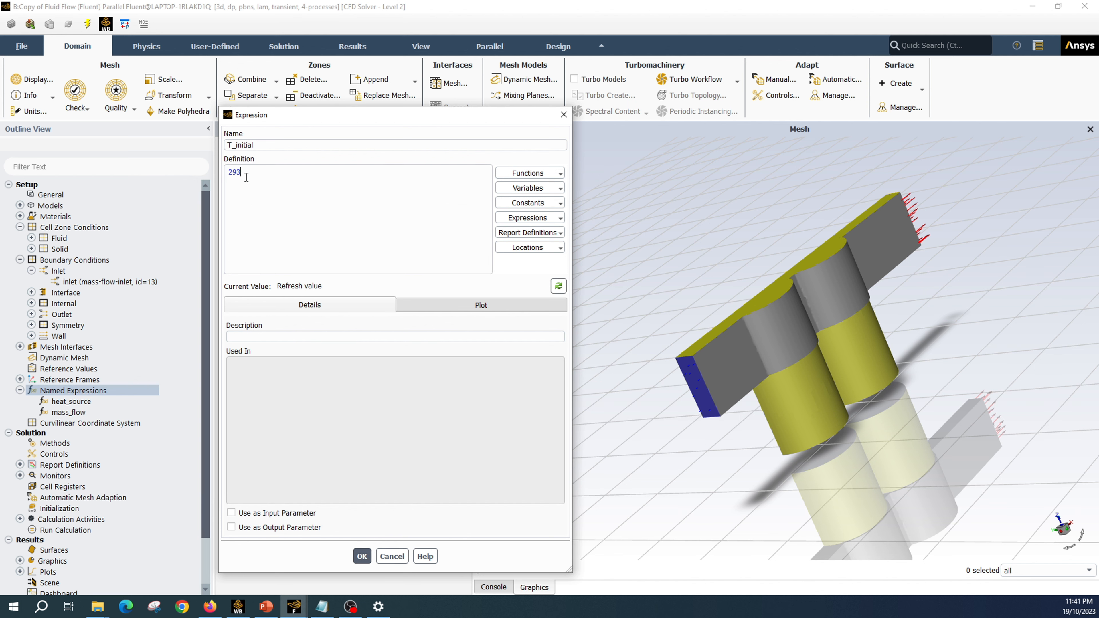
type(".15 [")
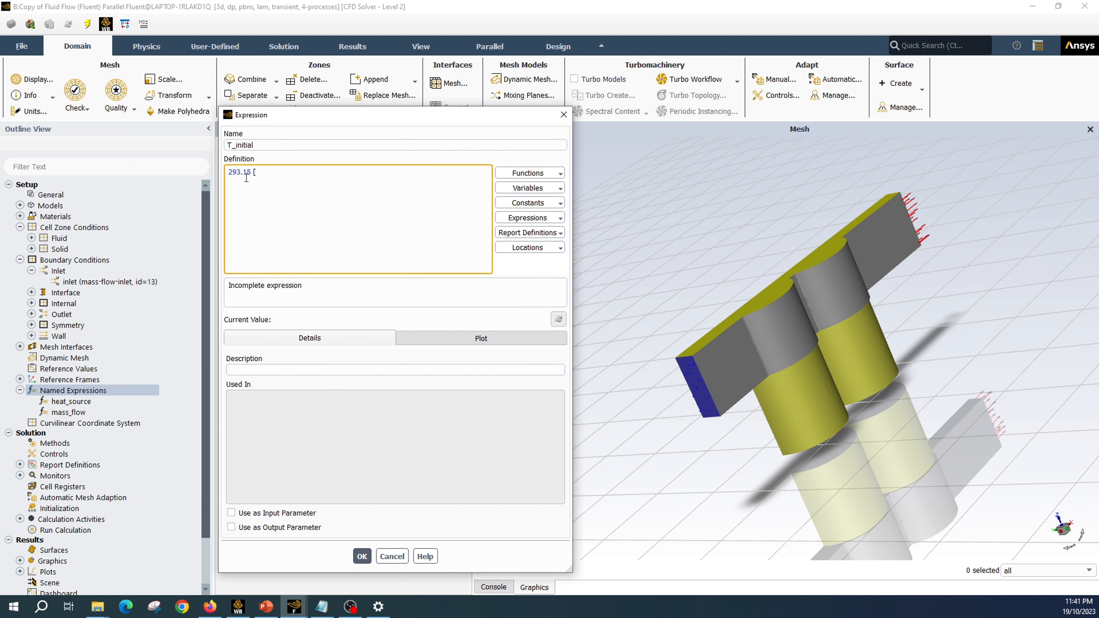
type("K]")
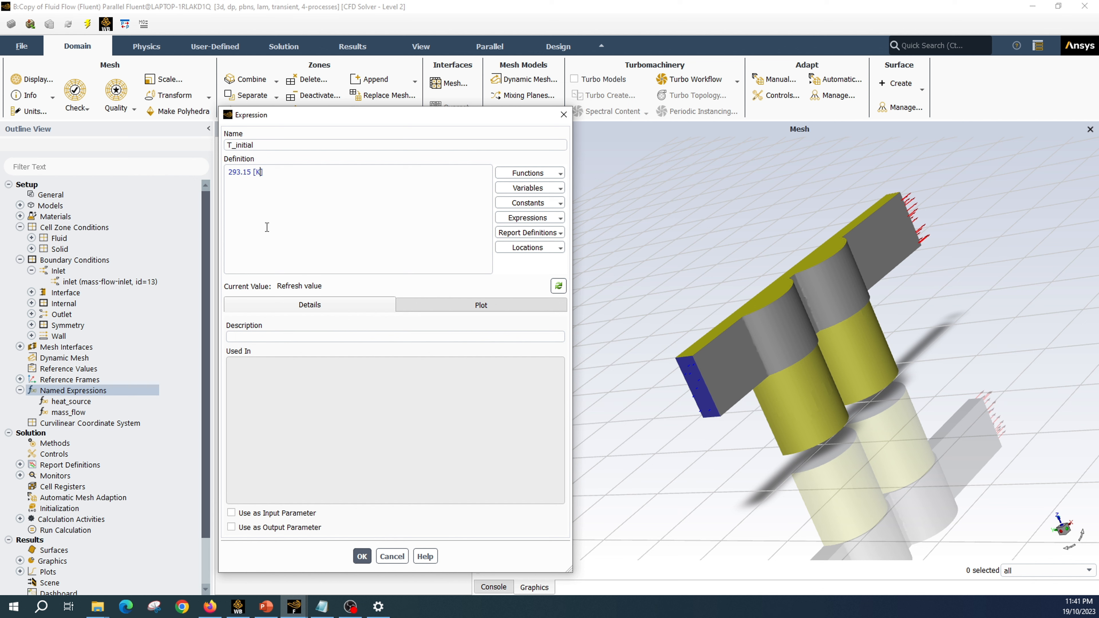
Change the definition of T_initial to 20 [C] and save the expression
key("BackSpace")
type("c")
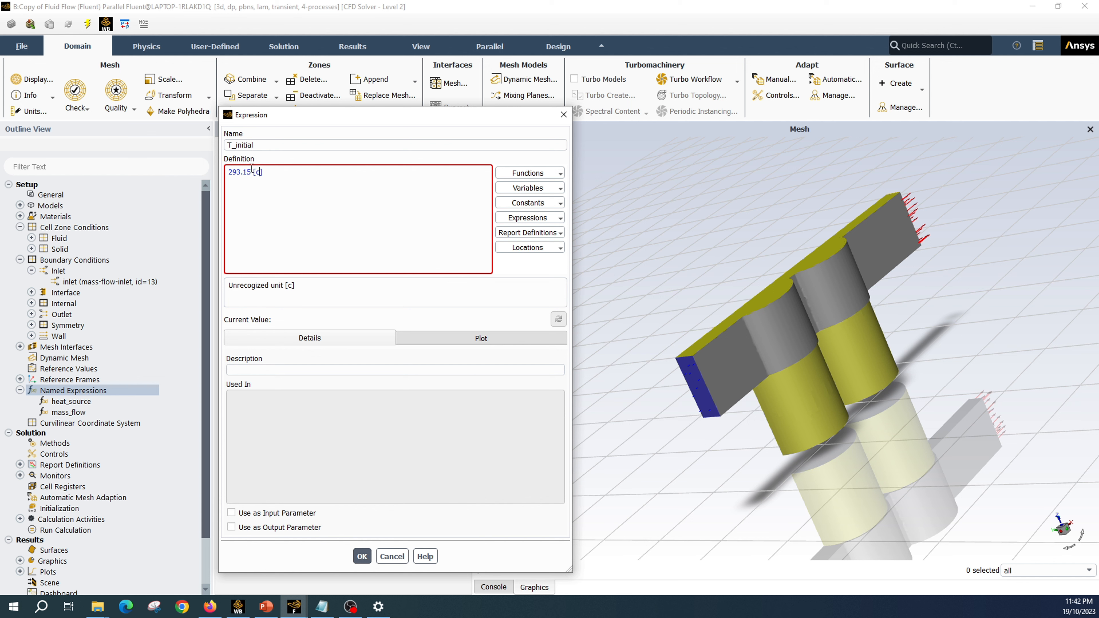
left_click_drag(250, 173, 263, 173)
key("Left")
key("Right")
key("shift+Left")
key("shift+Left")
key("shift+Left")
key("shift+Left")
key("shift+Left")
key("shift+Left")
type("20")
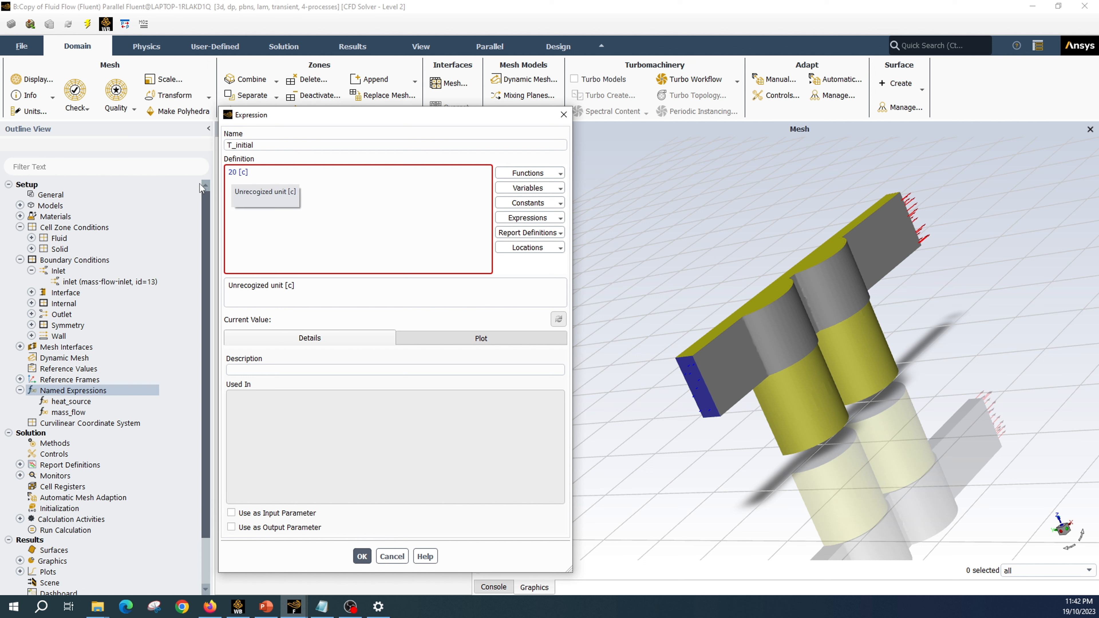
left_click(246, 172)
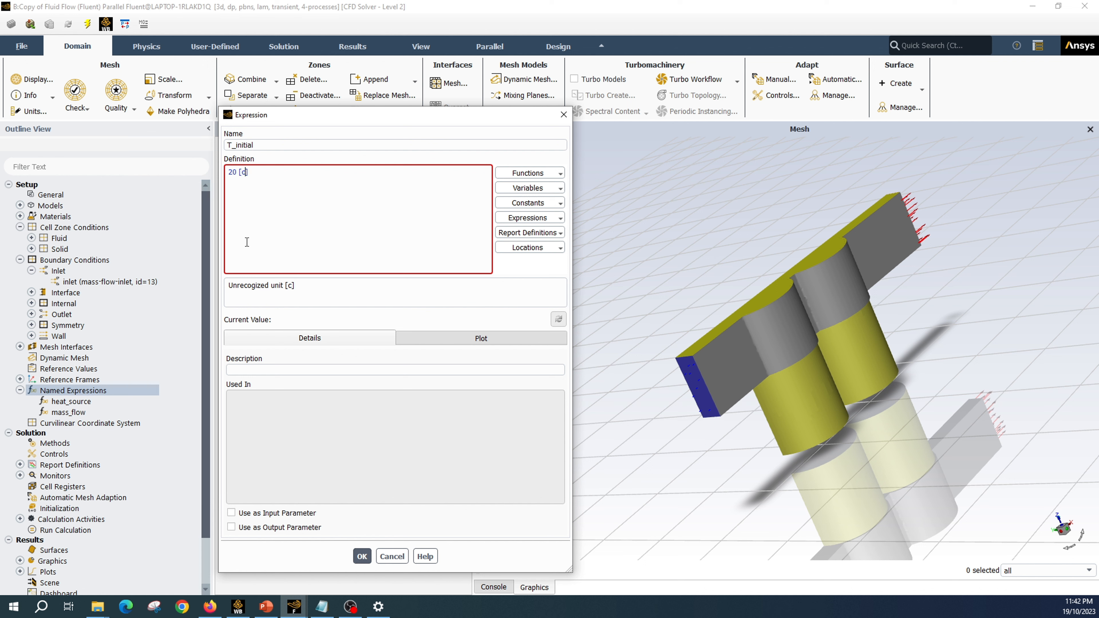
key("BackSpace")
type("C")
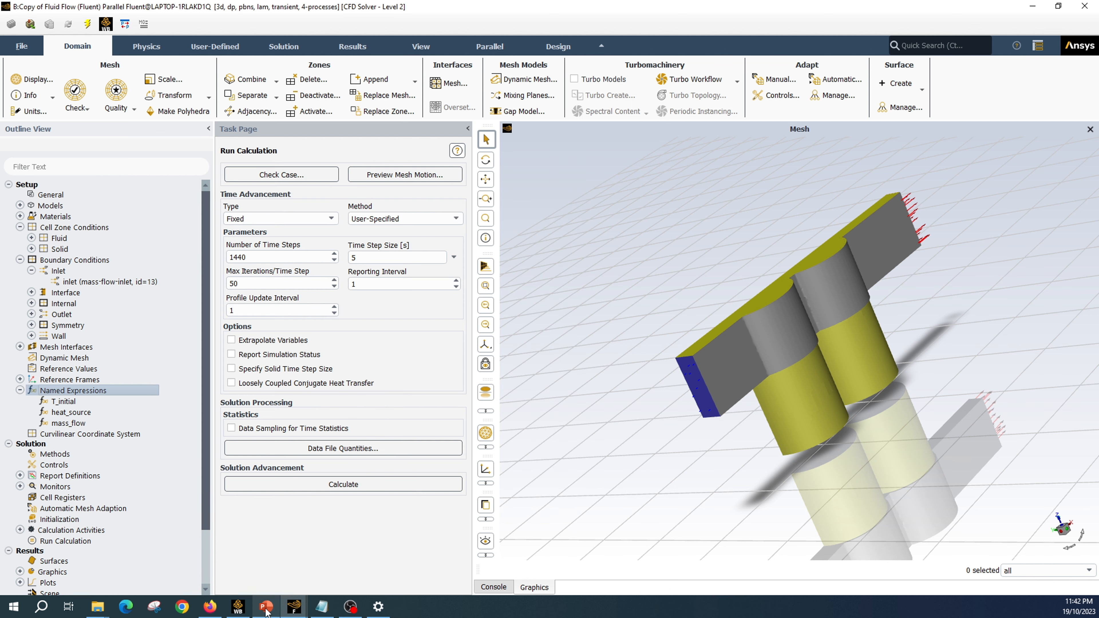
Switch to the PowerPoint notes, add spacing before 50 in the Initial temp line, and start a new line below Cooling_power
left_click(266, 606)
left_click(378, 398)
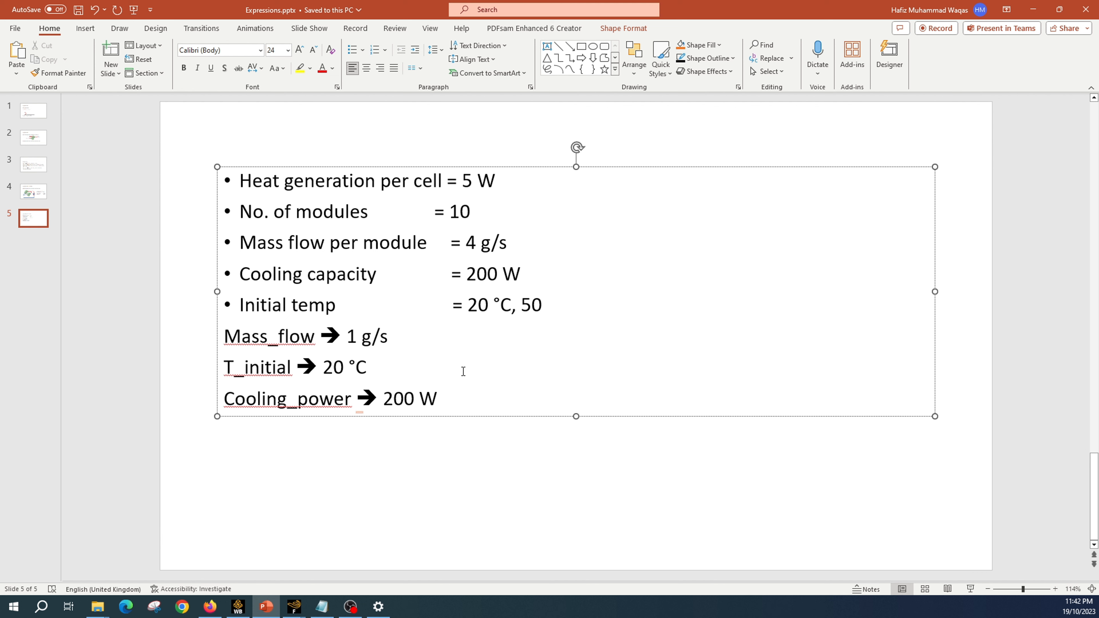
left_click(521, 303)
left_click(559, 307)
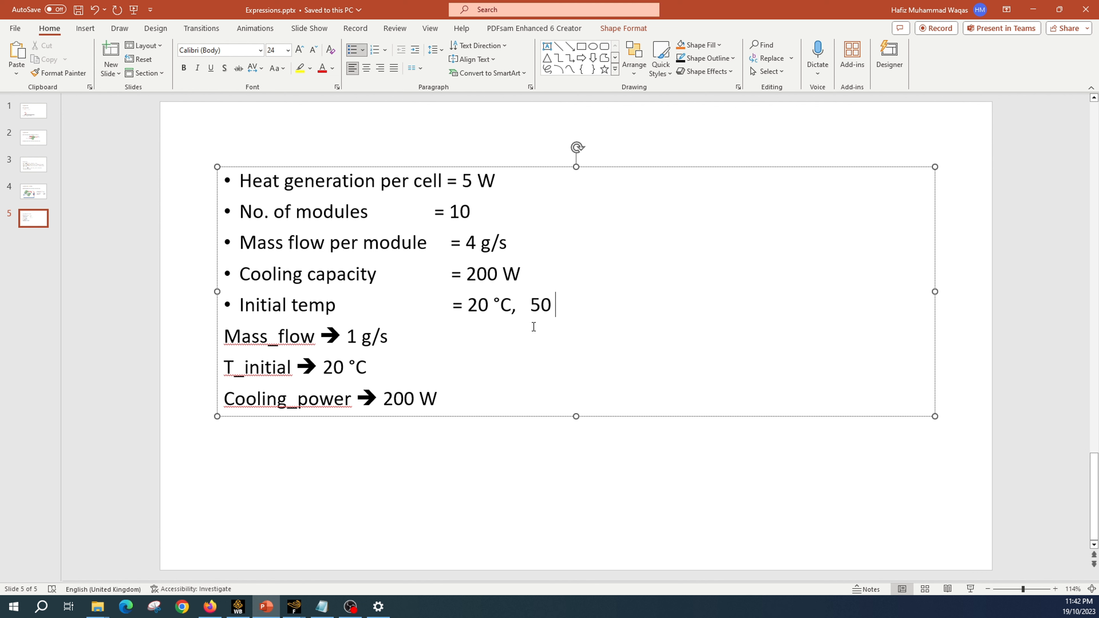
left_click(451, 401)
key("Return")
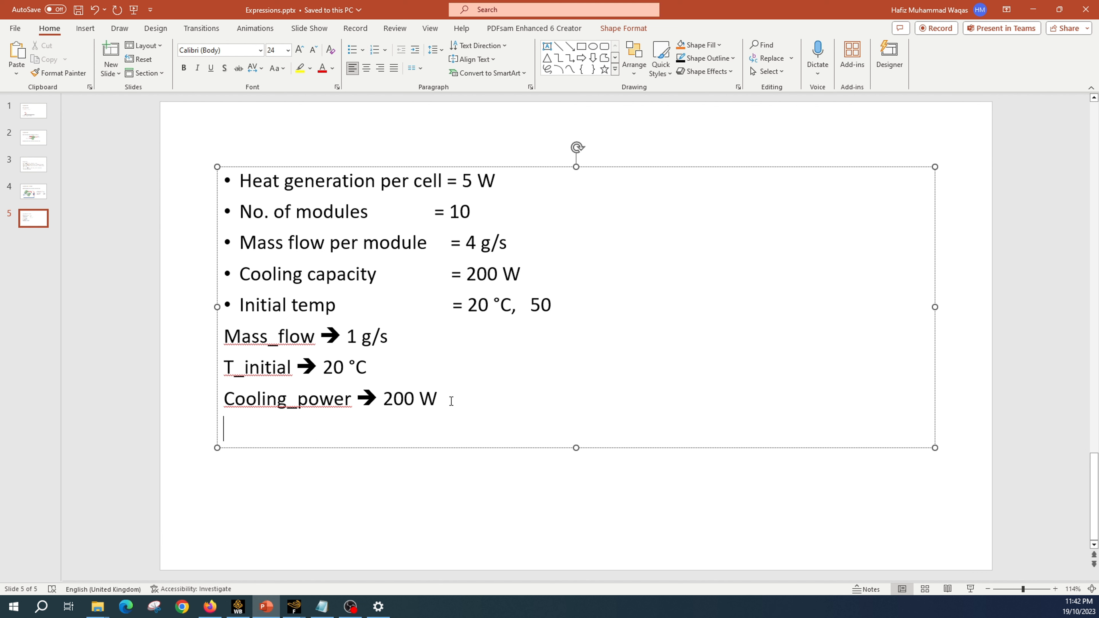
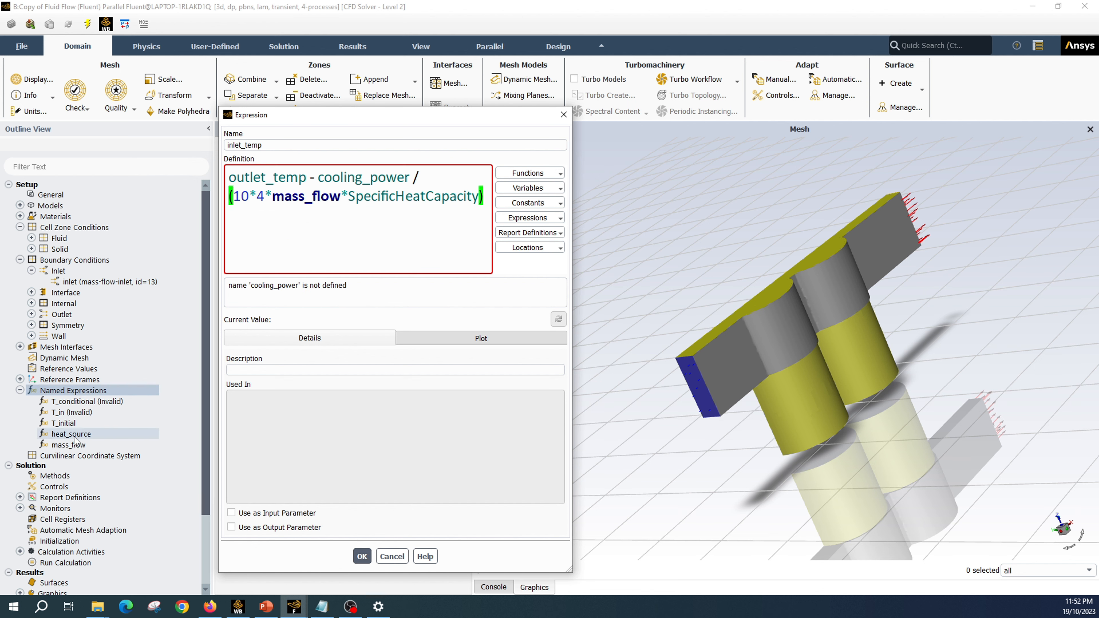
Create a new named expression called cooling_powwer for the cooling power
left_click(72, 391)
right_click(72, 392)
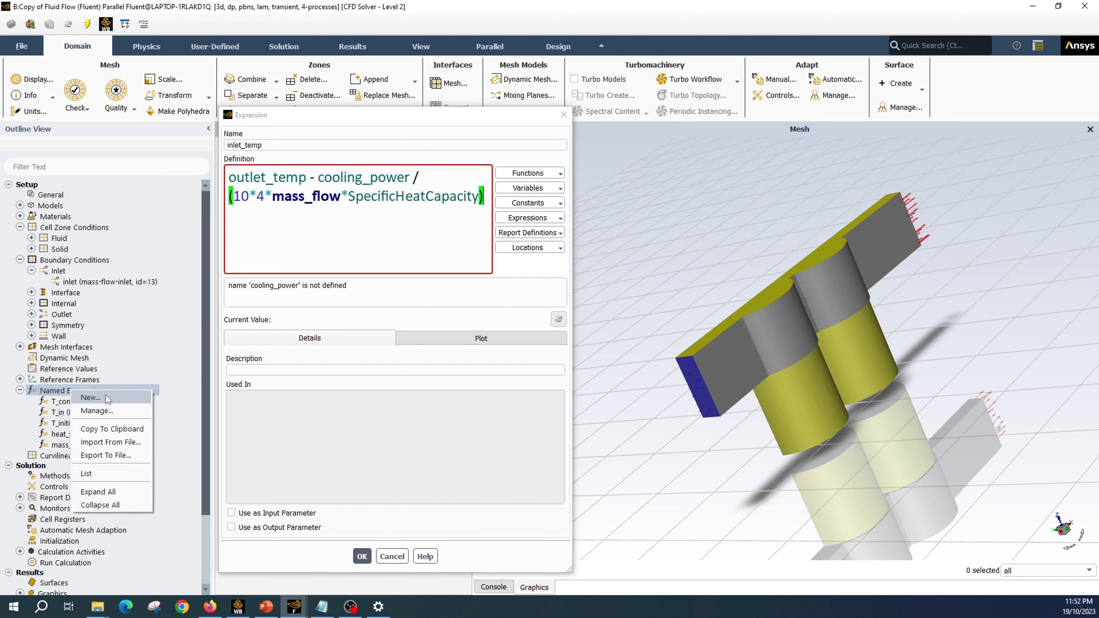
left_click(106, 398)
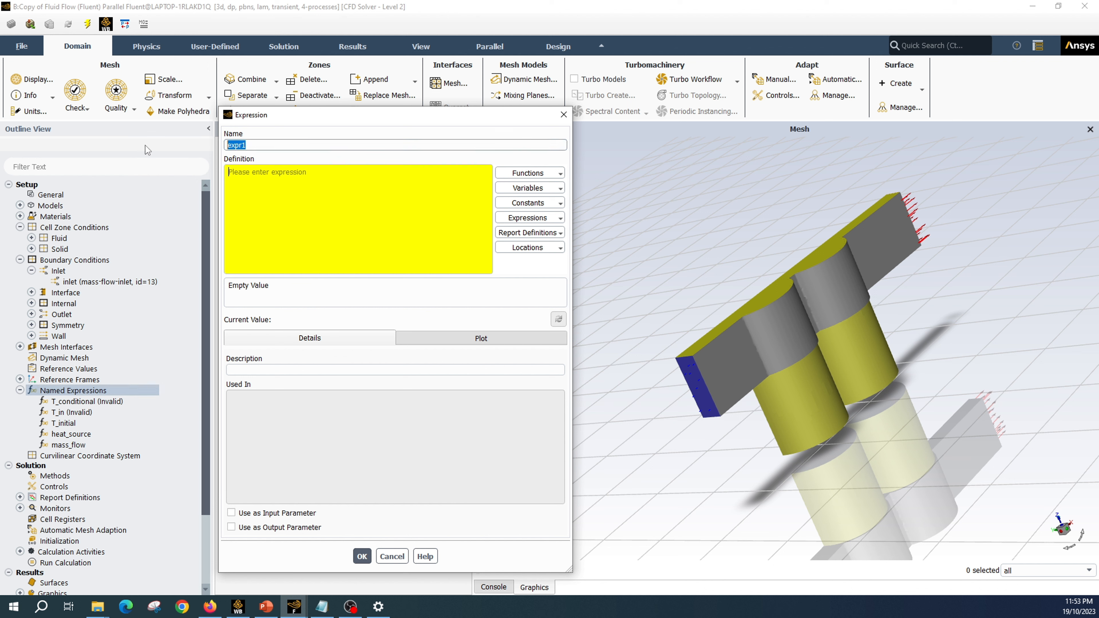
type("co")
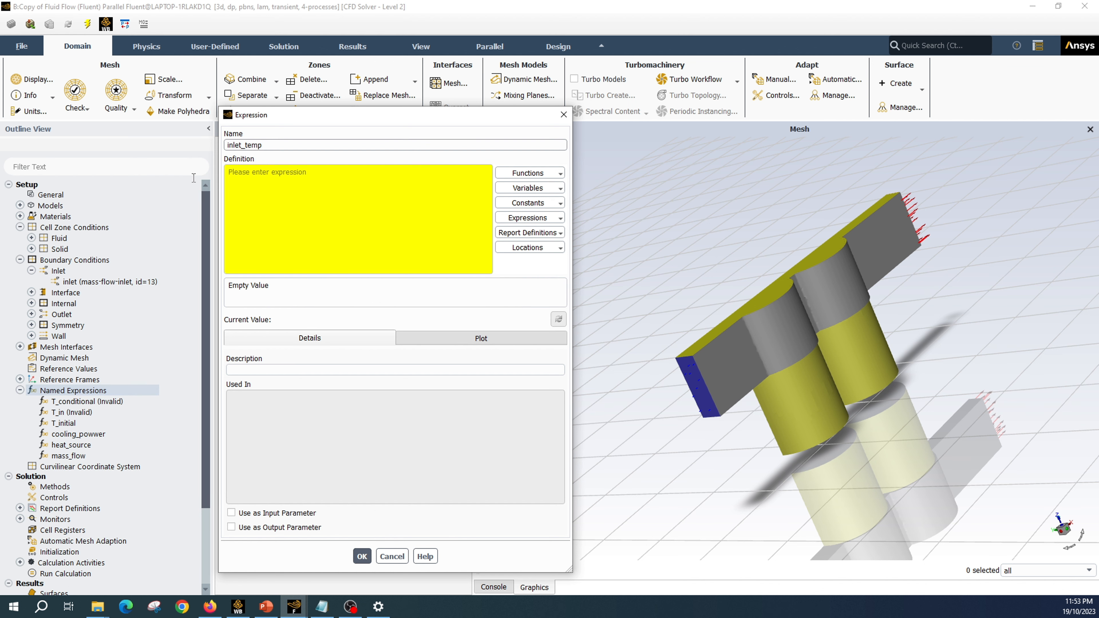
Define the inlet_temp expression as outlet_temp - cooling_powwer / (10*4*mass_flow*SpecificHeatCapacity)
left_click(352, 203)
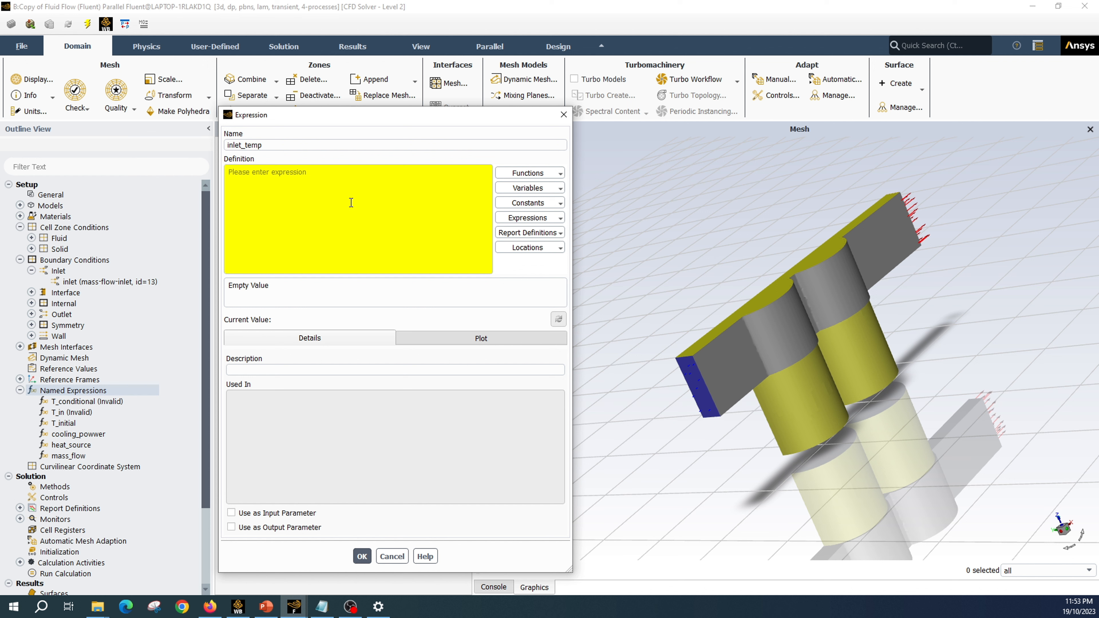
type("outlet_temp - cooling_power / (10*4*mass_flow*SpecificHeatCapacity)")
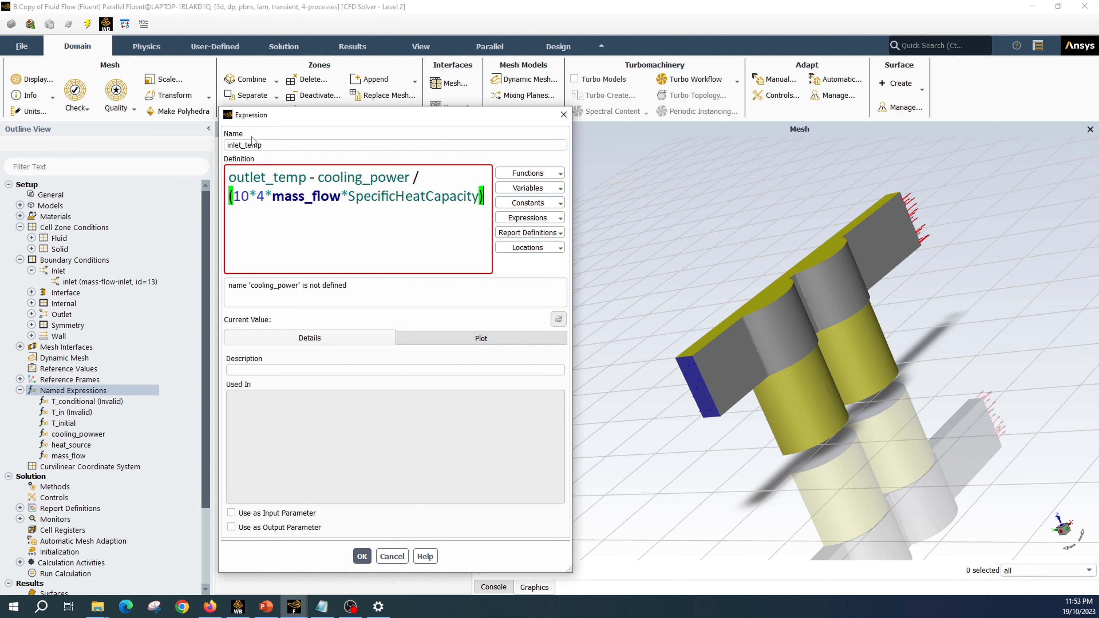
left_click(393, 180)
type("w")
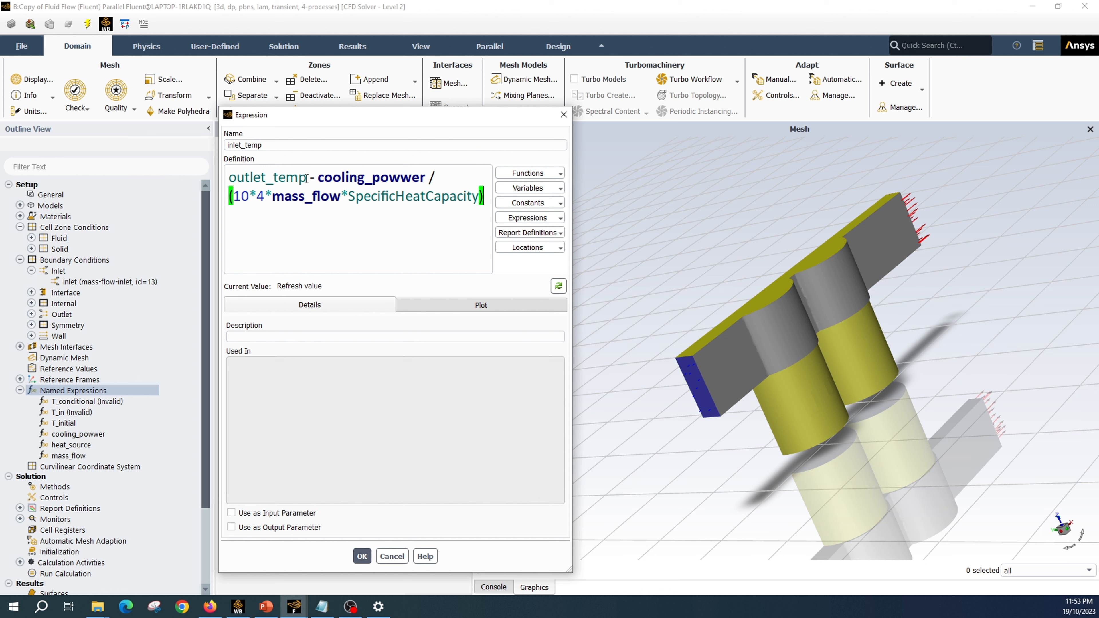
Review the settings of the outlet_temp report definition used in the inlet_temp formula, and close it without changes
left_click_drag(306, 178, 225, 186)
left_click(261, 186)
scroll(30, 487, "down", 3)
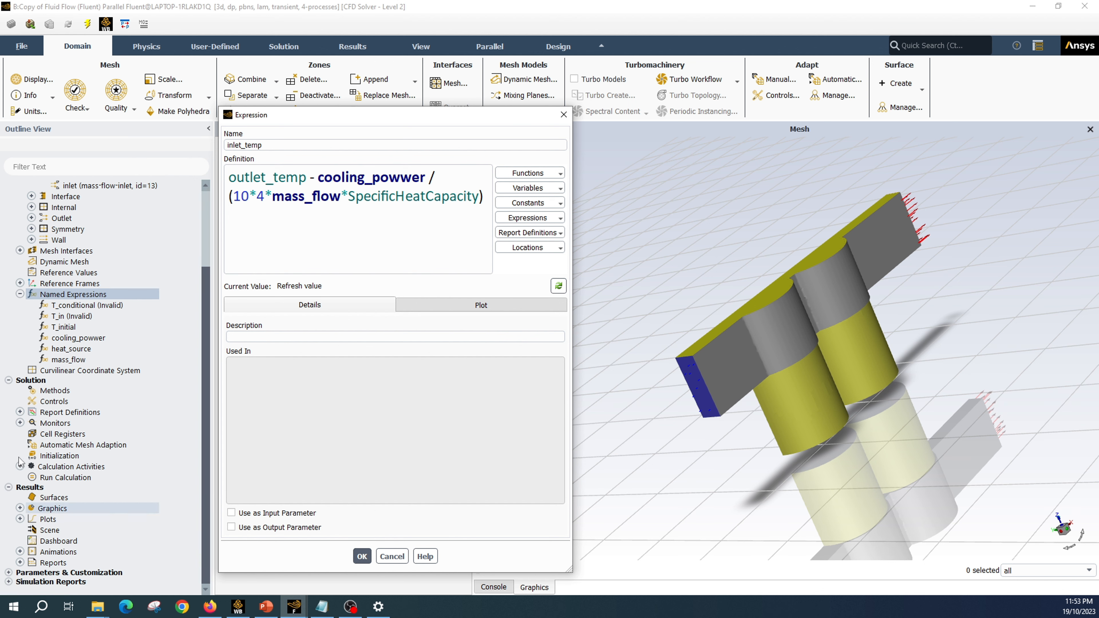
left_click(20, 411)
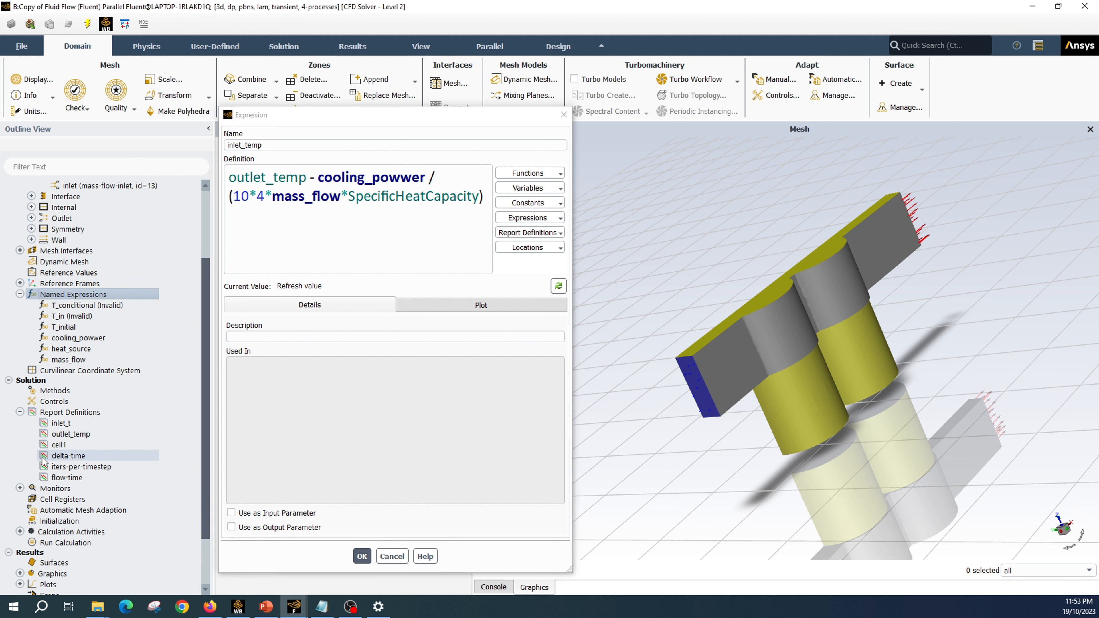
left_click(71, 434)
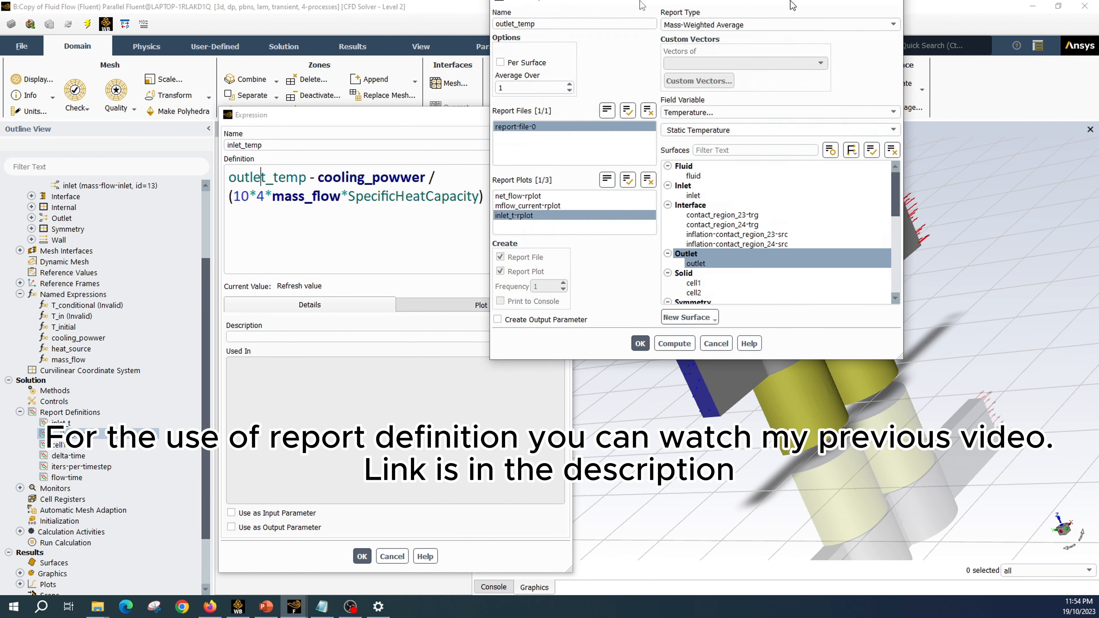
left_click_drag(789, 3, 539, 149)
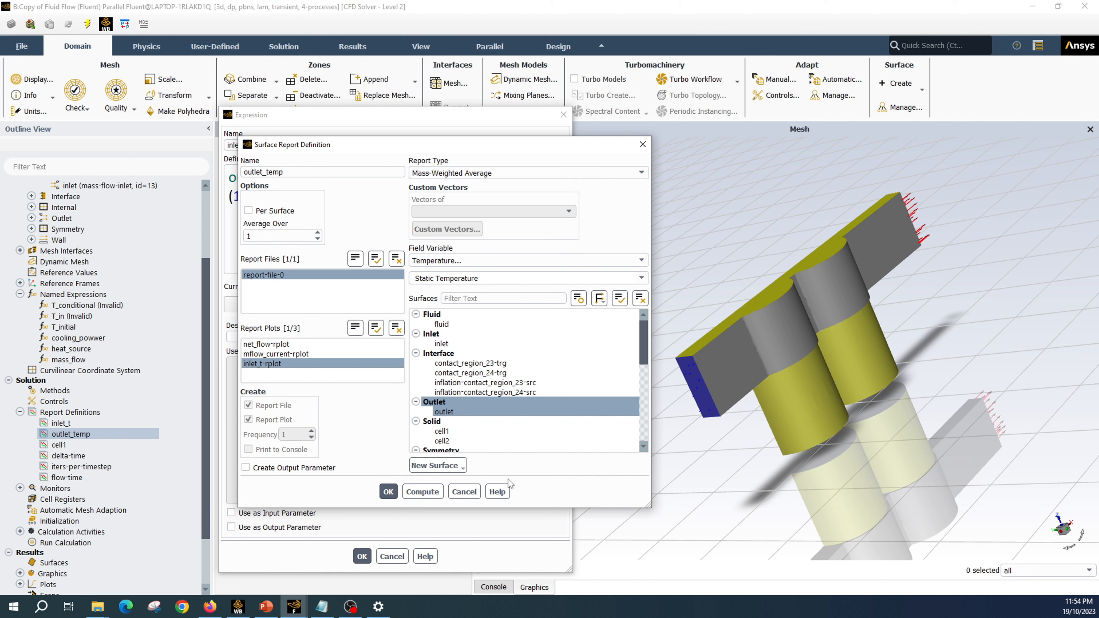
left_click(464, 491)
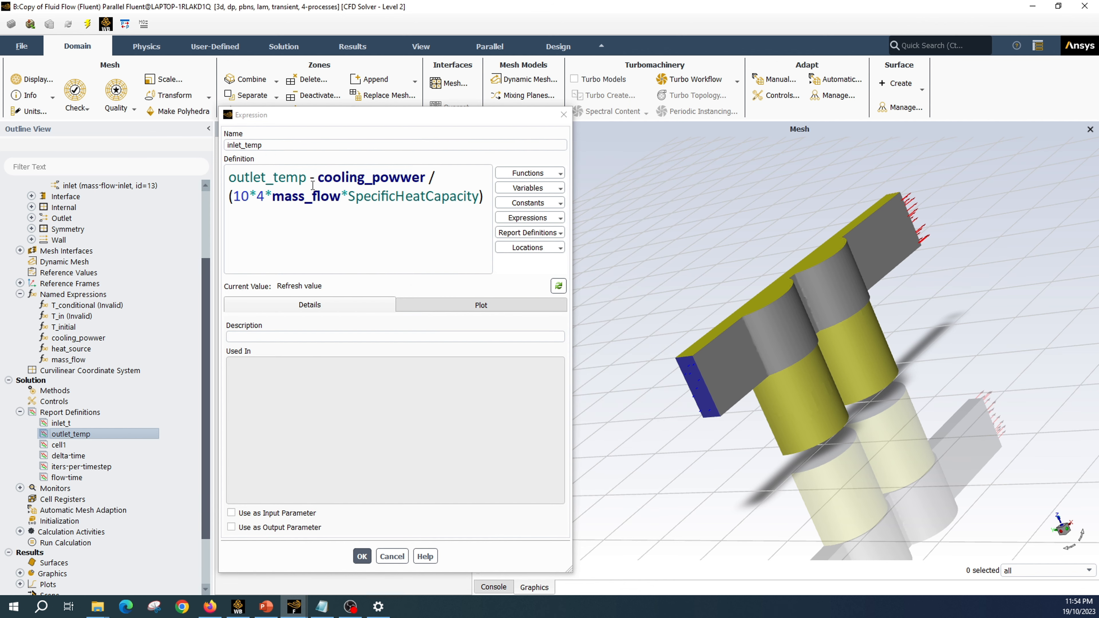
Check the outlet_temp and cooling_powwer terms of the inlet_temp formula and save the expression
left_click_drag(309, 182, 246, 184)
left_click_drag(319, 180, 333, 179)
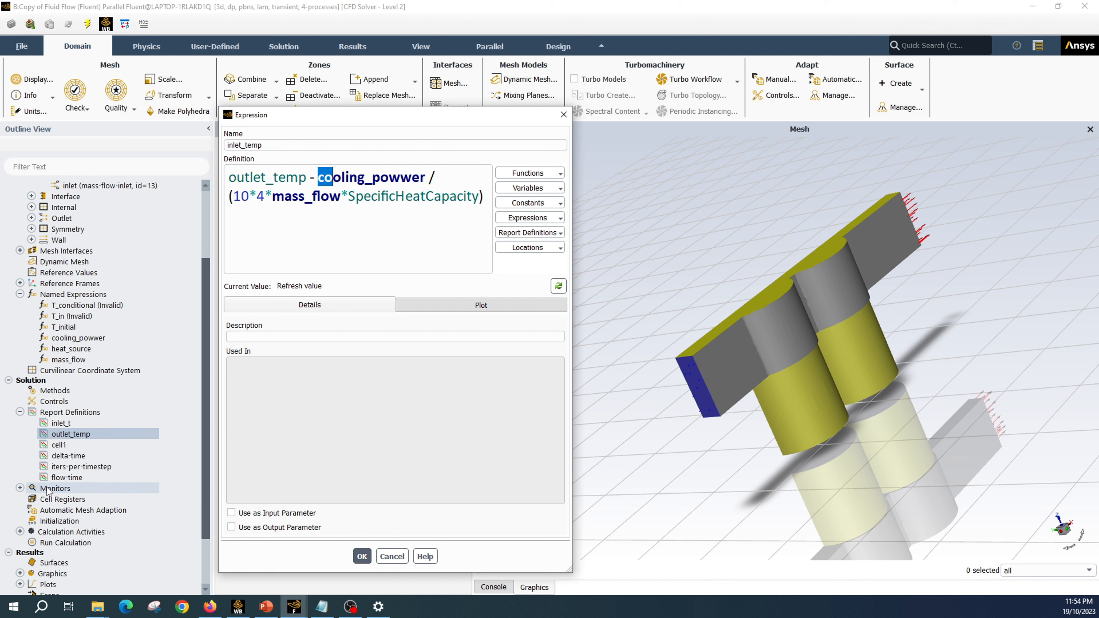
left_click(324, 177)
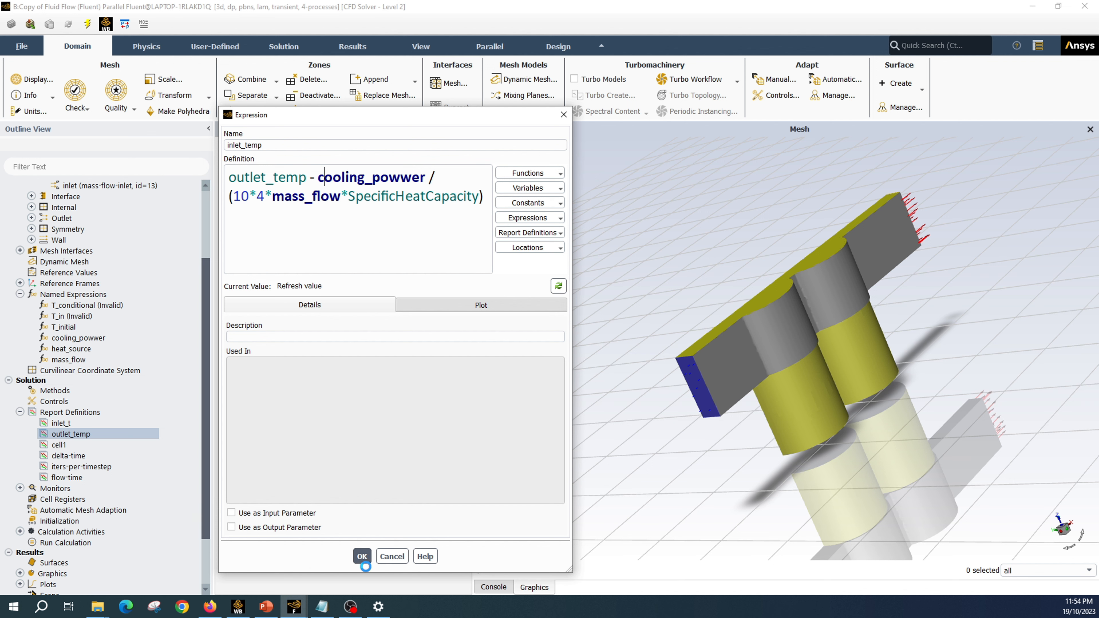
left_click(364, 559)
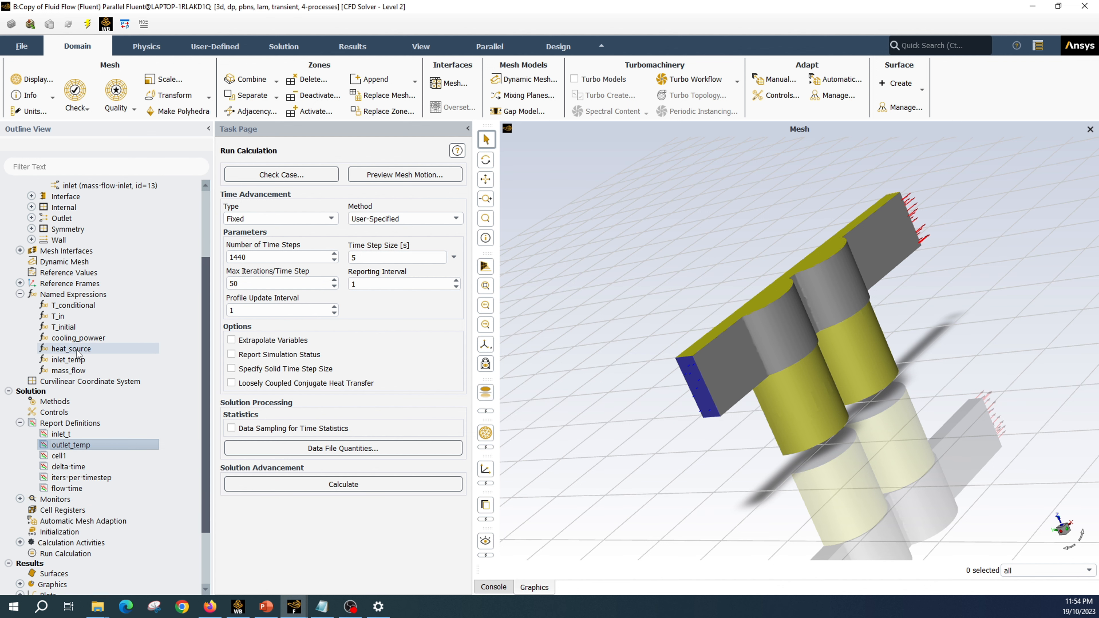
Change the definition of the cooling_powwer named expression to 200 [W]
double_click(81, 339)
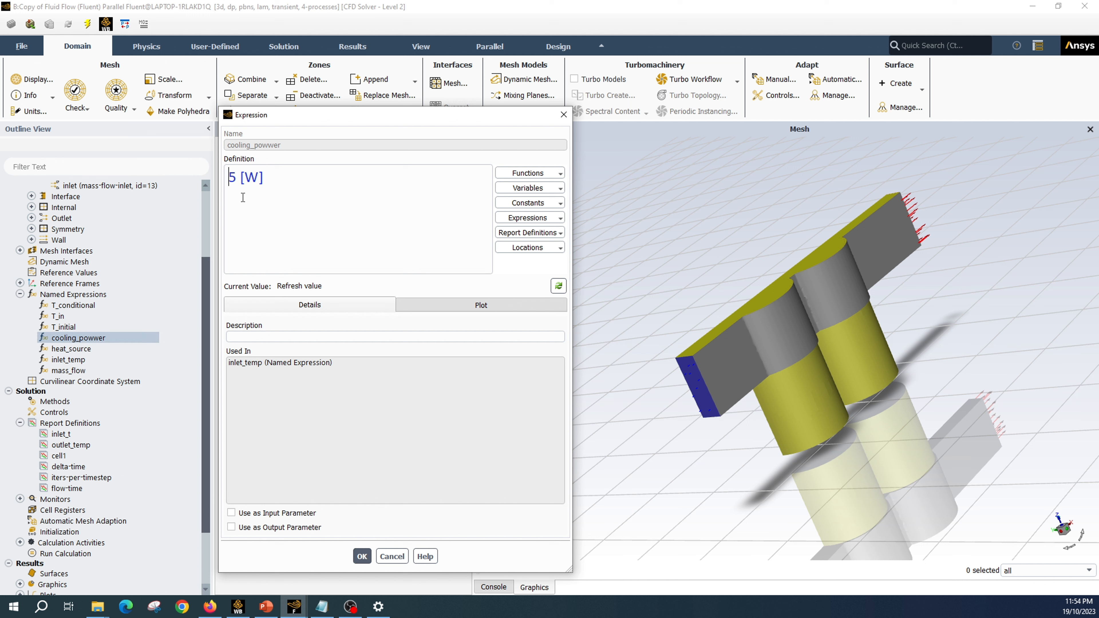
type("200")
left_click(332, 336)
left_click(362, 557)
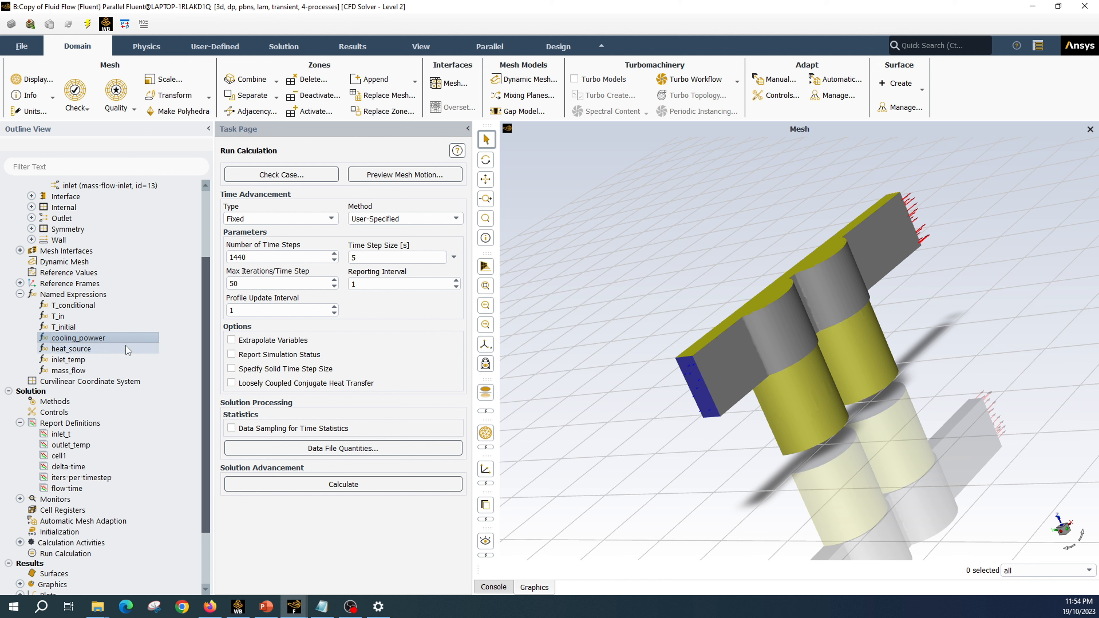
Review the inlet_temp expression, especially its cooling_powwer term, and close it without changes
left_click(89, 361)
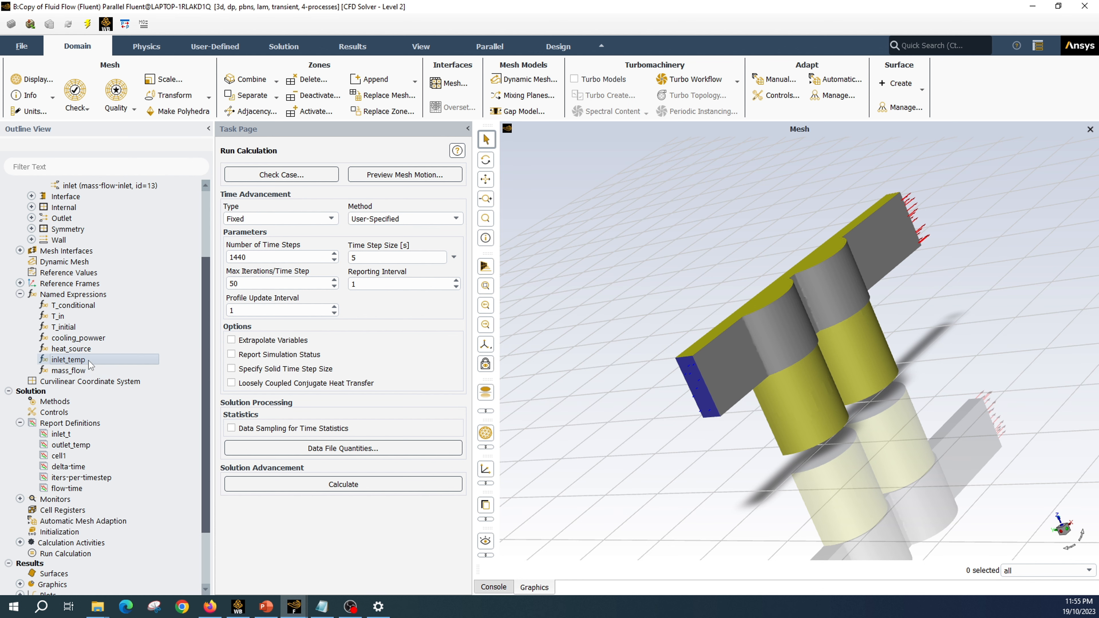
double_click(89, 361)
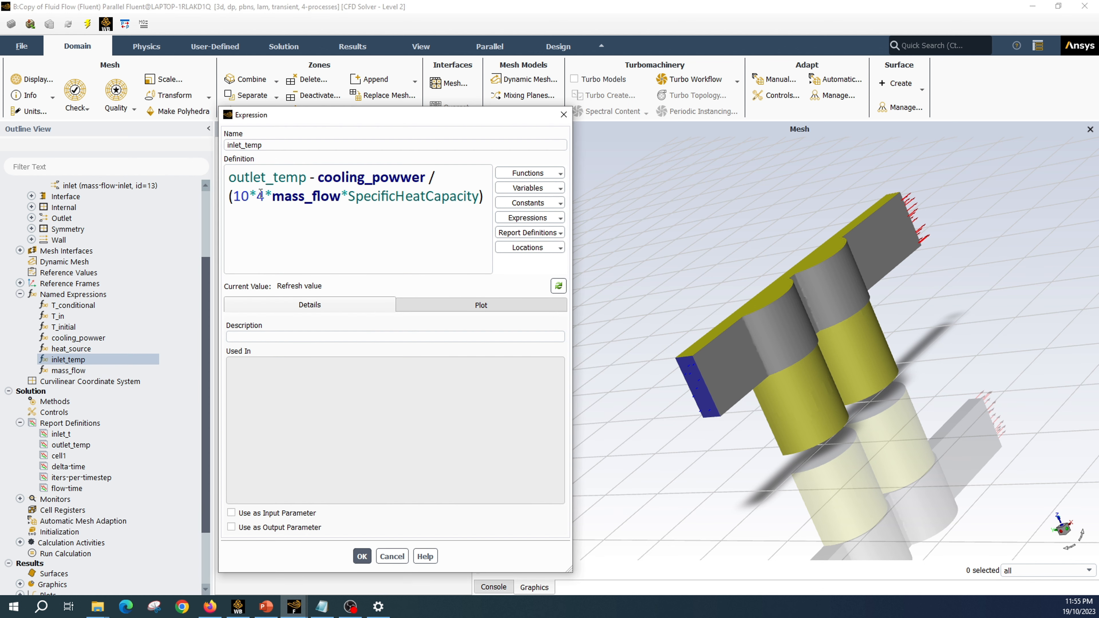
left_click_drag(319, 176, 432, 177)
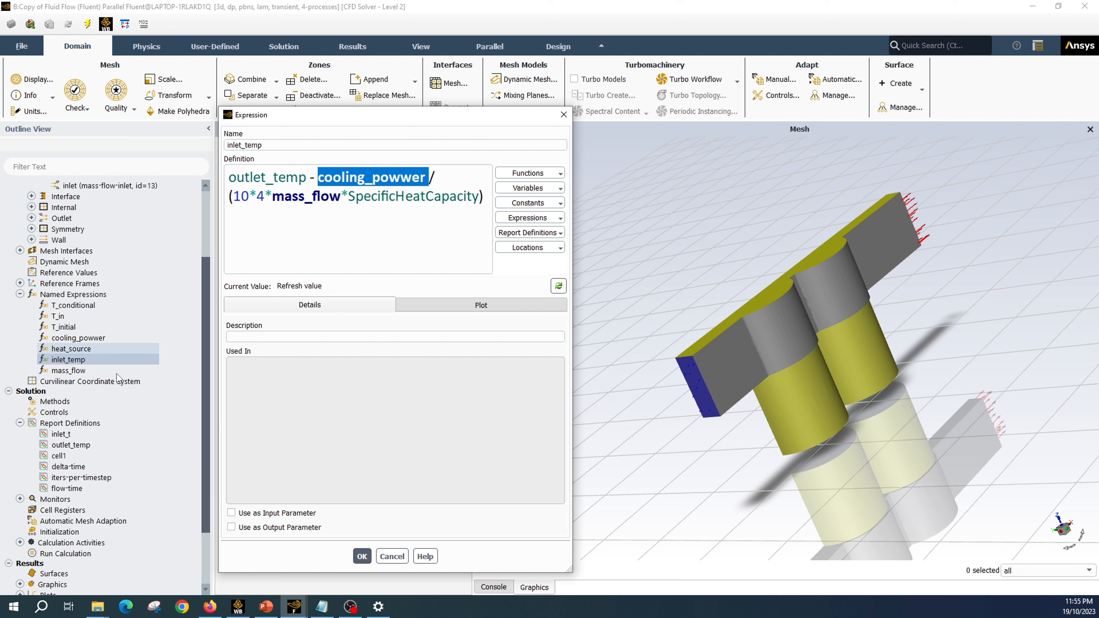
left_click(361, 556)
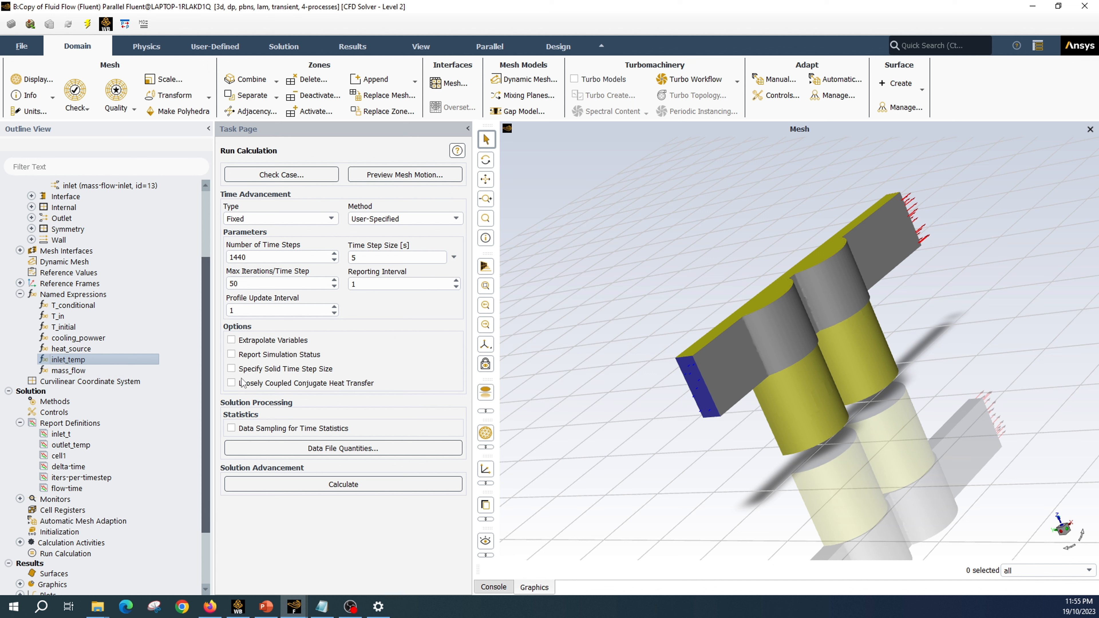
Review the T_in definition and the T_conditional expression it refers to, including the inlet_temp condition, and close without changes
scroll(99, 311, "up", 2)
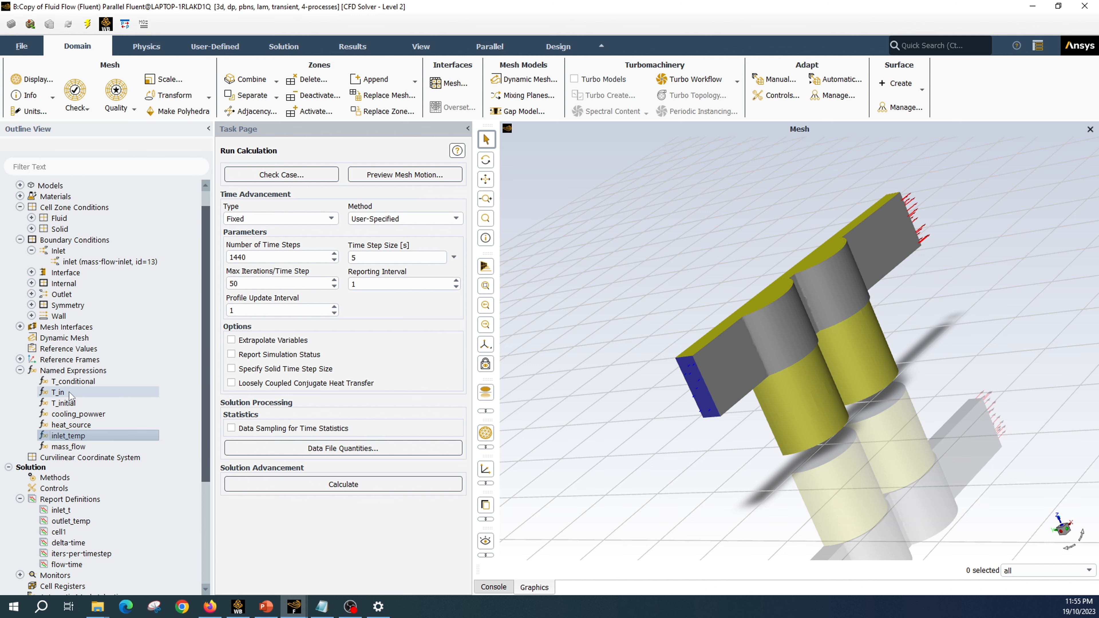
double_click(59, 392)
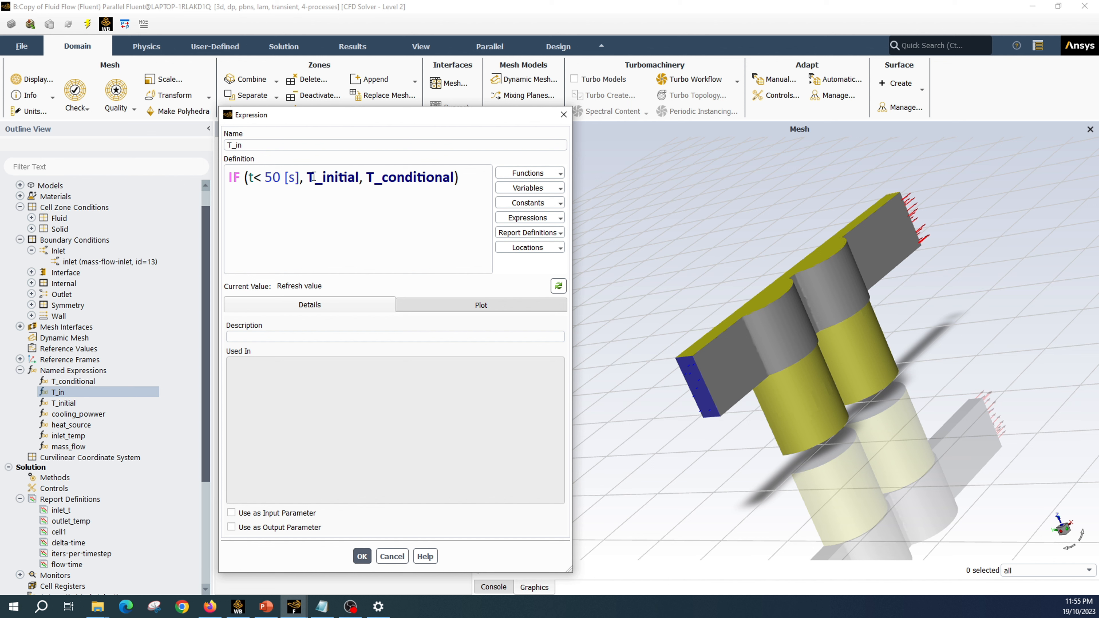
left_click_drag(367, 178, 454, 180)
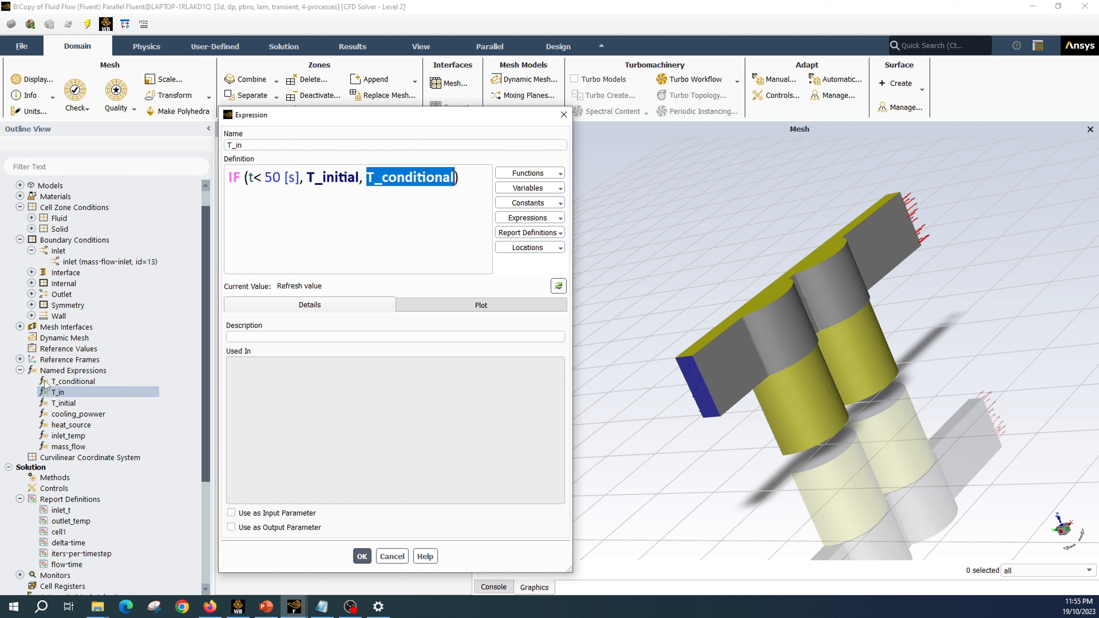
left_click(82, 383)
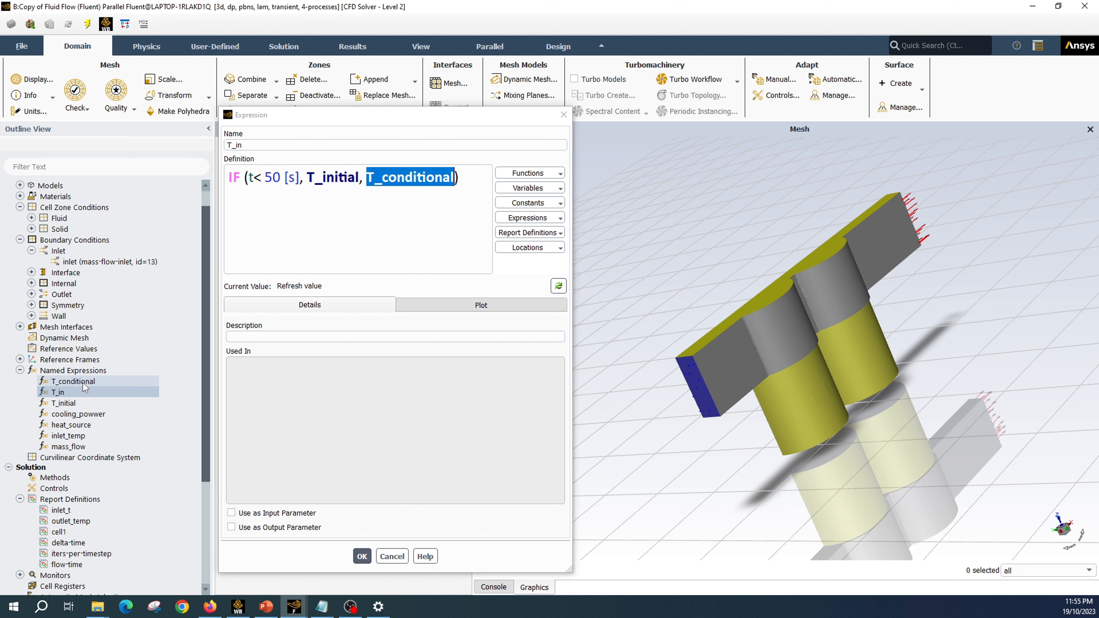
left_click(84, 385)
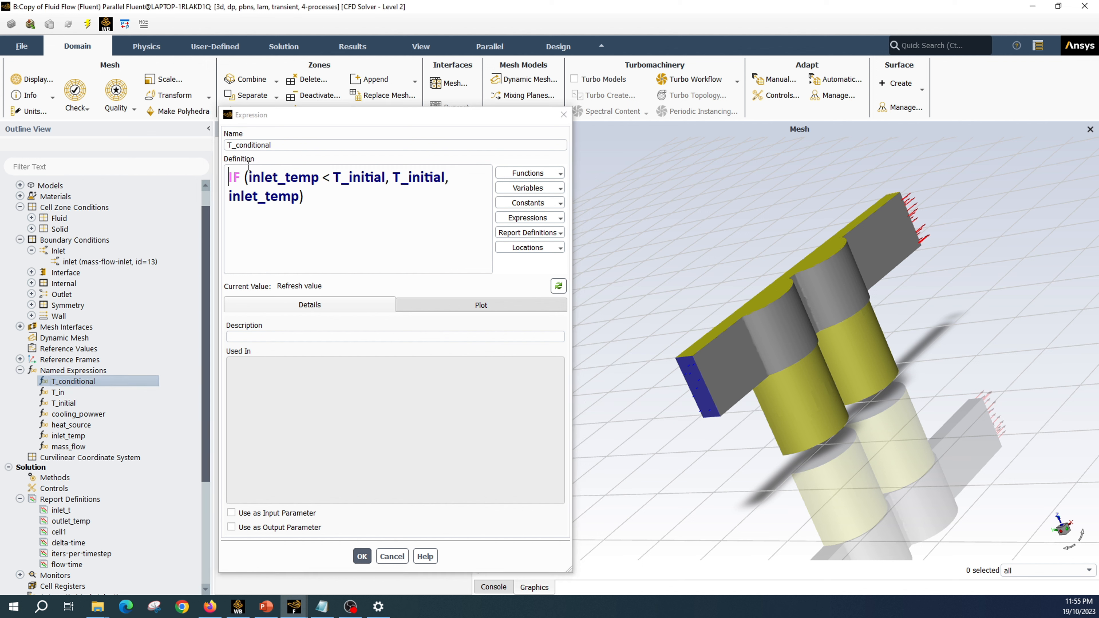
left_click(229, 146)
left_click_drag(249, 177, 324, 182)
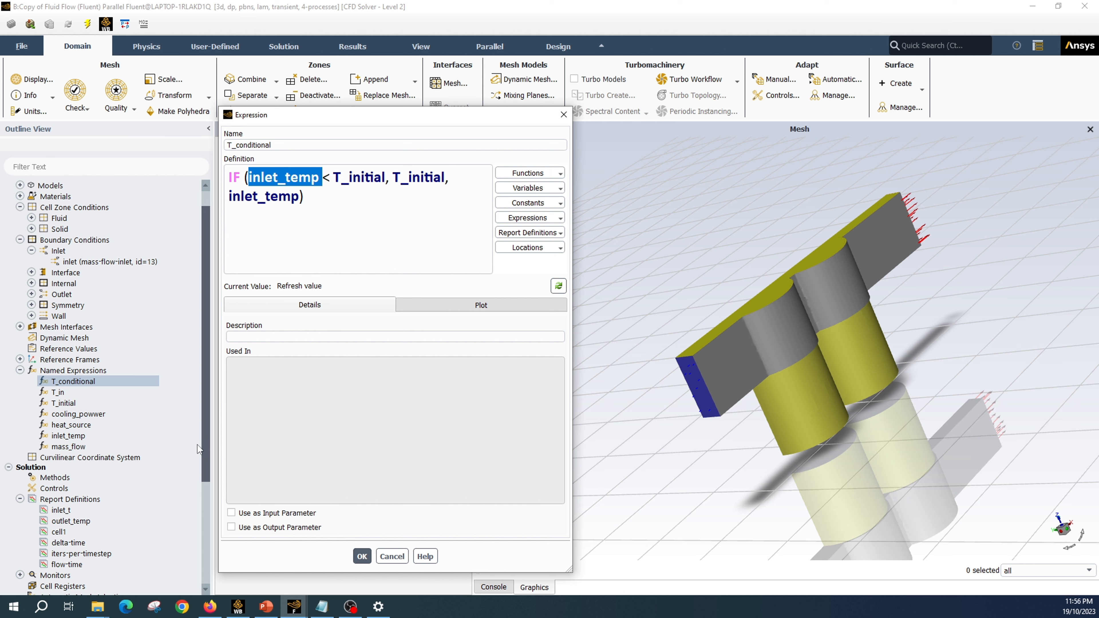
left_click(72, 437)
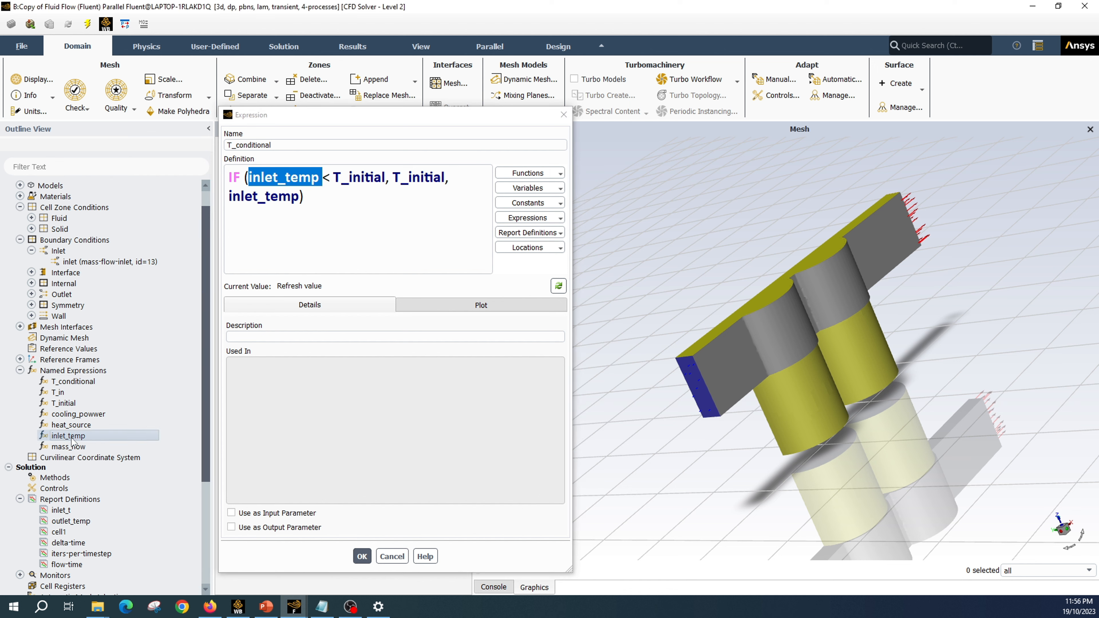
left_click(563, 115)
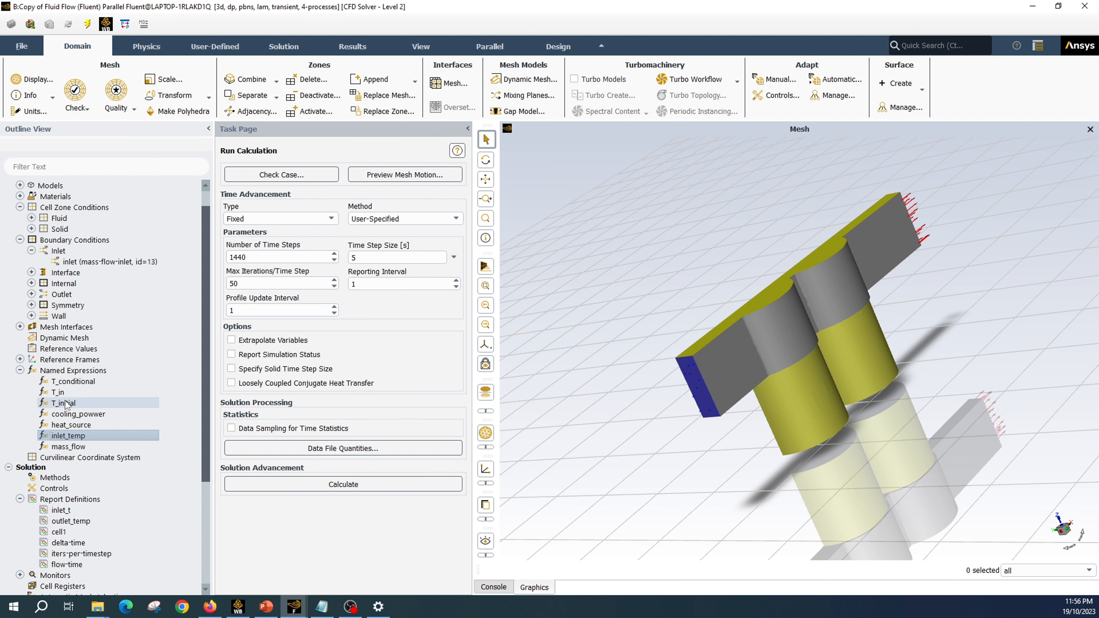
Recheck the T_in expression and accept it unchanged
left_click(53, 394)
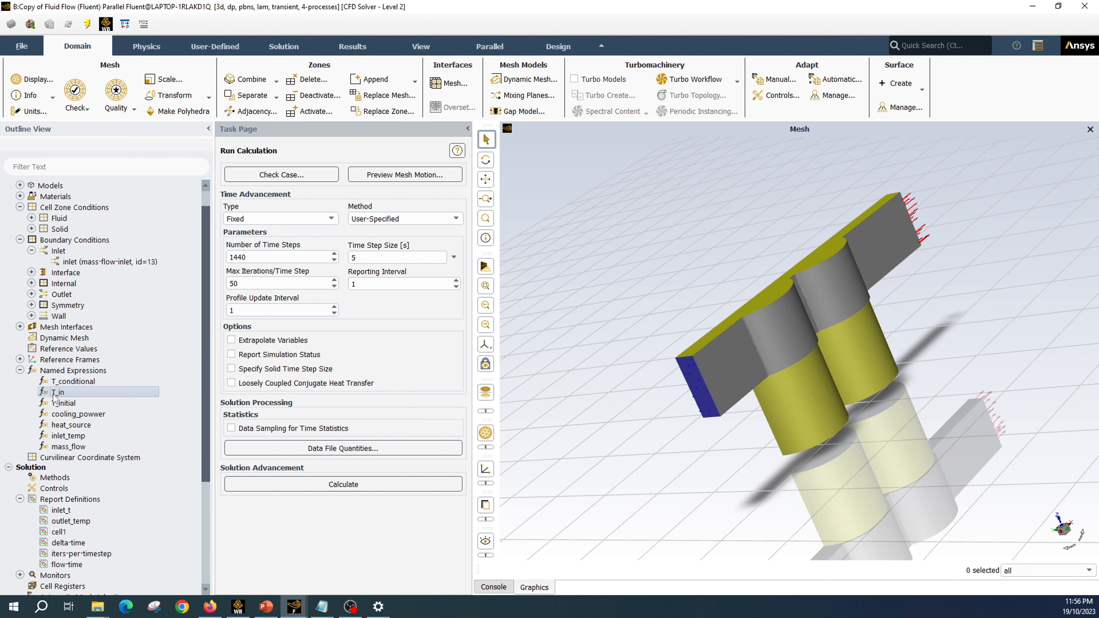
double_click(55, 392)
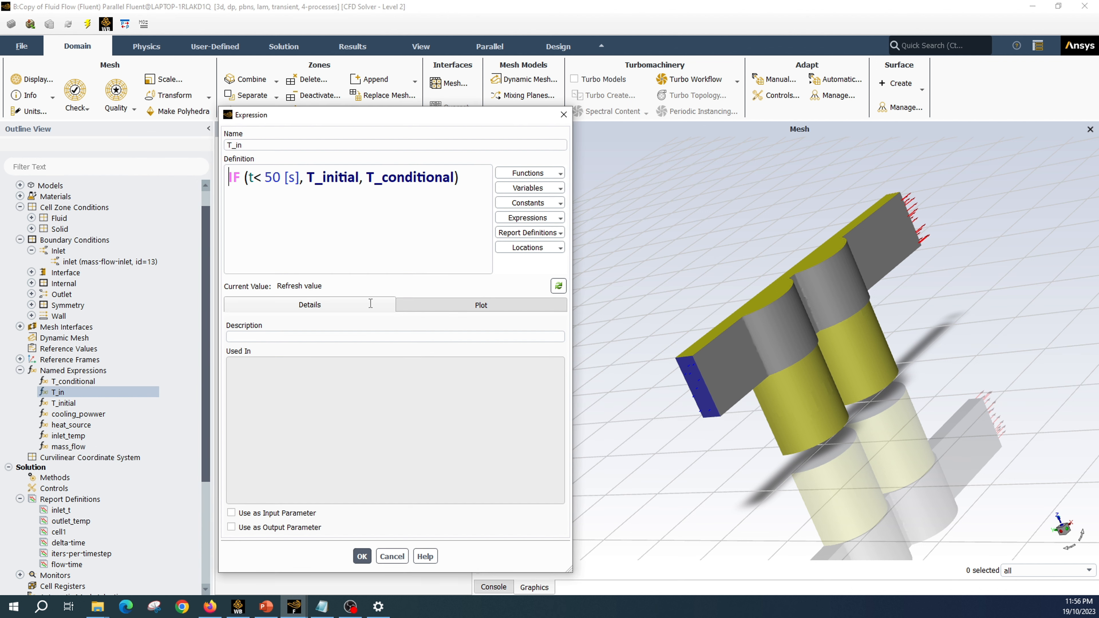
left_click(361, 556)
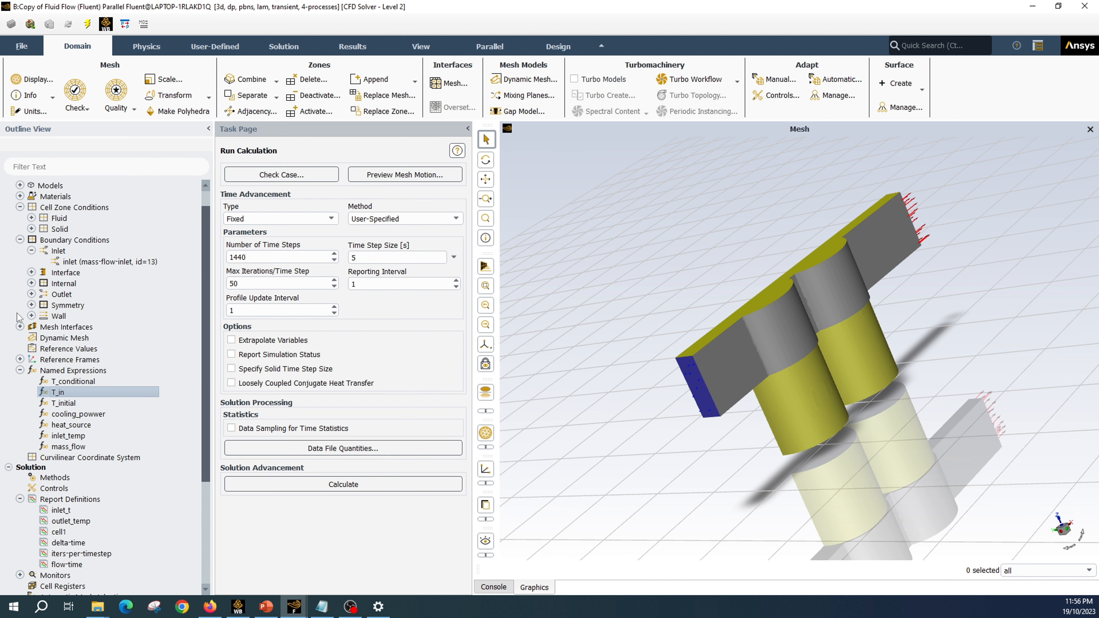
Assign the named expression T_in as the total temperature of the inlet mass-flow boundary, apply it and close the boundary settings
double_click(80, 261)
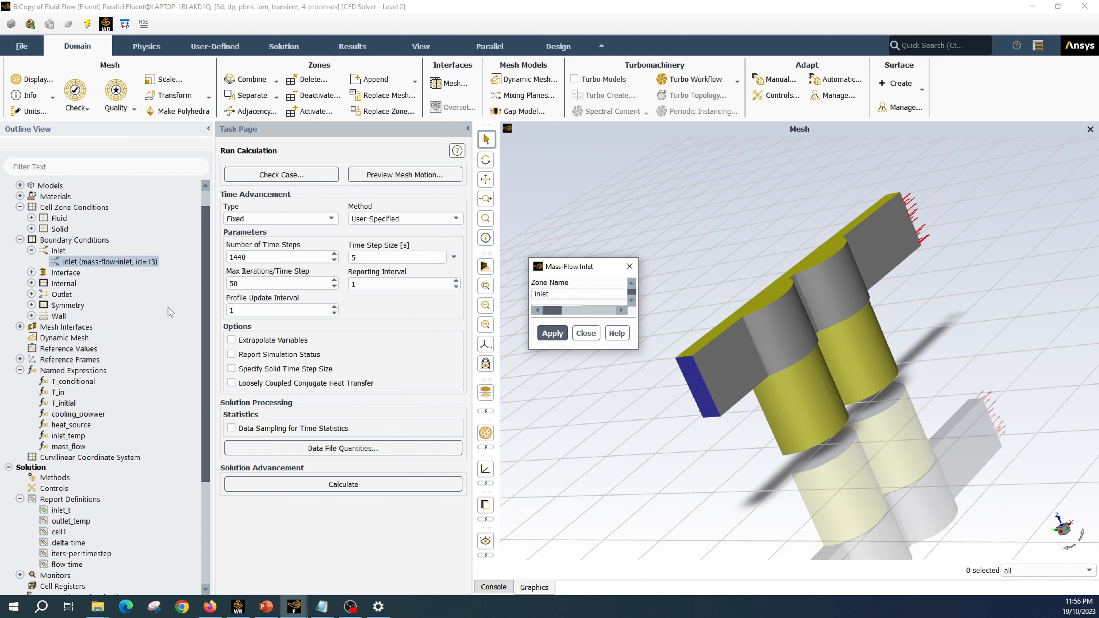
left_click(600, 314)
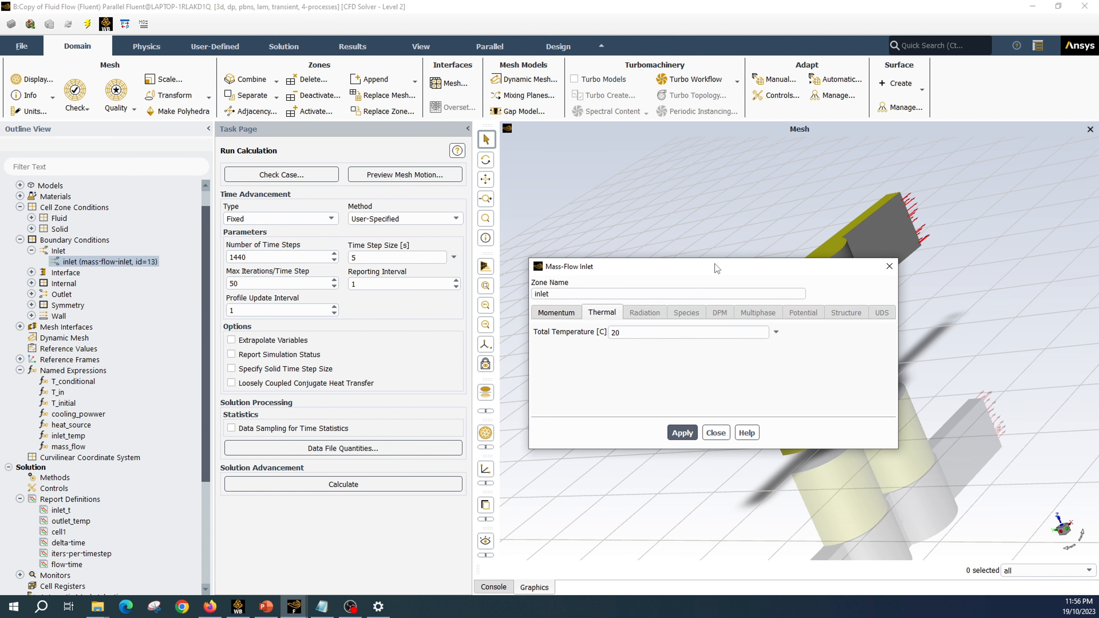
left_click_drag(716, 267, 193, 142)
left_click(254, 209)
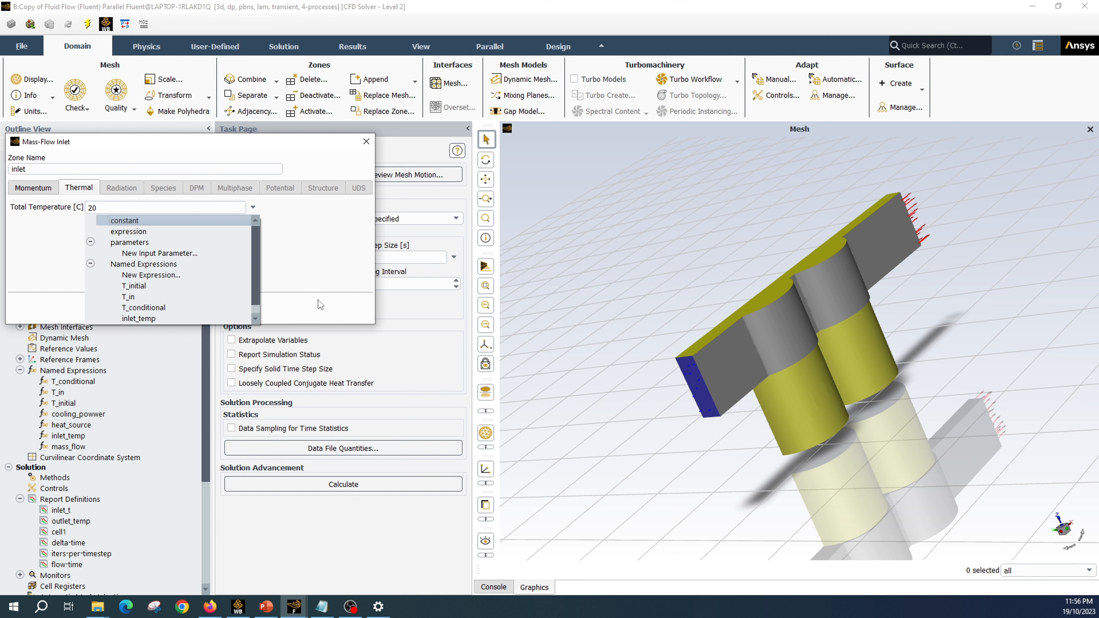
scroll(258, 290, "down", 1)
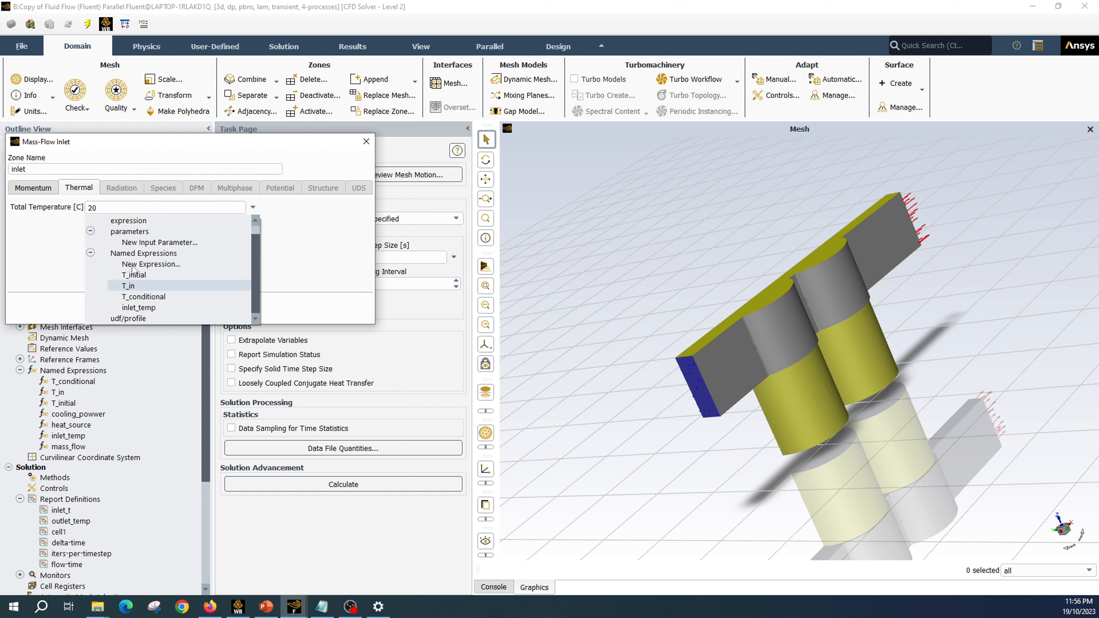
left_click(156, 288)
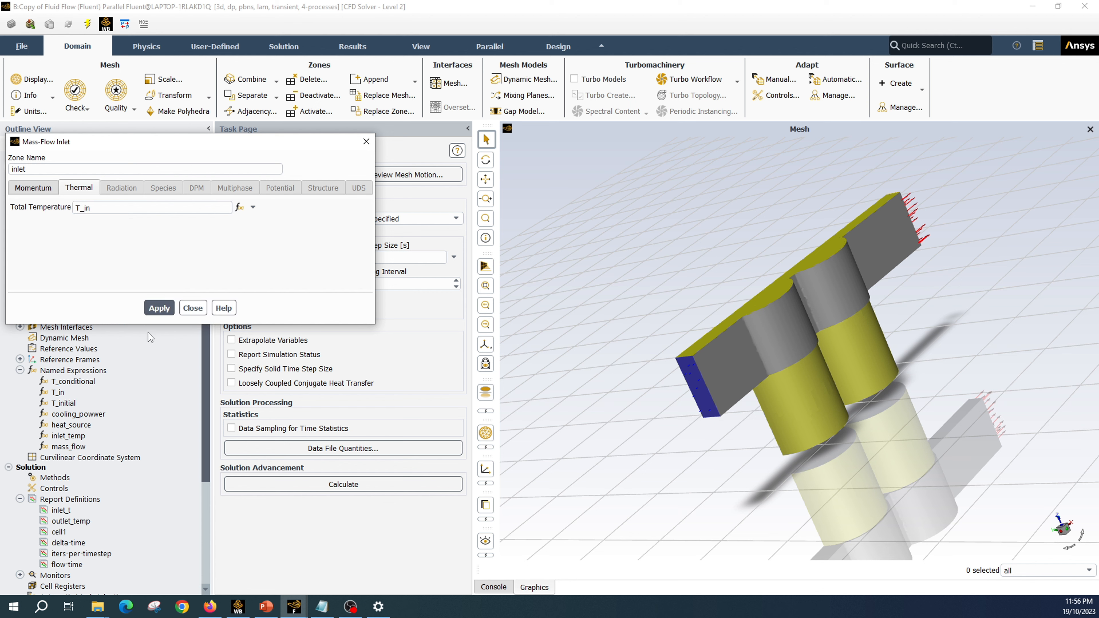
left_click(158, 307)
left_click(189, 310)
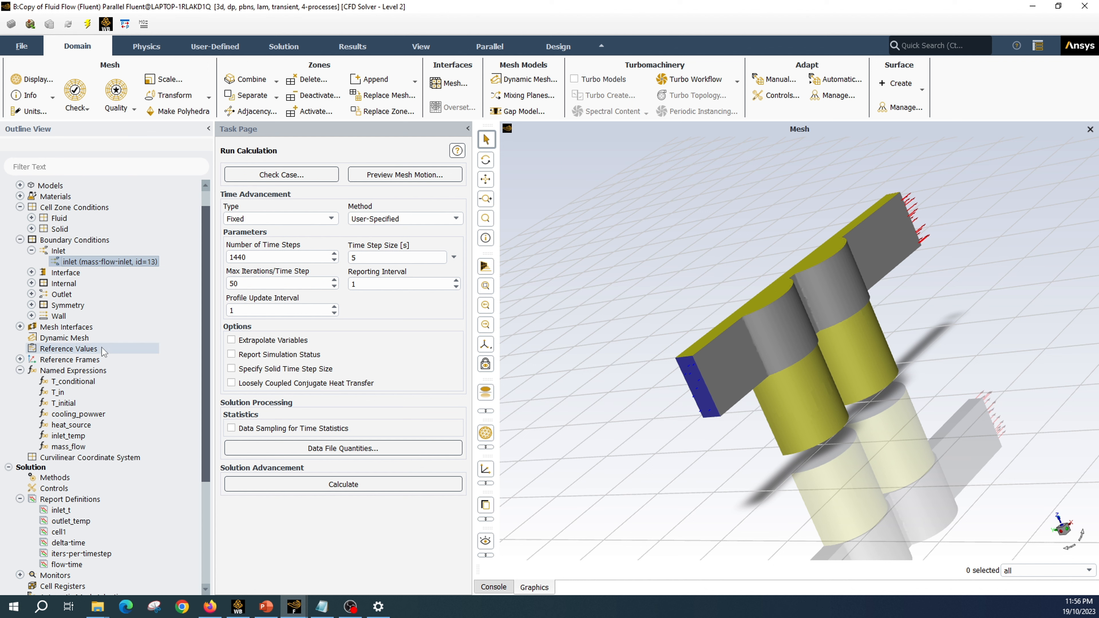
Switch to the PowerPoint notes and delete the five bulleted lines from Heat generation per cell to Initial temp
left_click(259, 612)
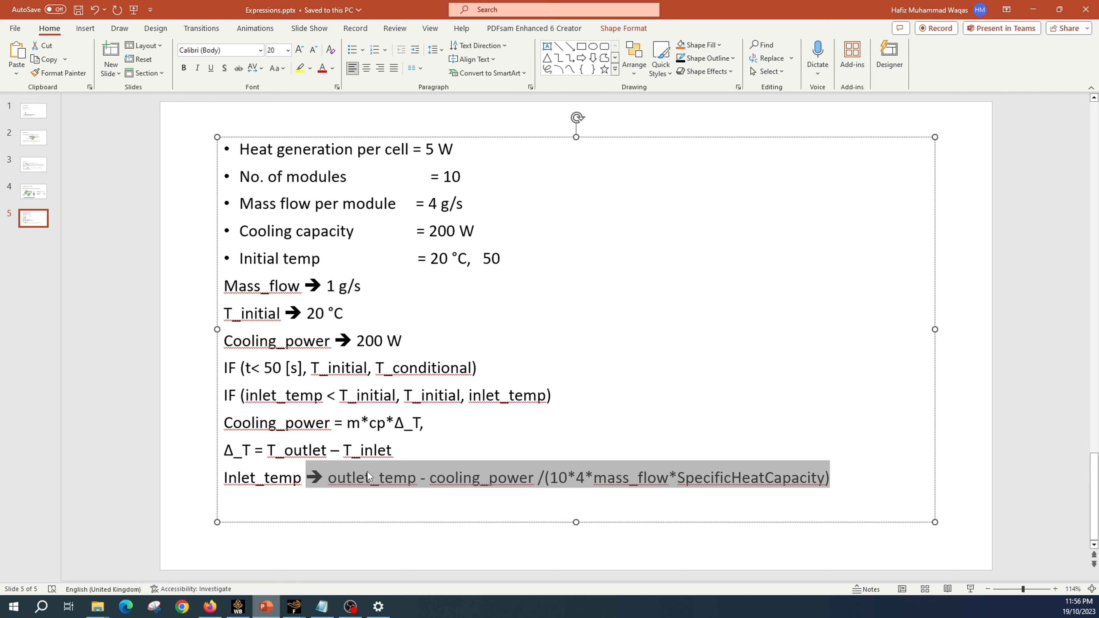
left_click(567, 354)
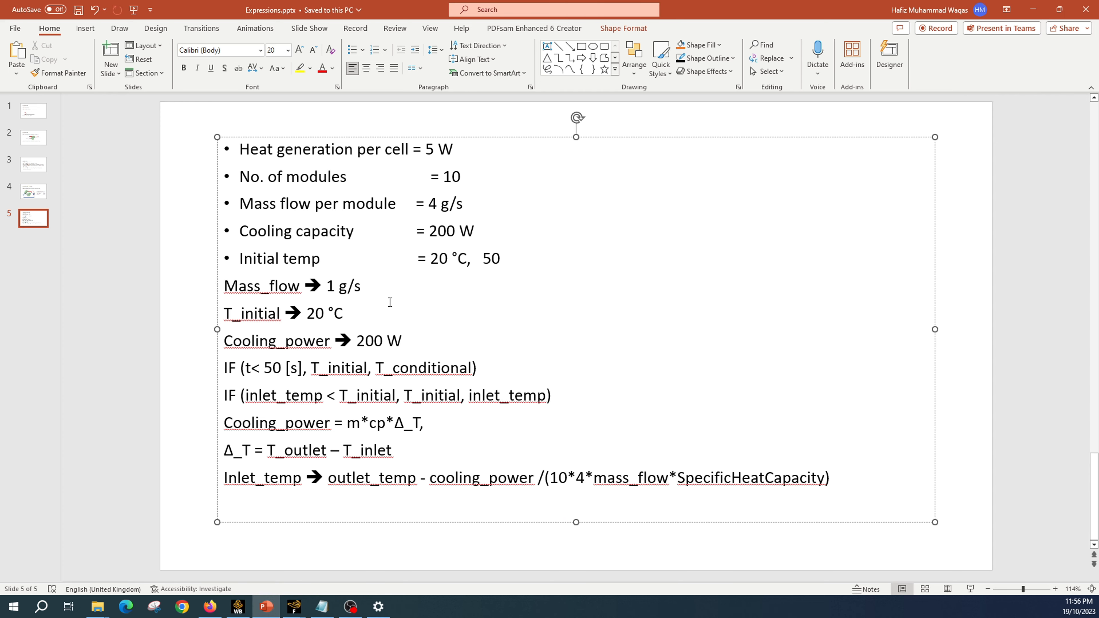
left_click_drag(543, 257, 284, 259)
left_click_drag(220, 233, 222, 149)
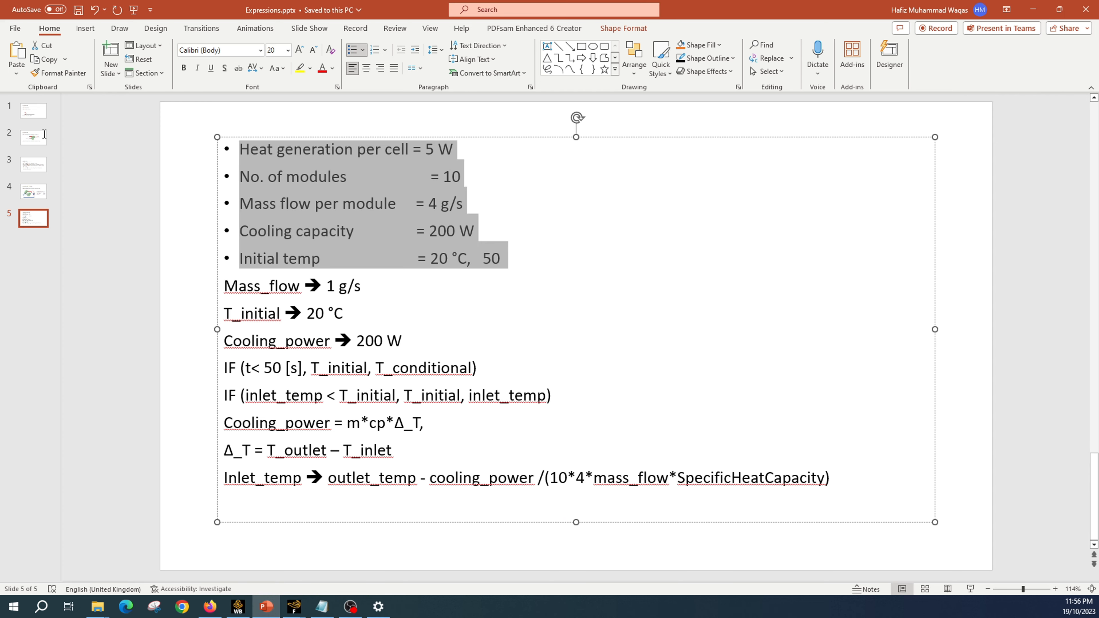
key("Delete")
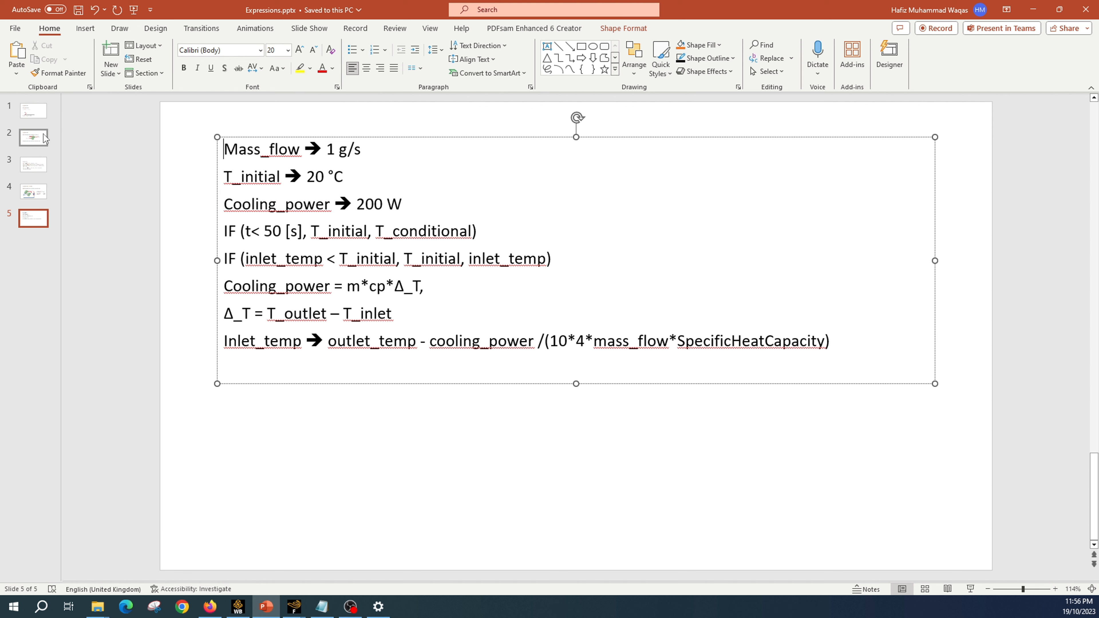
Move the Cooling_power = m*cp*Δ_T and Δ_T equations below the Inlet_temp line with spacing, and add a blank line after the 200 W line
left_click_drag(407, 203, 215, 154)
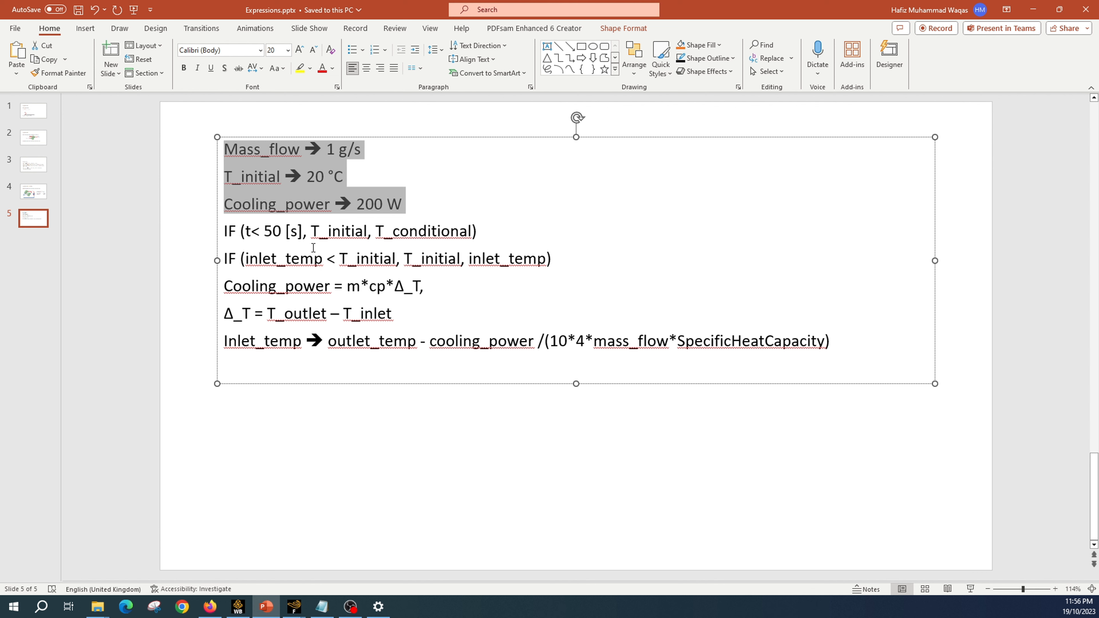
left_click_drag(453, 287, 361, 286)
left_click(425, 334)
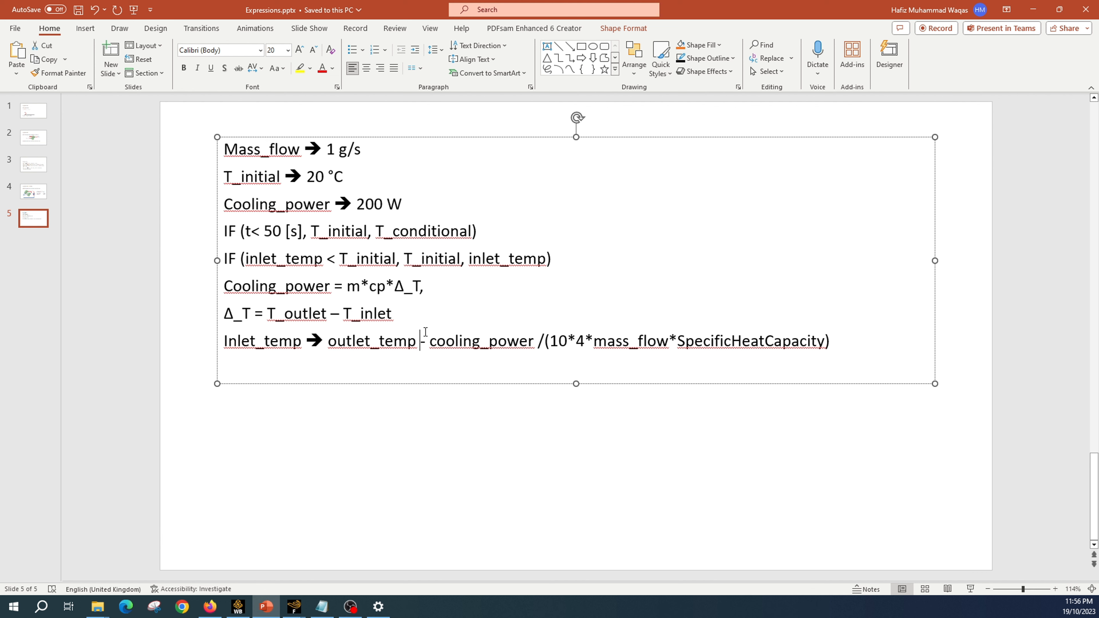
left_click(428, 321)
left_click_drag(252, 304, 176, 289)
key("ctrl+c")
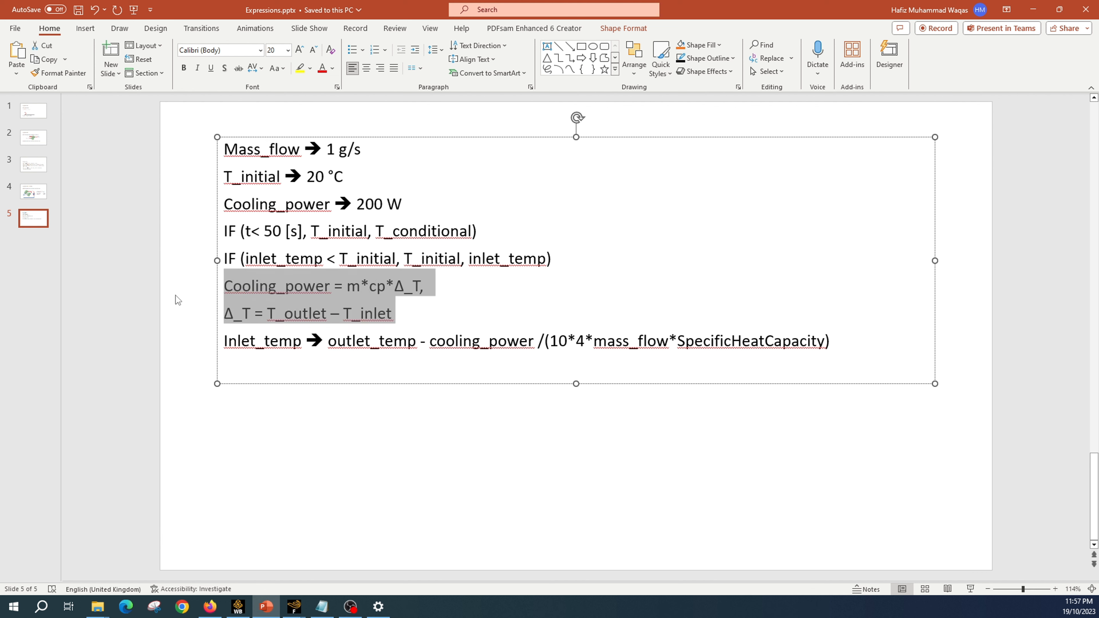
key("BackSpace")
left_click(850, 293)
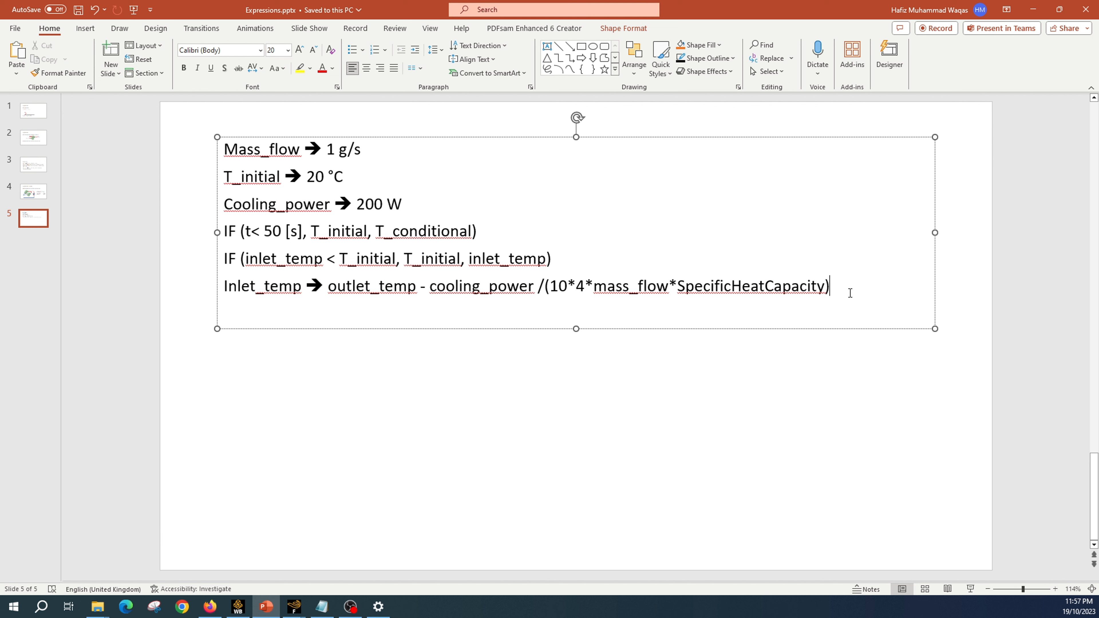
key("Return")
key("Return")
key("Return")
key("ctrl+v")
left_click(423, 199)
key("Return")
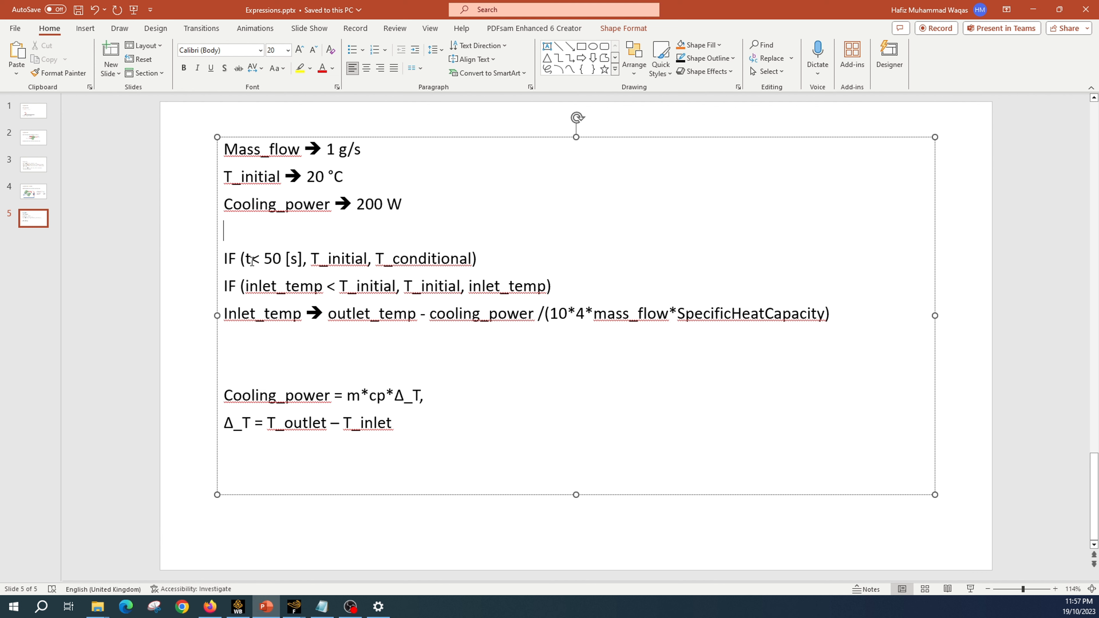
Label the IF (t< 50 [s], T_initial, T_conditional) line in the notes by inserting "T_in ➔" in front of it
left_click_drag(224, 259, 508, 252)
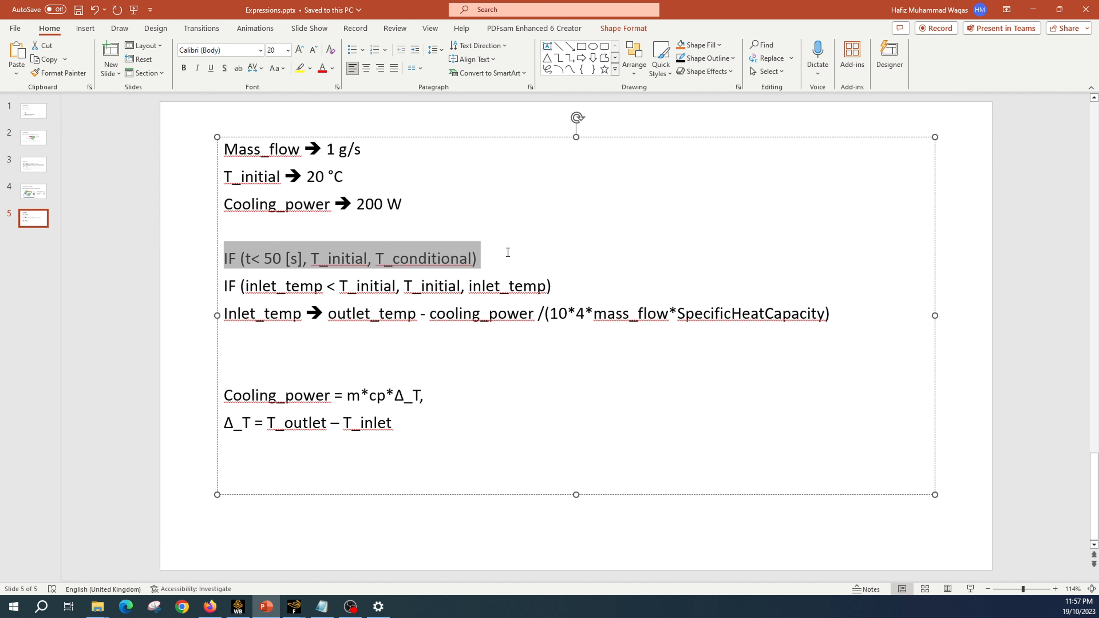
left_click(364, 253)
left_click(225, 259)
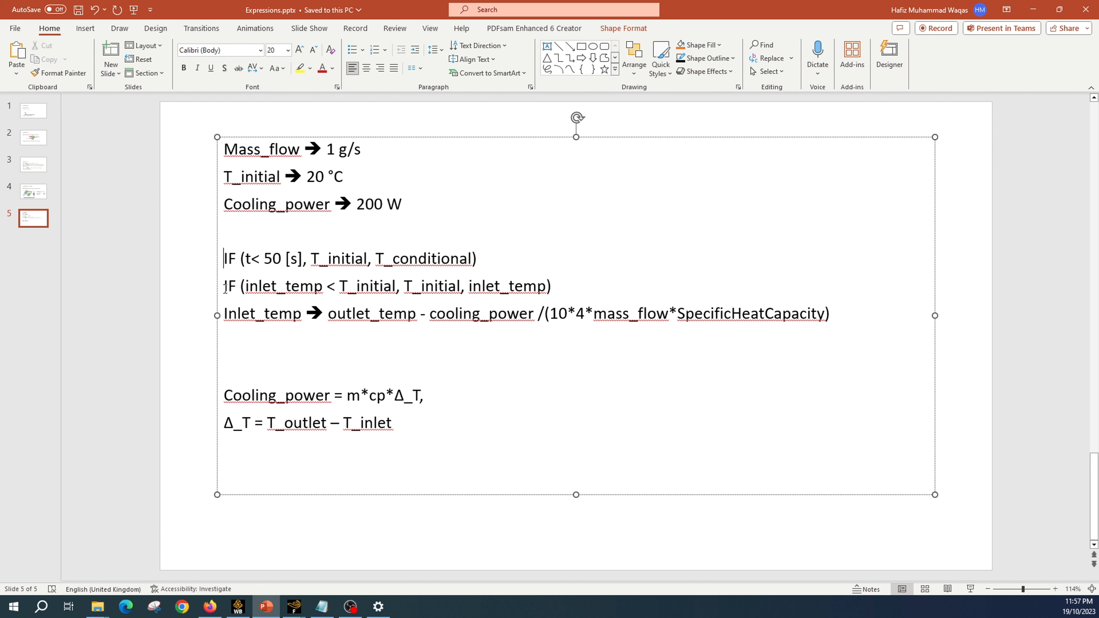
type("T_in")
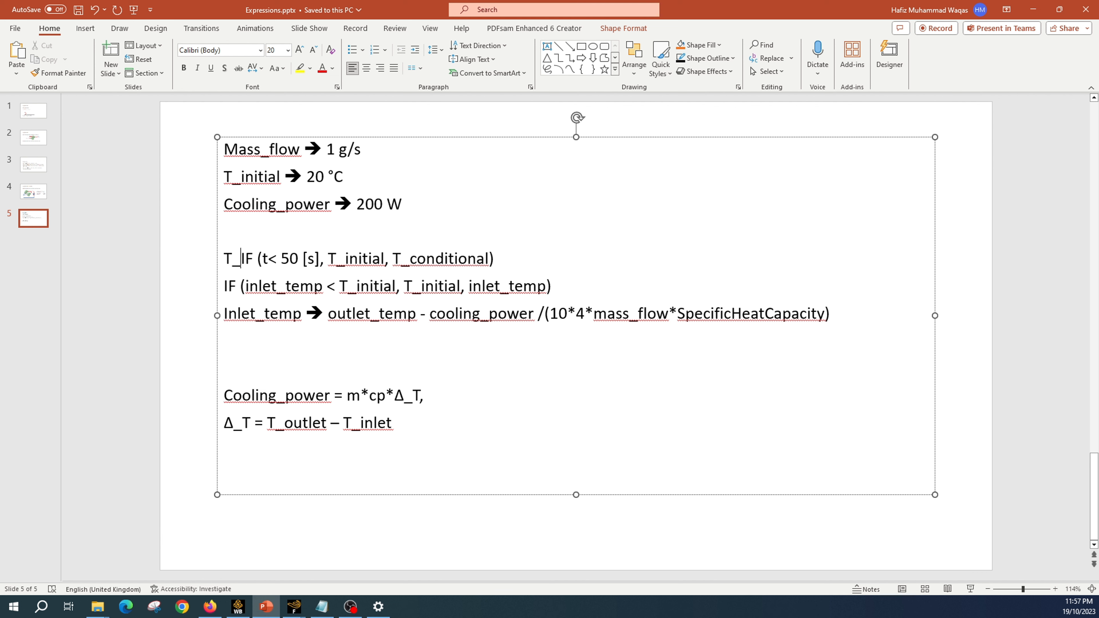
type("➔")
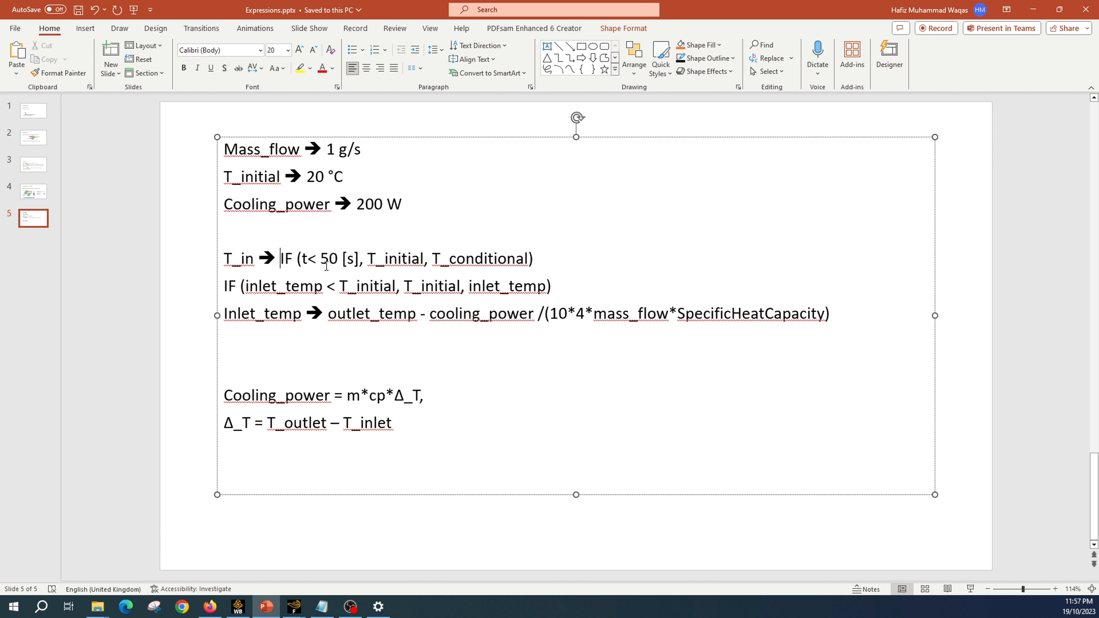
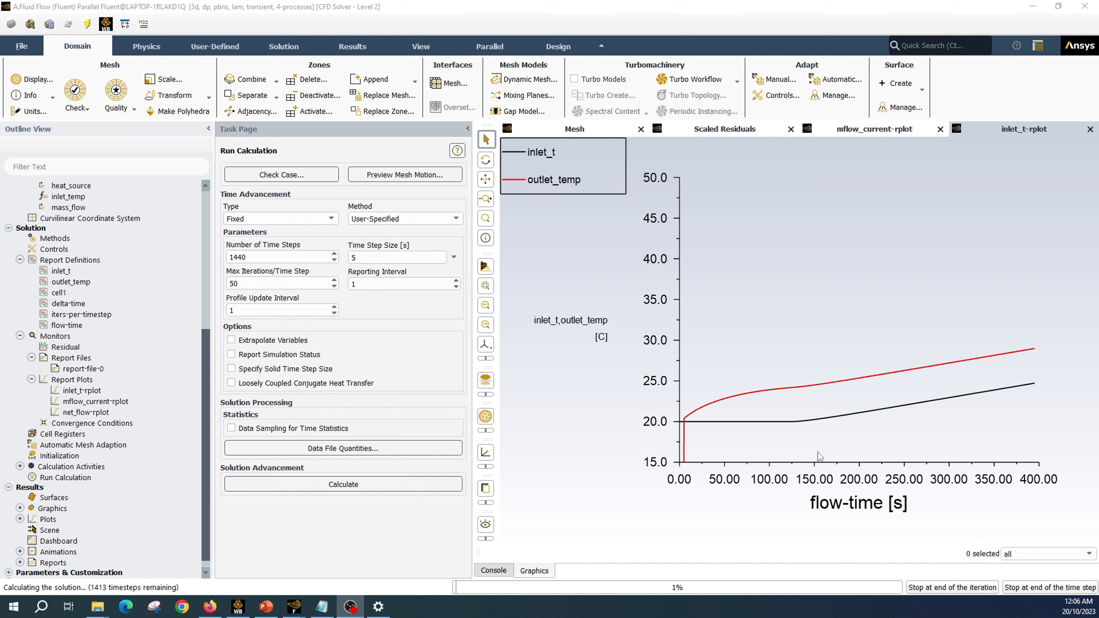
Switch to Fluent, stop the calculation at the end of the time step and display the saved total temperature contour contour-1
left_click(1030, 587)
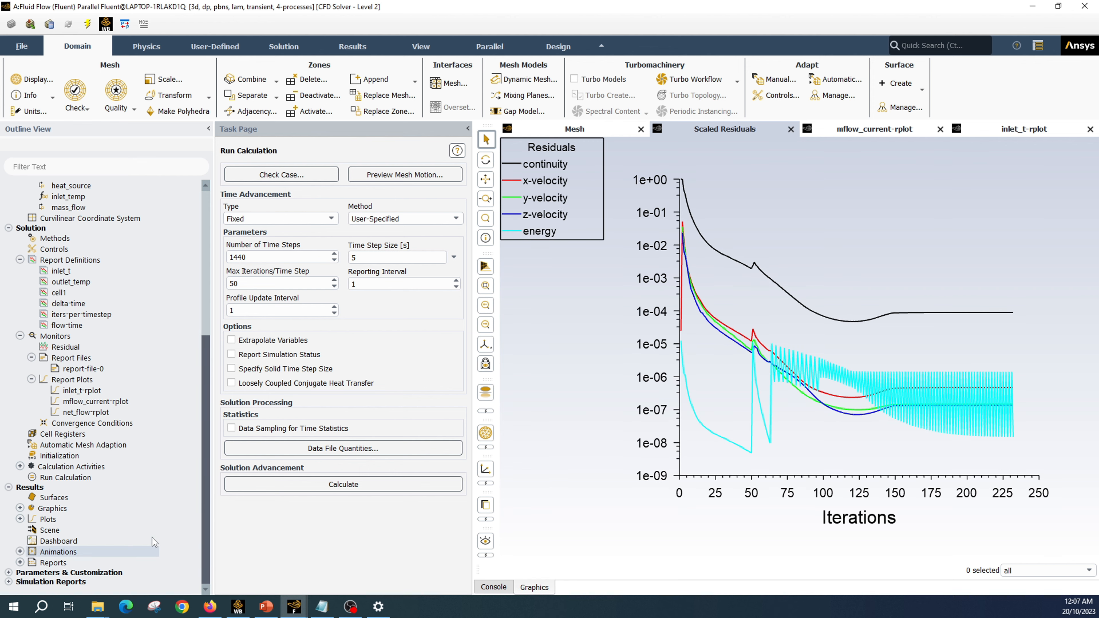
left_click(20, 509)
scroll(65, 498, "down", 2)
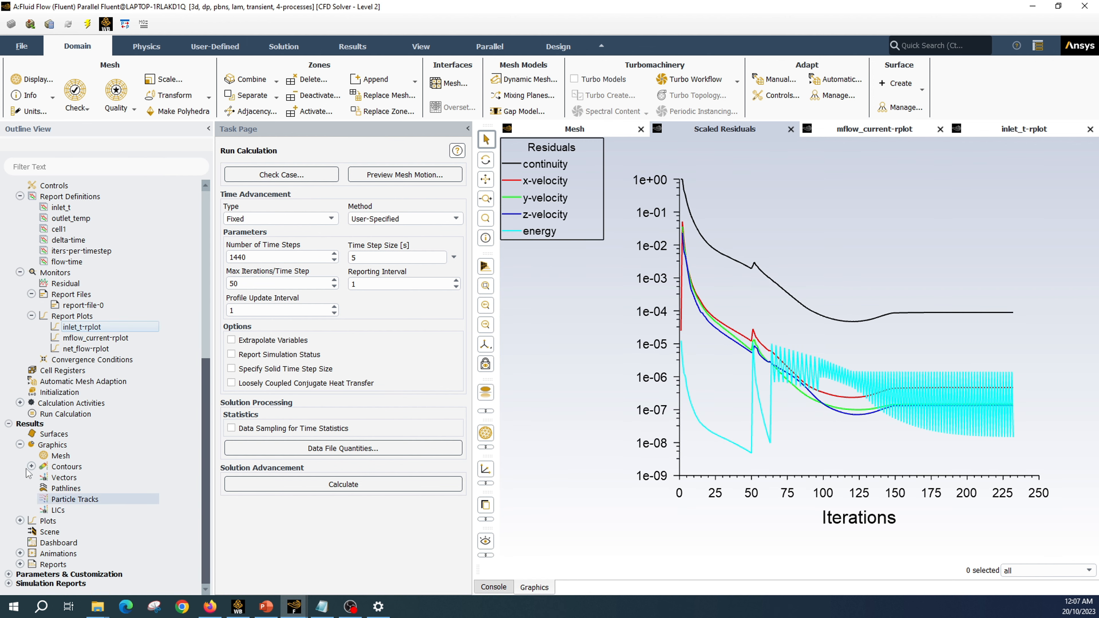
double_click(73, 468)
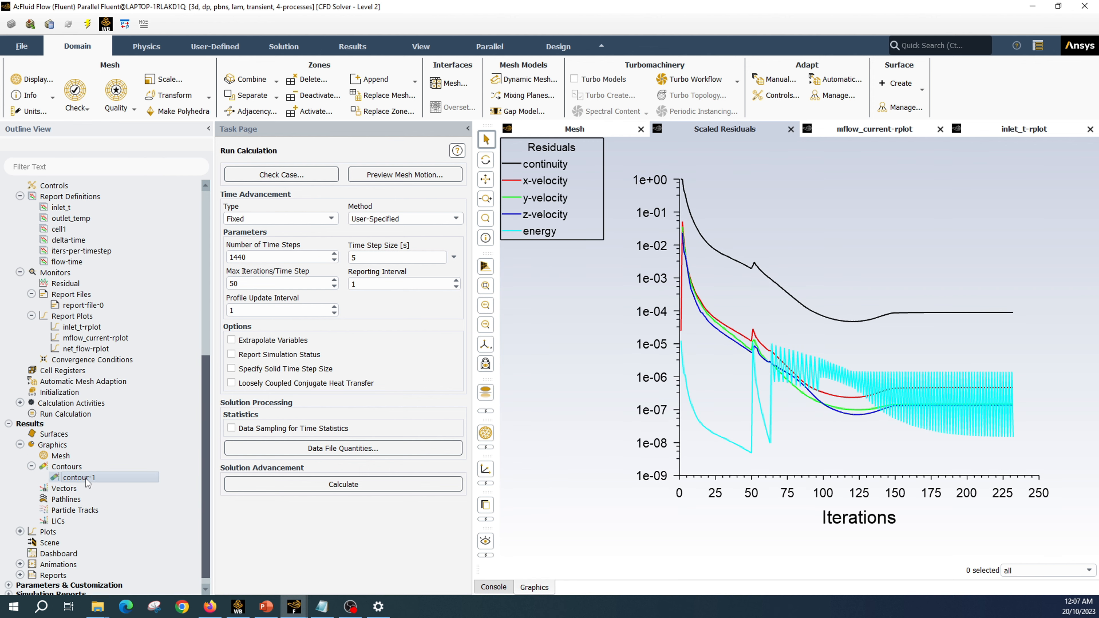
double_click(79, 477)
left_click_drag(704, 272, 510, 113)
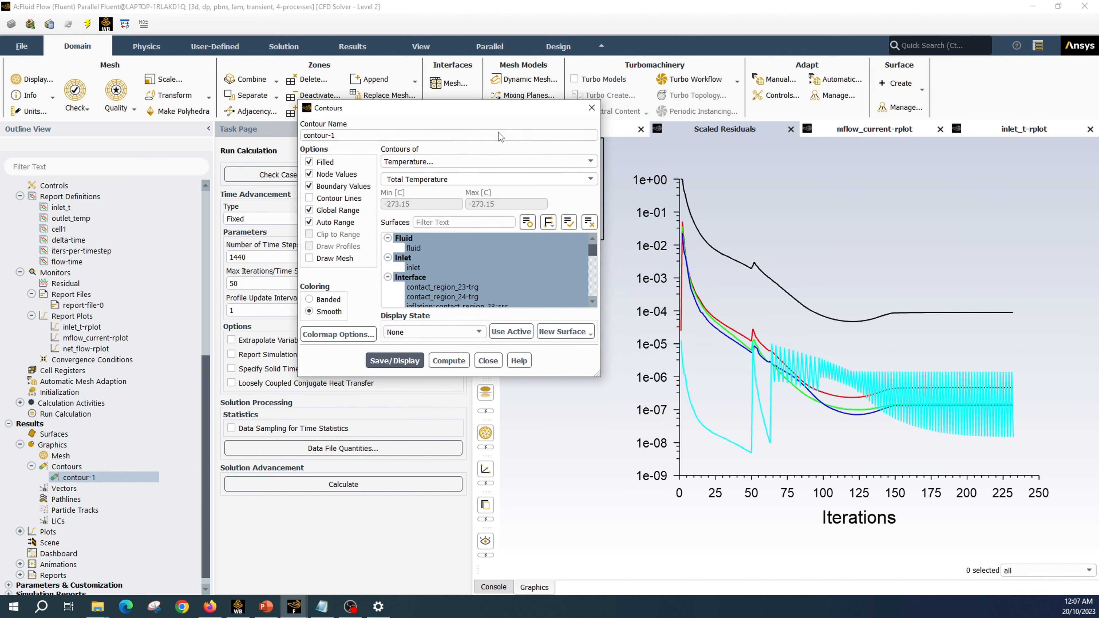
left_click(395, 361)
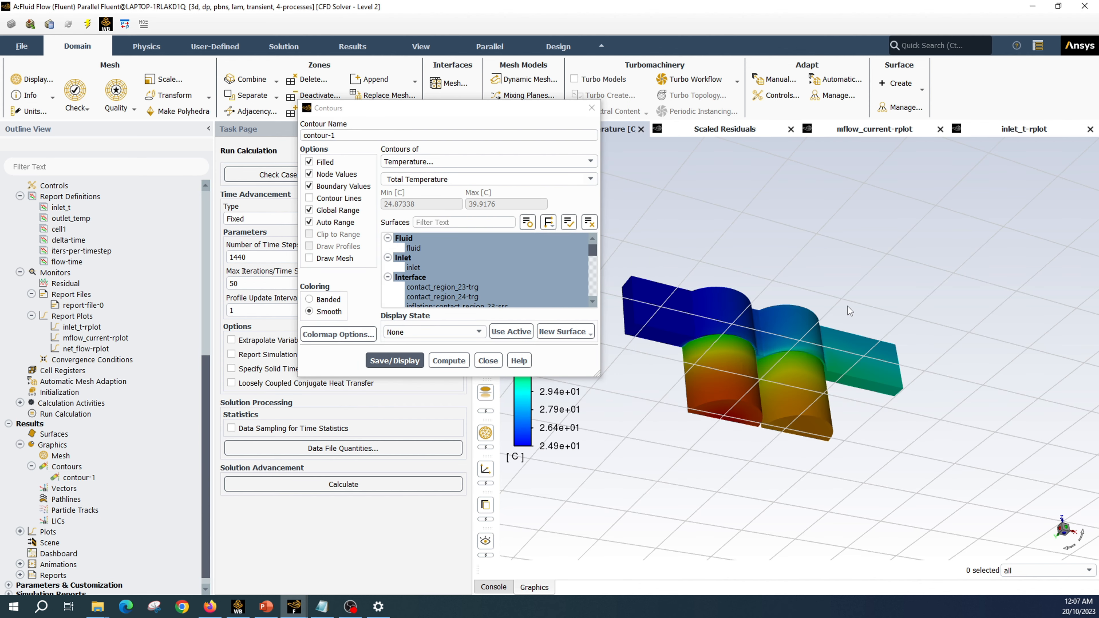
left_click_drag(848, 305, 721, 379)
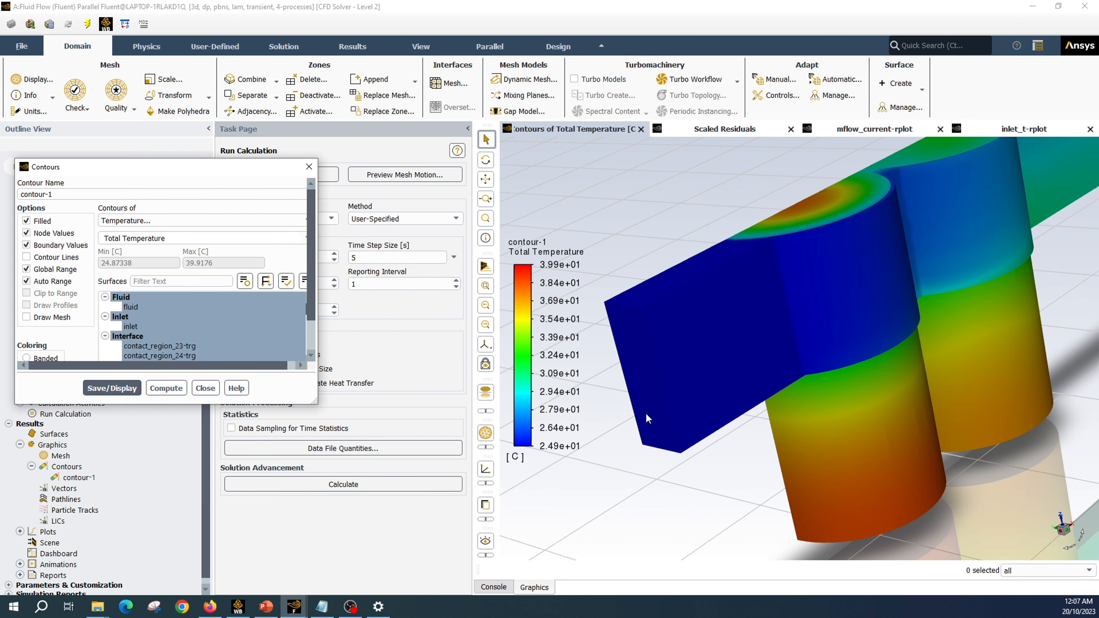
scroll(645, 412, "down", 5)
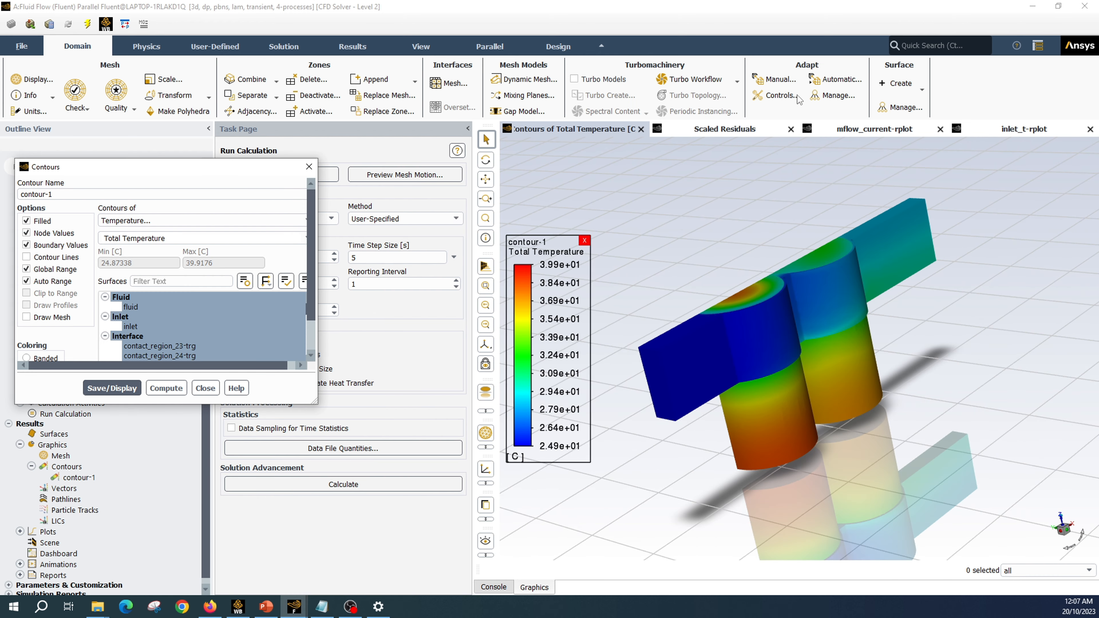
Review the inlet_t-rplot curves, the console log, the mflow_current-rplot window and the scaled residuals, and return to the temperature contours
left_click(1007, 136)
left_click(1009, 130)
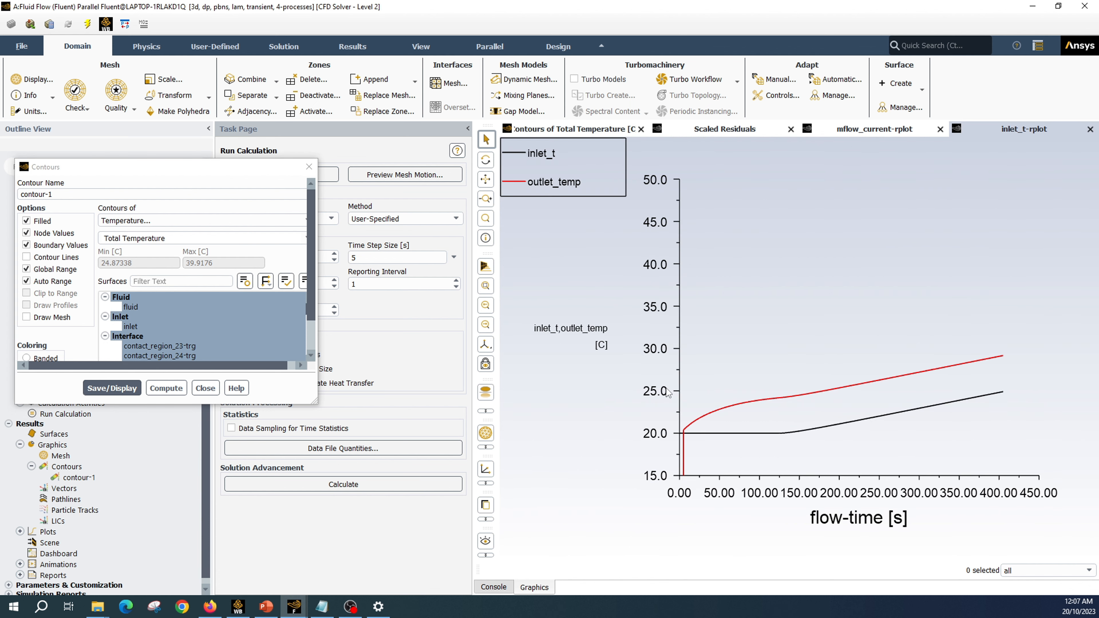
left_click(492, 590)
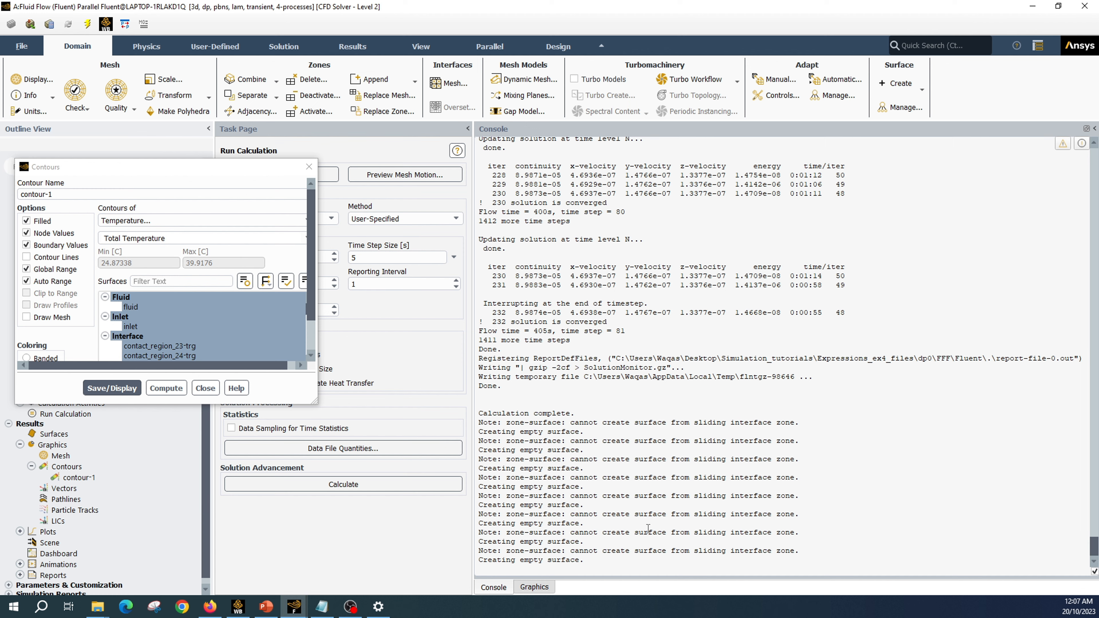
left_click(525, 590)
left_click(850, 130)
left_click(694, 129)
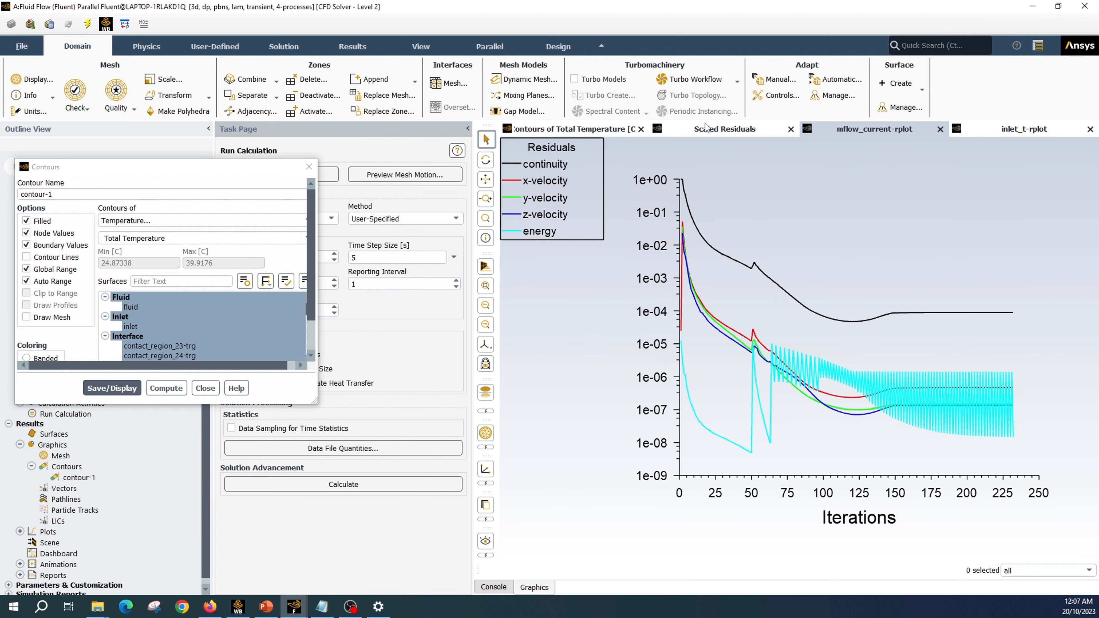
left_click(581, 131)
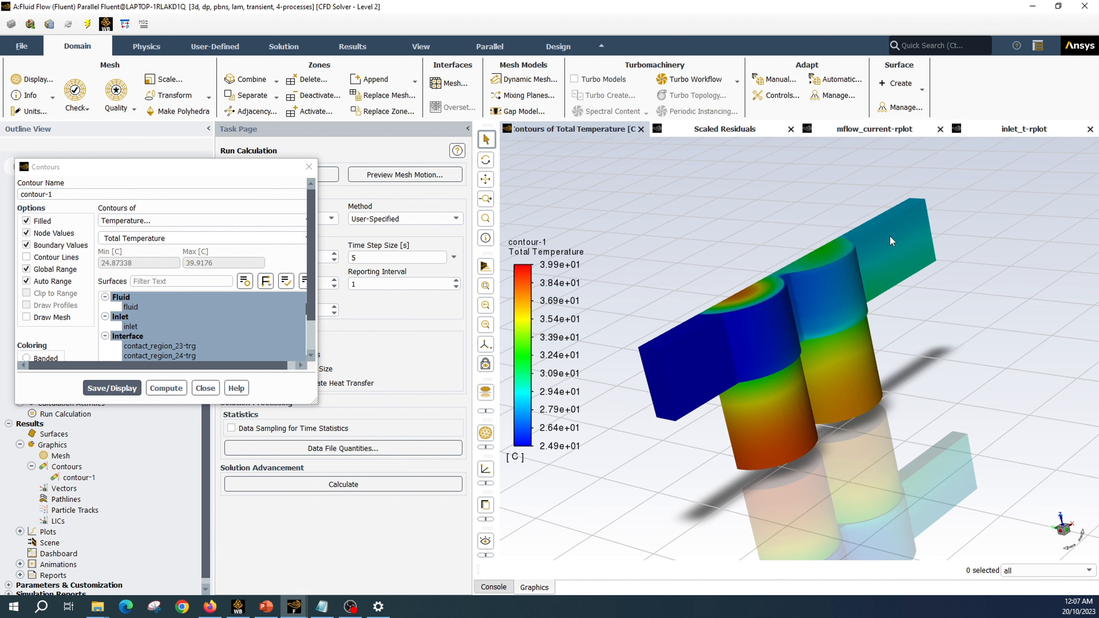
Examine the total temperature distribution on the cylinders and the flow channel from different angles, and close the contour settings
left_click_drag(771, 352, 774, 383)
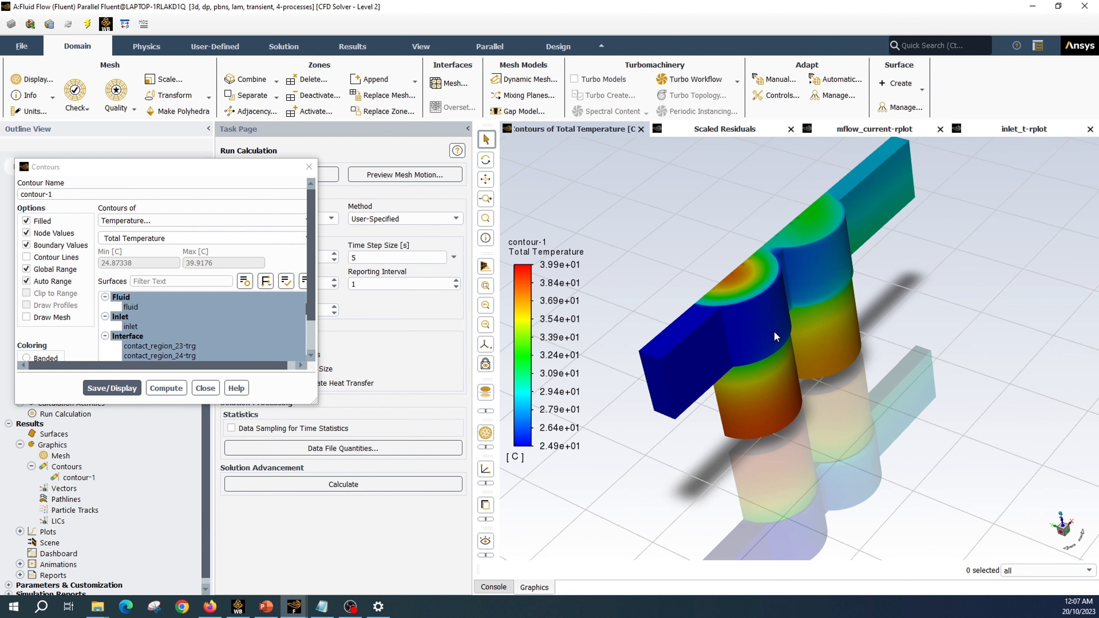
scroll(738, 268, "up", 5)
scroll(737, 266, "down", 4)
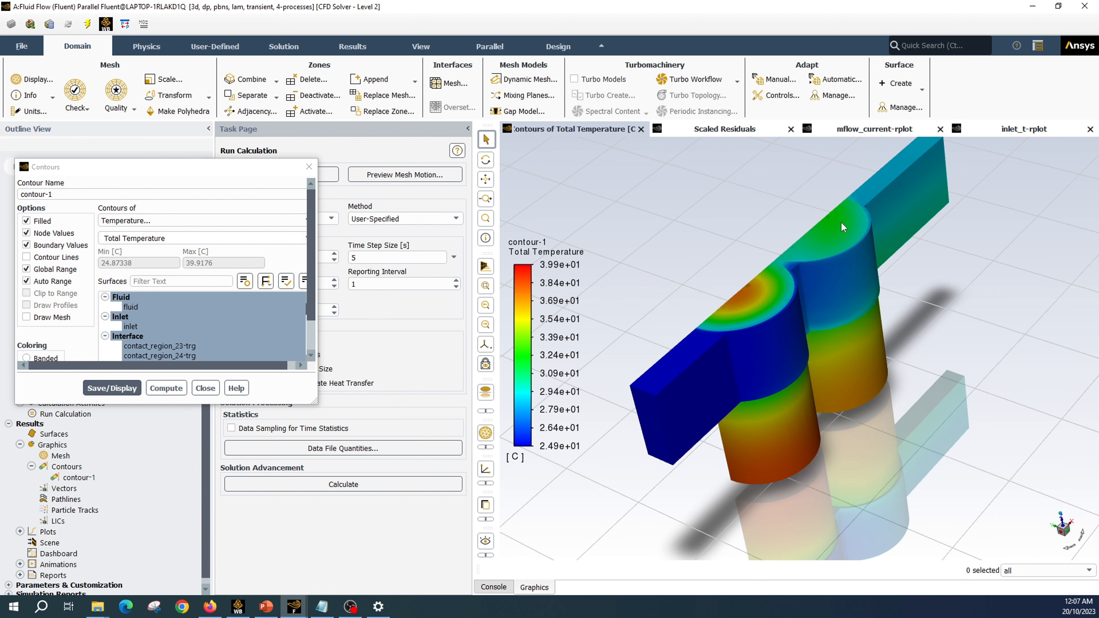
left_click(207, 389)
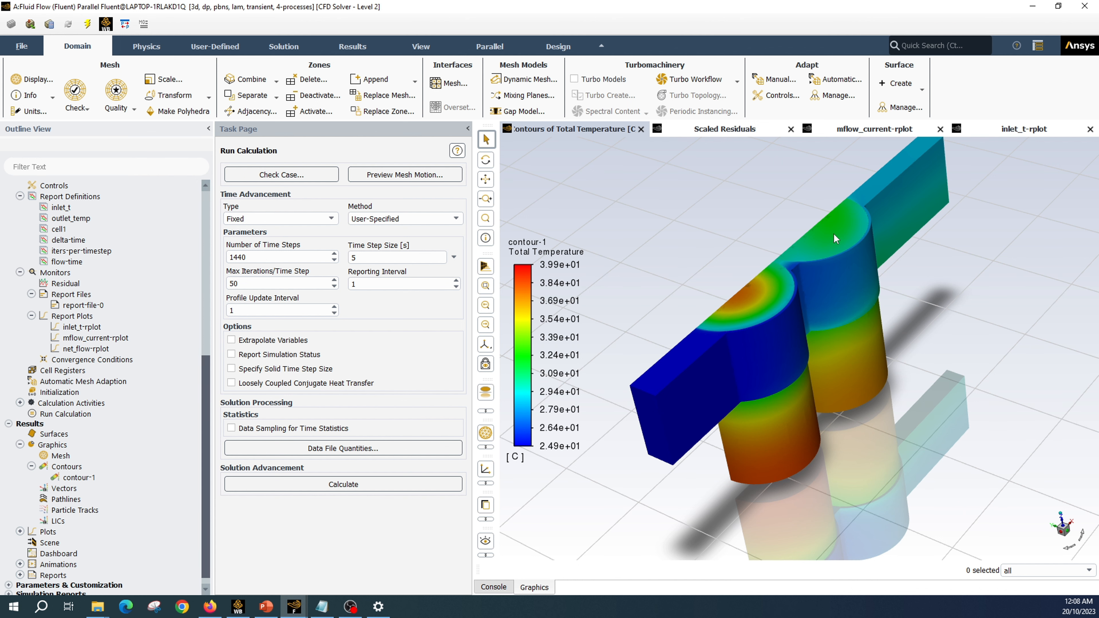
scroll(776, 460, "down", 2)
scroll(785, 357, "up", 2)
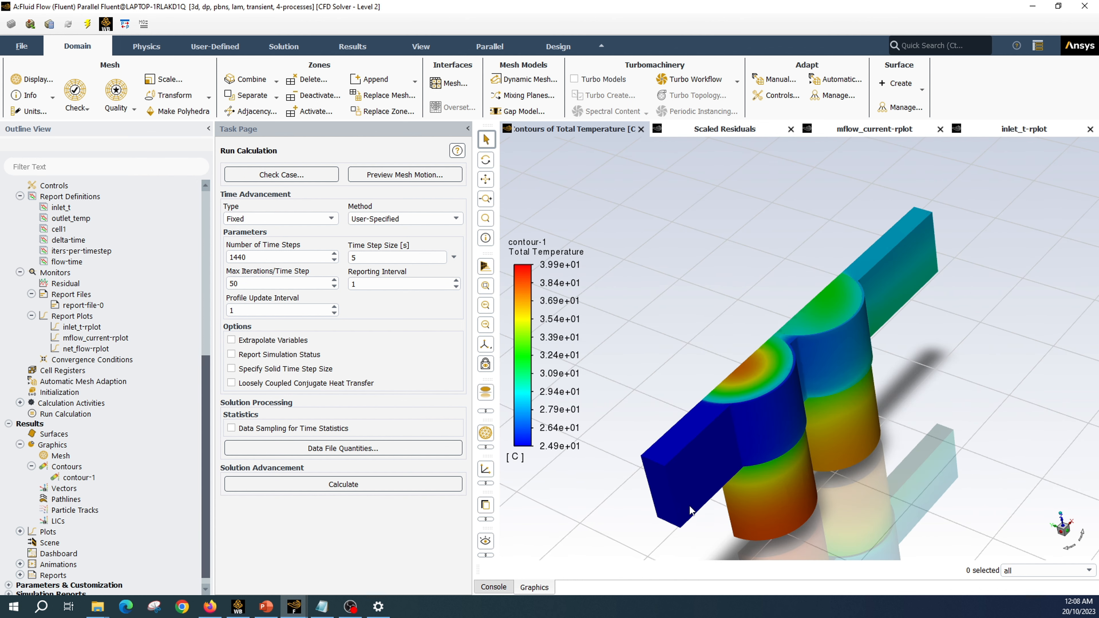
scroll(796, 329, "down", 2)
left_click_drag(911, 402, 741, 433)
scroll(741, 433, "up", 1)
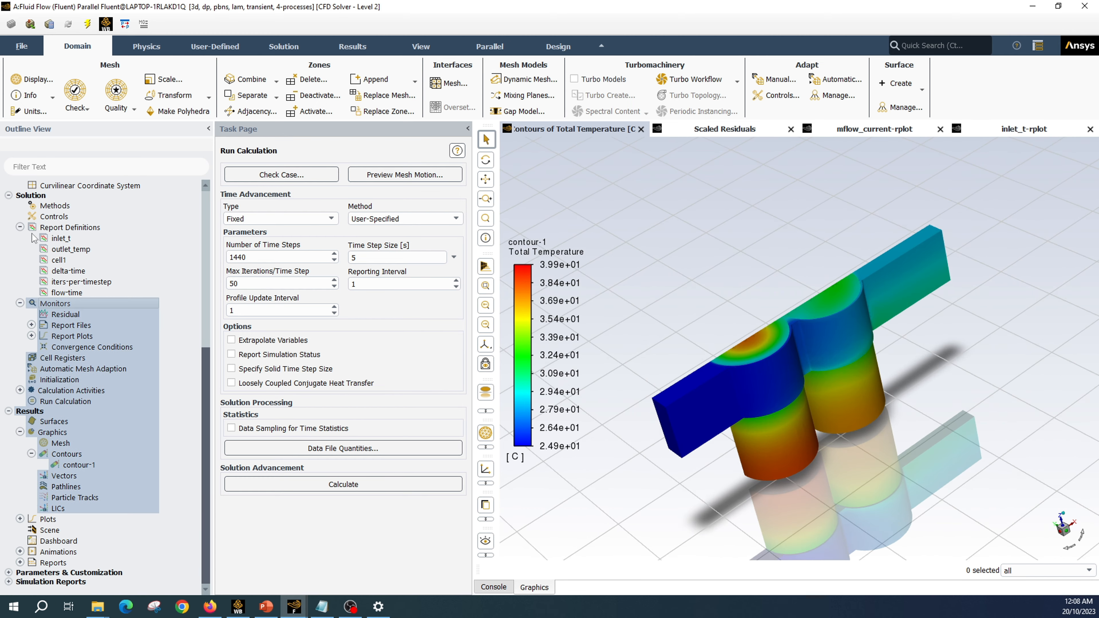
Collapse the Report Definitions, Named Expressions and Boundary Conditions branches of the model tree
left_click(20, 228)
scroll(101, 289, "up", 6)
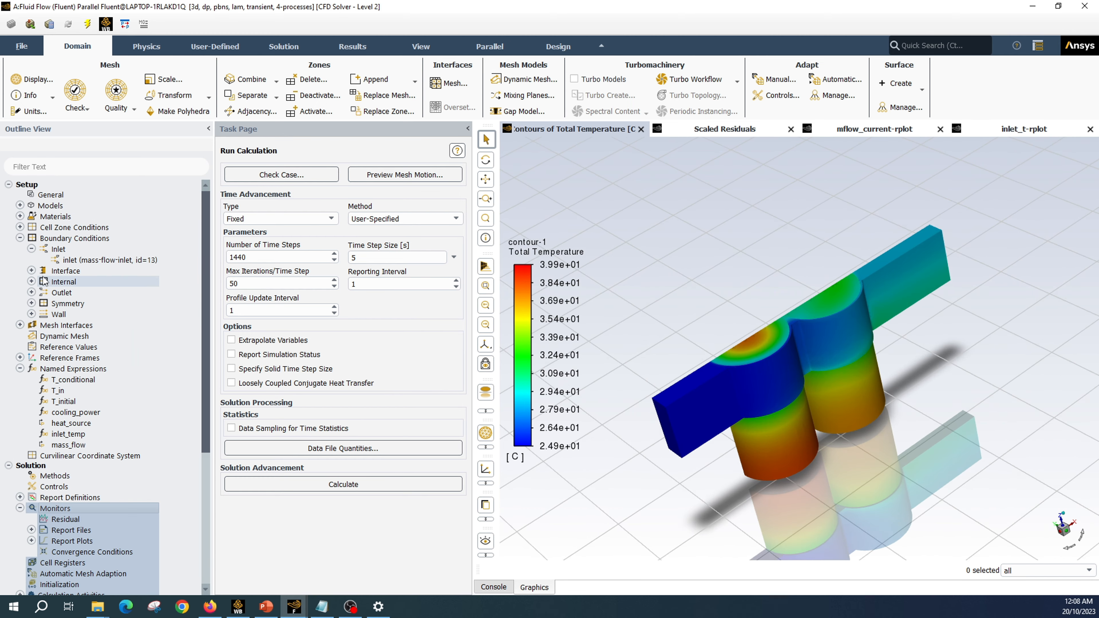
left_click(20, 369)
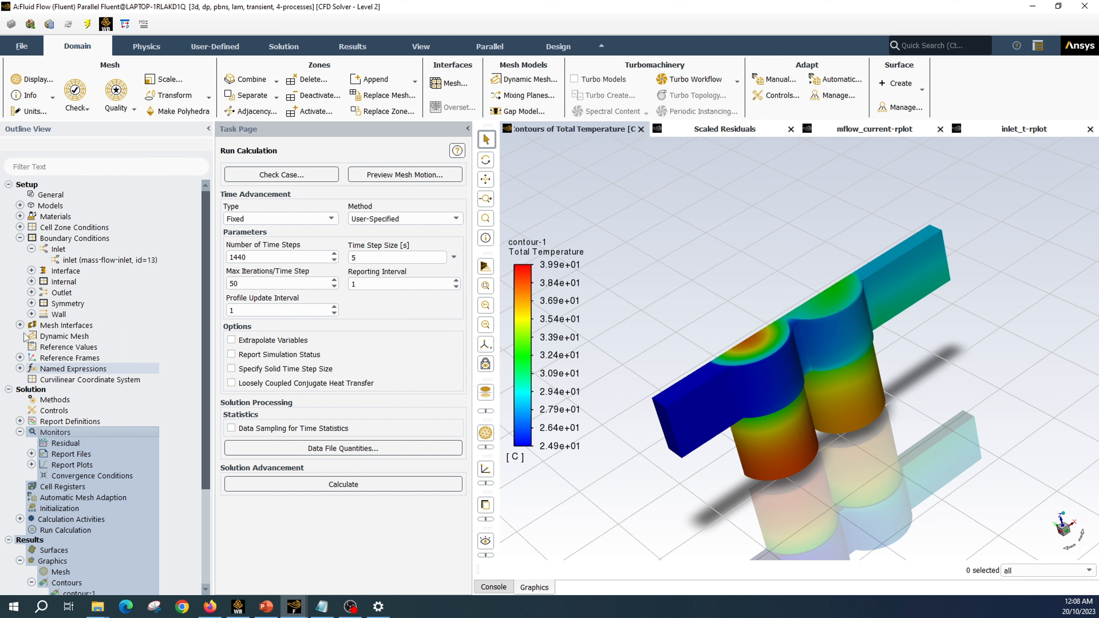
left_click(20, 238)
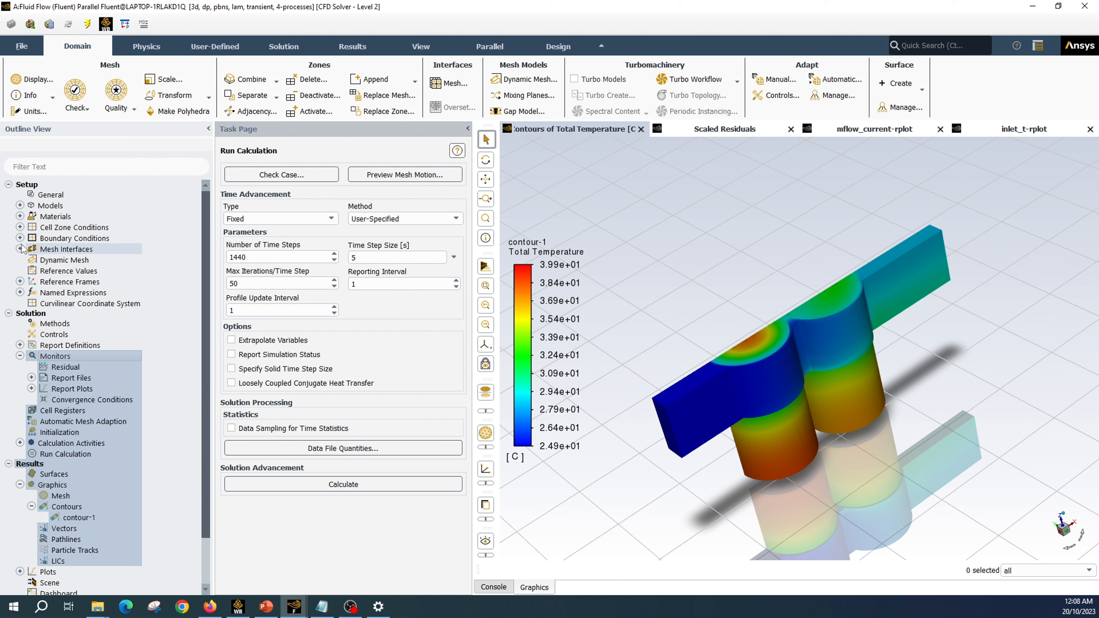
scroll(705, 468, "down", 1)
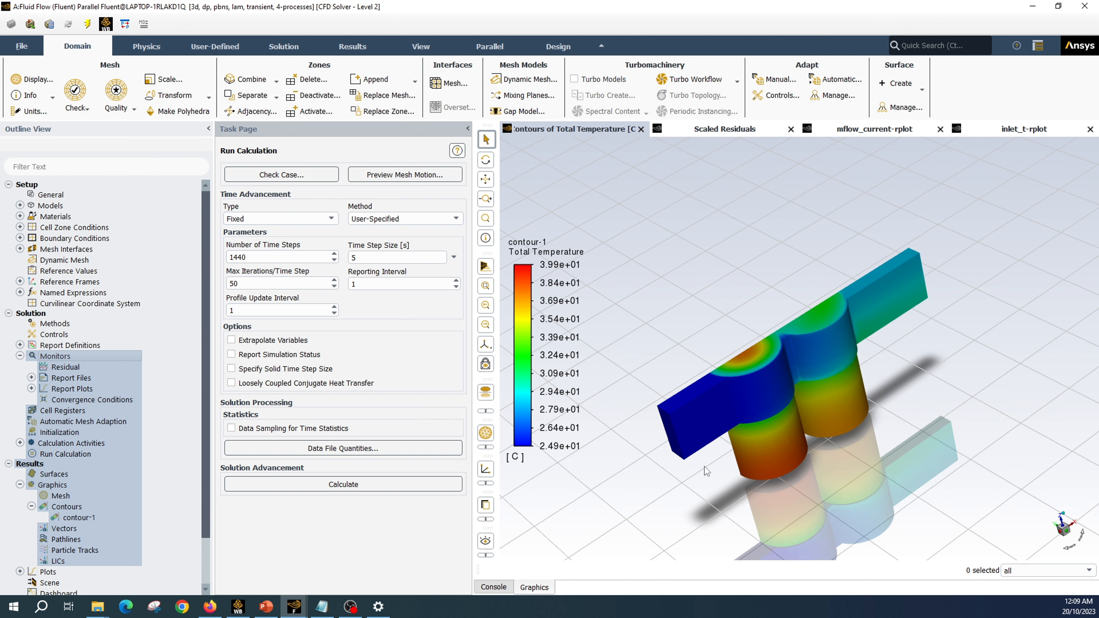